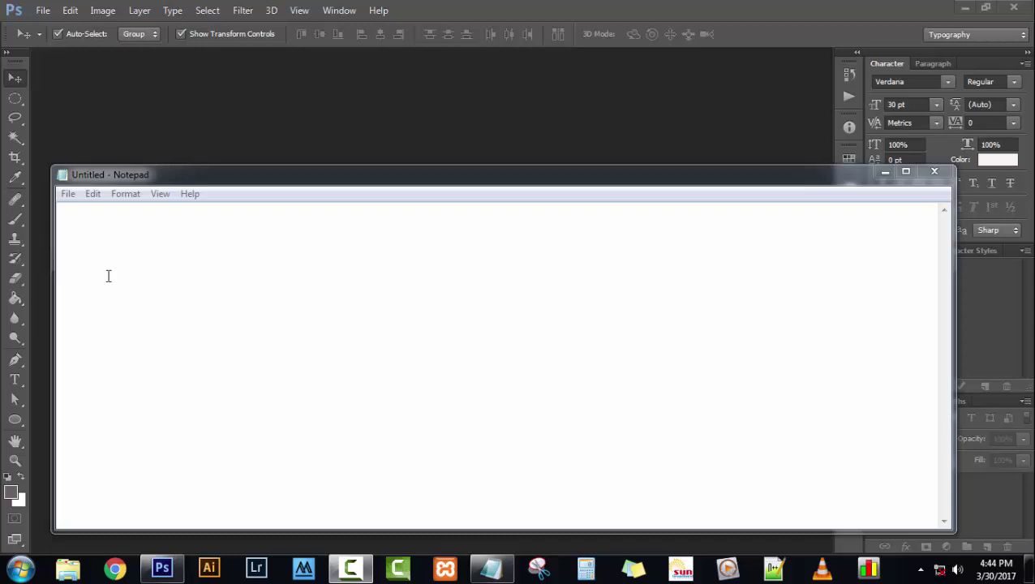
In Notepad, type 'Hello Guys, nandito na naman ako para isang photoshop tutorial in tagalog,.' and select it all.
left_click(107, 233)
type("He")
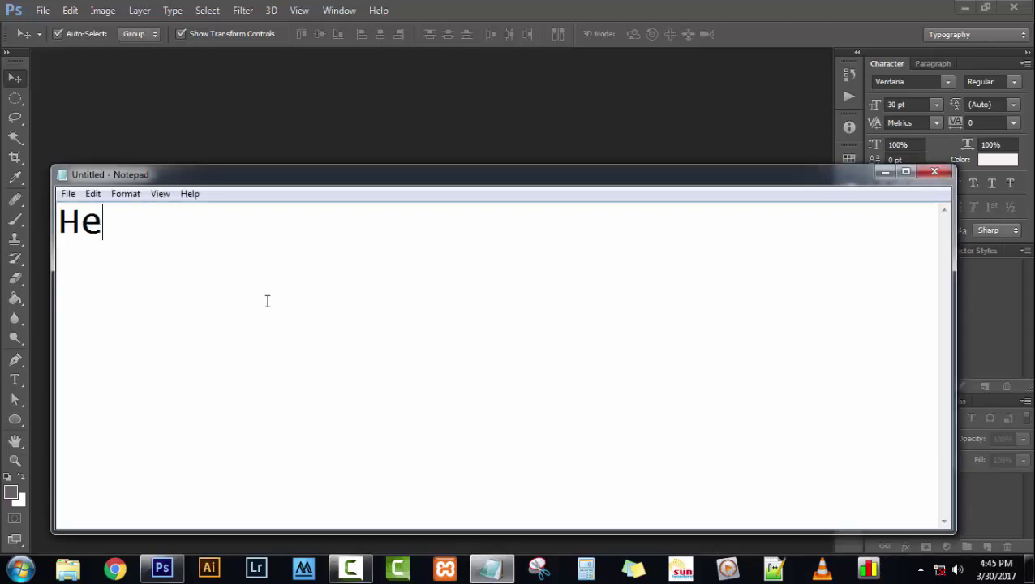
type("llo Gu")
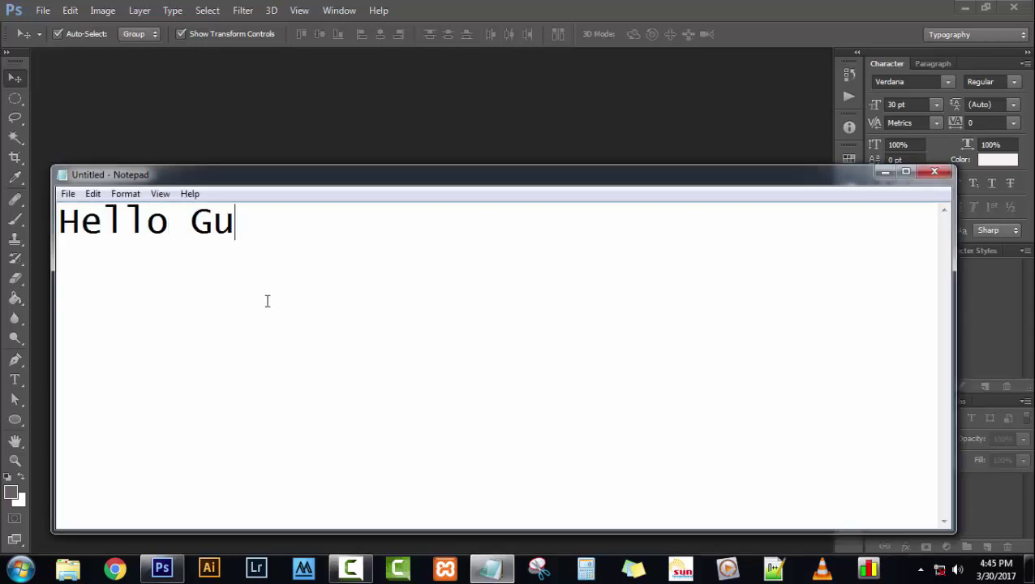
type("ys, ")
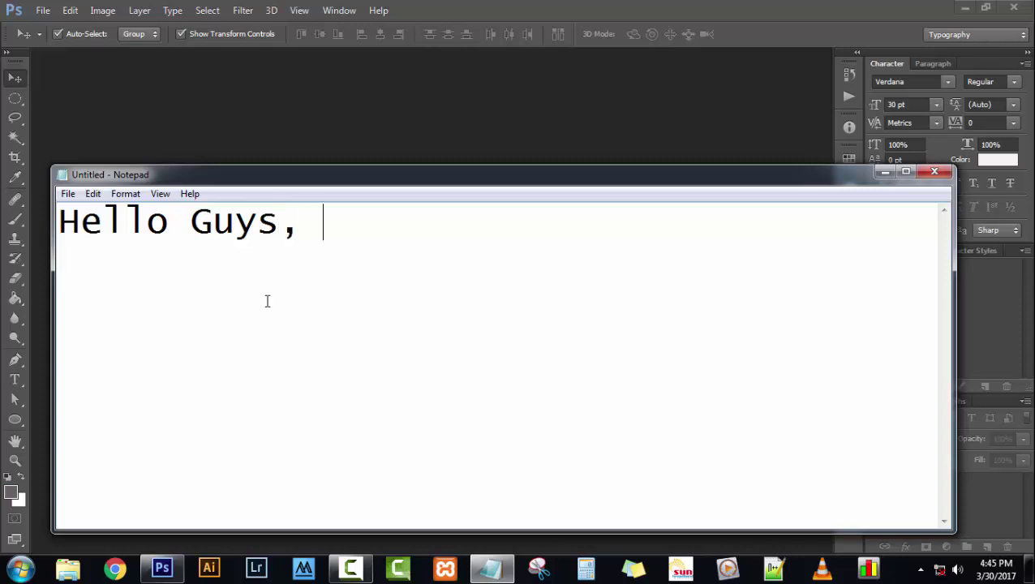
type("nand")
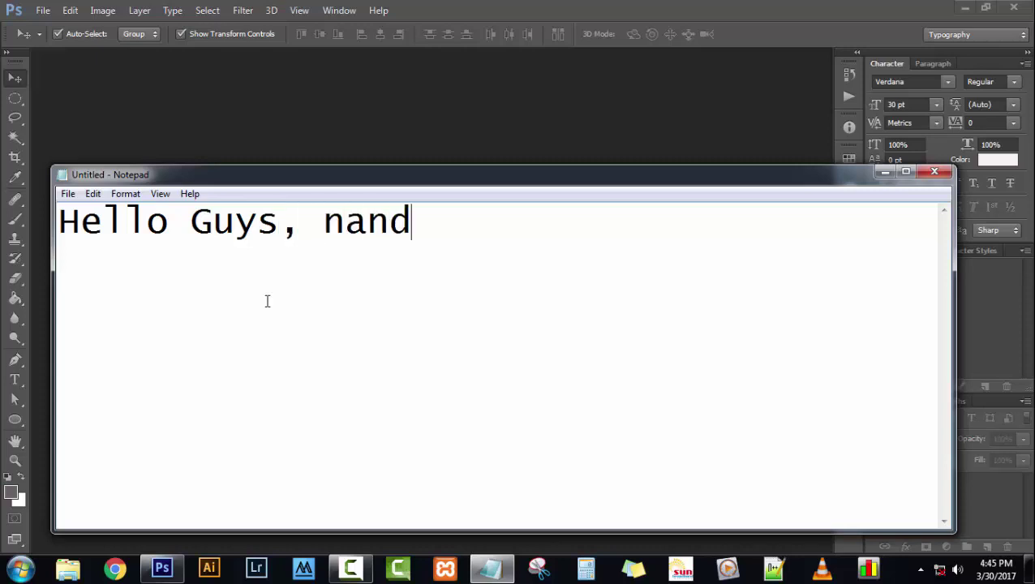
type("ito na na")
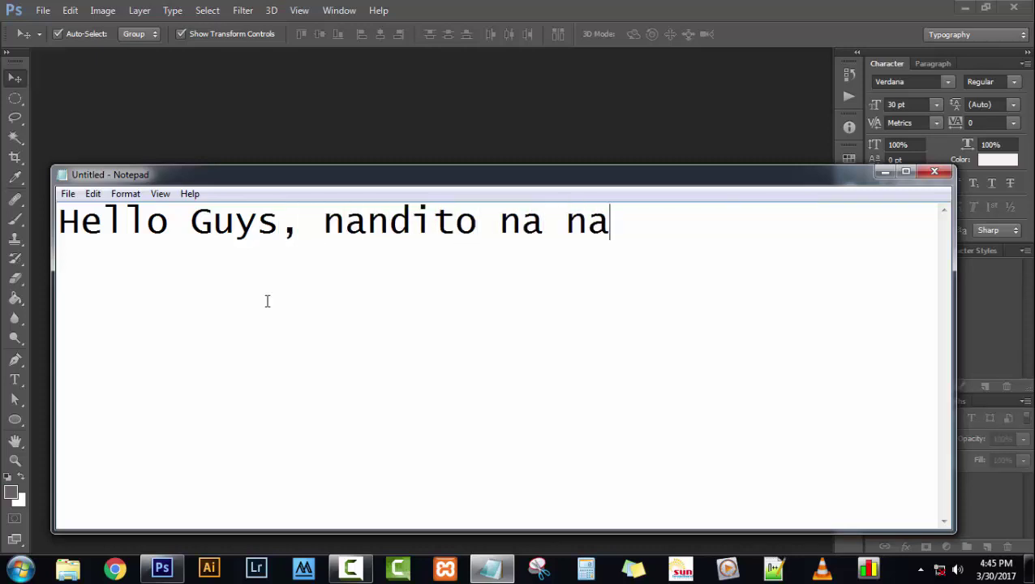
type("man ako")
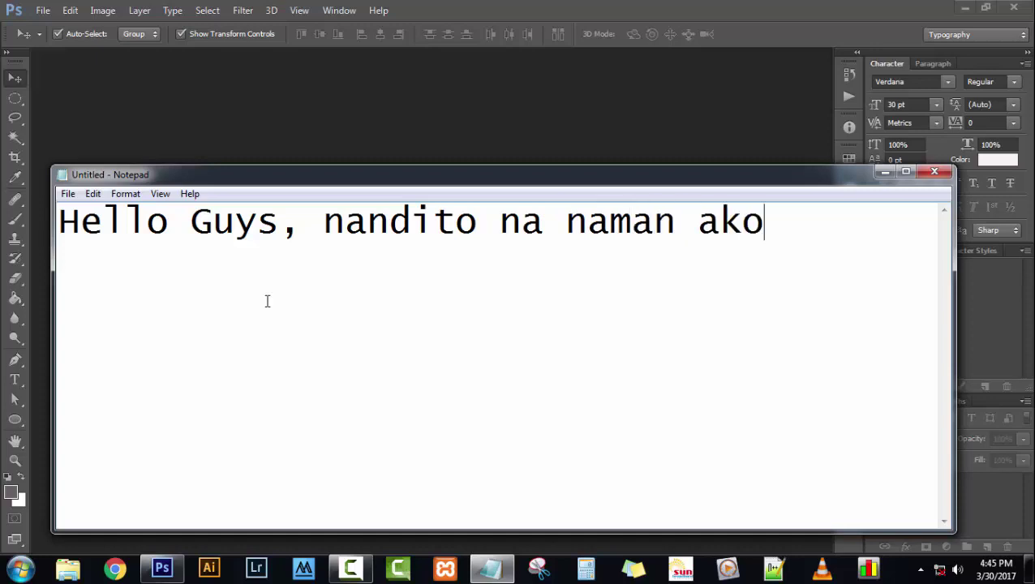
type(" para i")
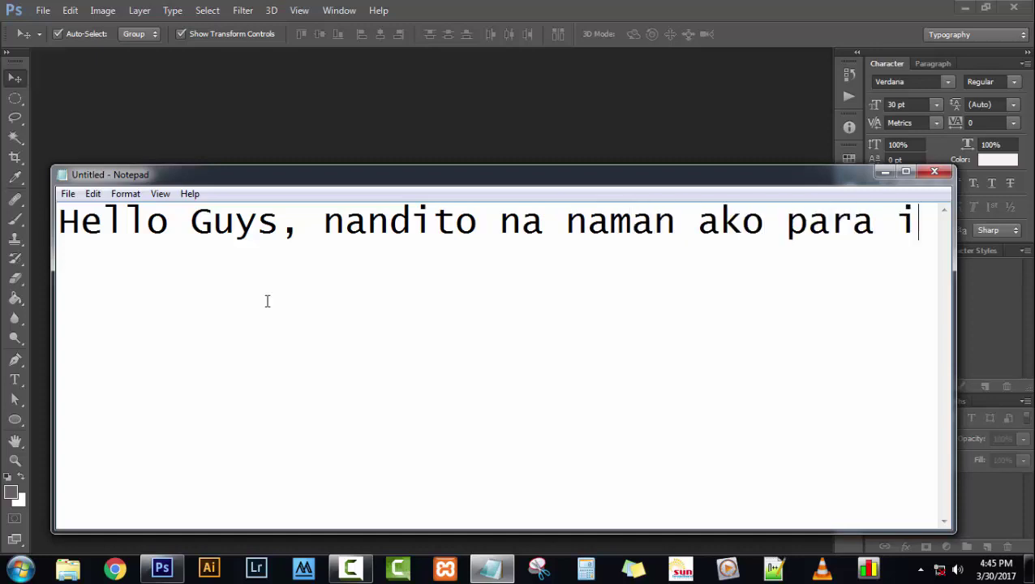
type("sang ")
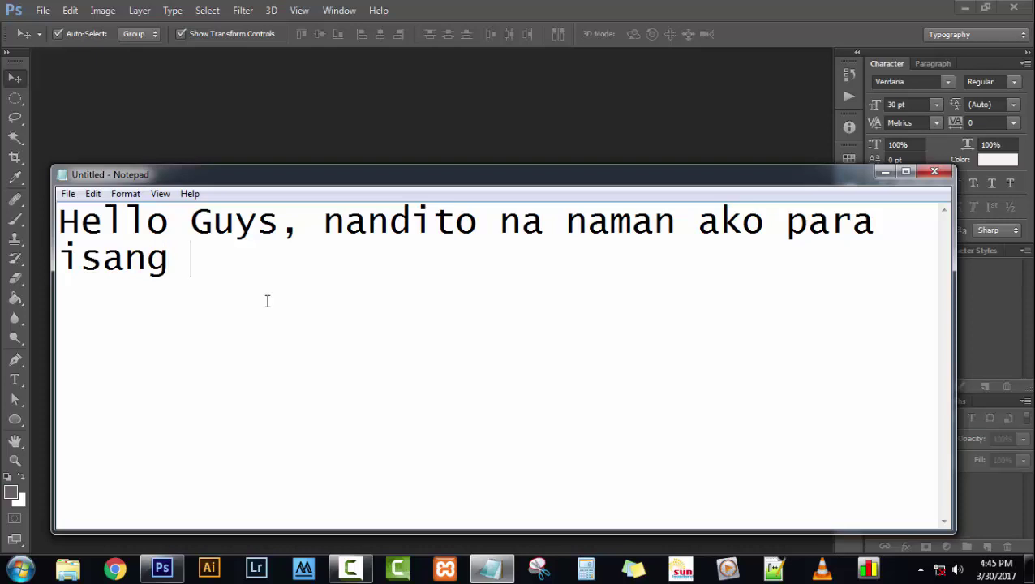
type("photo")
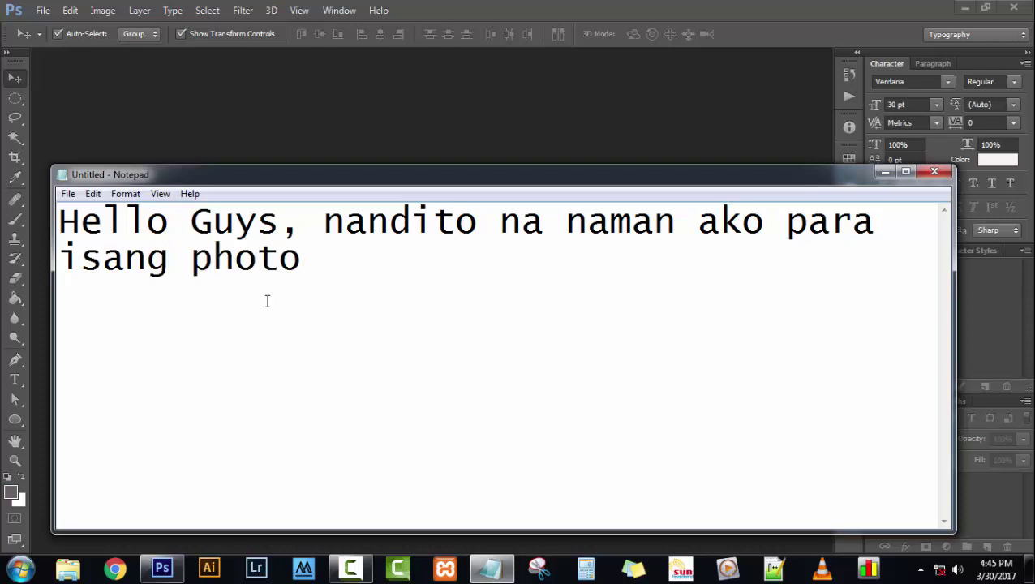
type("shop tutor")
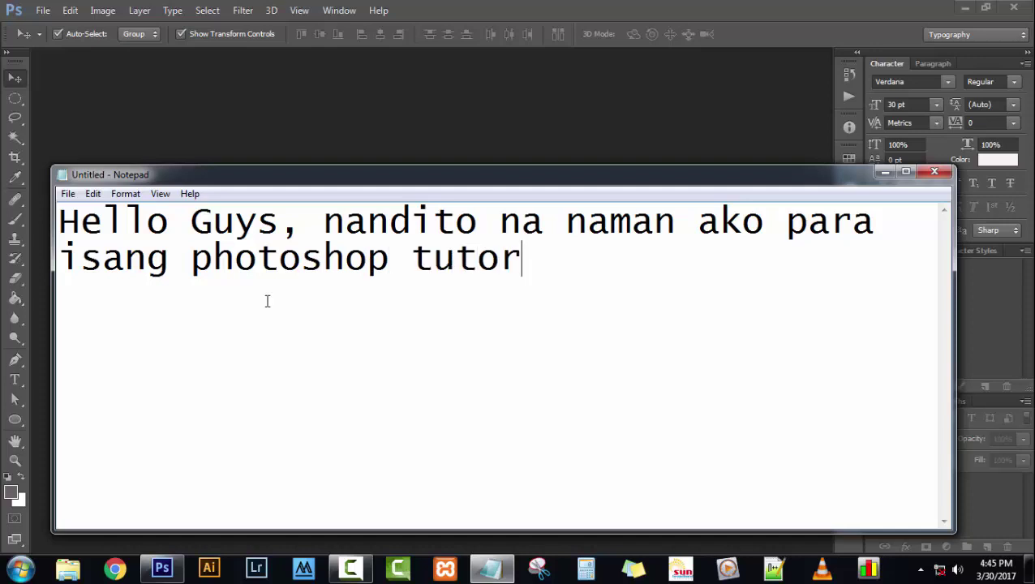
type("ial in t")
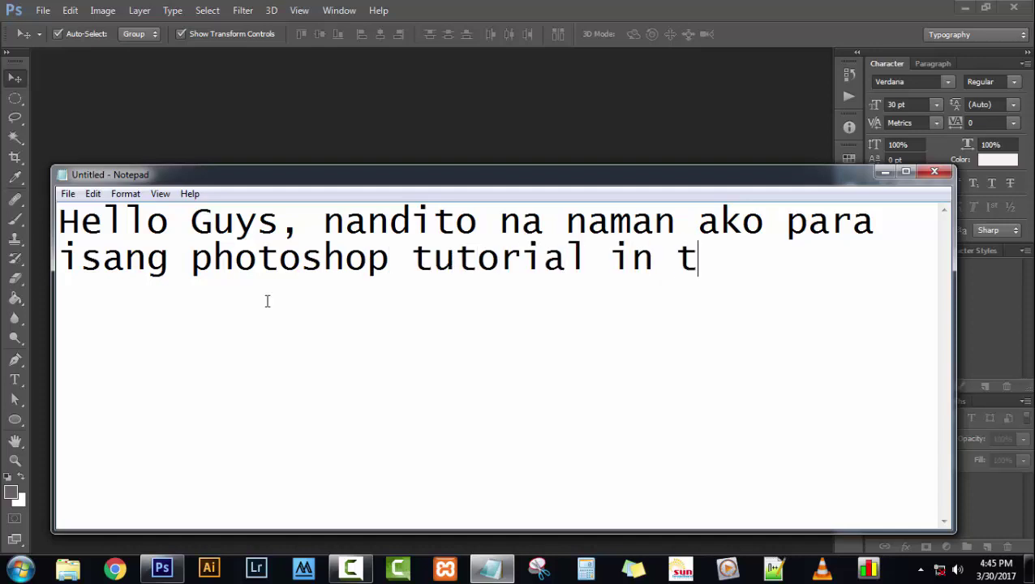
type("agalog,.")
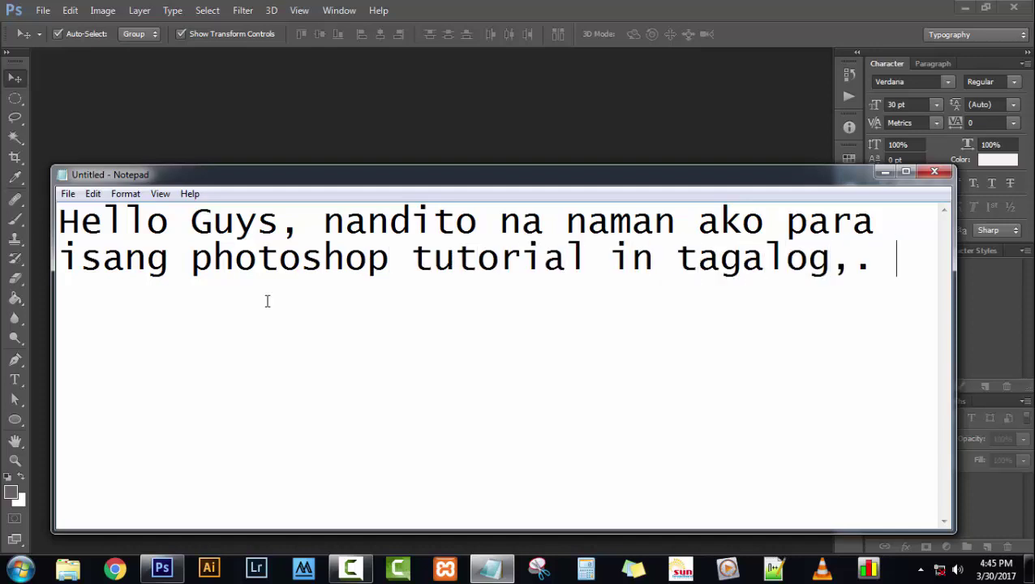
key("Return")
key("ctrl+a")
Type 'ang ituturo ko sa inyo ngayon ay kung paano gumawa ng circular text sa photoshop', then erase it.
key("ctrl+x")
type("a")
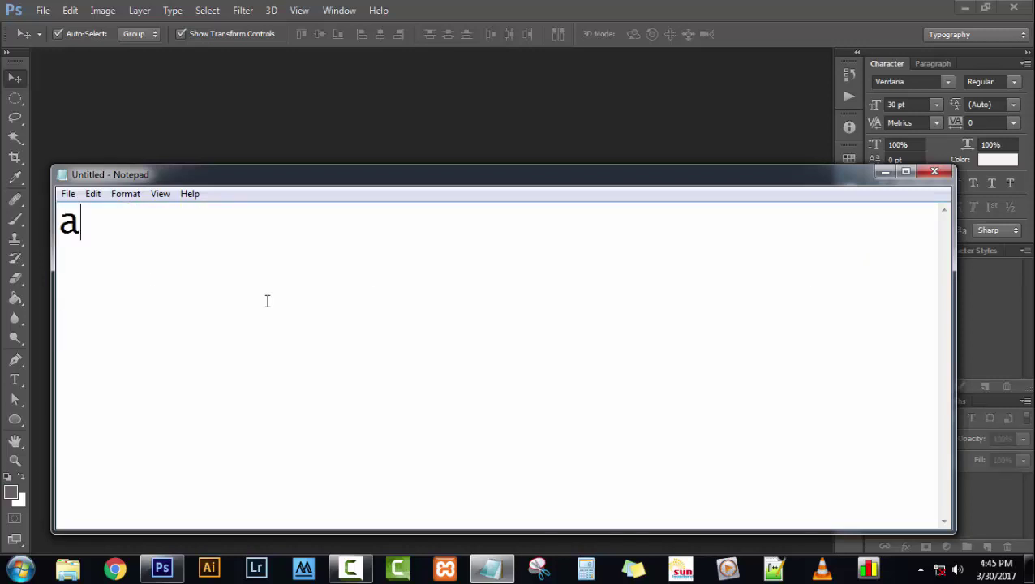
type("ng itutut")
key("BackSpace")
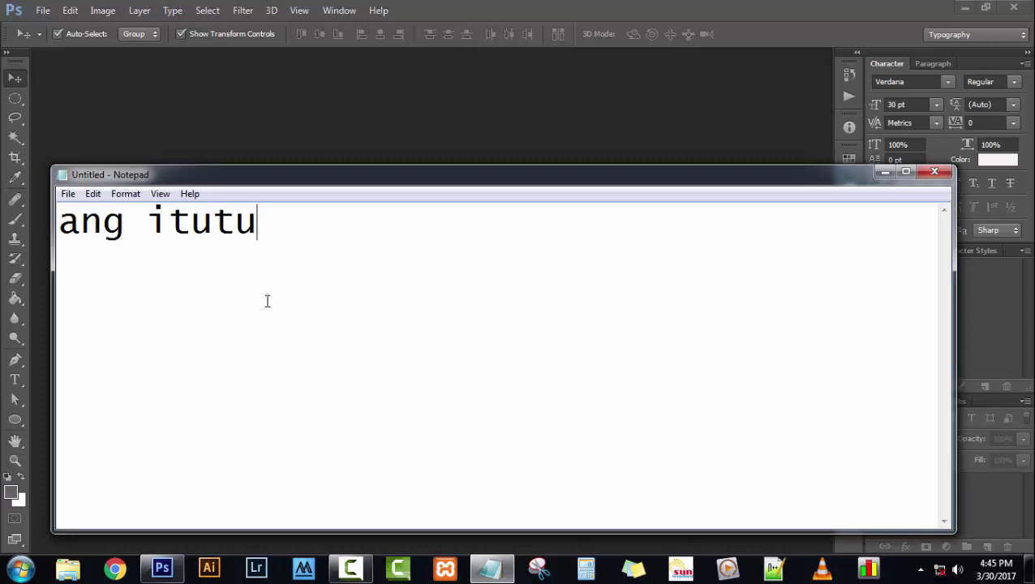
type("ro ko s ")
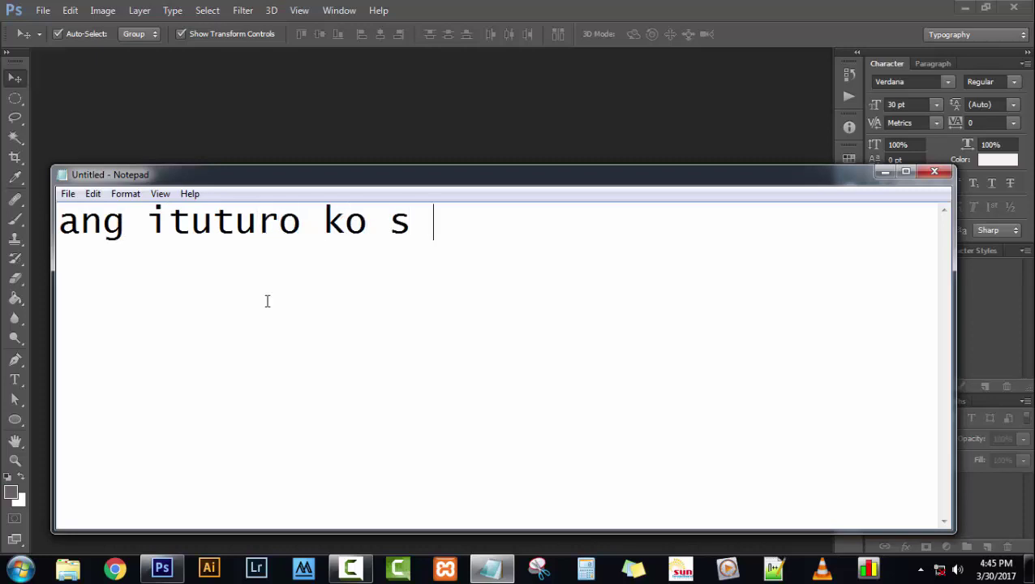
type("a in")
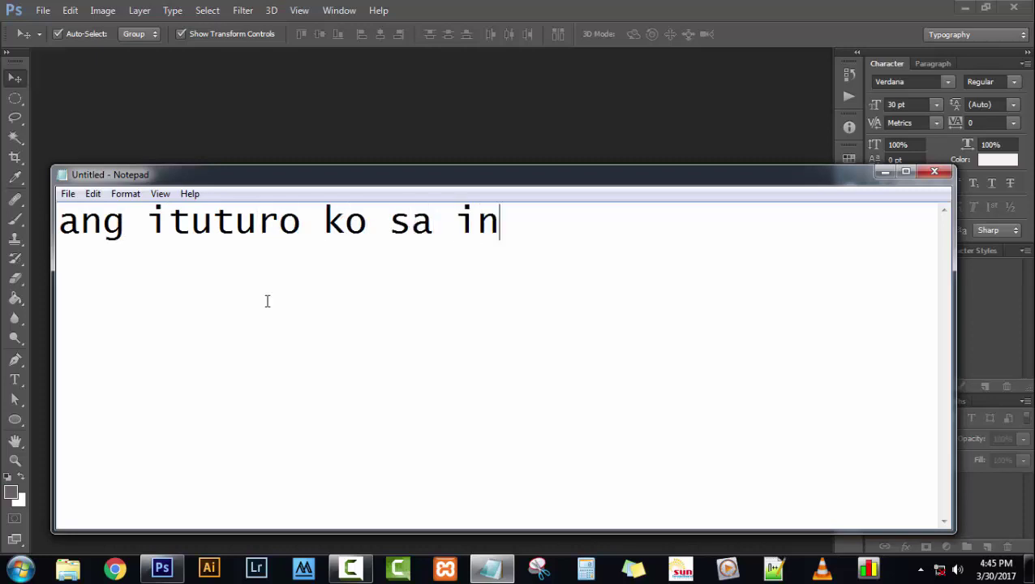
type("yo ngayo")
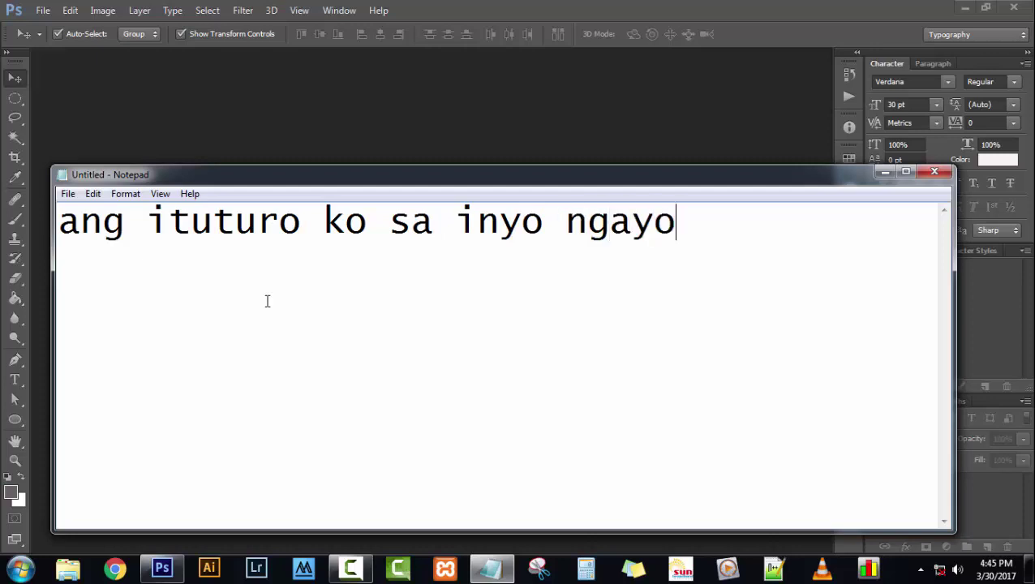
type("n ay")
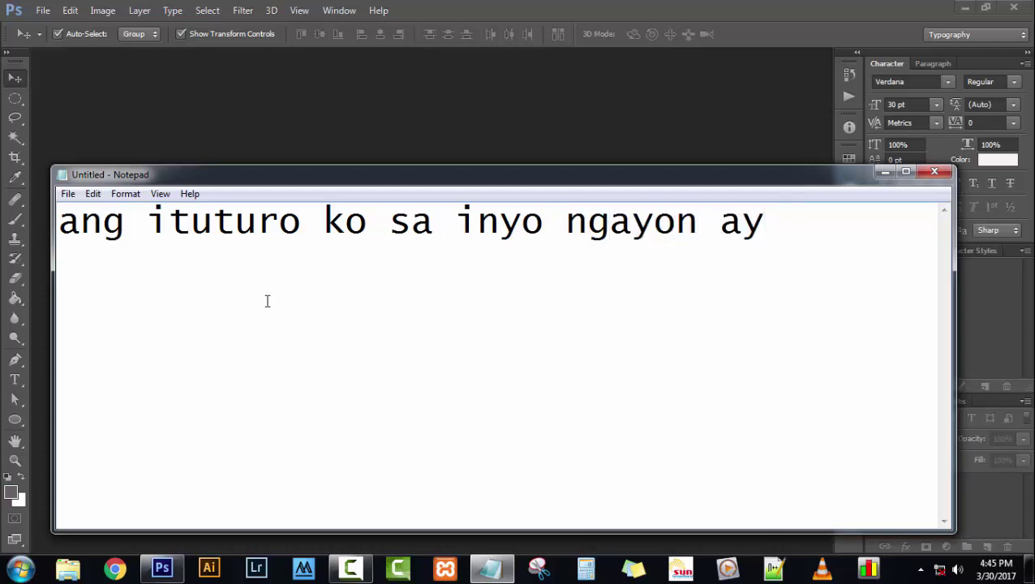
type(" kung paa")
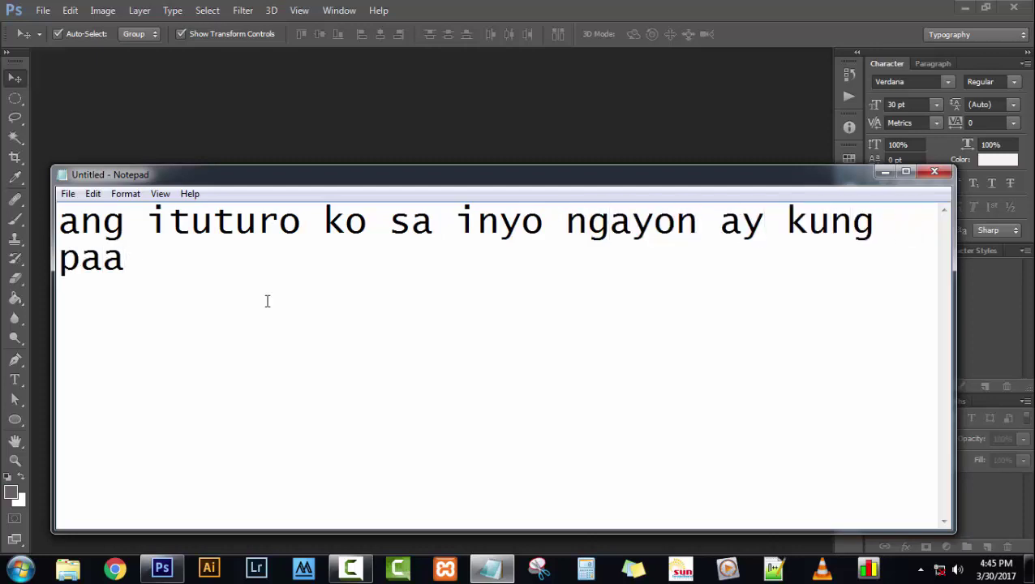
type("no guma")
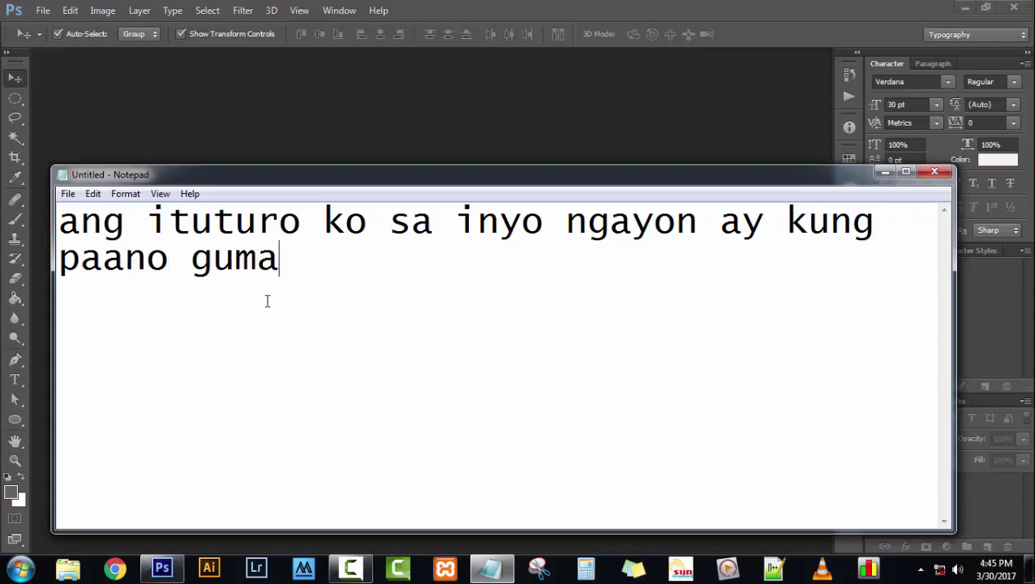
type("wa ng ")
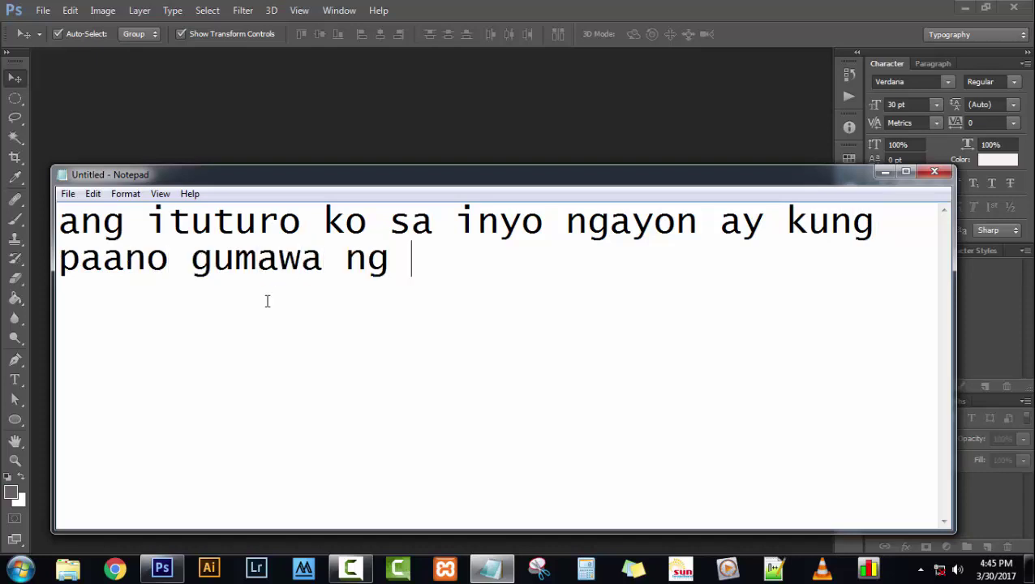
type("circul")
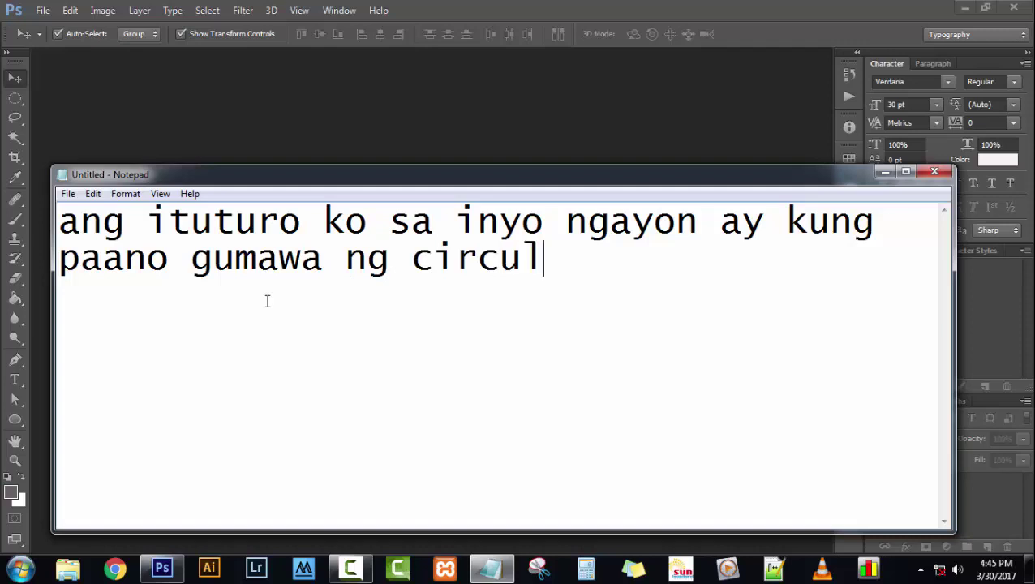
type("ar text s")
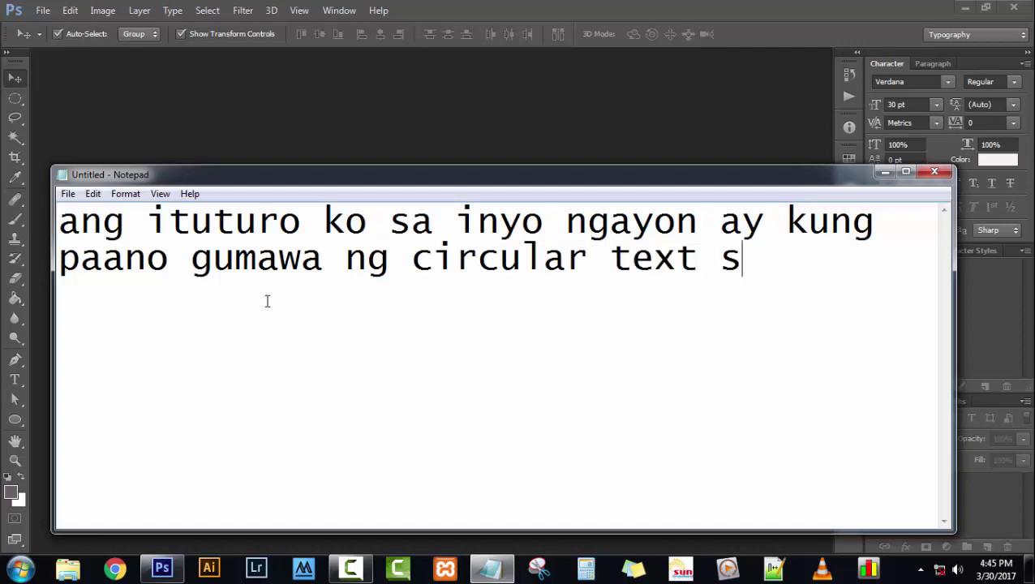
type("a p")
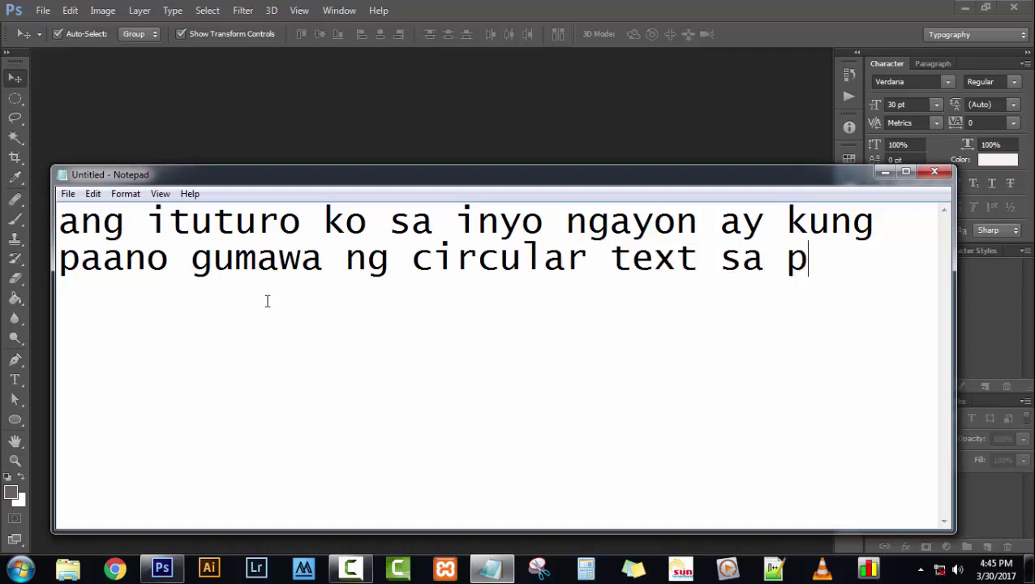
type("hotoshop")
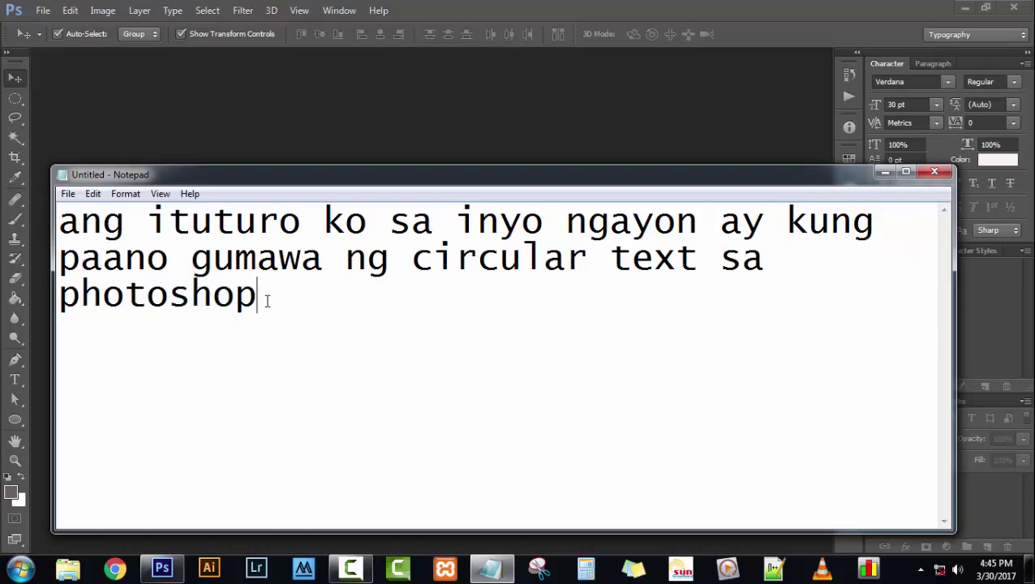
key("ctrl+a")
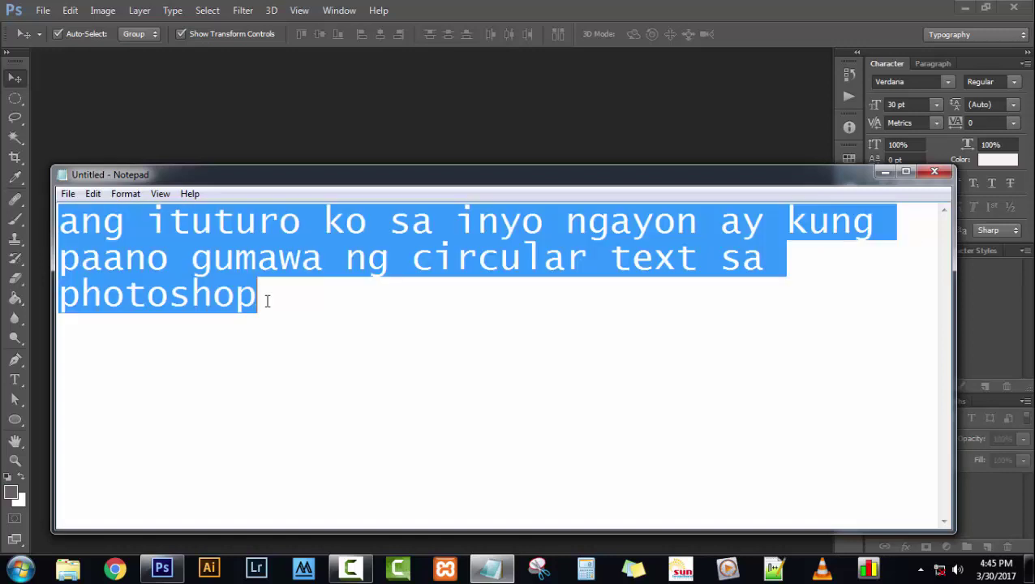
key("ctrl+x")
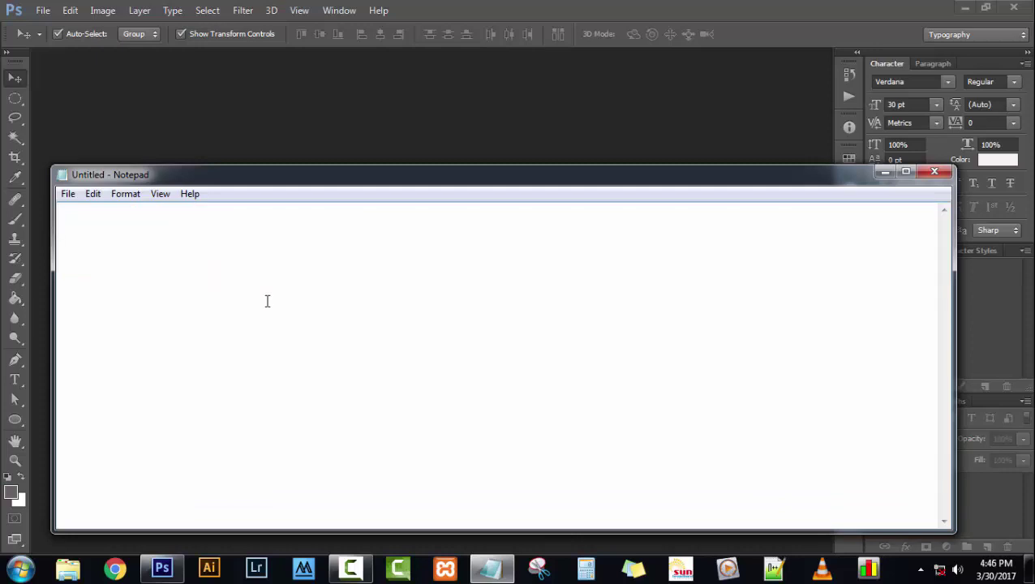
Type the apology 'bago tayo magsimula,. Pasensya na kayo guys...' explaining you are coughing today.
type("bago ")
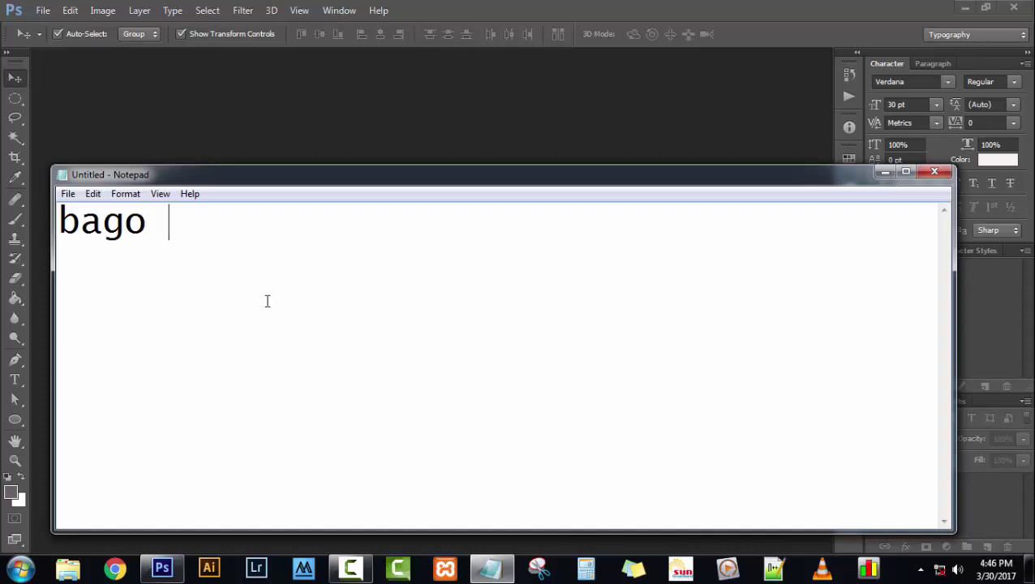
type("tayo mag")
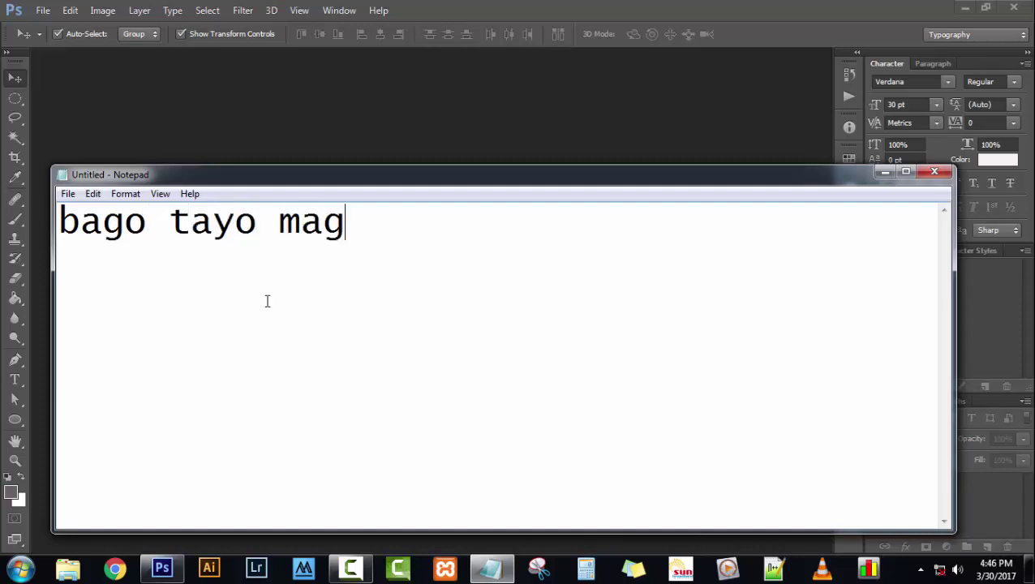
type("simula")
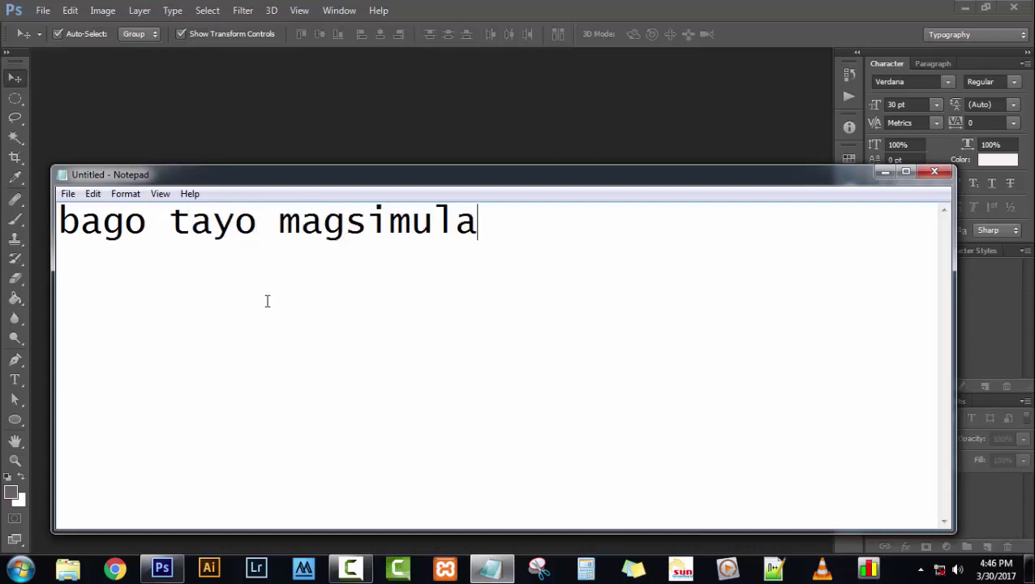
type(",.  ")
type("Pas")
key("BackSpace")
type("as")
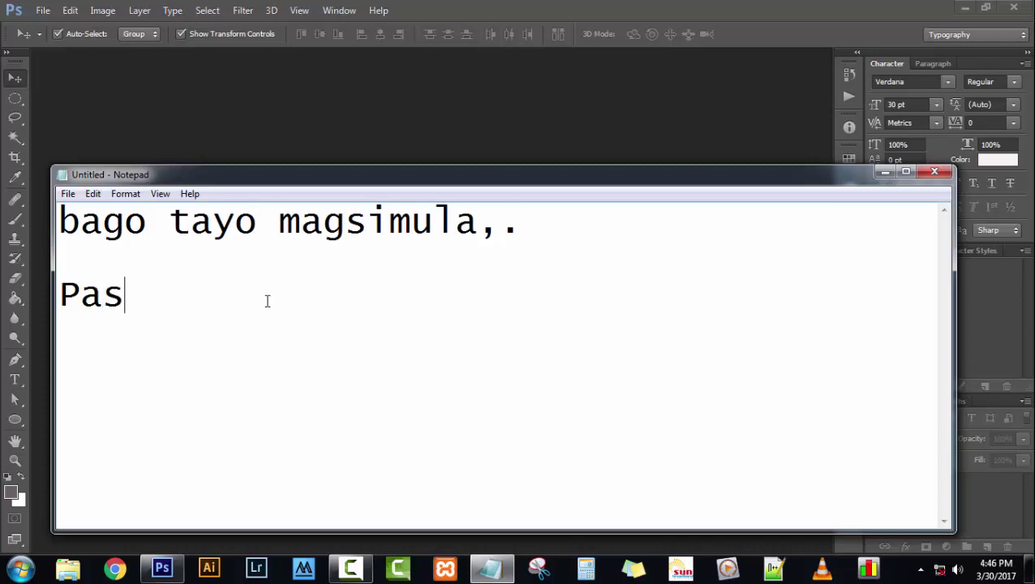
type("ensya")
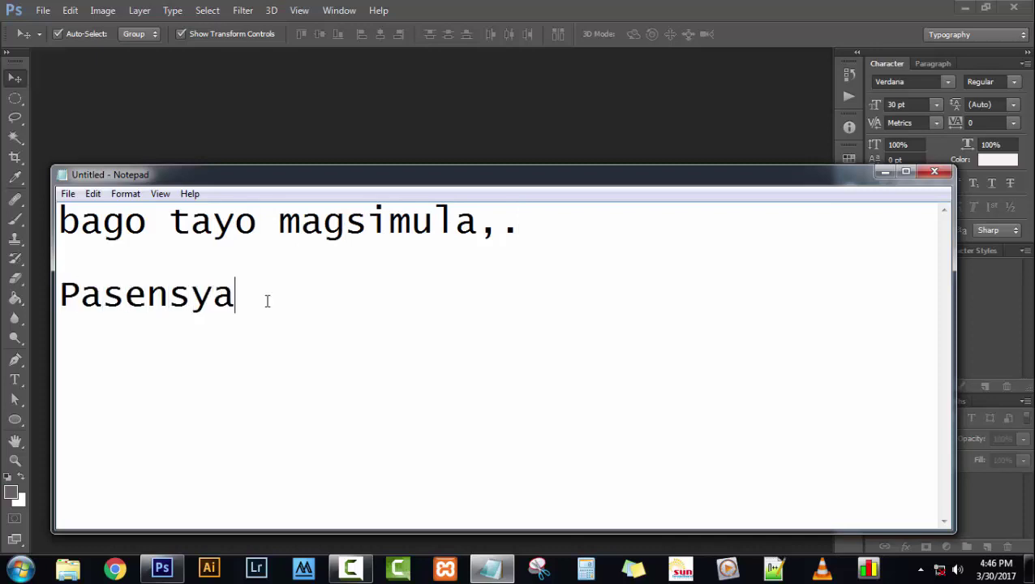
type(" na kayo ")
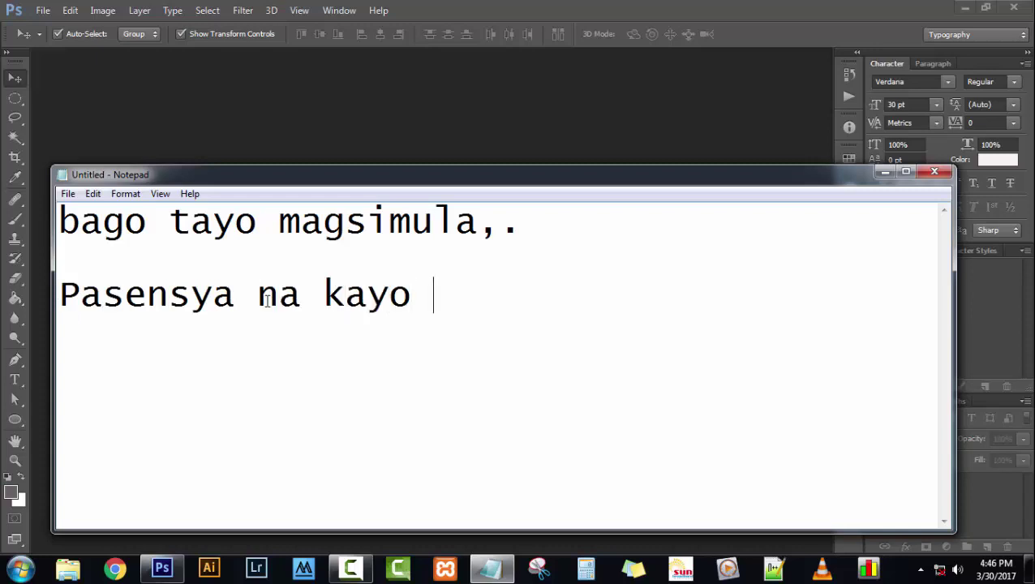
type("guys, ")
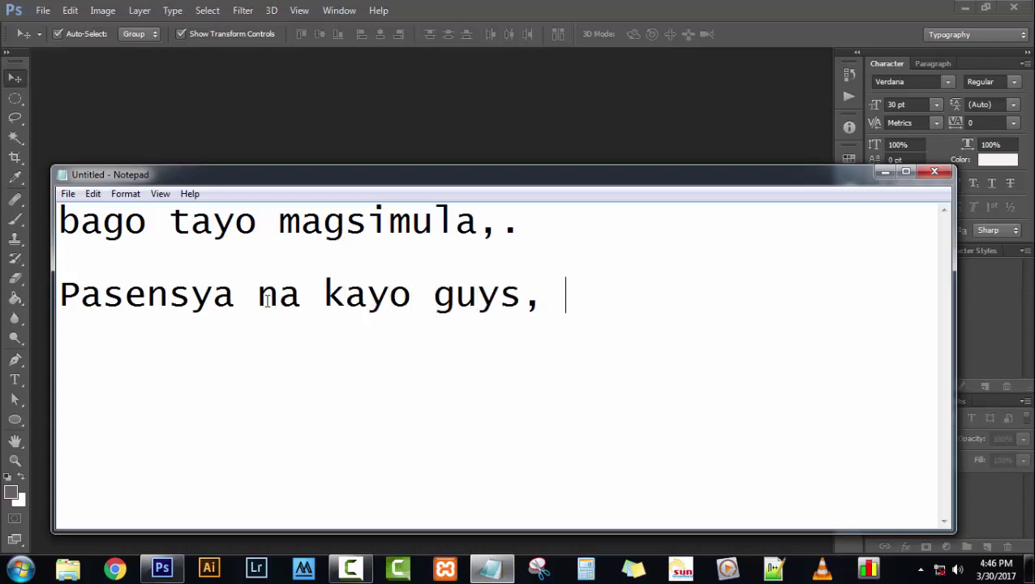
type("dahil ")
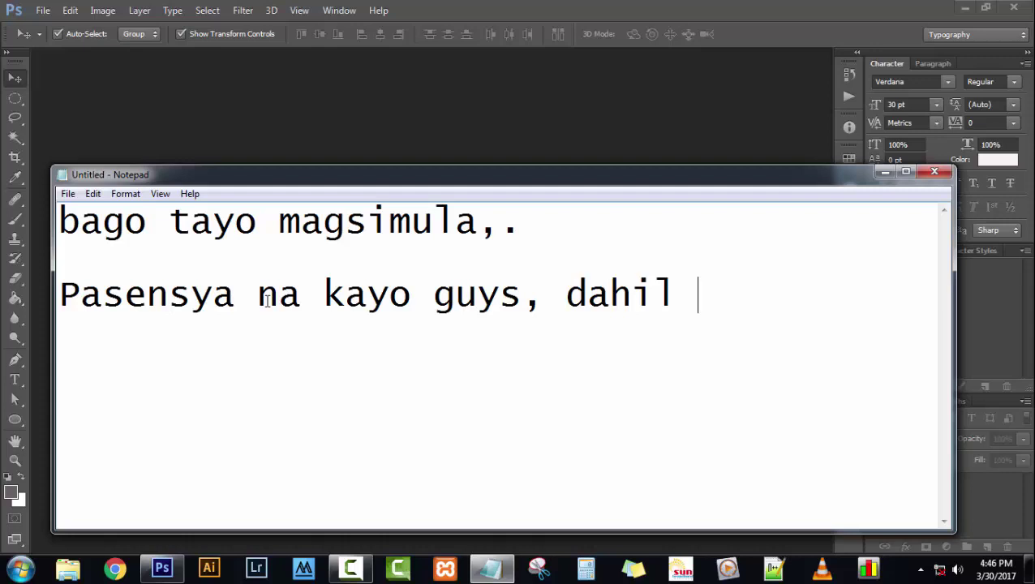
type("ganit")
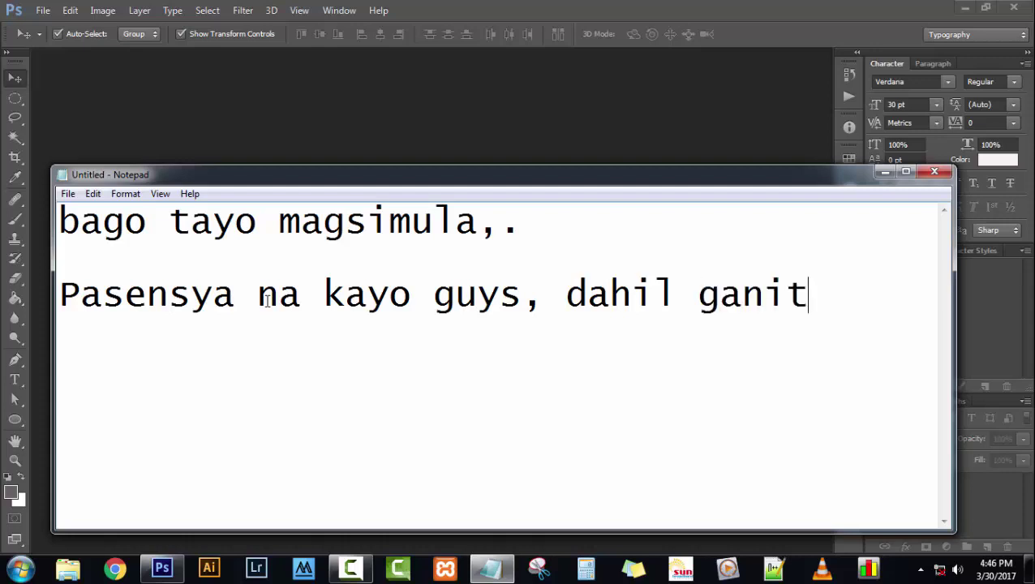
type("o muna ")
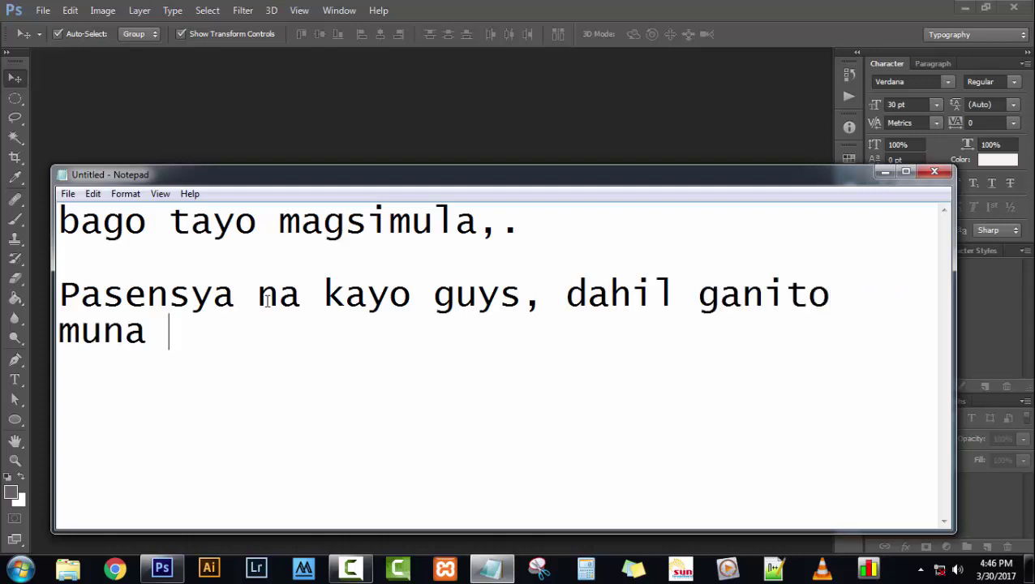
type("ako am")
key("BackSpace")
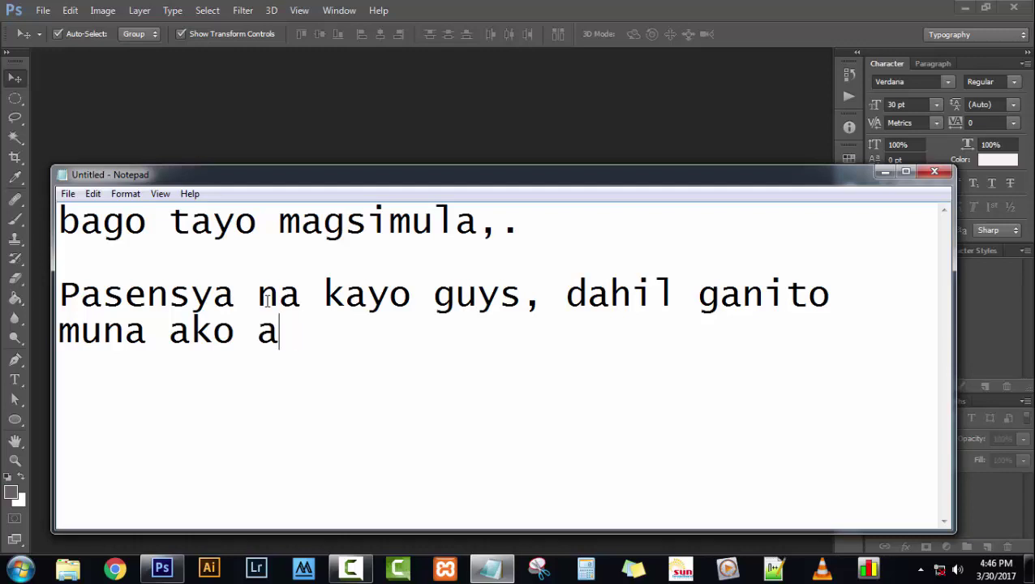
key("BackSpace")
type("magtutu")
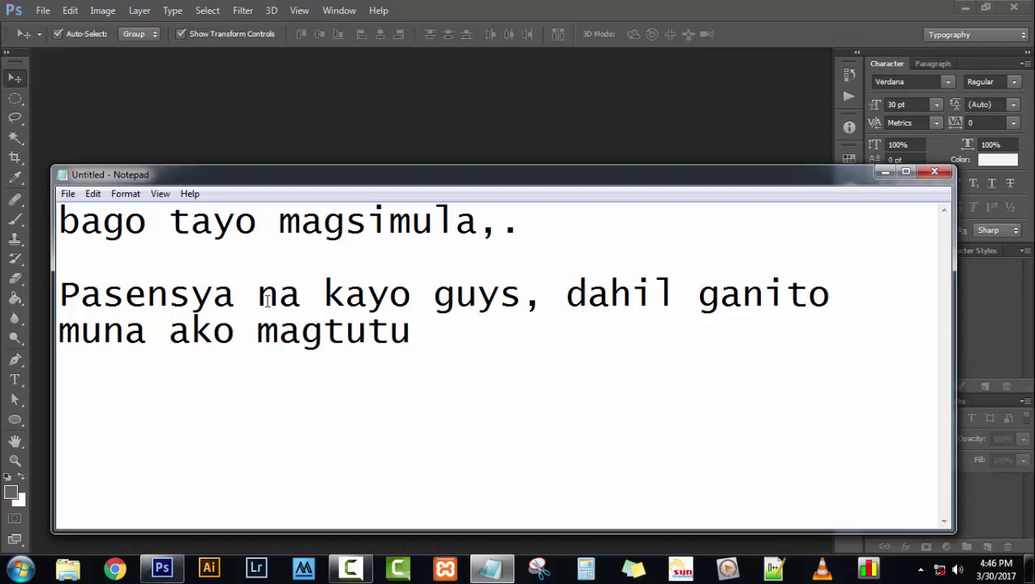
type("ro sa in")
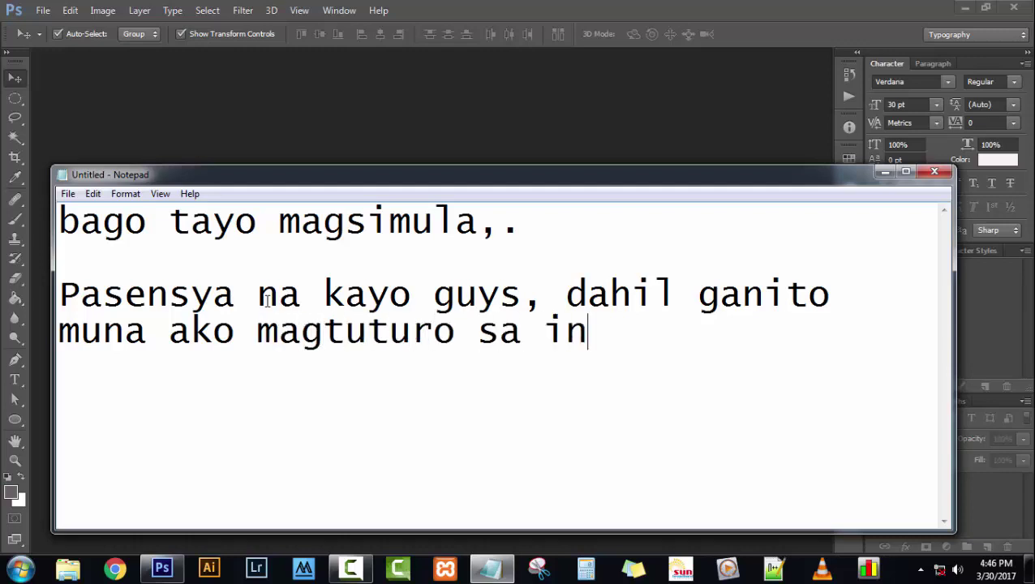
type("yo")
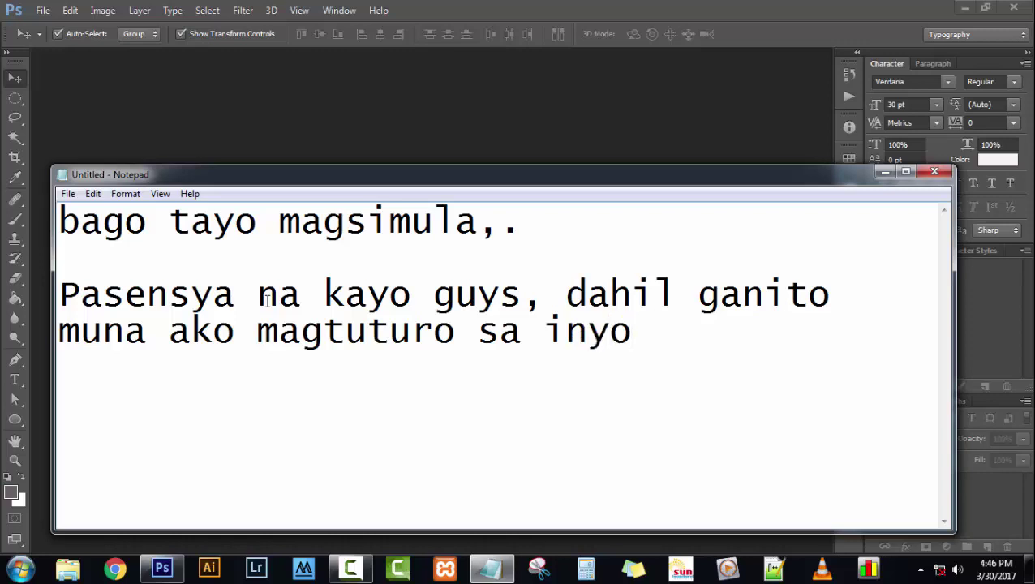
type(" dahil")
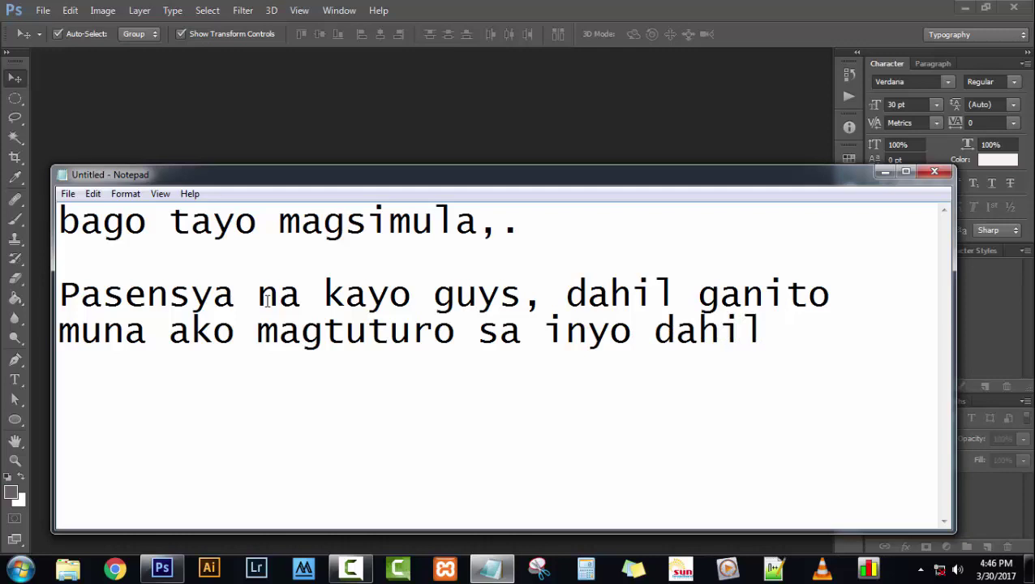
type(" nauubo ")
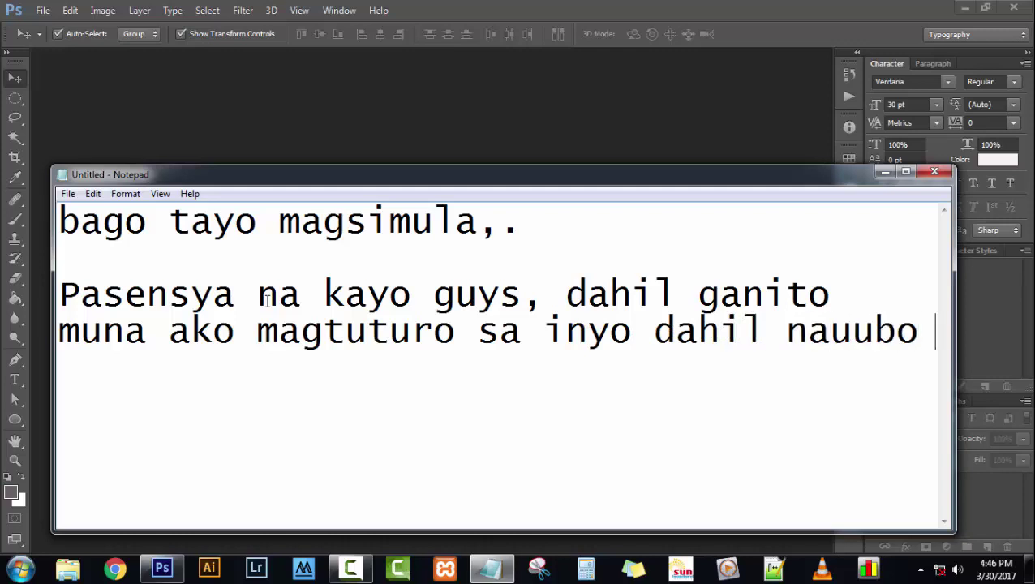
type("ako nga")
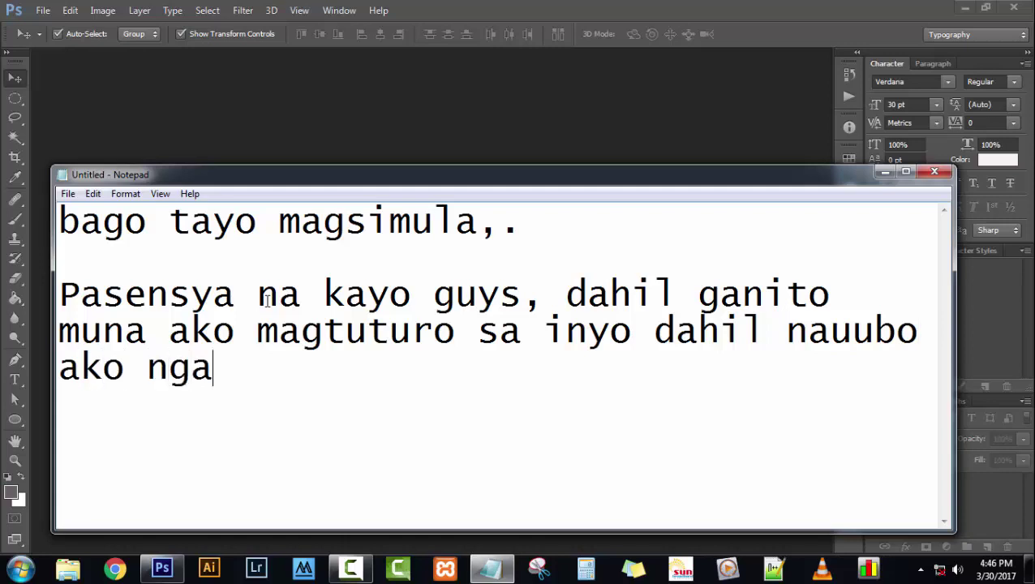
type("yon,.")
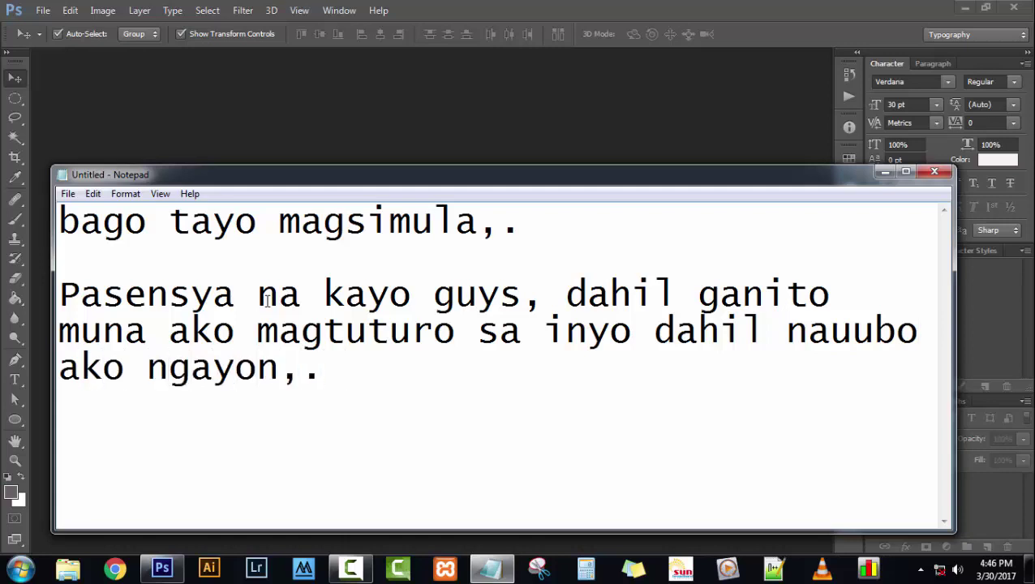
type(" heheheh!!!")
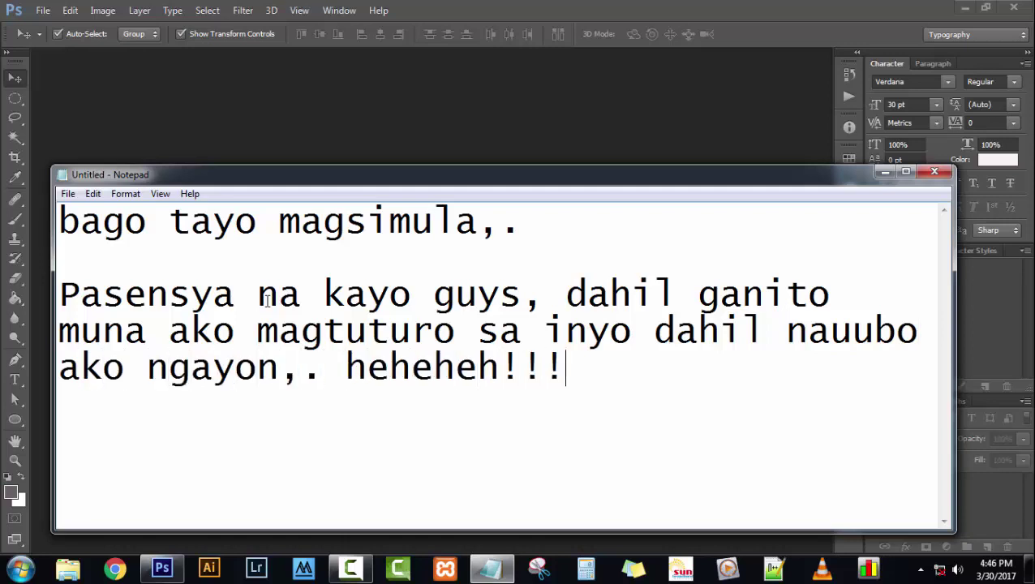
Replace the apology with the line 'kaya simulan na natin,.'.
key("ctrl+a")
key("ctrl+x")
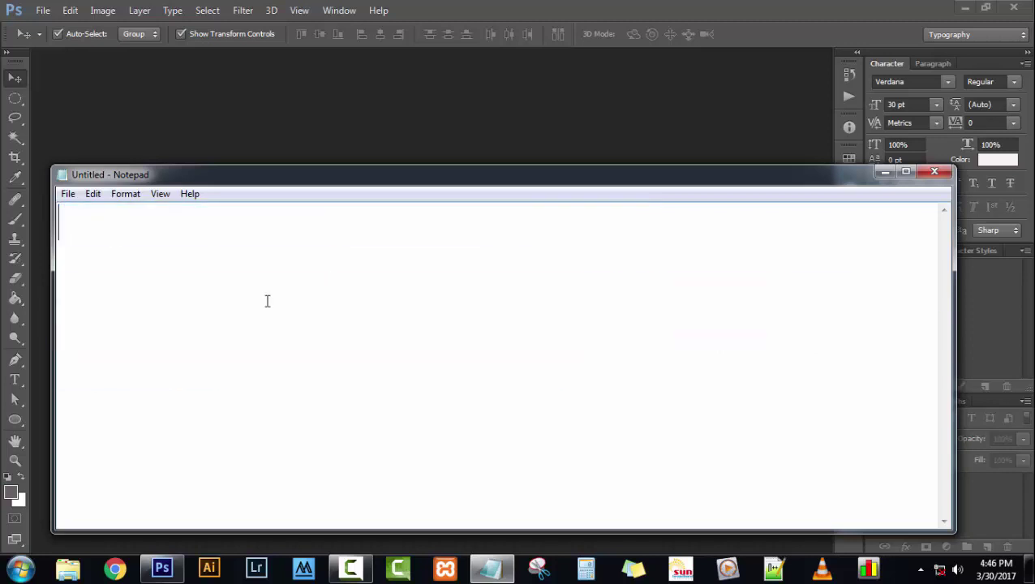
type("kaya s")
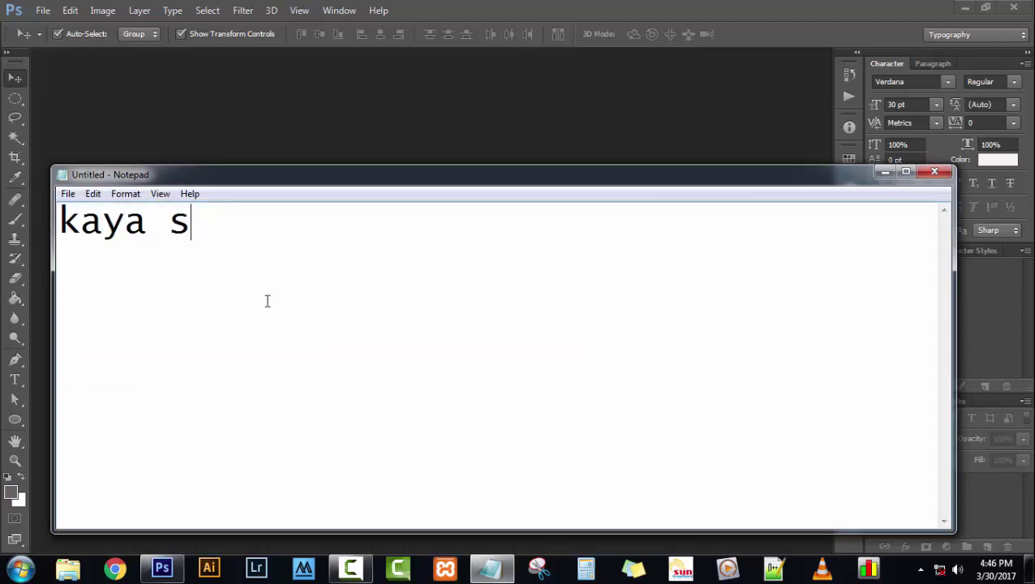
type("imulan")
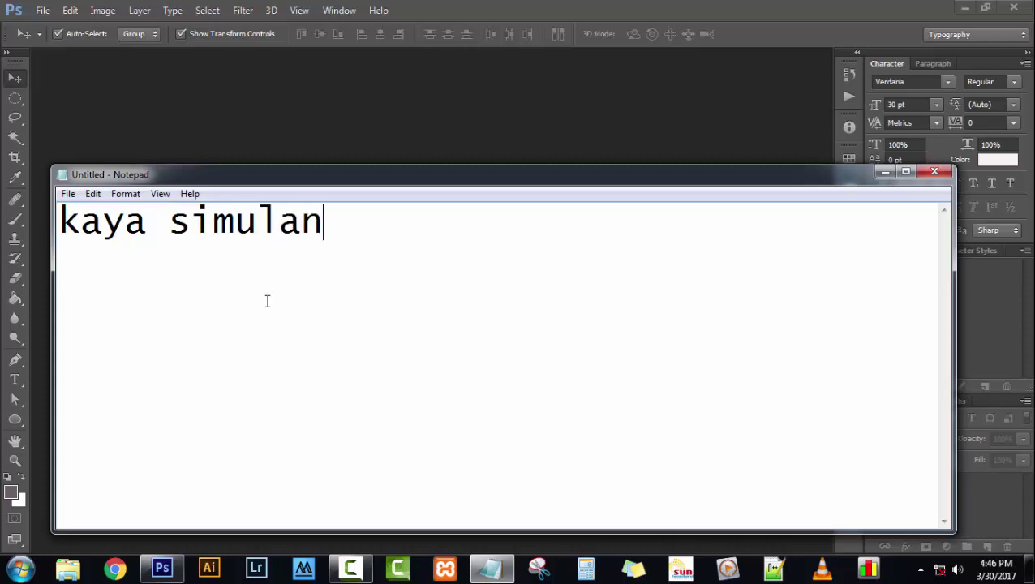
type(" na nati")
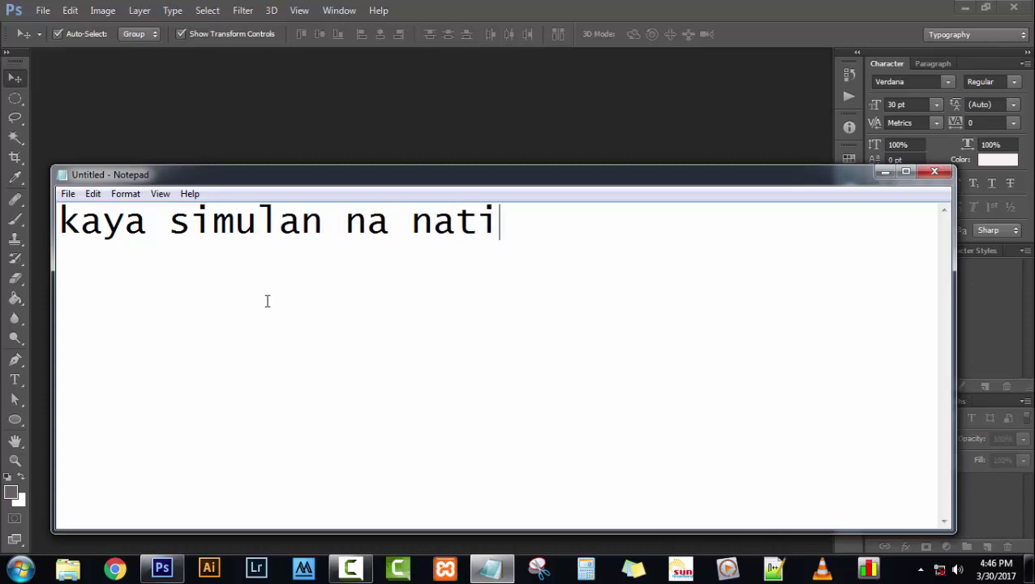
type("n,.")
double_click(243, 220)
Minimize Notepad and create a new 7 × 5 inch, 72 ppi white Photoshop document.
left_click(676, 274)
left_click(885, 172)
left_click(41, 10)
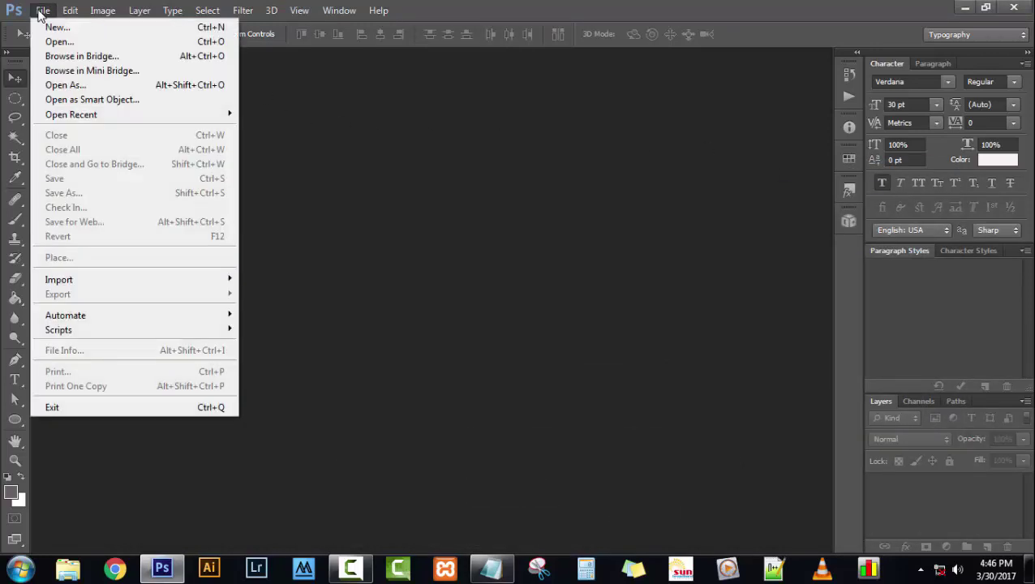
left_click(57, 26)
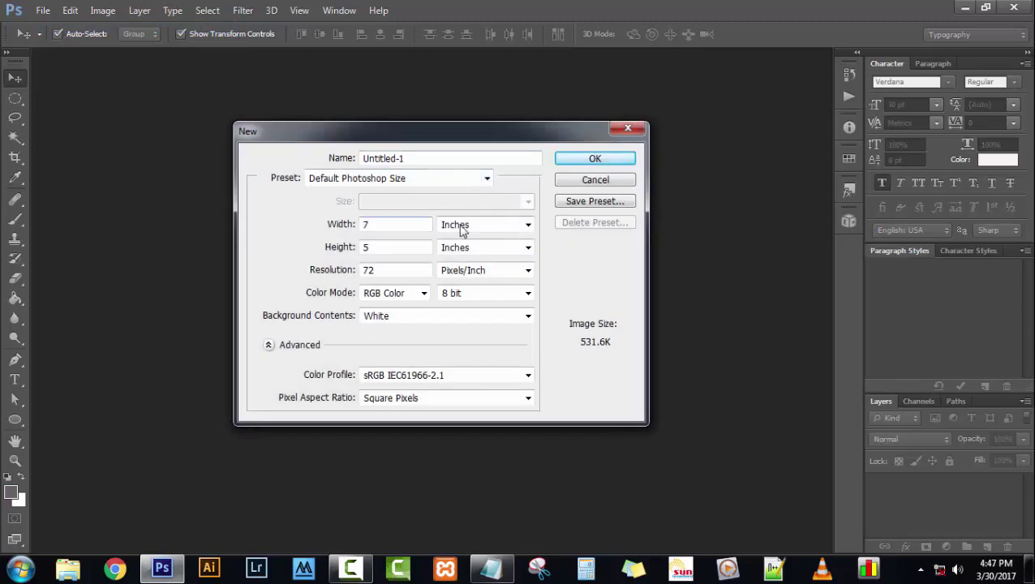
left_click(593, 159)
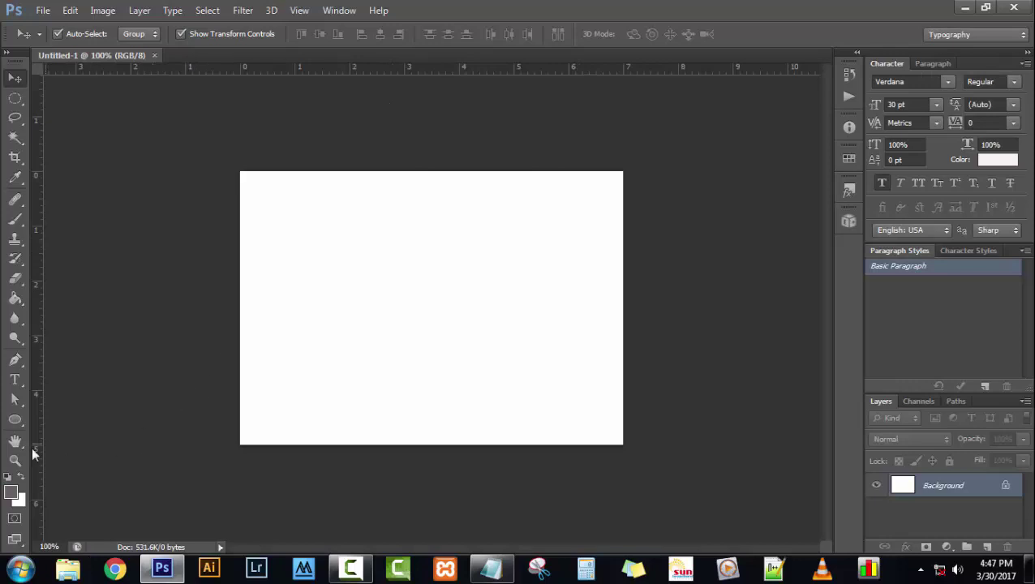
Fit the new canvas to the screen and restore the Notepad window.
left_click(14, 461)
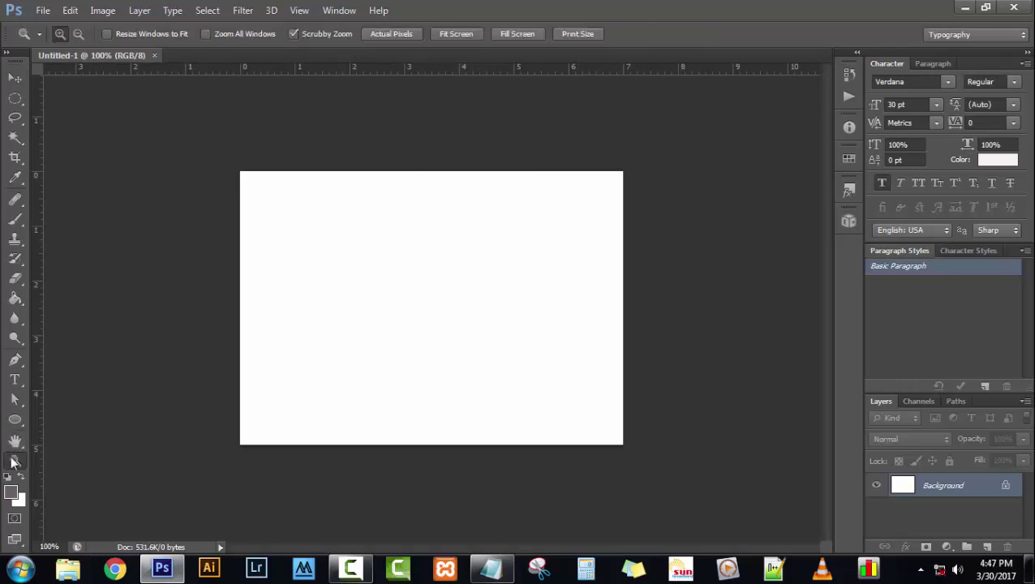
left_click(455, 36)
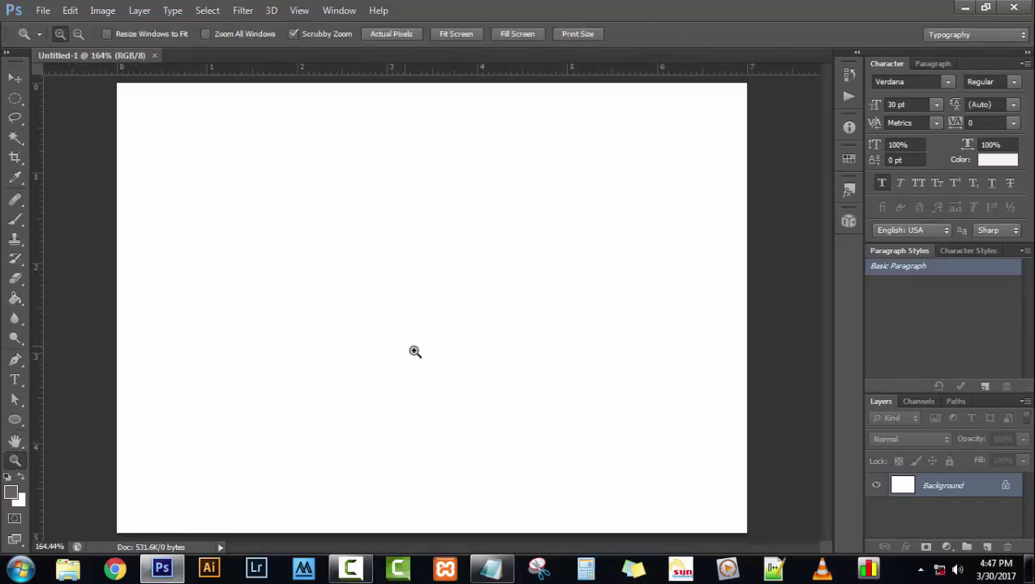
left_click(497, 570)
Replace the note with 'una gawa muna tayo ng guides sa document natin,.'.
key("ctrl+a")
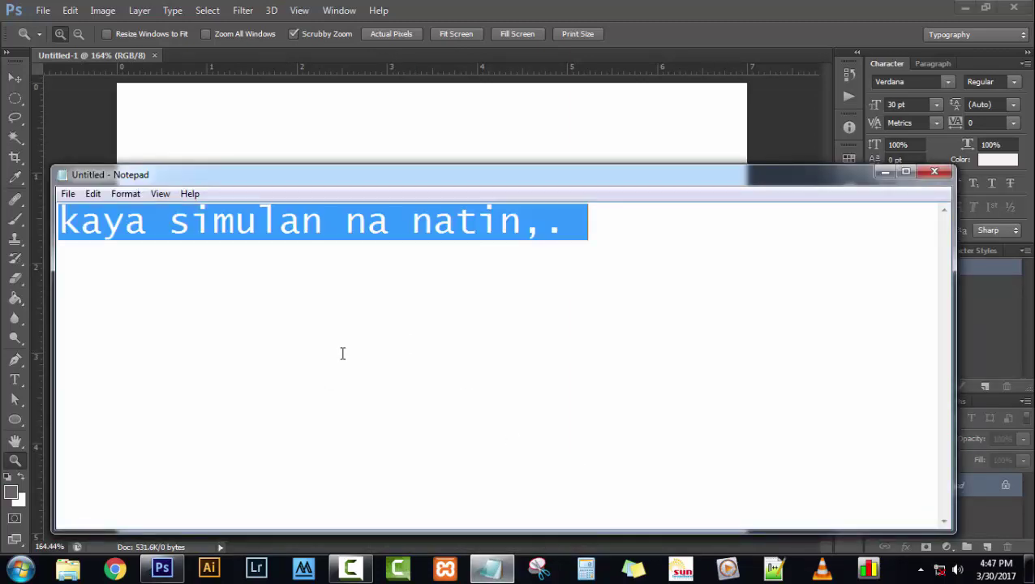
key("BackSpace")
type("un ")
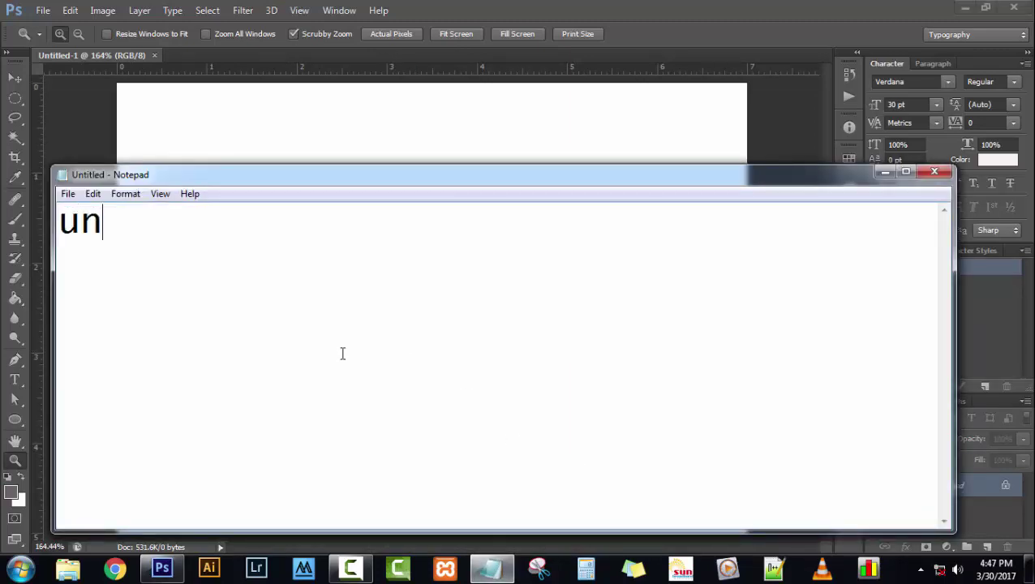
type("a gawa m")
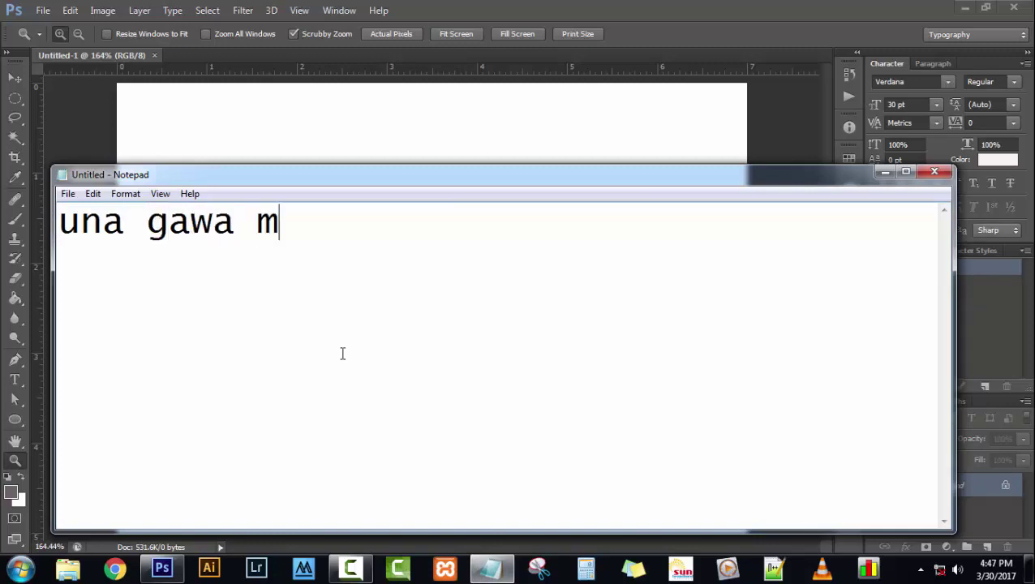
type("una tay")
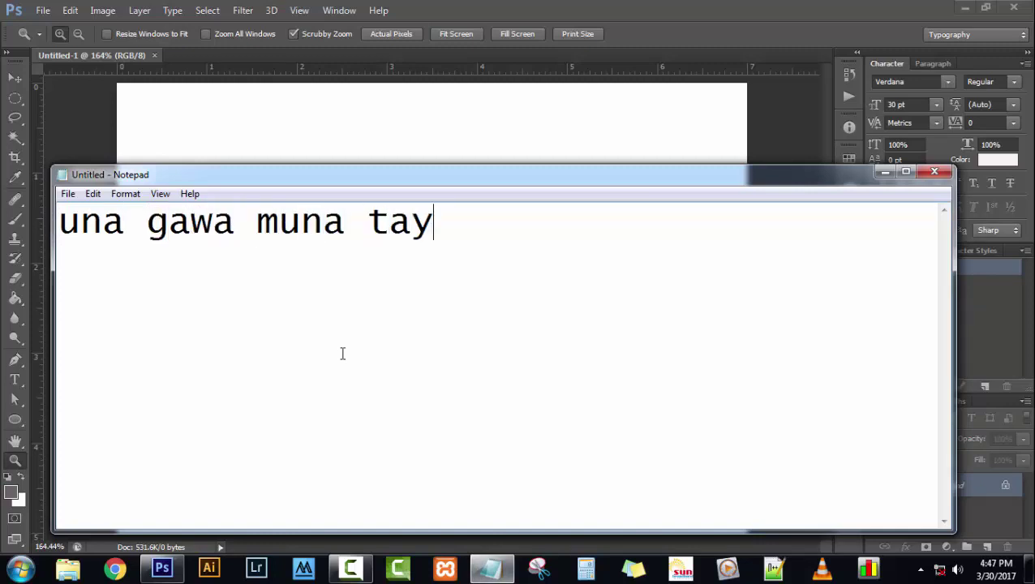
type("o ng ")
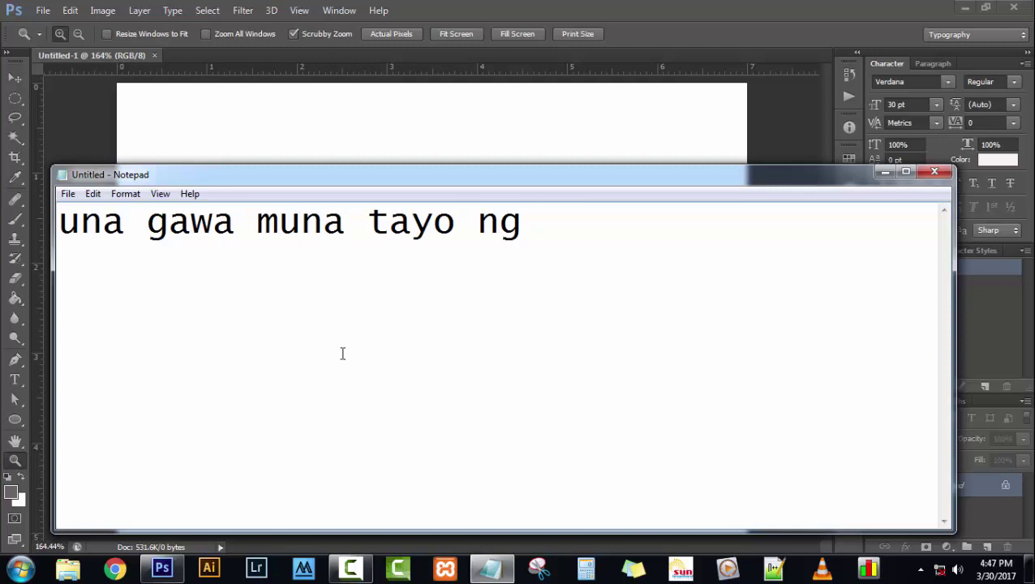
type("guides")
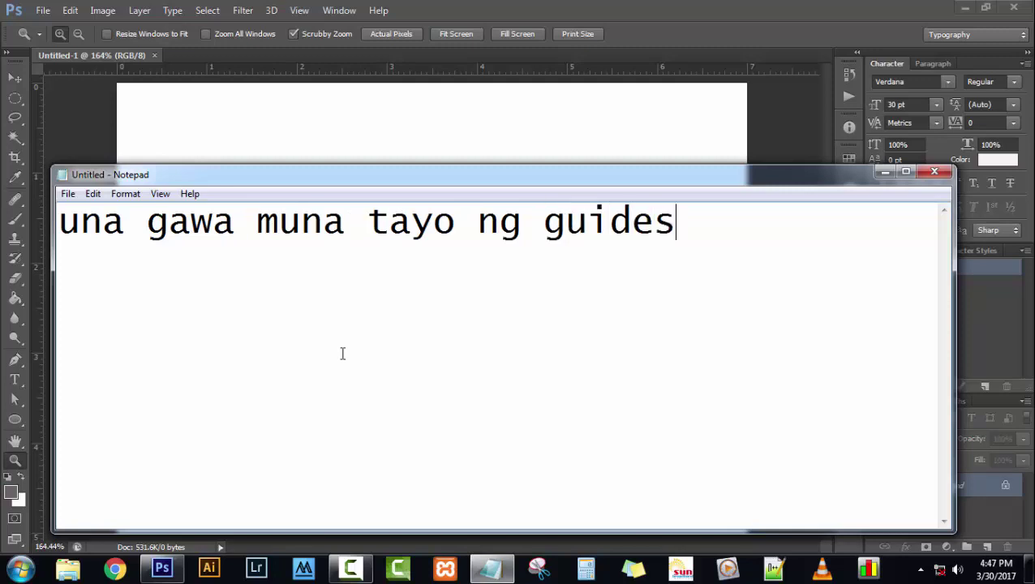
type(" sa do")
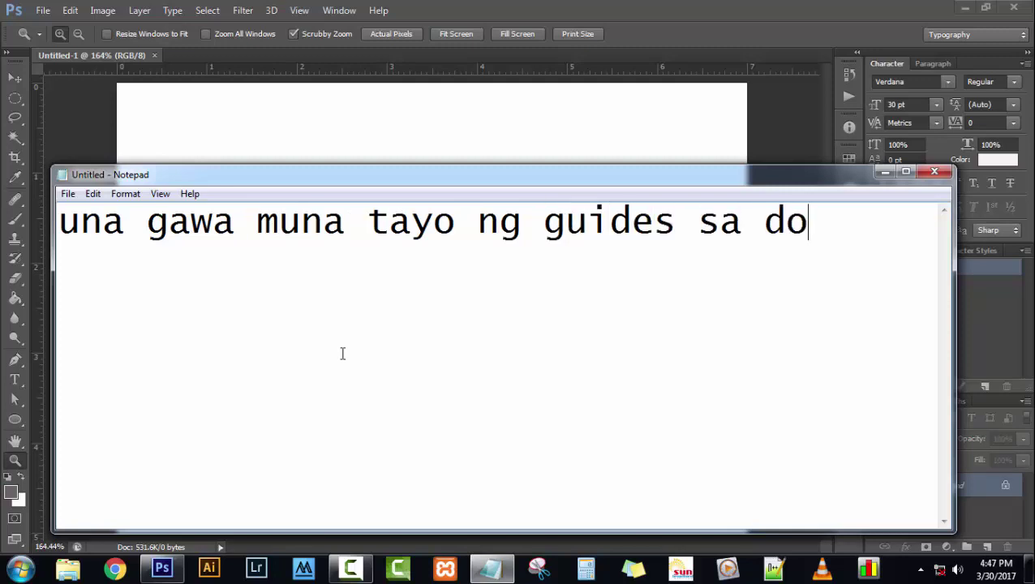
type("cumen")
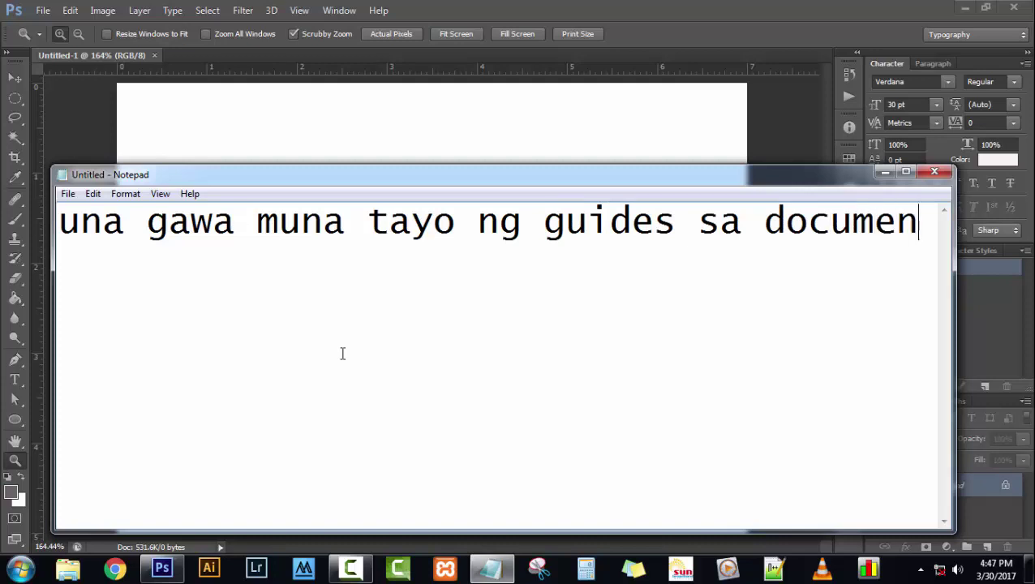
type("t b")
key("BackSpace")
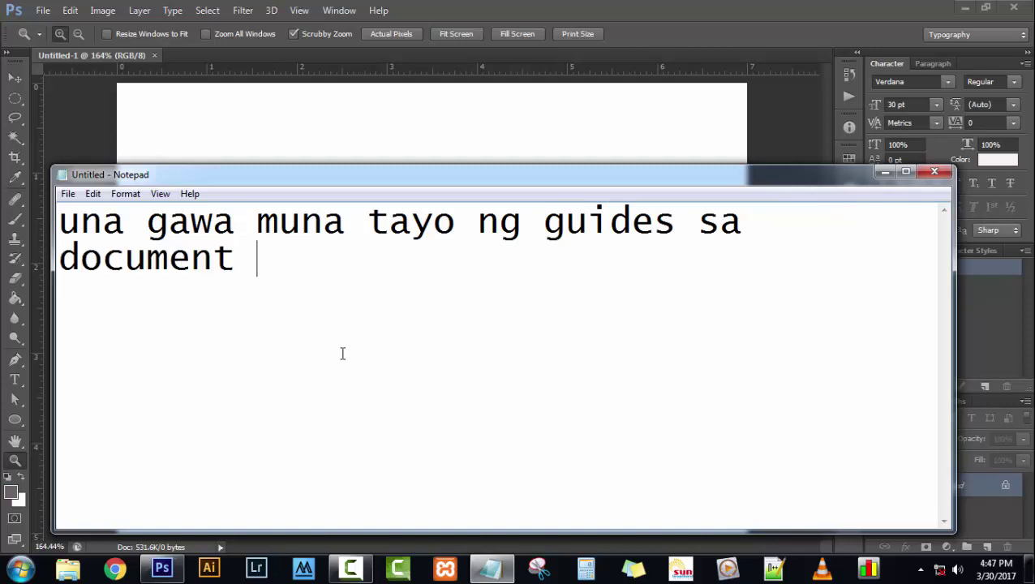
type("natin,.")
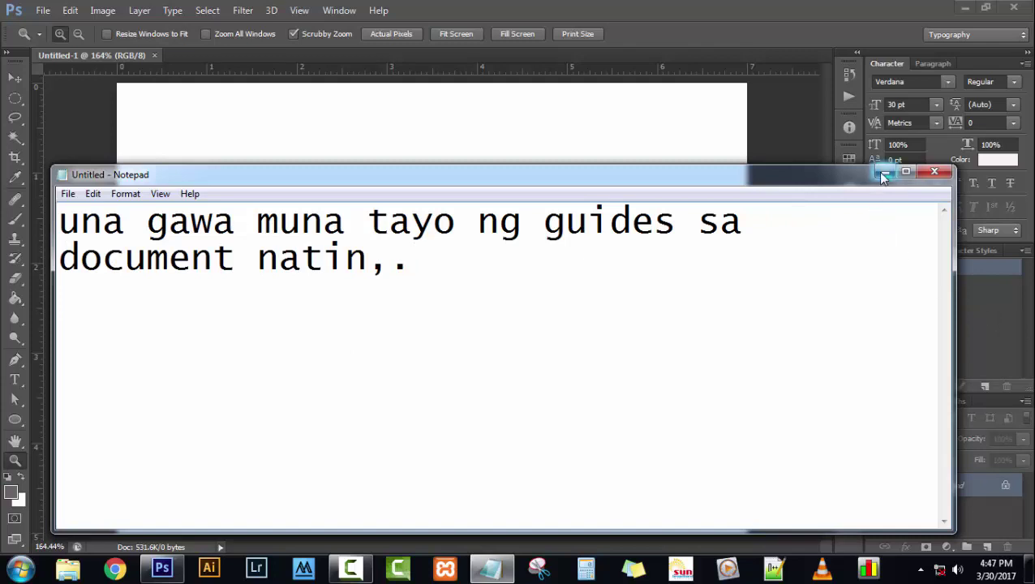
Add the line 'panuorin nyong mabuti ang galaw ng arrow ko,.' and minimize Notepad.
key("Return")
key("Return")
type("panuorin")
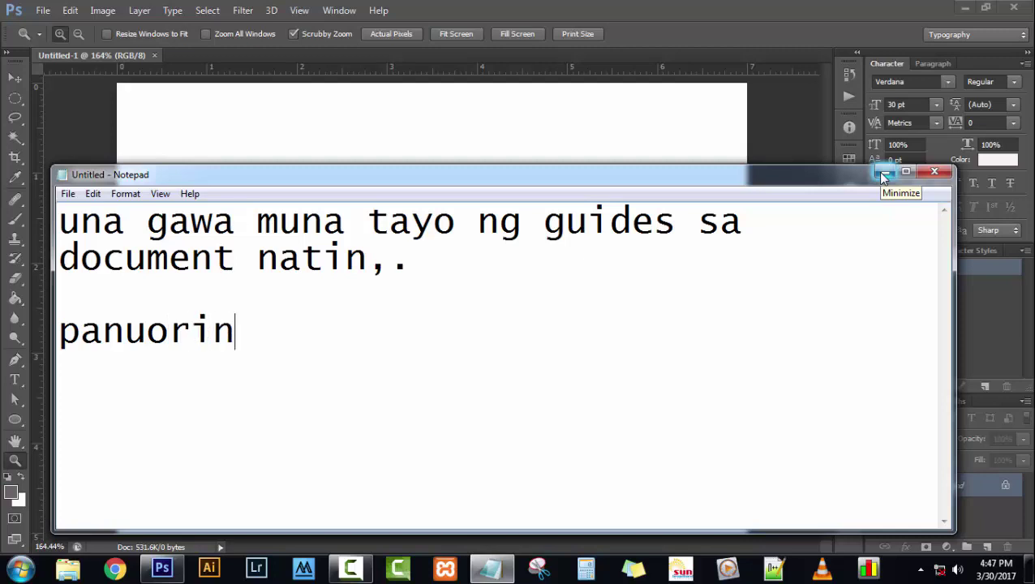
type(" nyong mab")
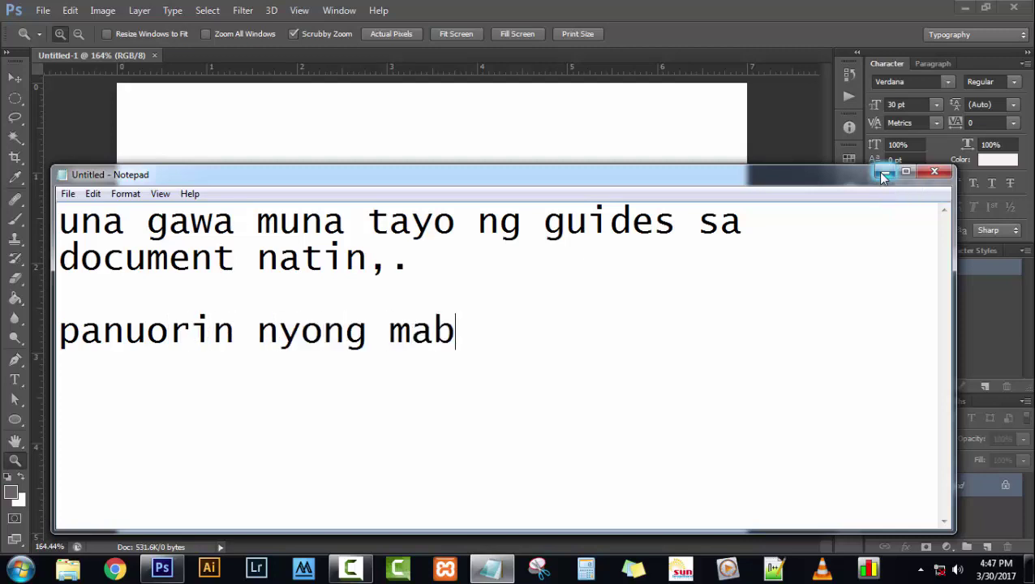
type("uit")
key("BackSpace")
key("BackSpace")
type("ti ")
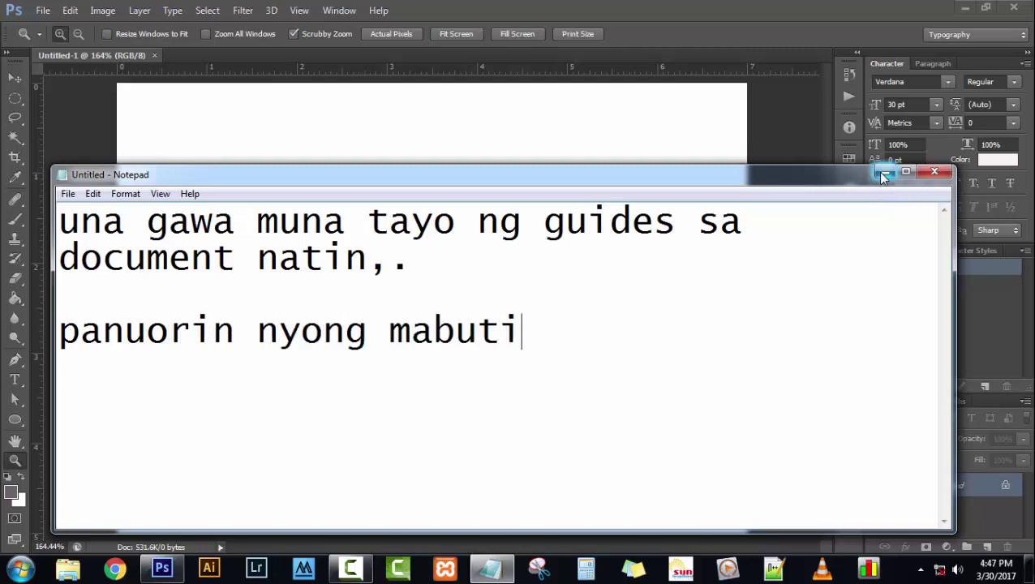
type("ang ")
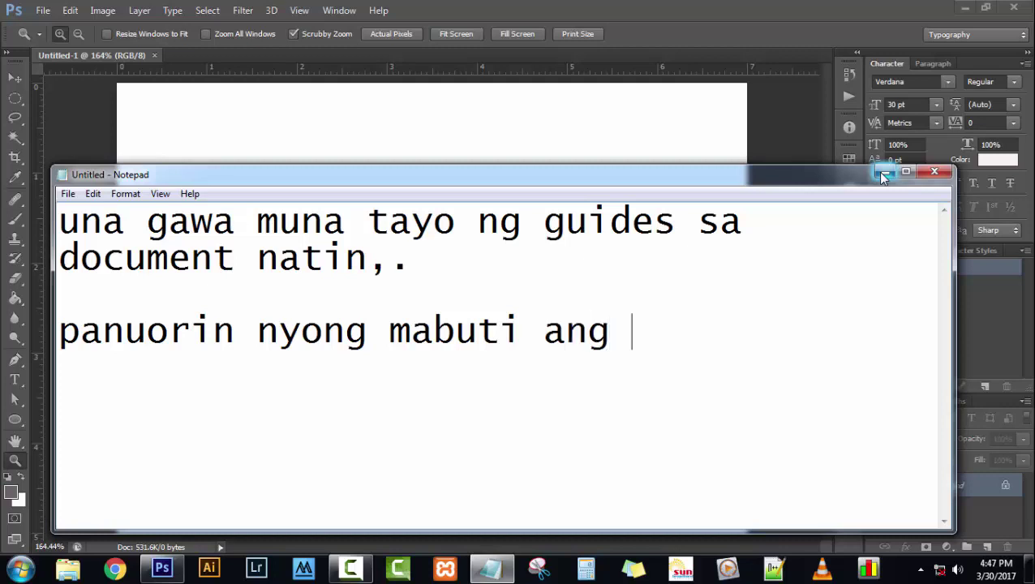
type("galaw ")
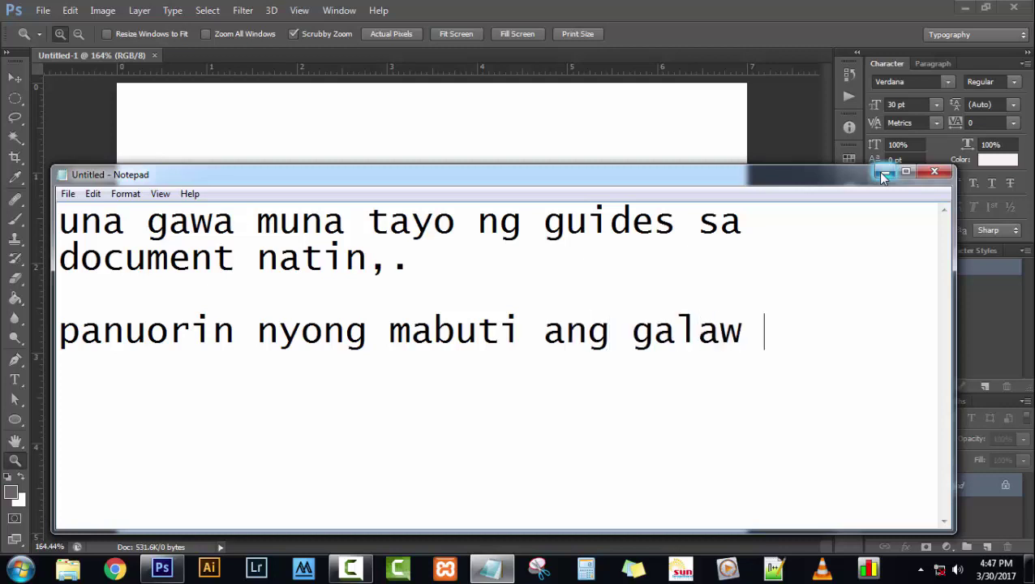
type("ng arrow")
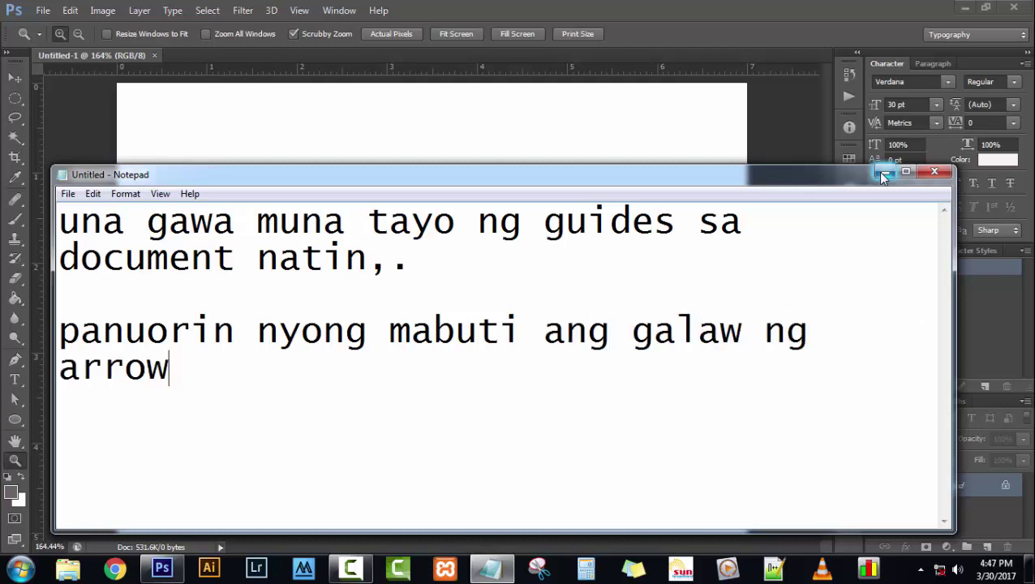
type(" ko,.")
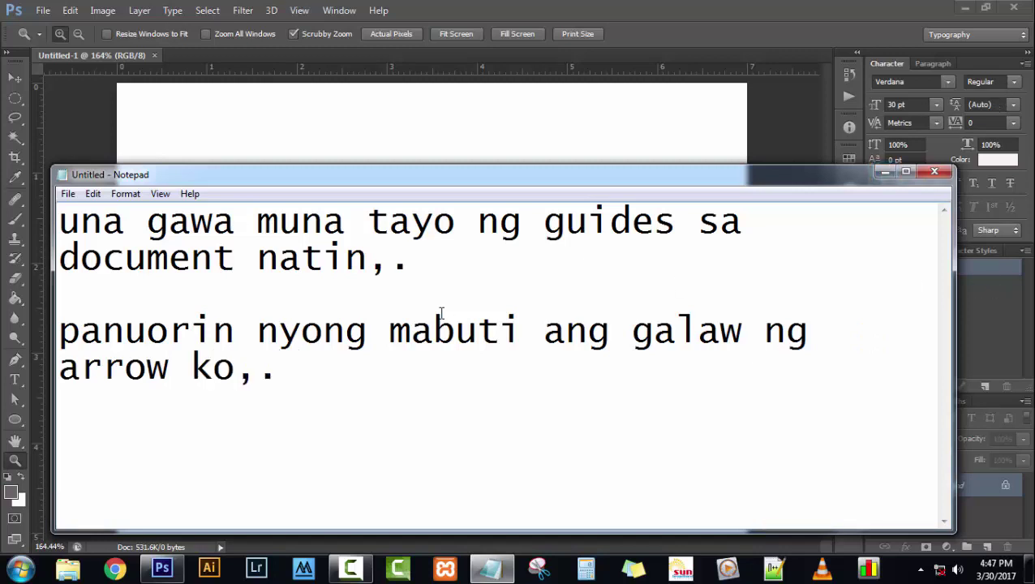
left_click(884, 173)
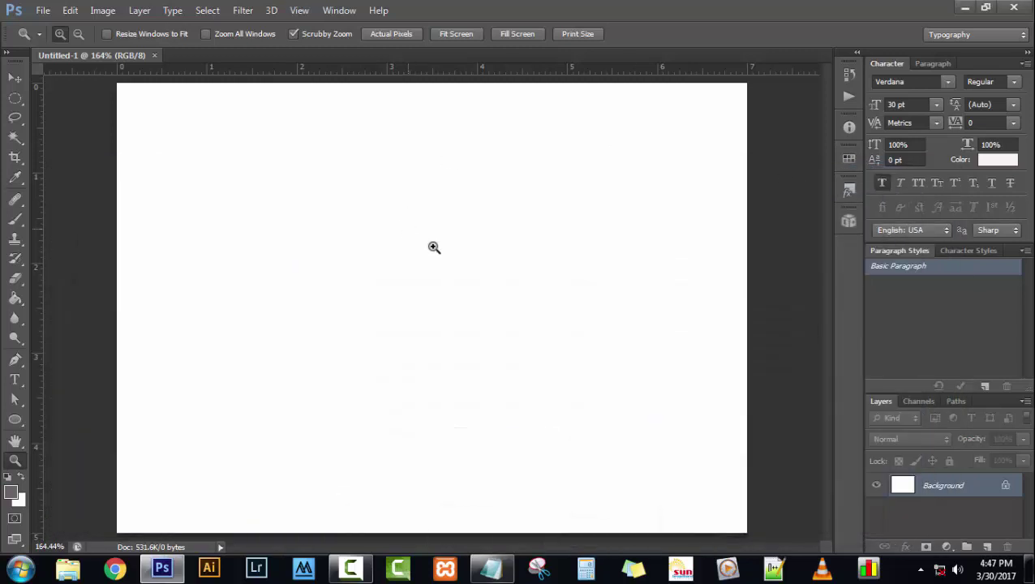
Add a horizontal guide at 50% via View > New Guide.
left_click(300, 11)
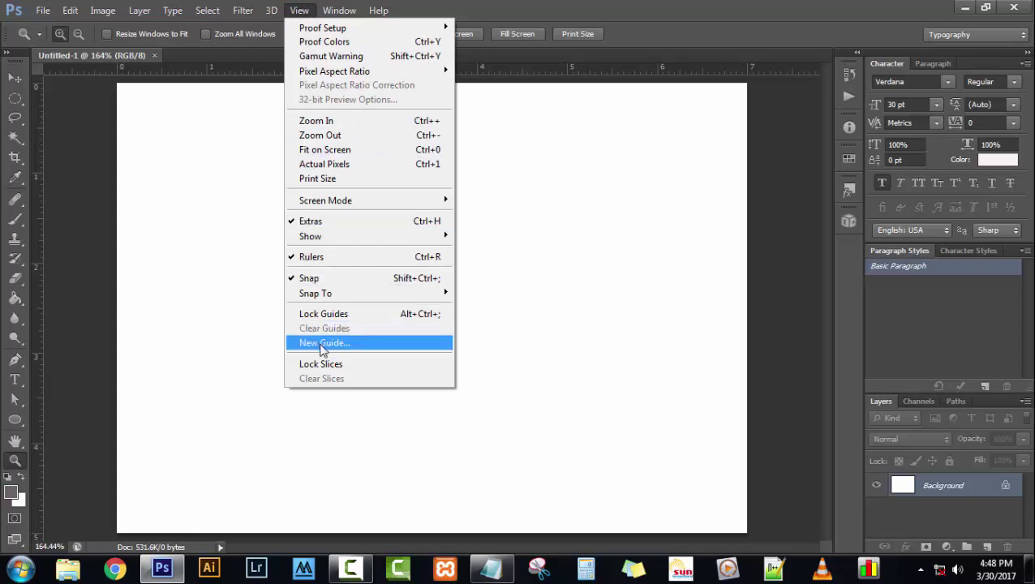
left_click(323, 345)
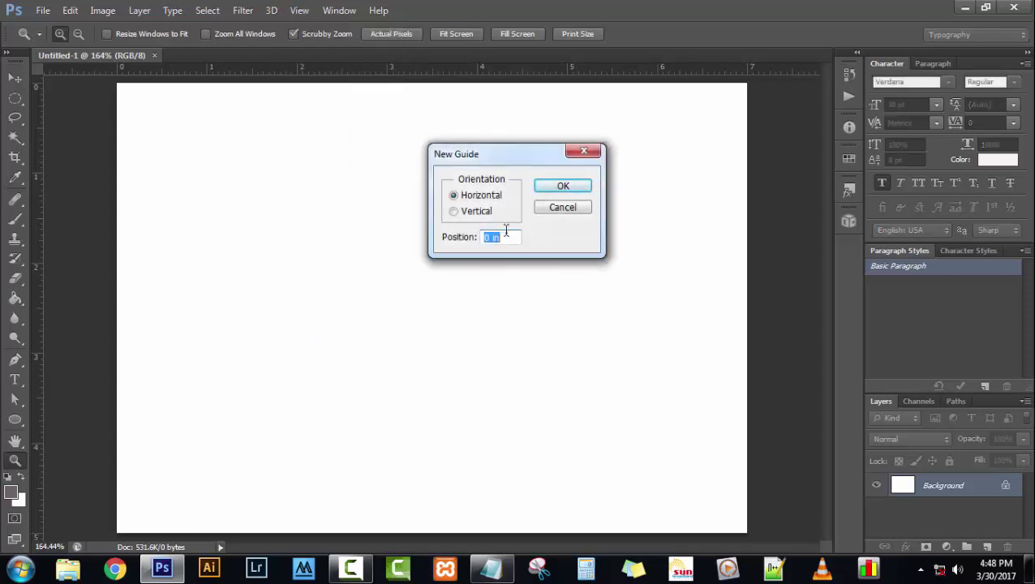
type("50")
left_click(560, 188)
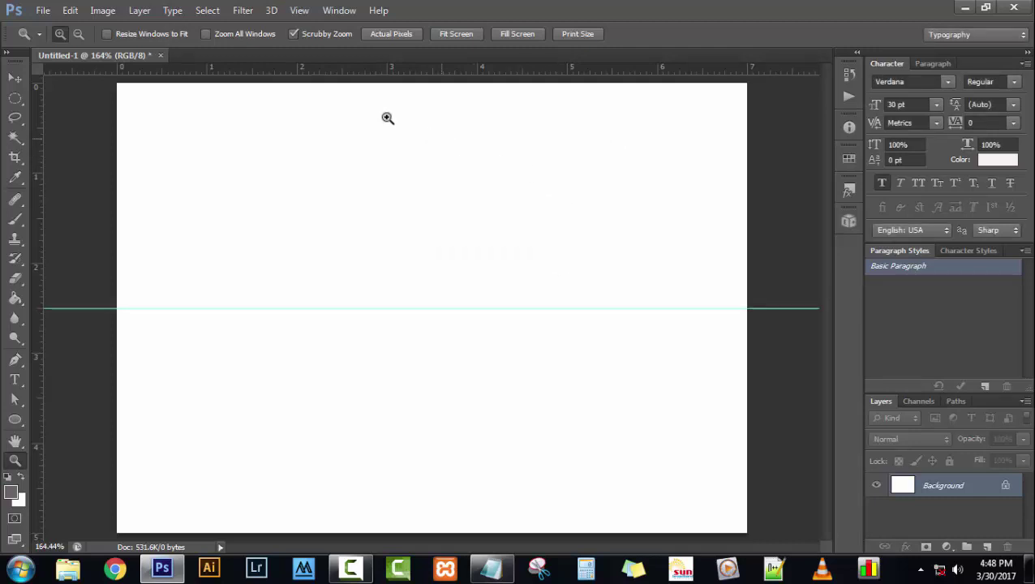
Add a vertical guide at 50% via View > New Guide.
left_click(299, 11)
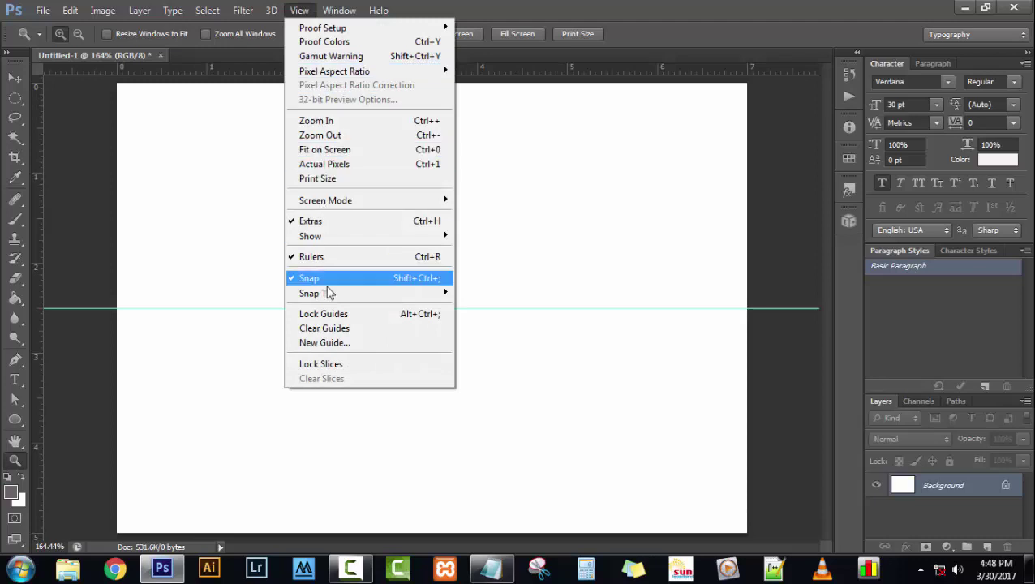
left_click(329, 342)
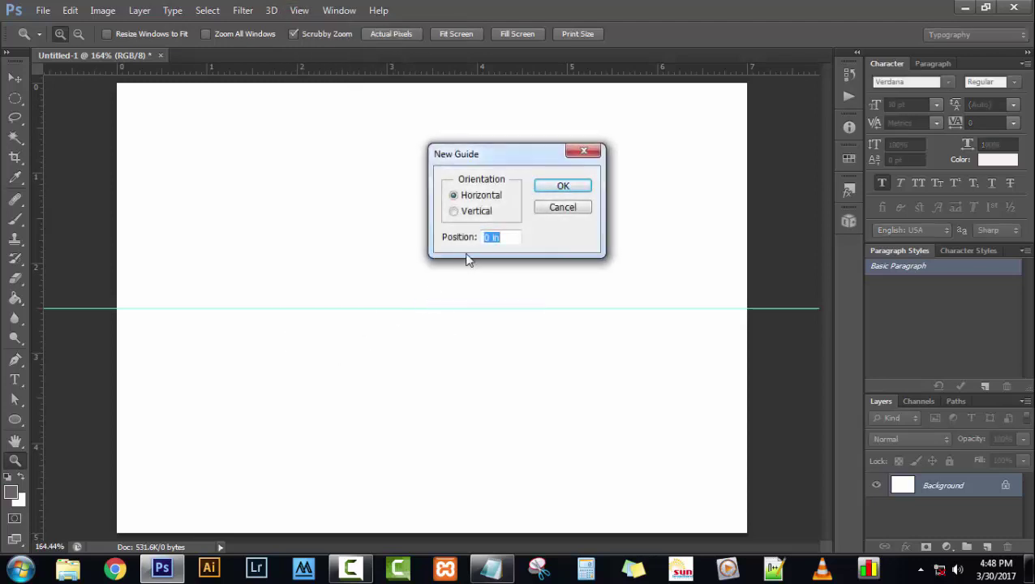
left_click(454, 211)
left_click_drag(506, 237, 468, 242)
type("50")
left_click(561, 187)
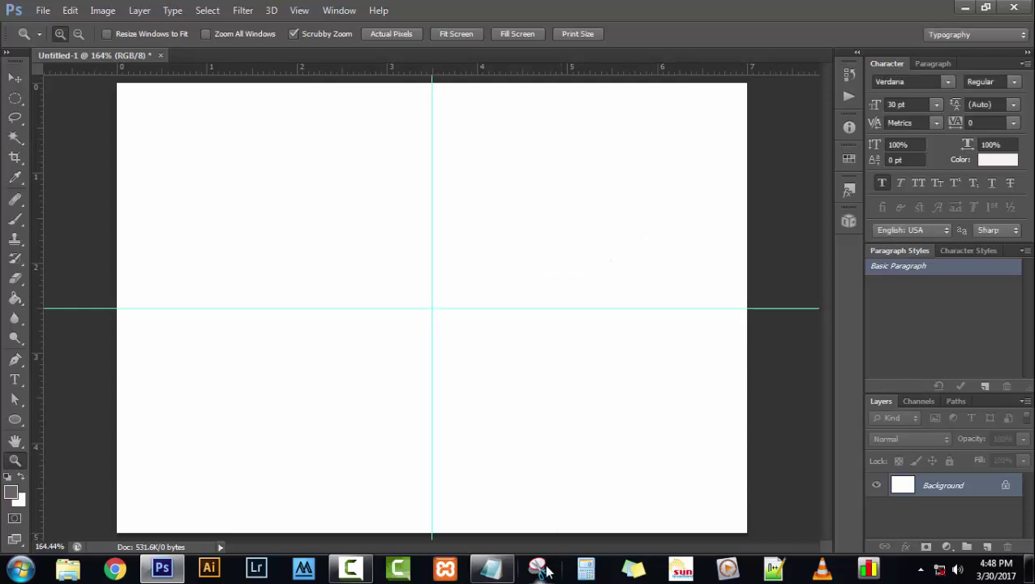
Change the Notepad text to 'ang susunod natin ay bilog na hugis,..' and minimize it.
left_click(491, 568)
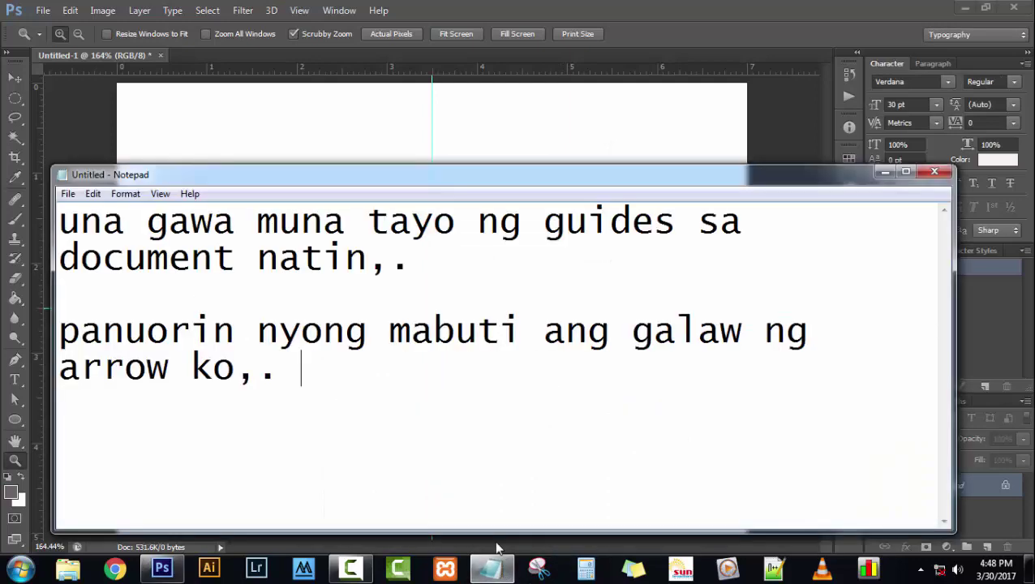
key("ctrl+a")
key("BackSpace")
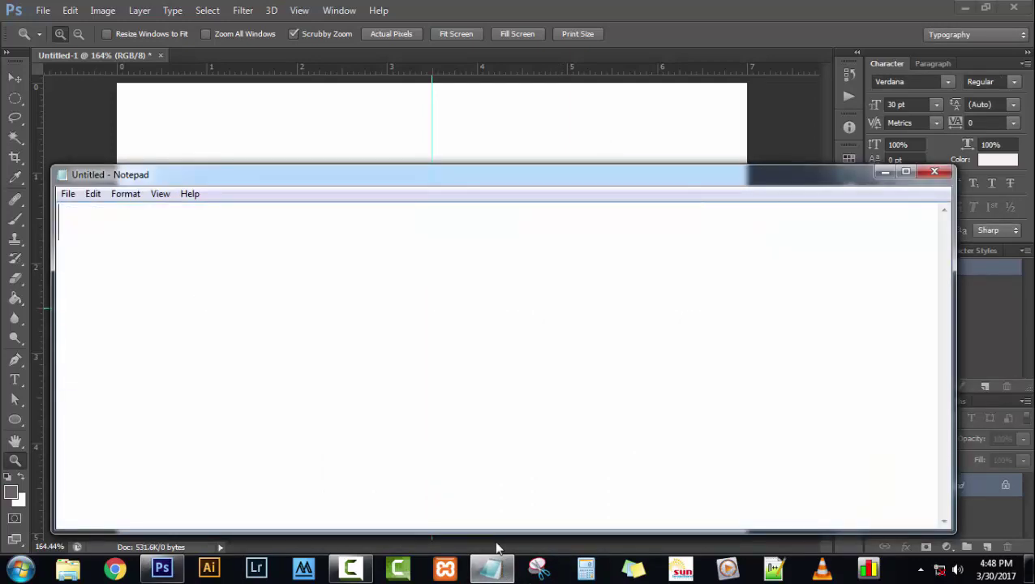
type("ang ")
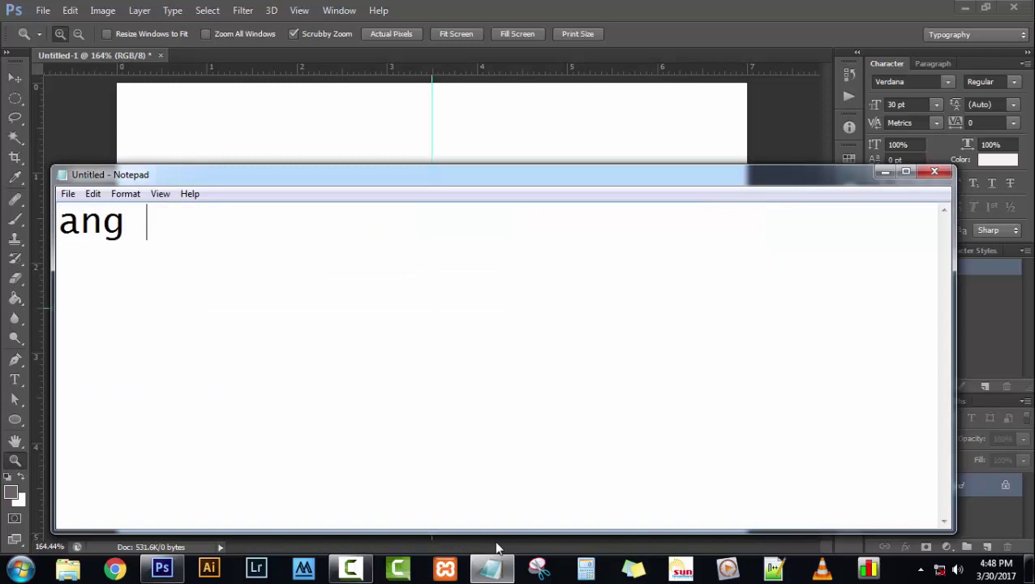
type("susu")
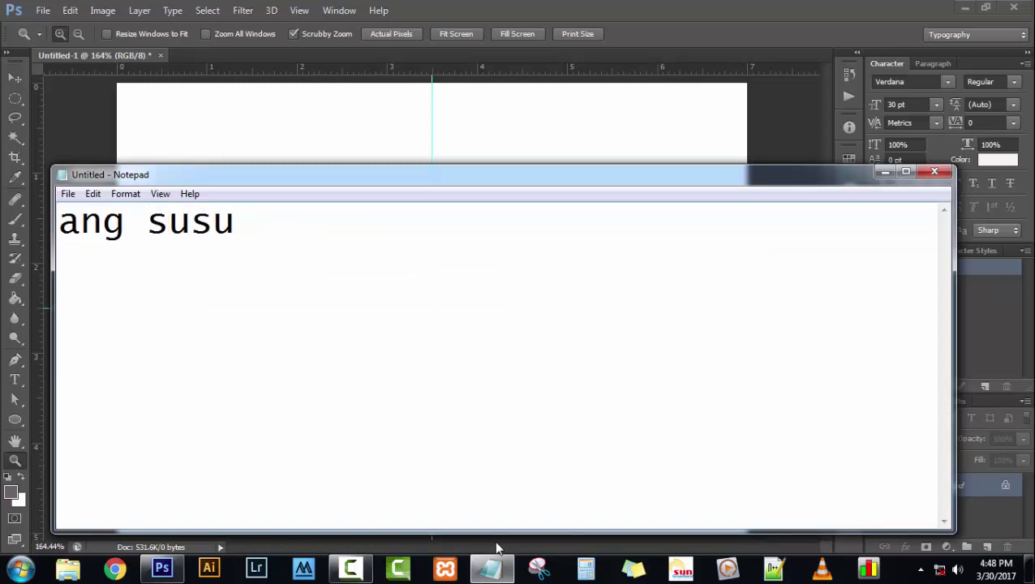
type("nod natin")
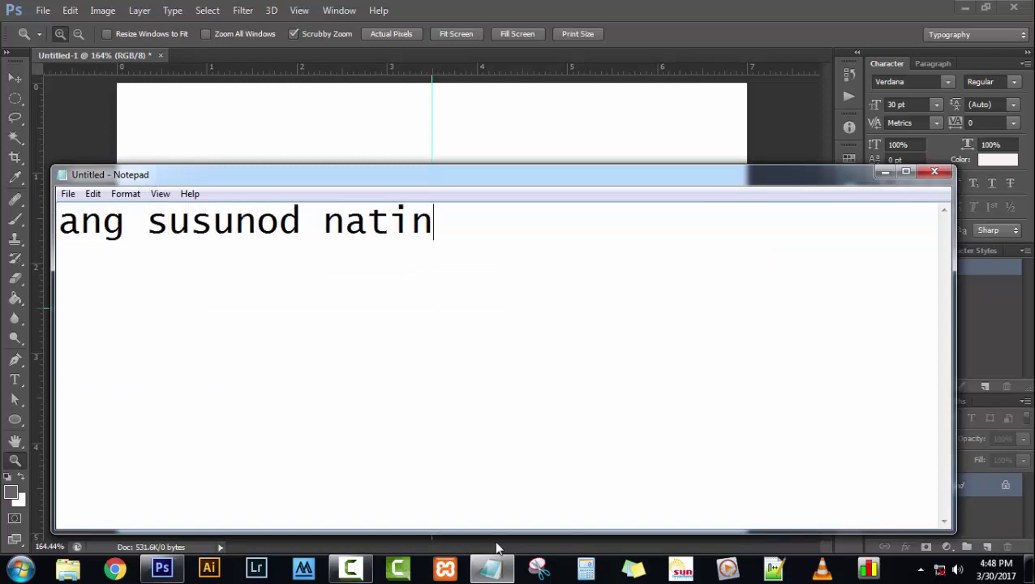
type(" ay ")
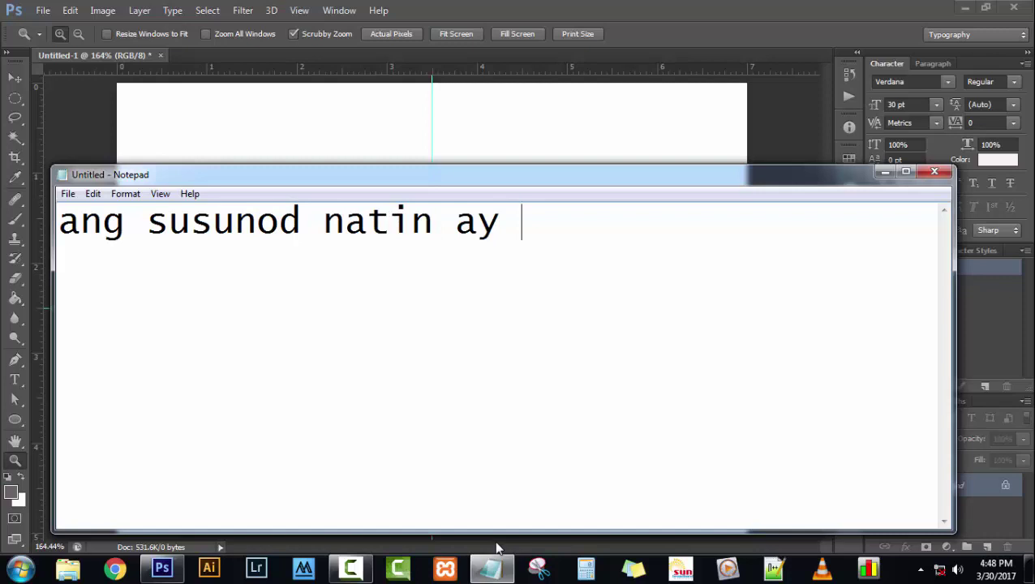
type("bilog ")
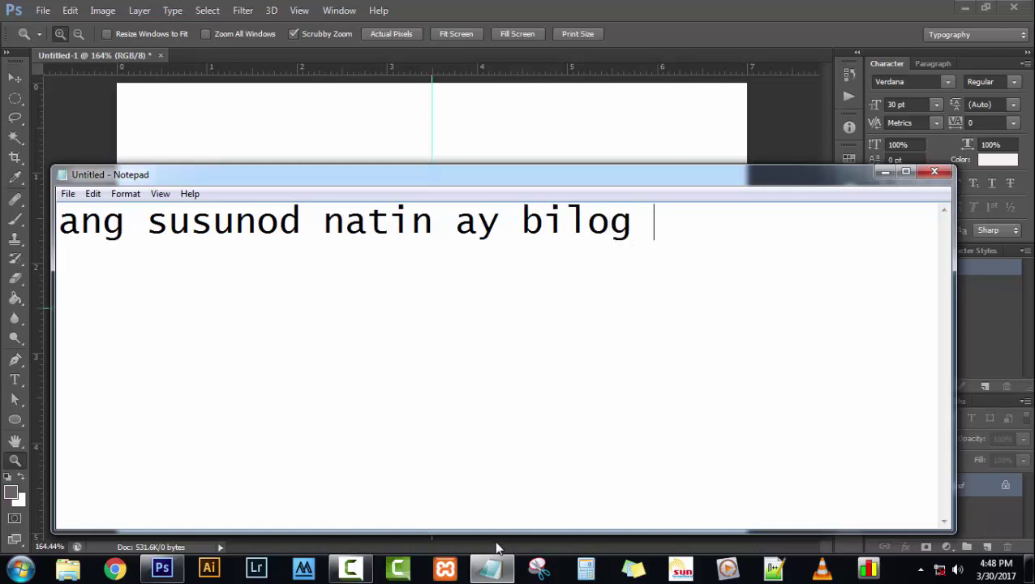
type("na o")
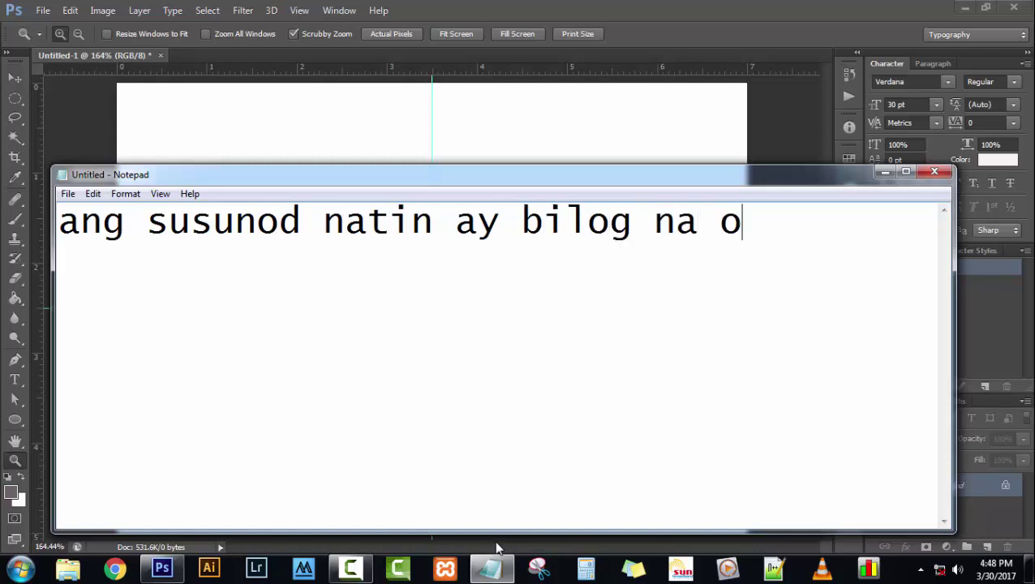
key("BackSpace")
type("hugi")
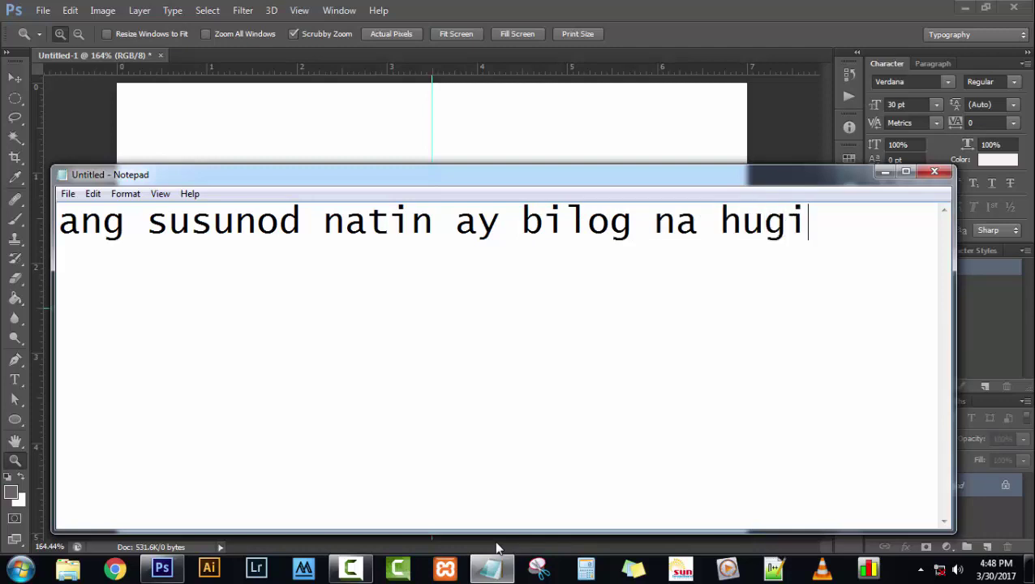
type("s,..")
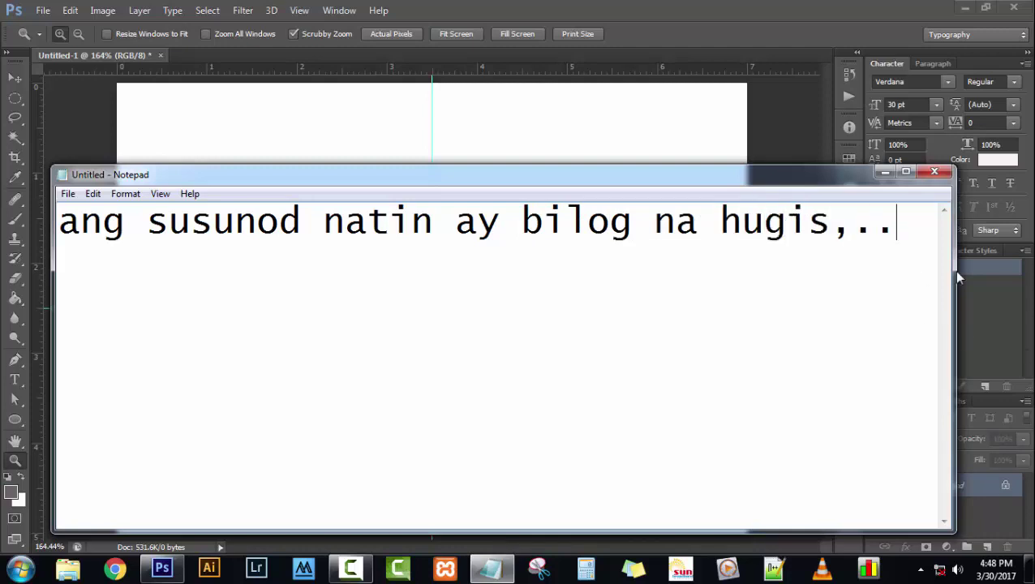
left_click(885, 172)
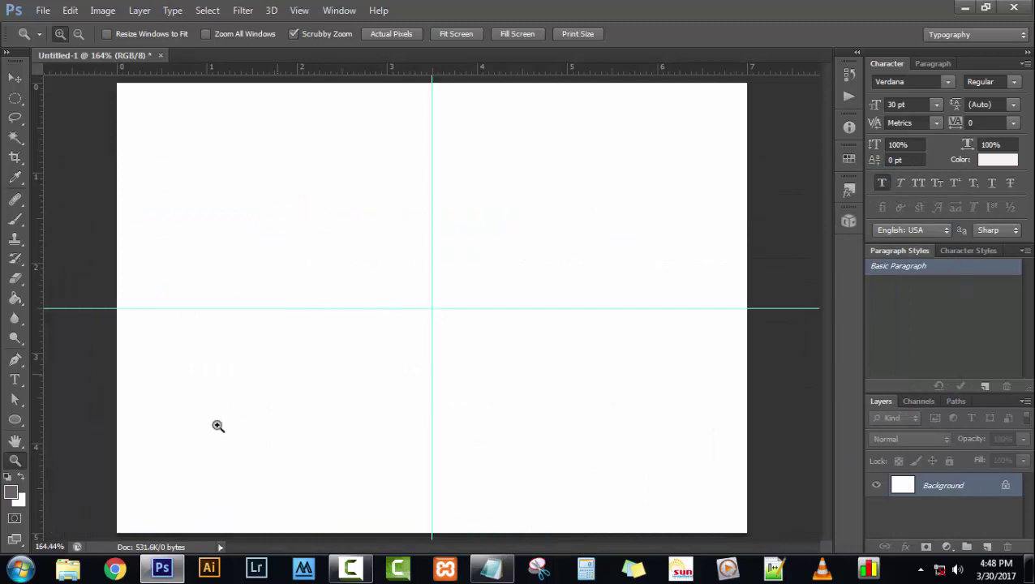
Draw a cyan-filled, no-stroke 334 × 334 px circle centred on the guide intersection.
left_click(16, 423)
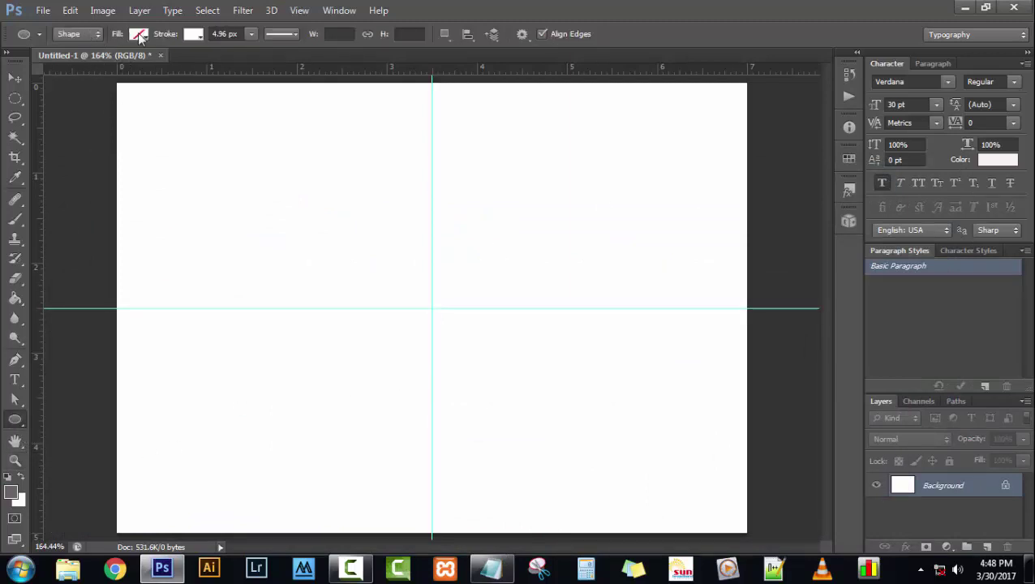
left_click(139, 35)
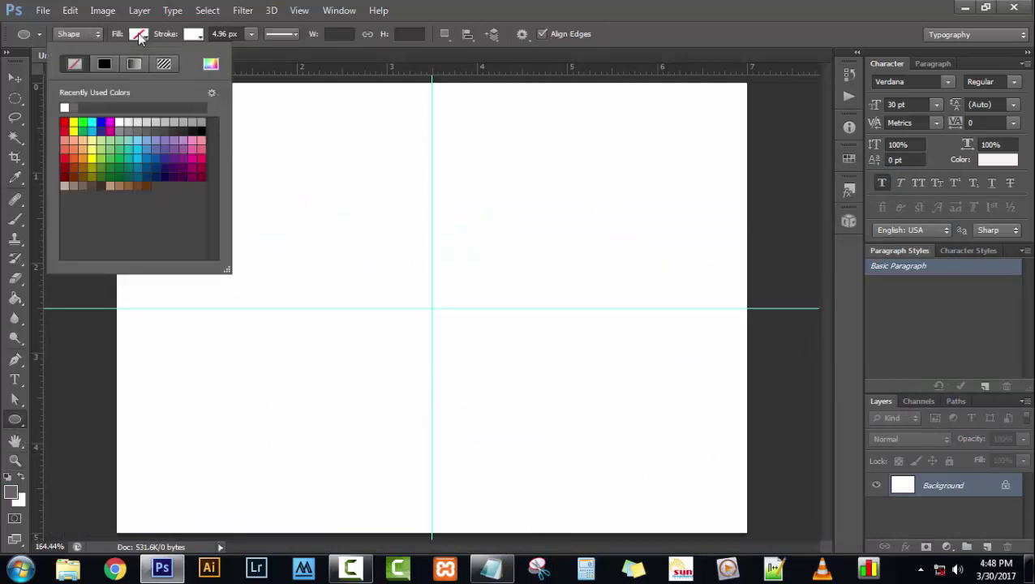
left_click(92, 123)
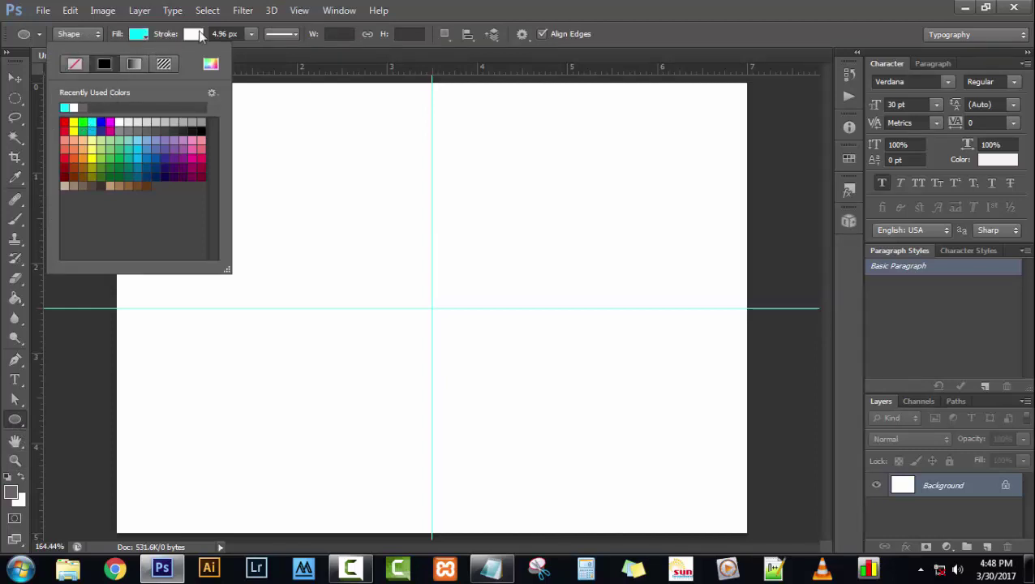
left_click(198, 34)
left_click(127, 65)
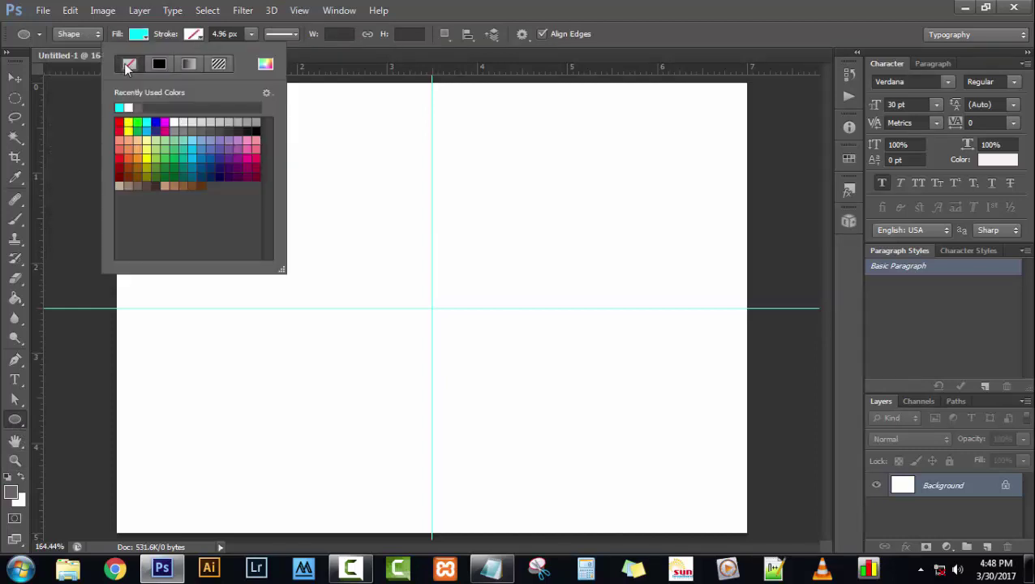
left_click(168, 32)
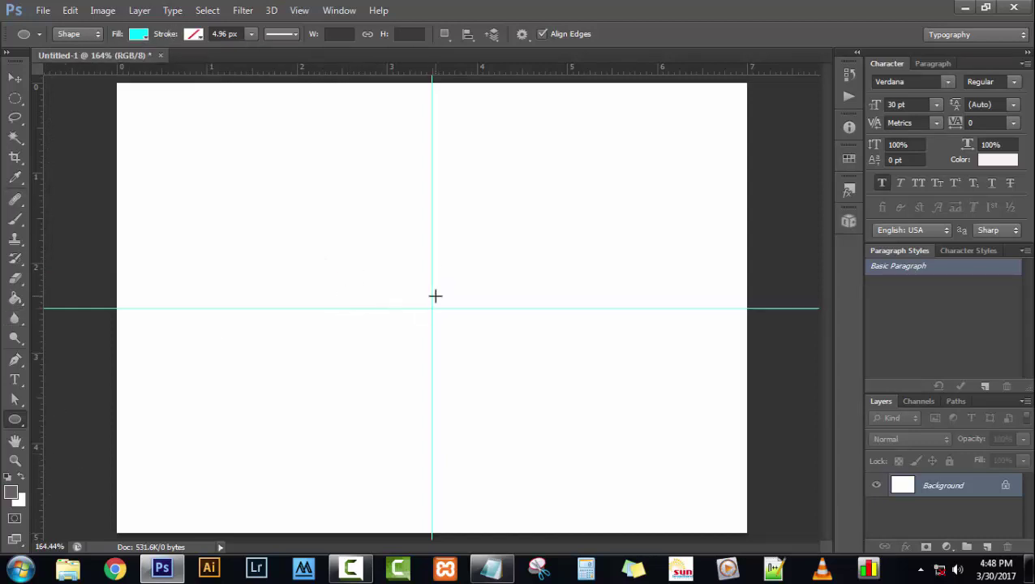
left_click_drag(435, 308, 637, 532)
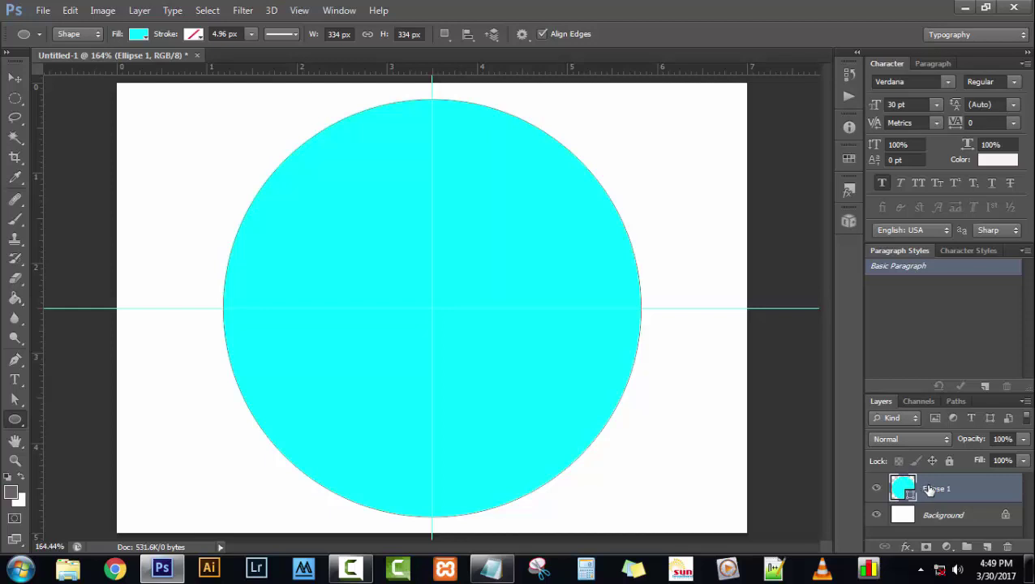
Duplicate the Ellipse 1 layer and recolour the copy to dark teal 066969.
right_click(929, 490)
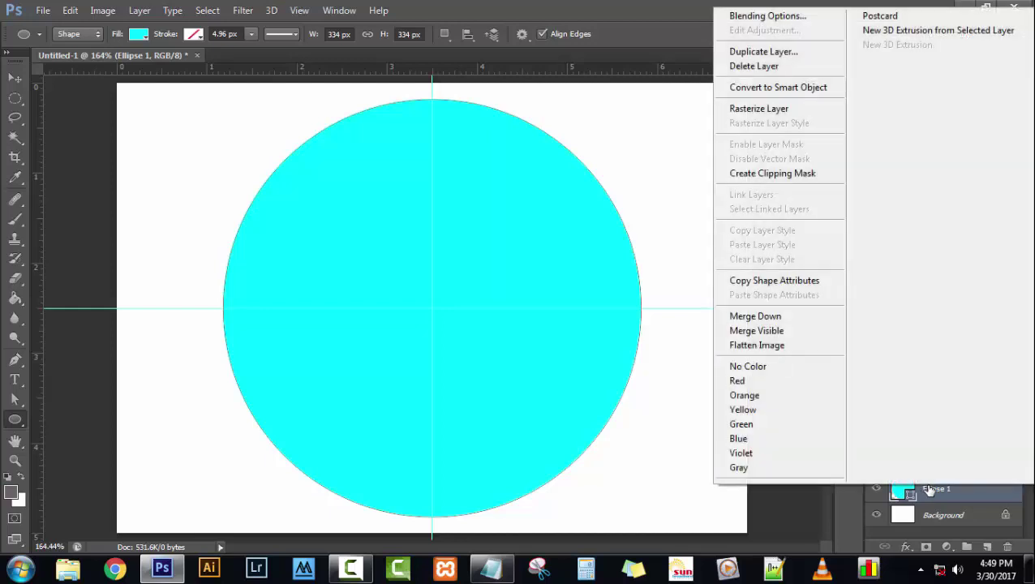
left_click(801, 57)
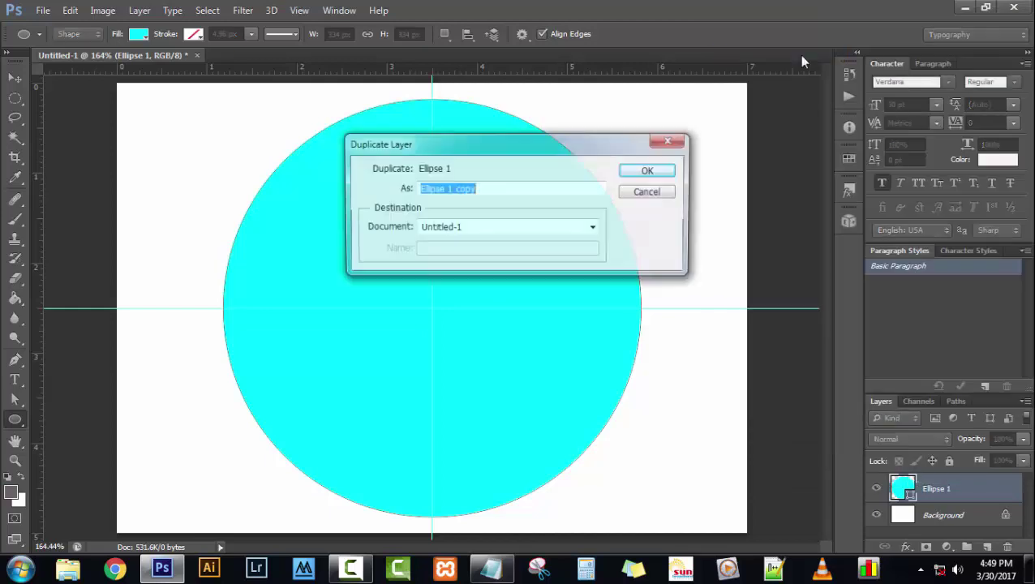
left_click(651, 171)
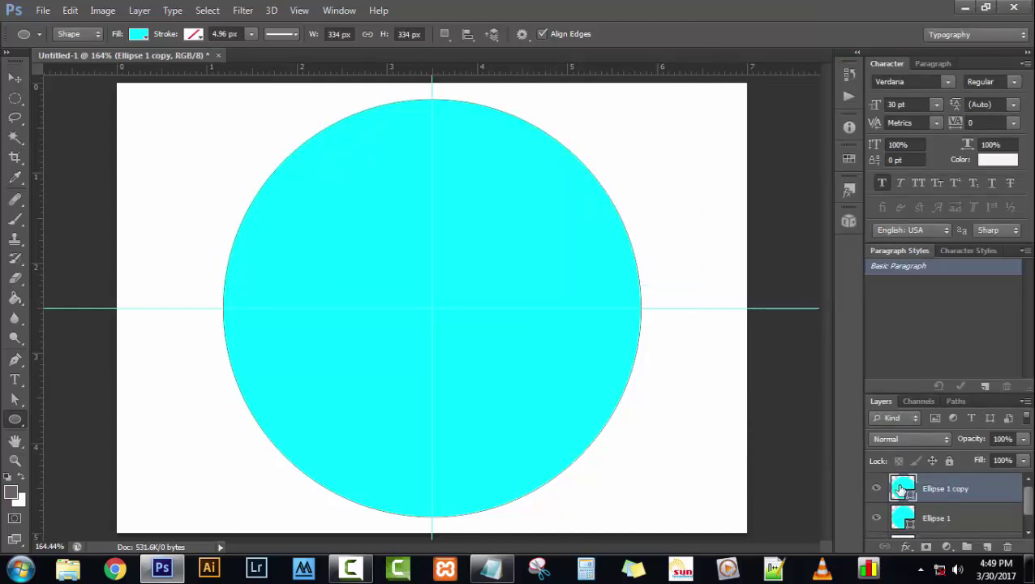
double_click(900, 489)
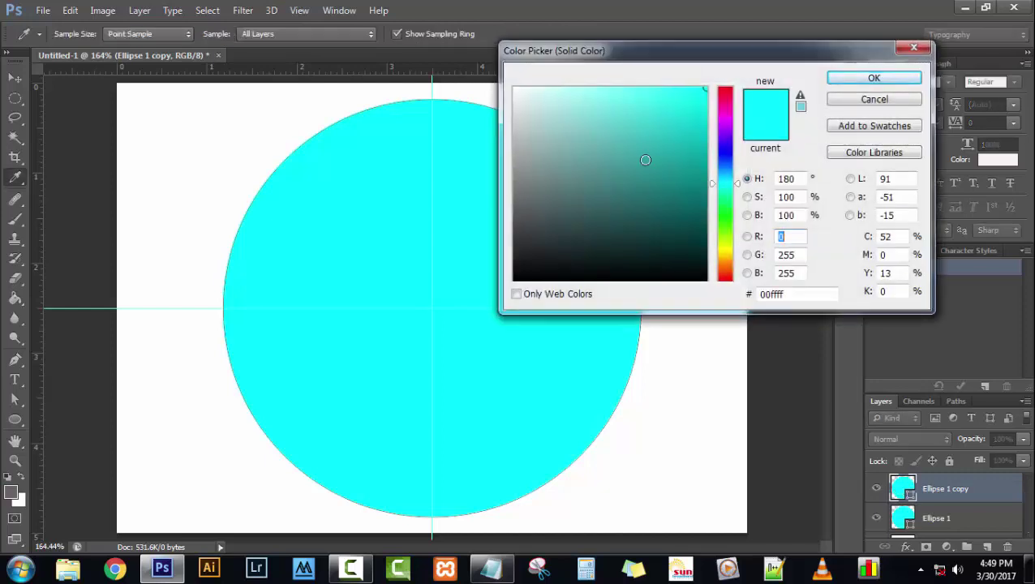
left_click(692, 153)
left_click(695, 201)
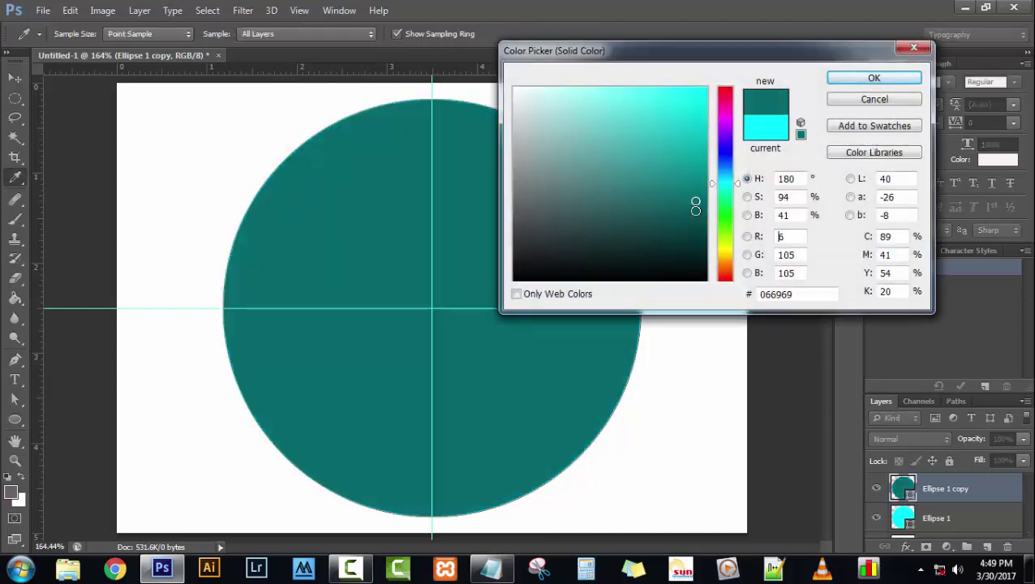
left_click(834, 81)
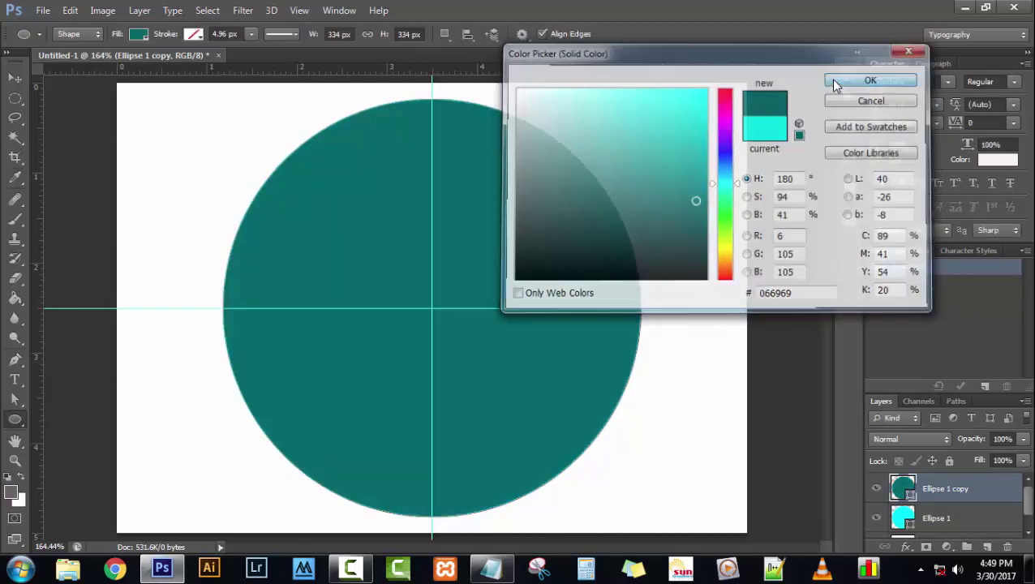
Scale the teal copy down to about 66% around the centre and commit.
left_click(16, 79)
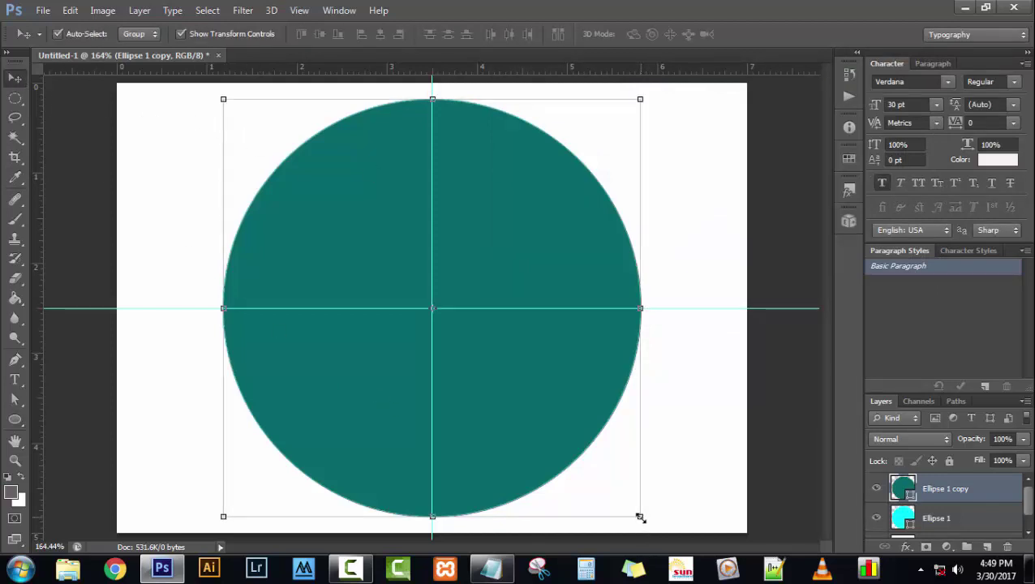
left_click_drag(640, 517, 566, 465)
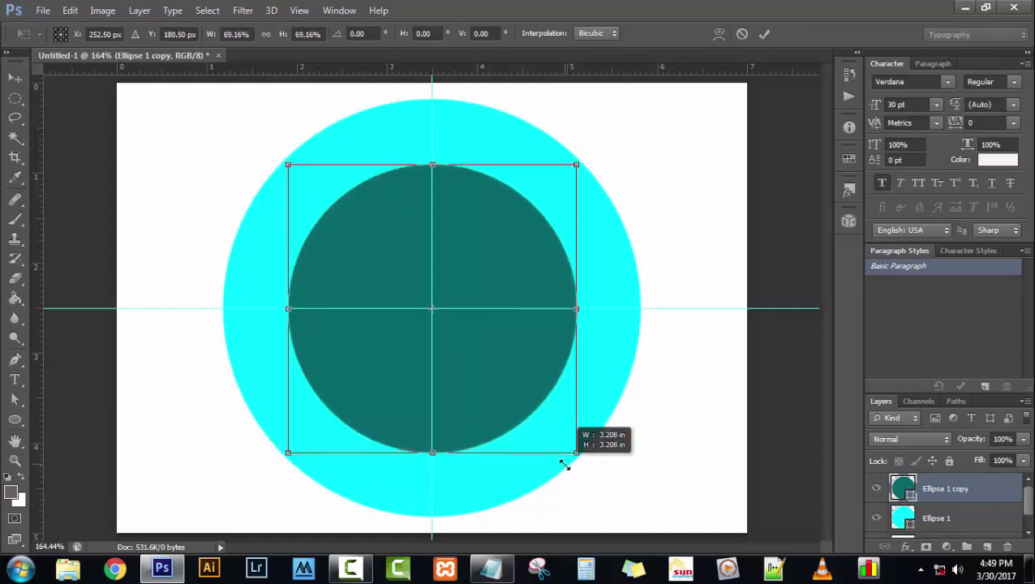
left_click_drag(565, 465, 555, 461)
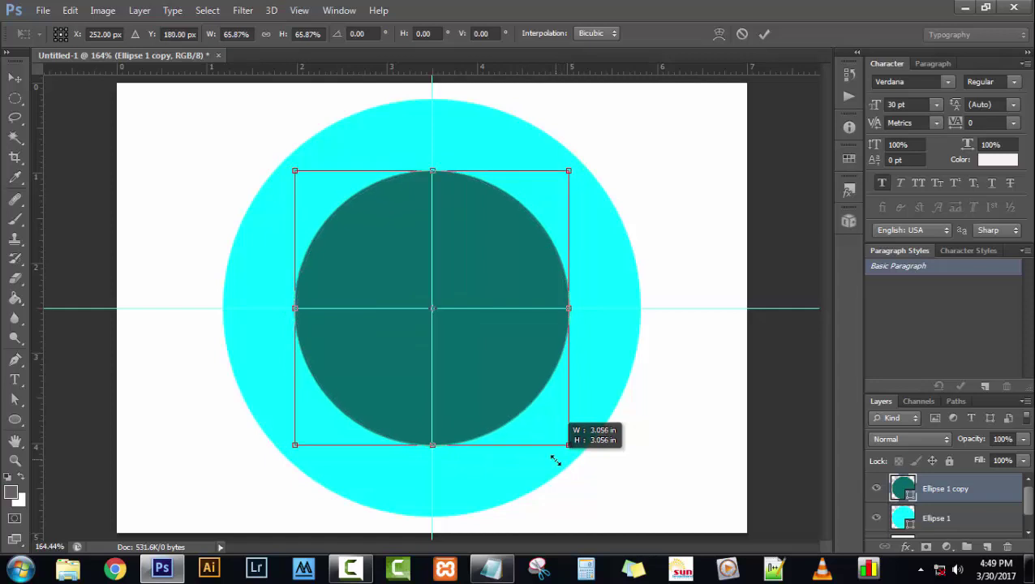
left_click(764, 33)
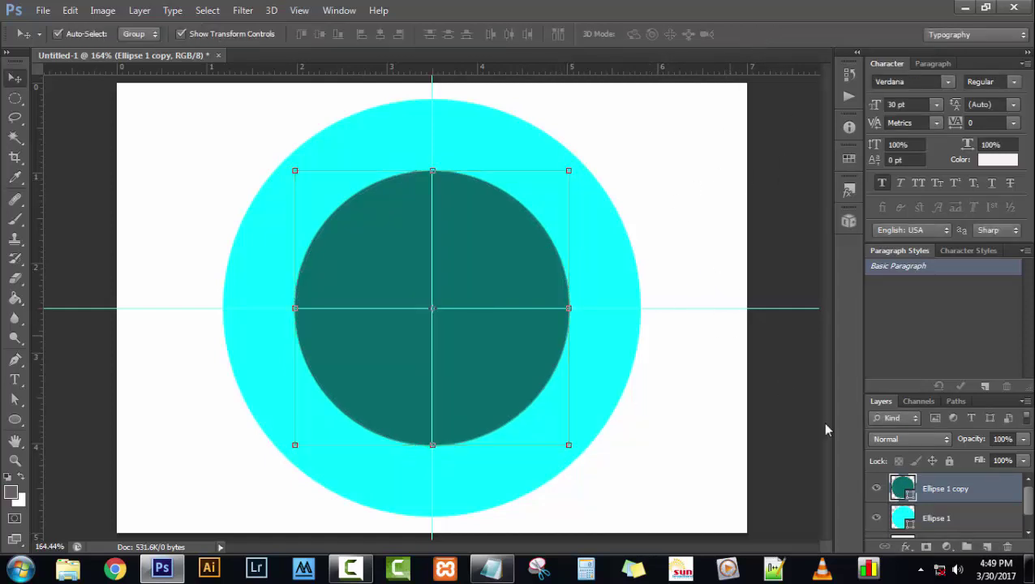
Recolour the outer Ellipse 1 circle to #0dc0c0 and deselect.
left_click(930, 523)
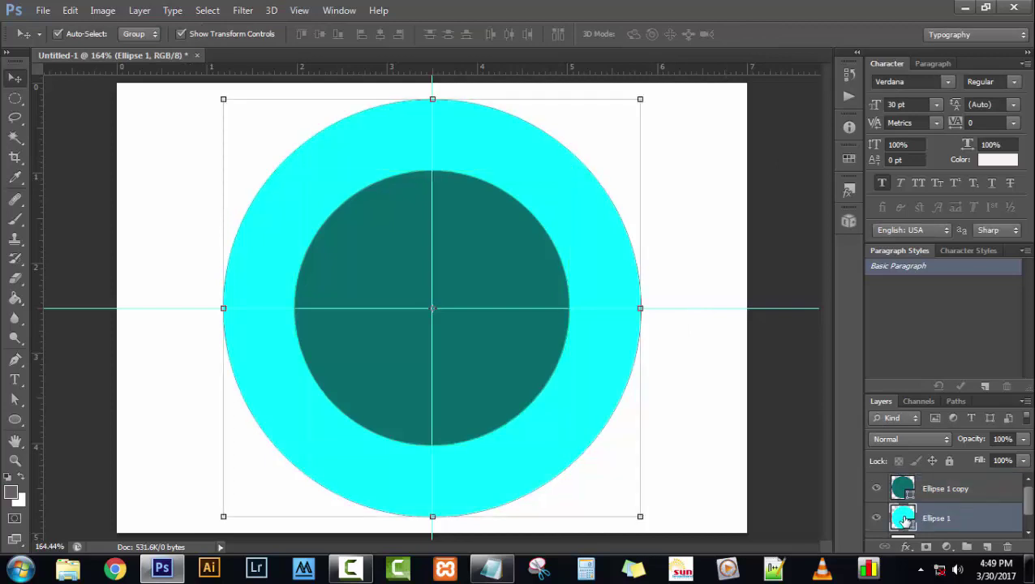
double_click(904, 520)
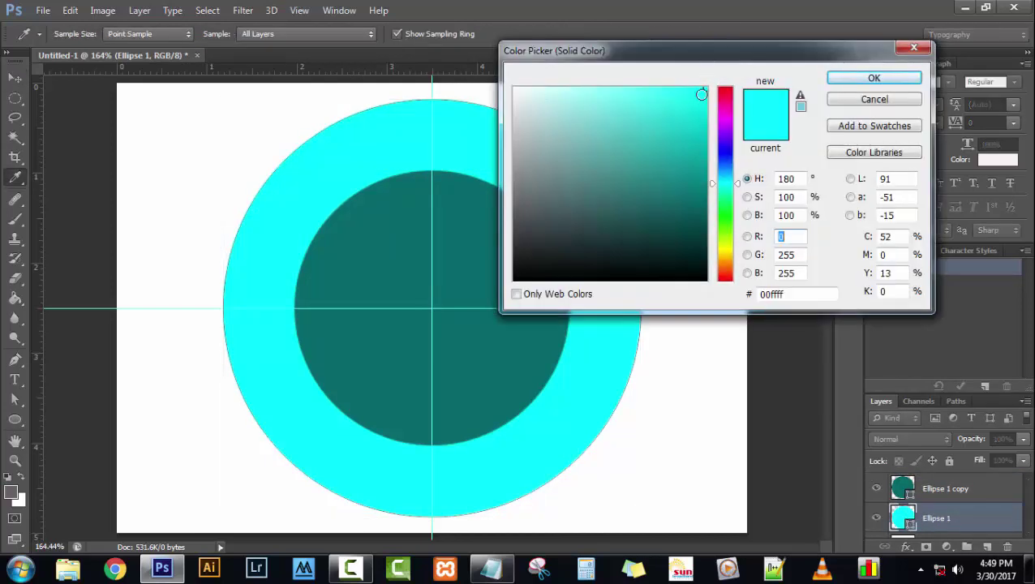
type("12")
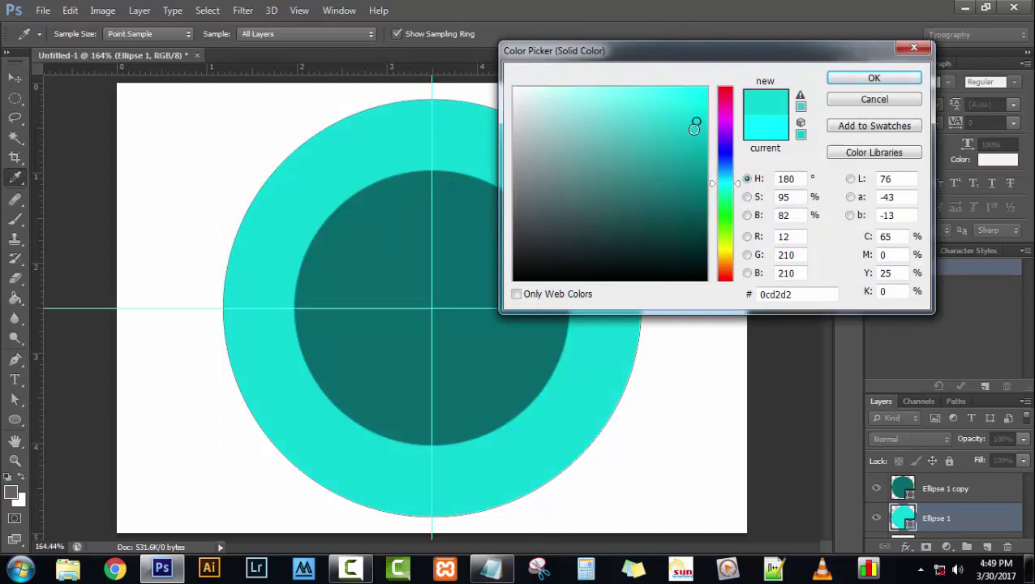
left_click_drag(696, 124, 694, 135)
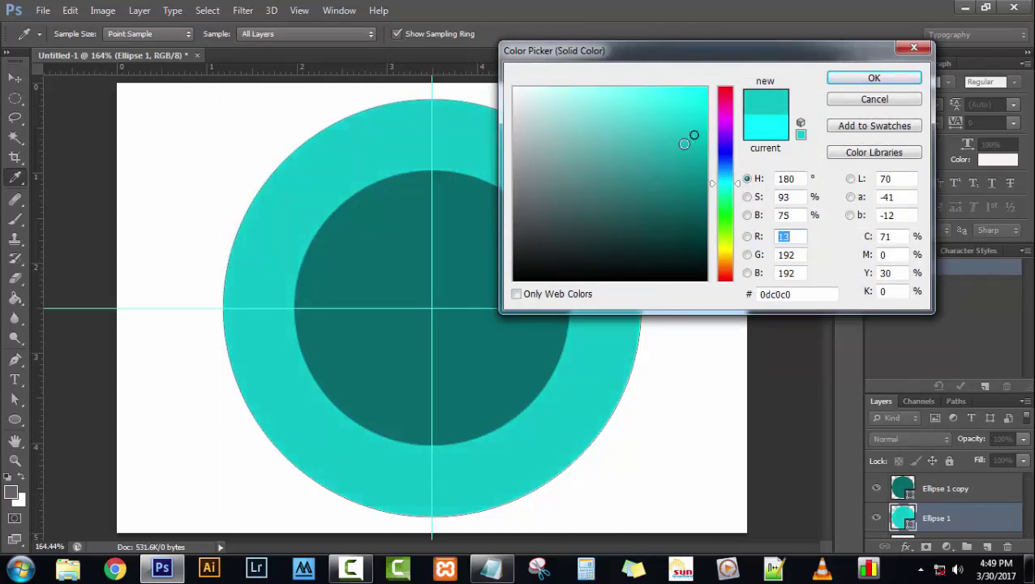
left_click(848, 82)
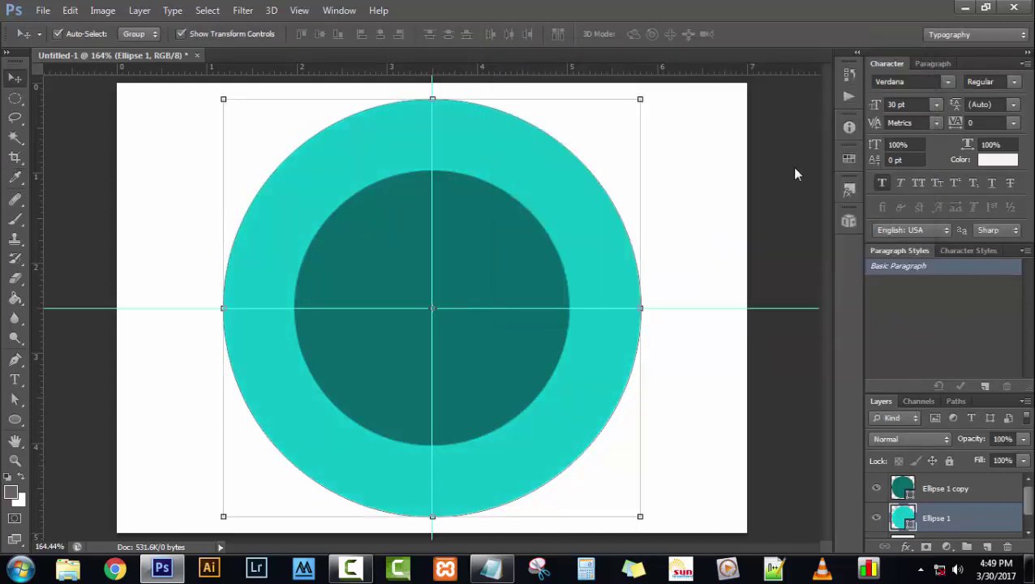
left_click(661, 379)
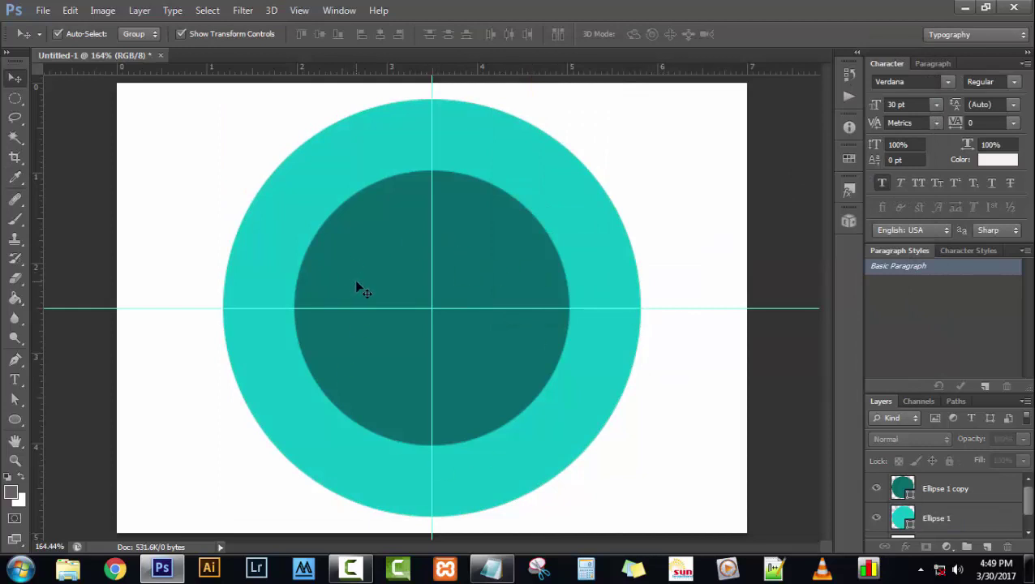
Draw an ellipse with no fill and a white 5 px outline inside the outer circle.
left_click(22, 422)
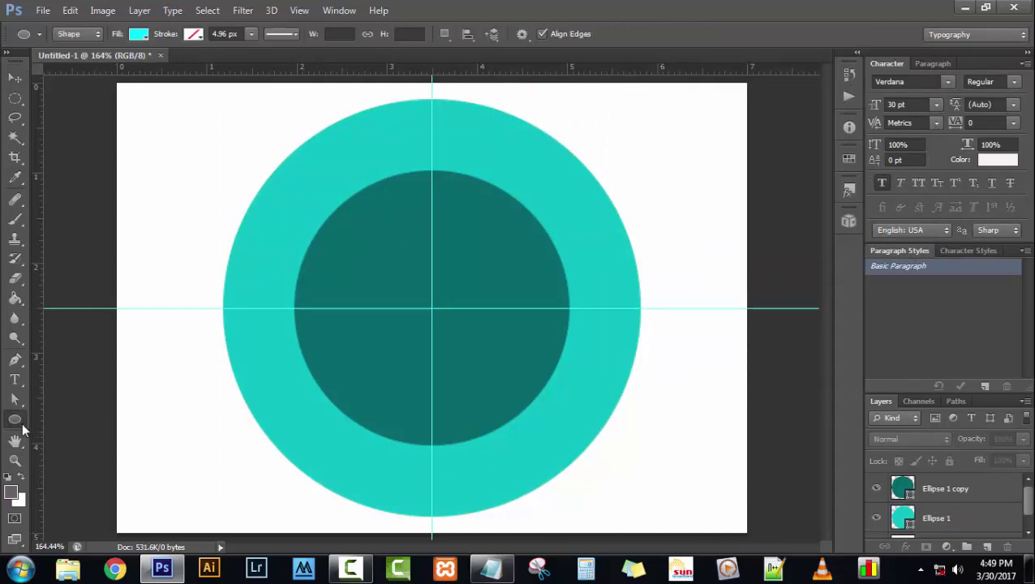
left_click(138, 36)
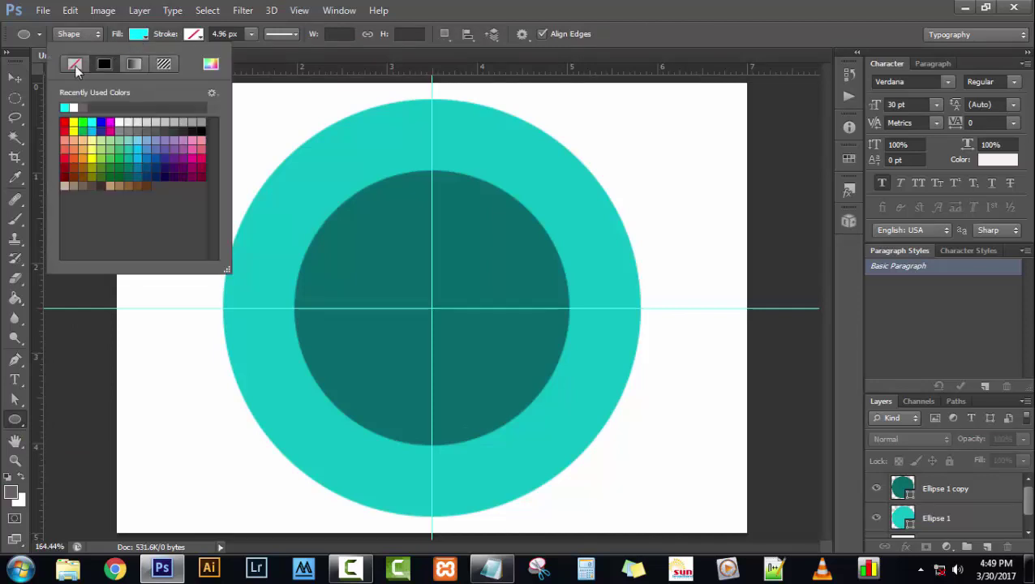
left_click(74, 66)
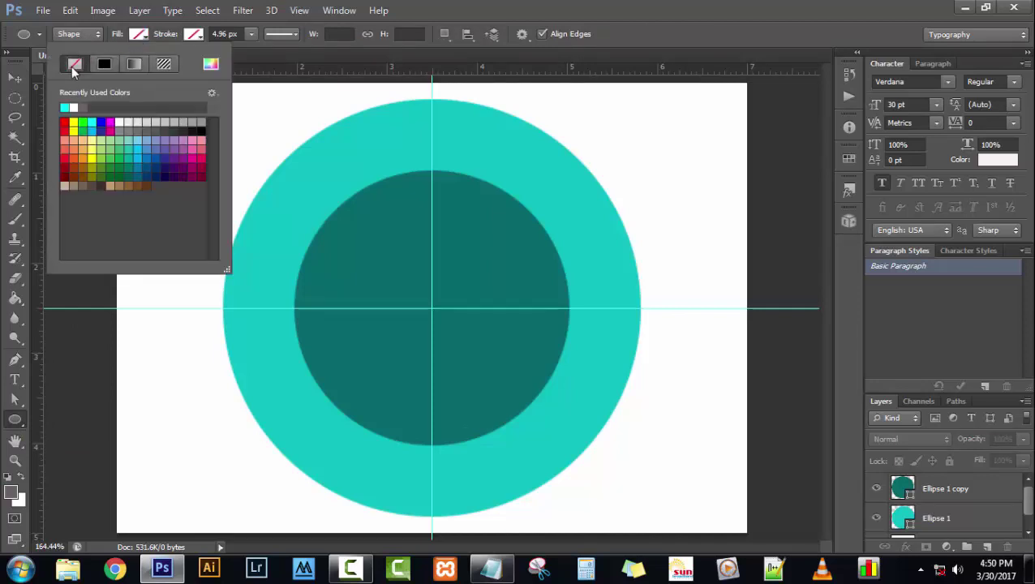
left_click(193, 36)
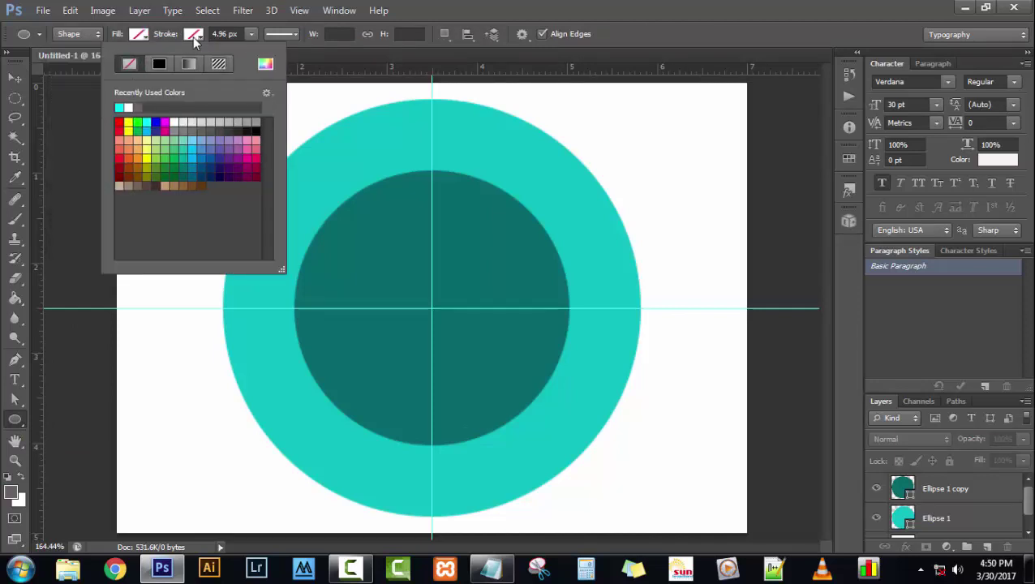
left_click(174, 122)
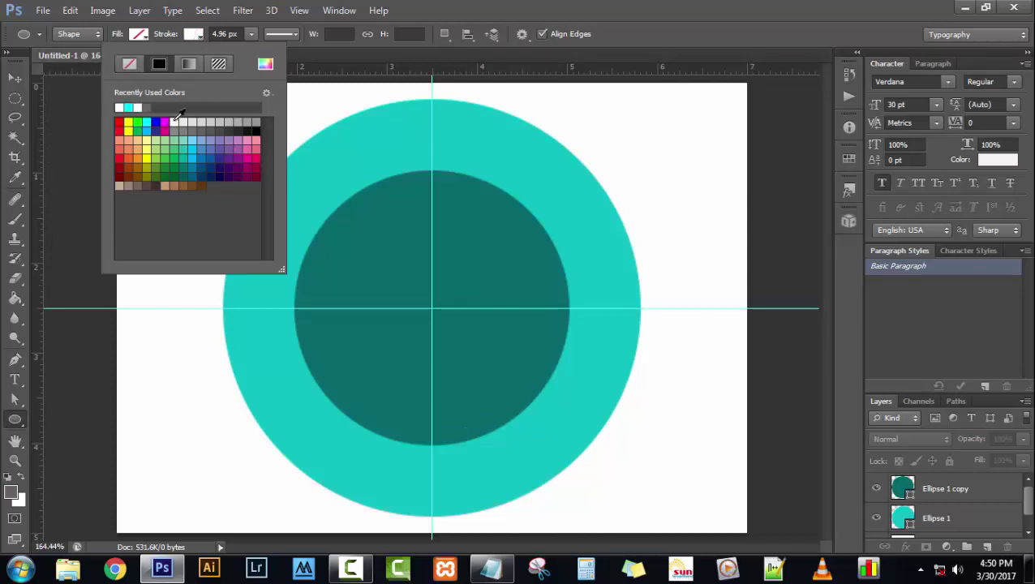
left_click(230, 33)
left_click_drag(231, 34, 212, 34)
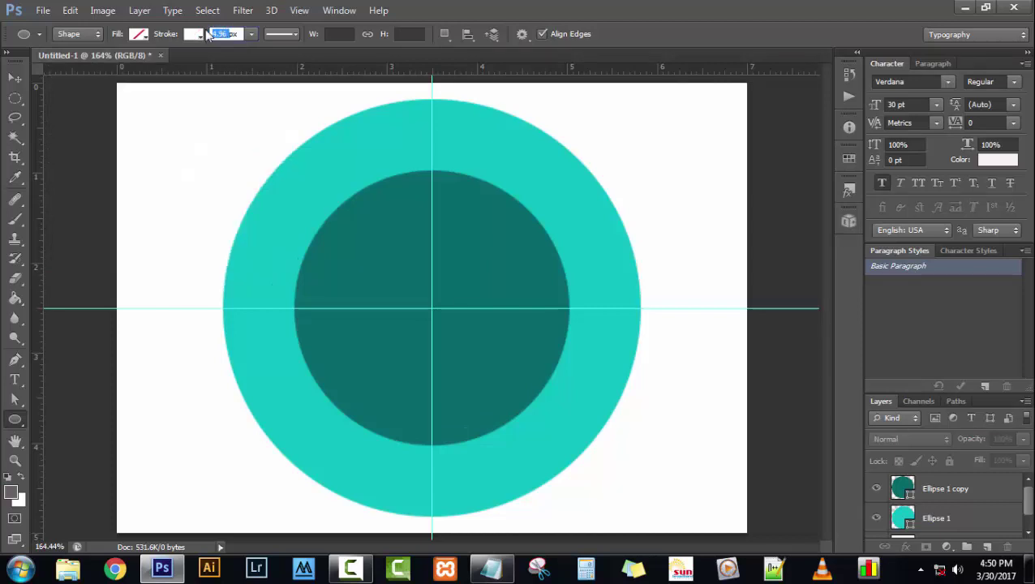
type("5")
key("Return")
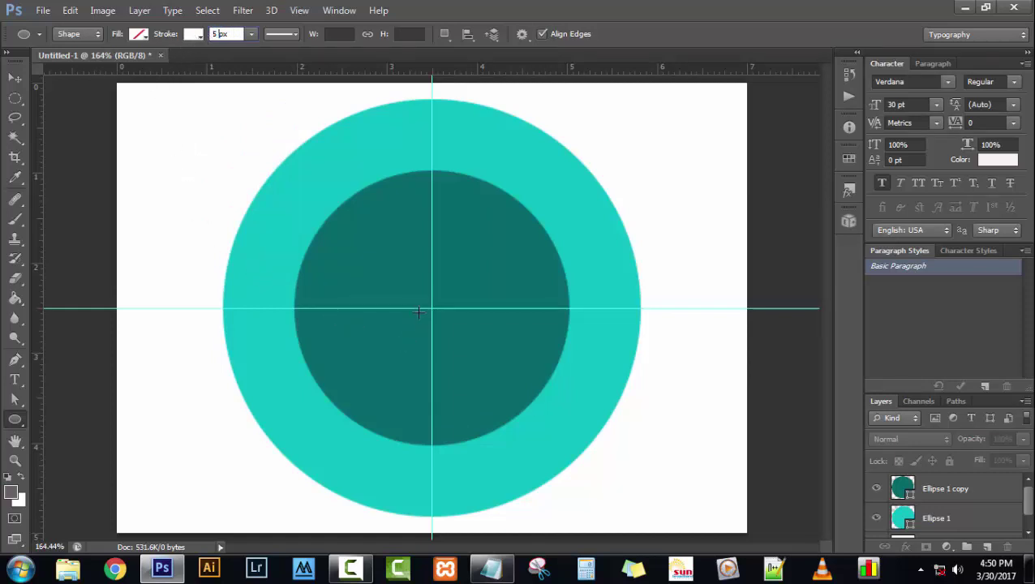
left_click_drag(431, 307, 623, 540)
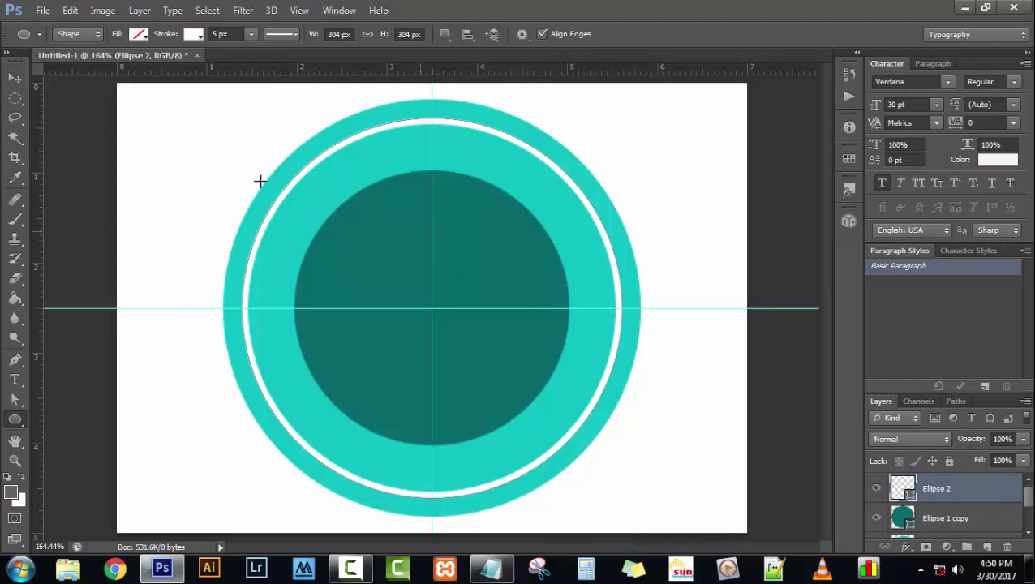
Scale the white Ellipse 2 ring slightly outward about its centre, commit, and deselect it.
left_click(14, 78)
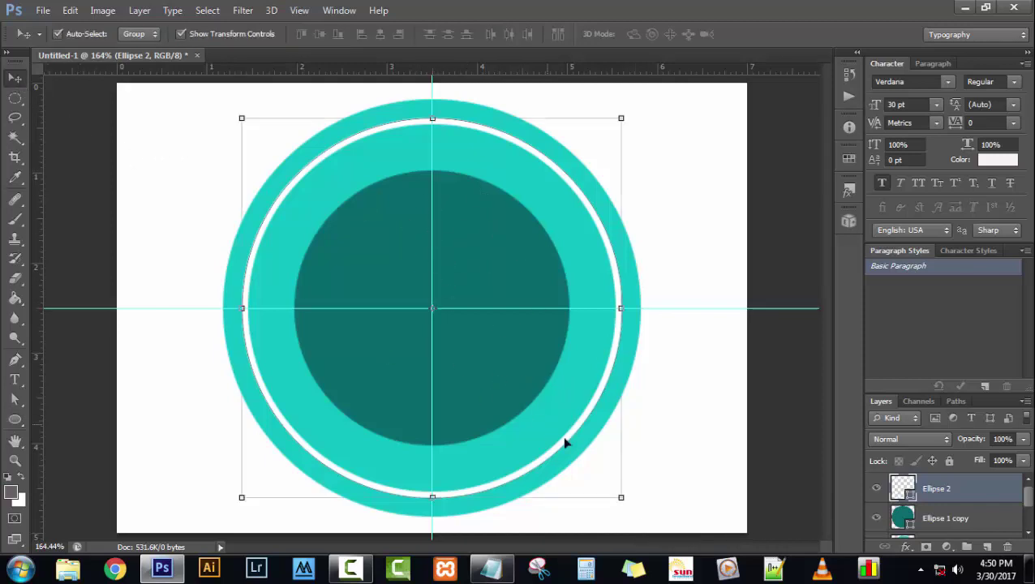
left_click_drag(622, 497, 628, 506)
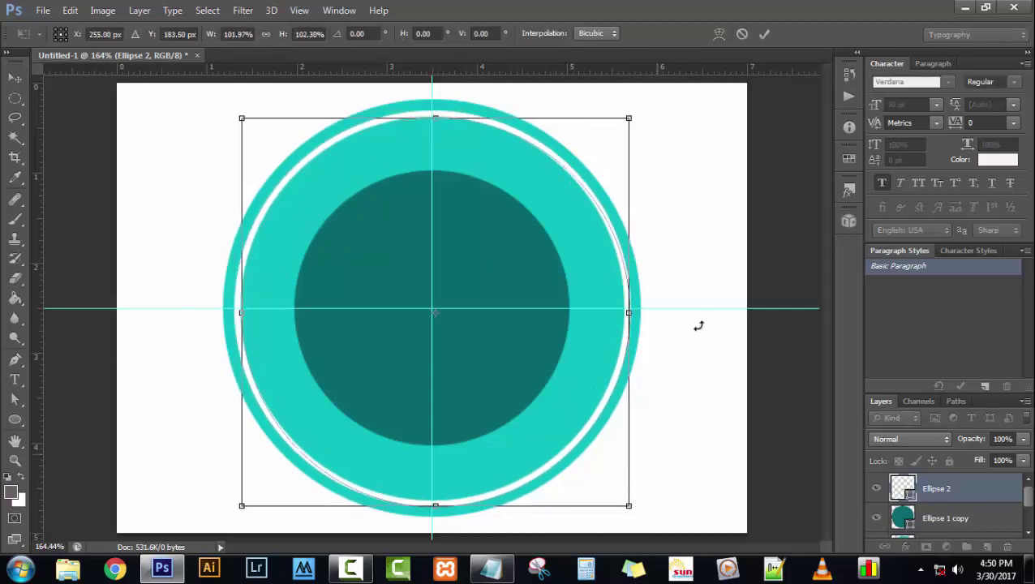
left_click(763, 35)
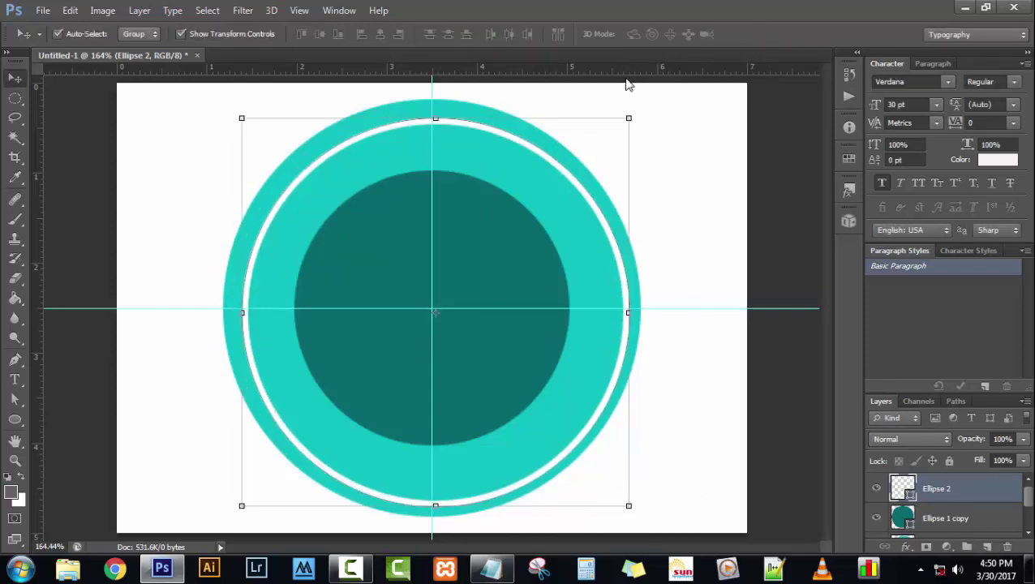
left_click(684, 324)
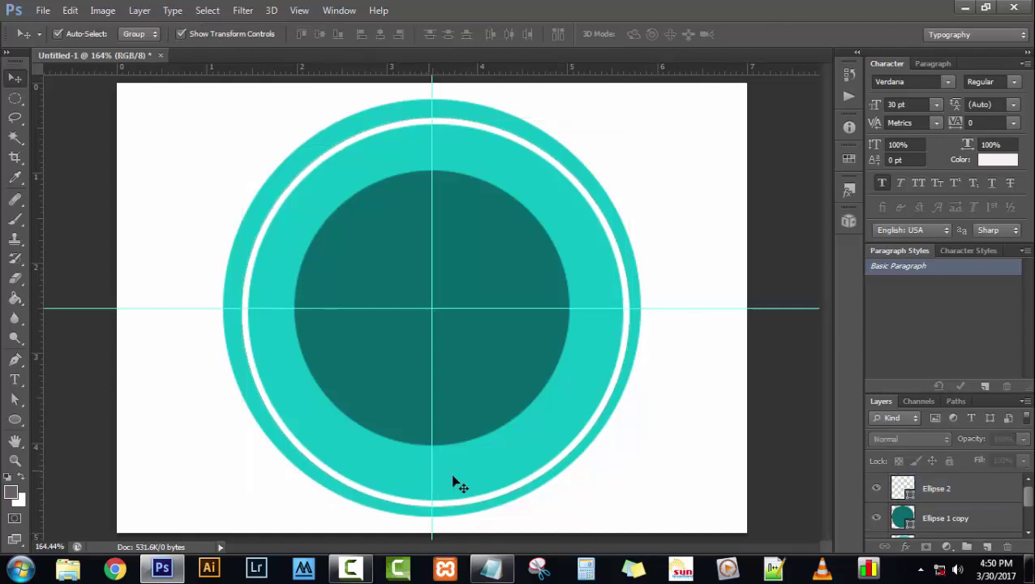
Replace the Notepad note with Tagalog text saying circular text is next, starting with the shape tool.
left_click(497, 570)
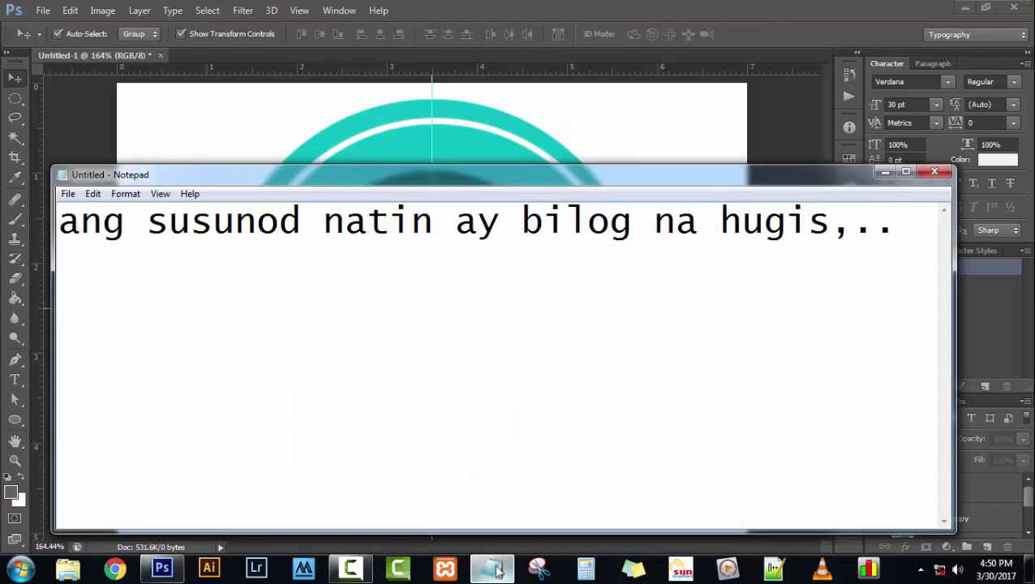
key("ctrl+a")
key("Delete")
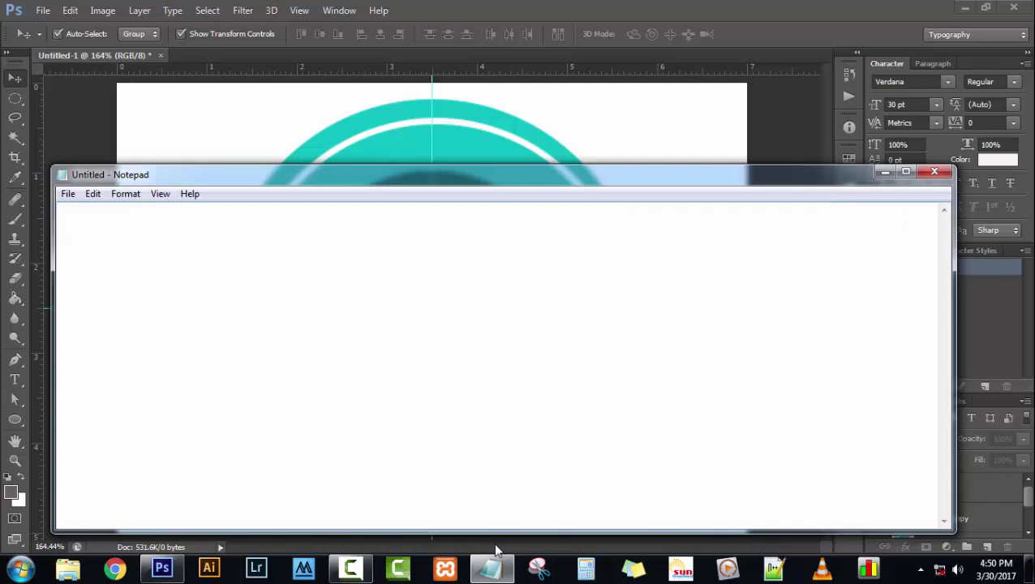
type("nakuha ")
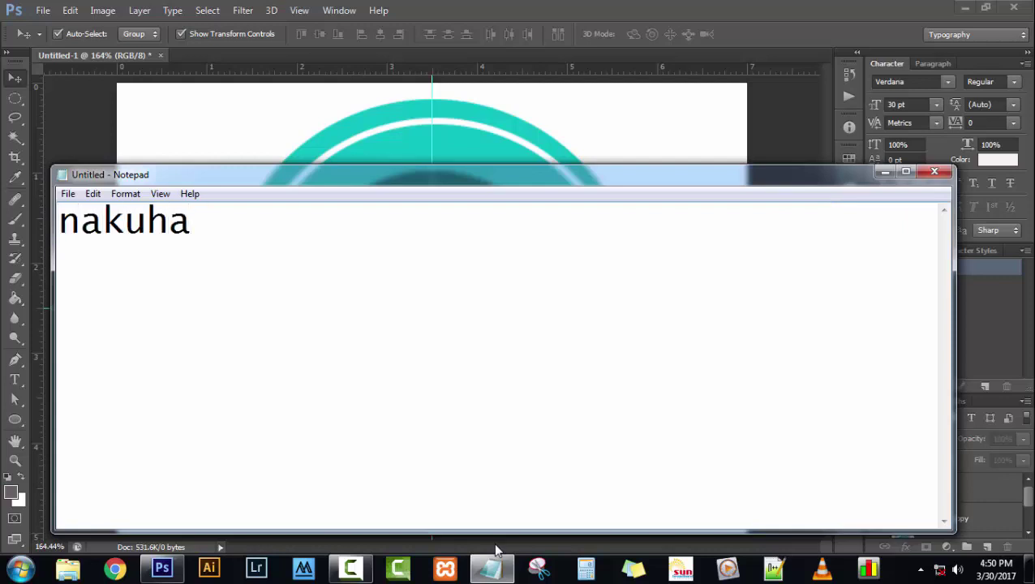
type("nyo ba gu")
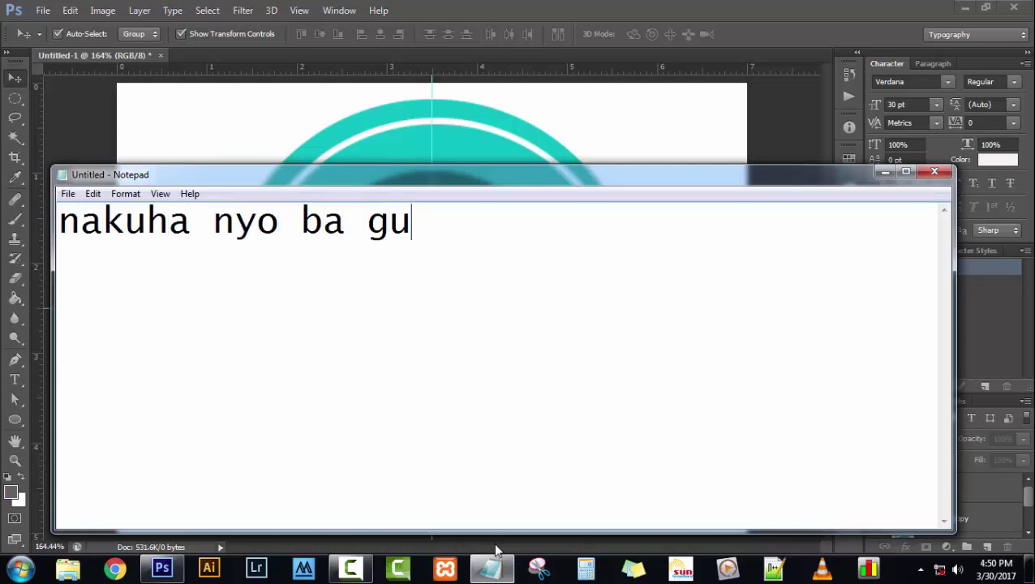
type("ys??? ")
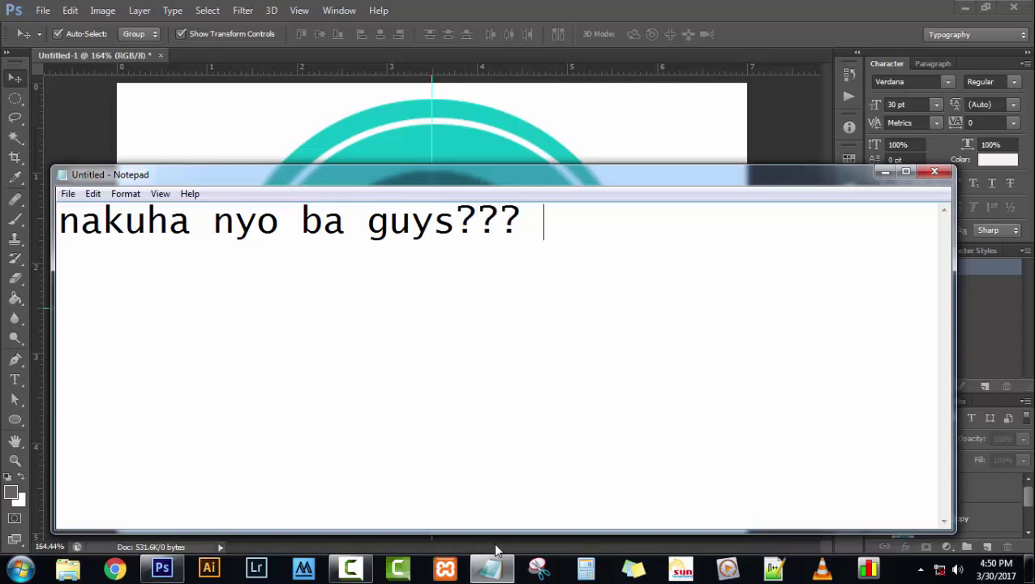
type("nakasun")
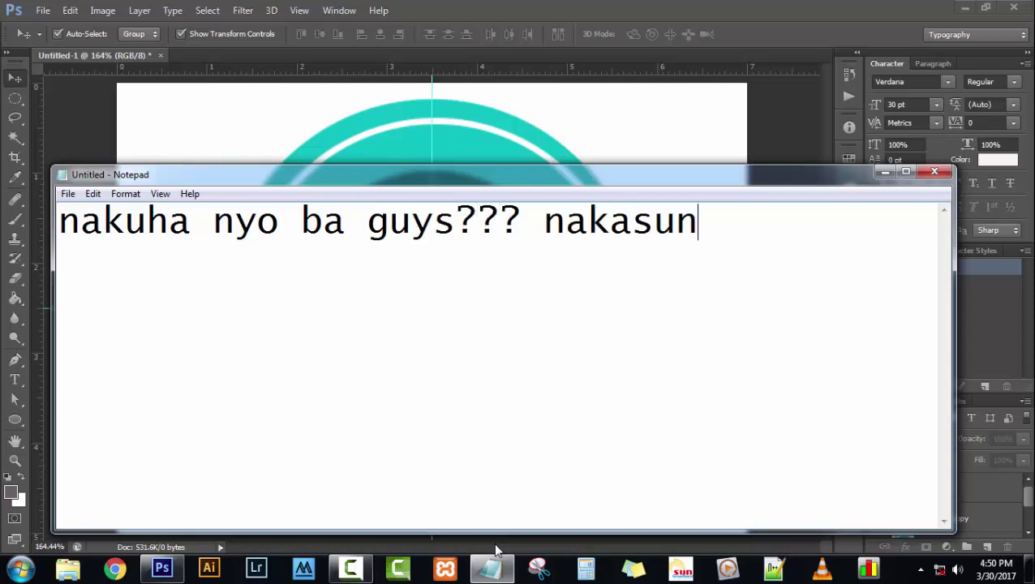
type("od n")
key("BackSpace")
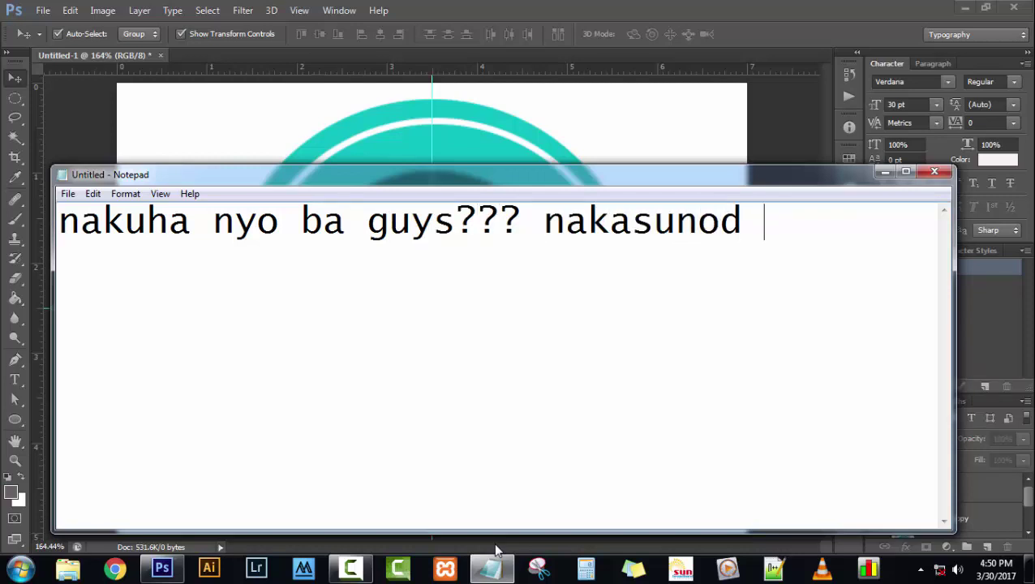
type("ba kayo")
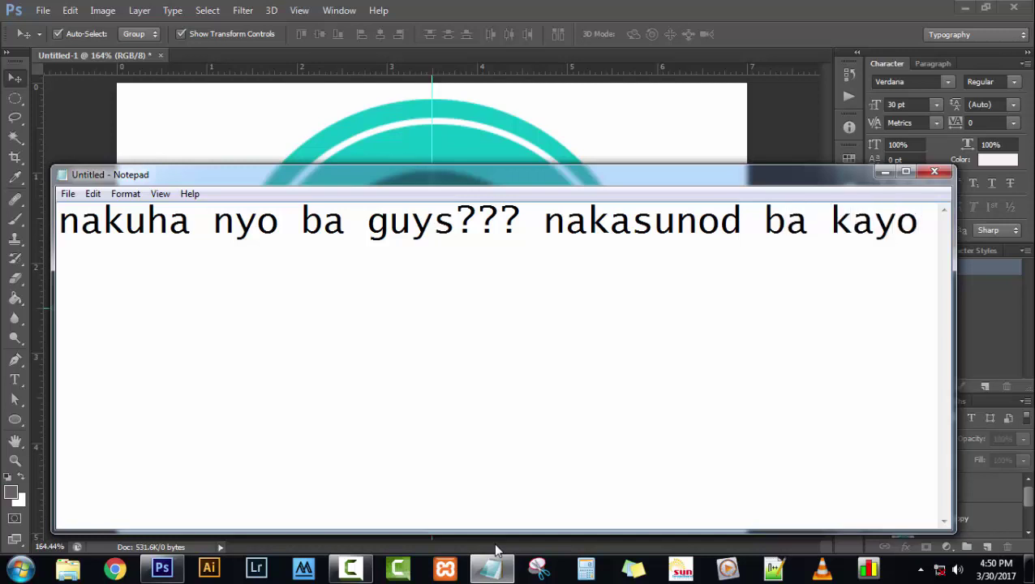
type("??")
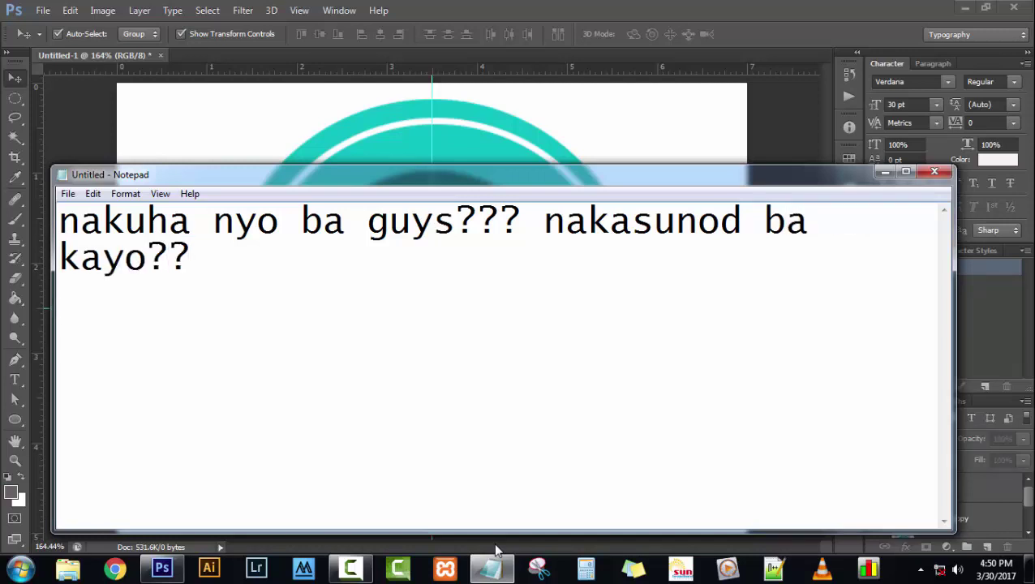
type("kung oo")
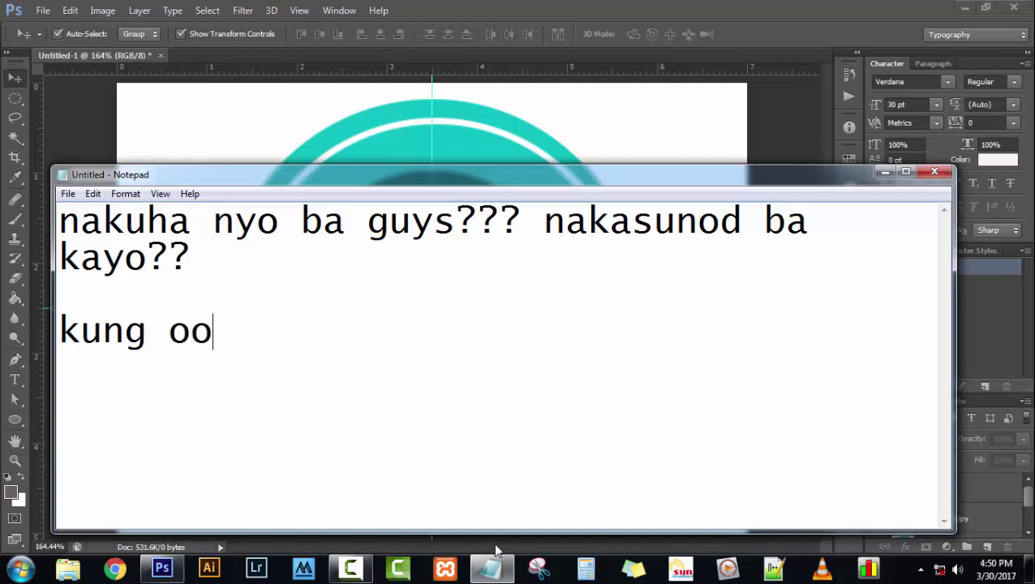
type(" , a")
type("y is")
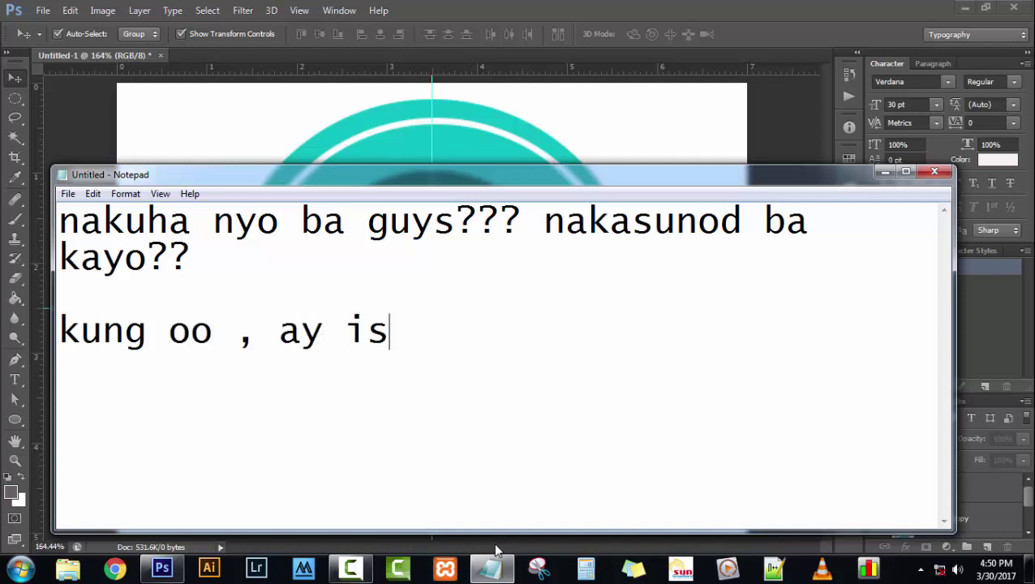
type("unod na ")
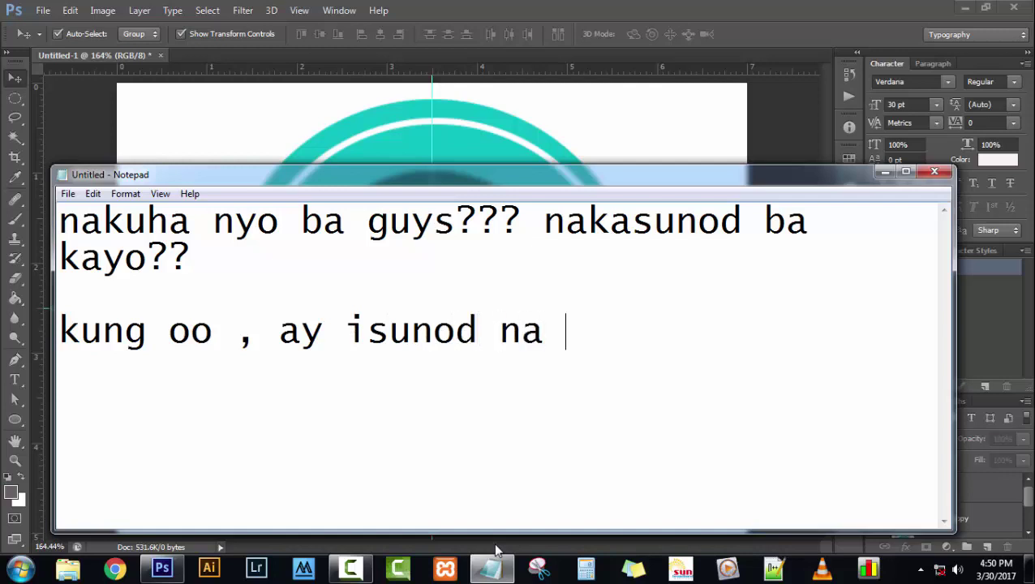
type("natin an")
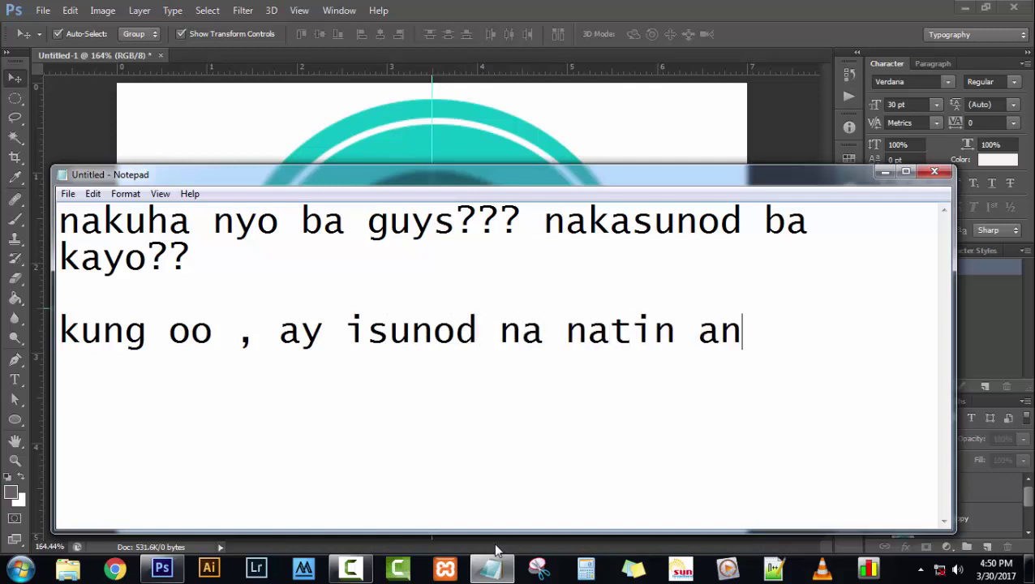
type("gci")
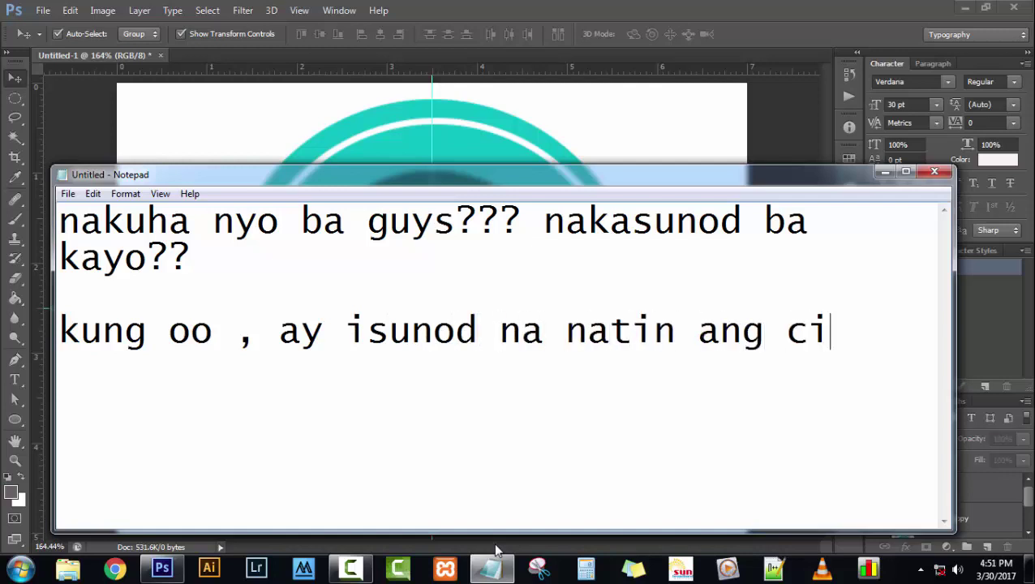
type("rcular ")
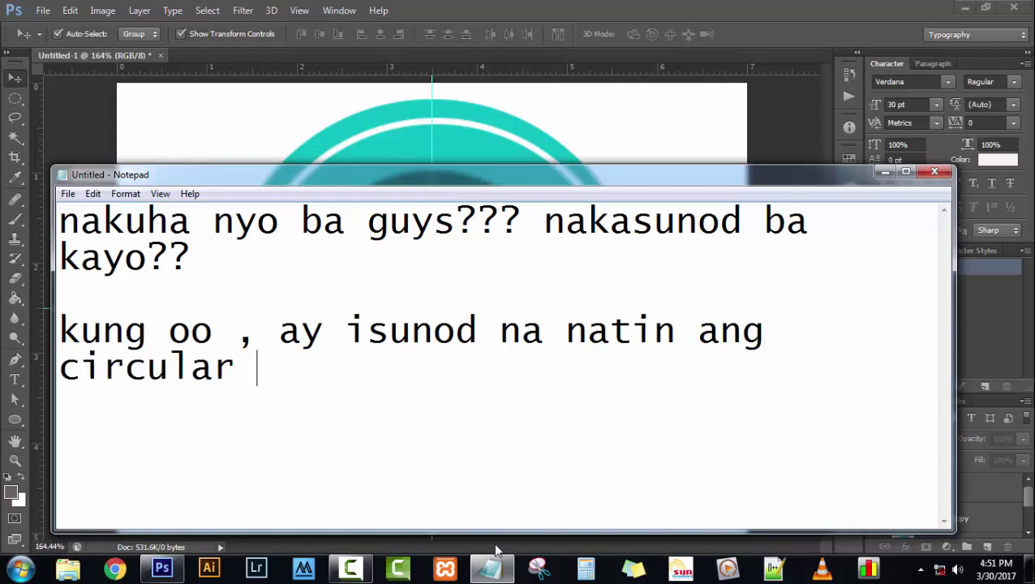
type("text")
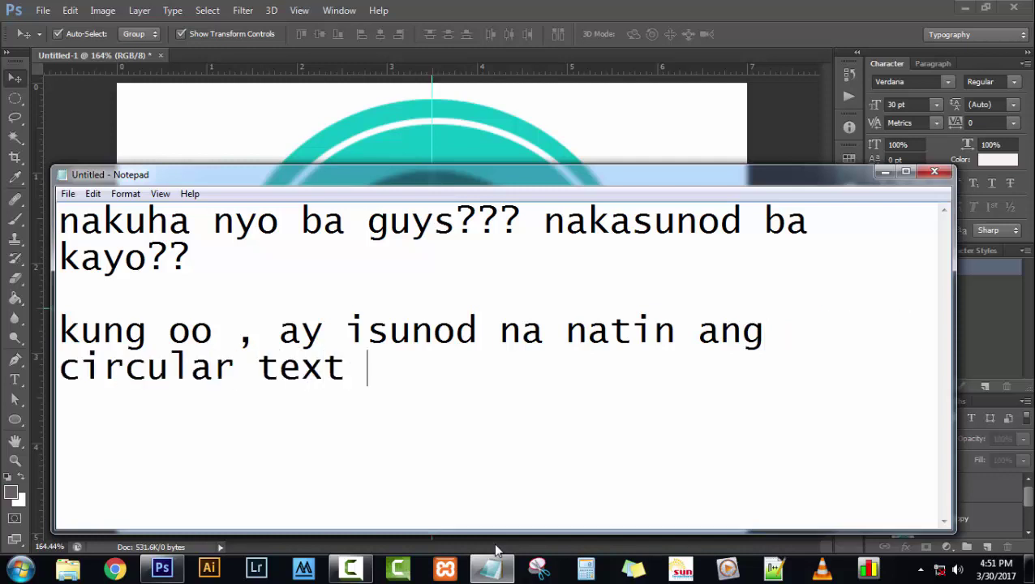
type("natin,.. ")
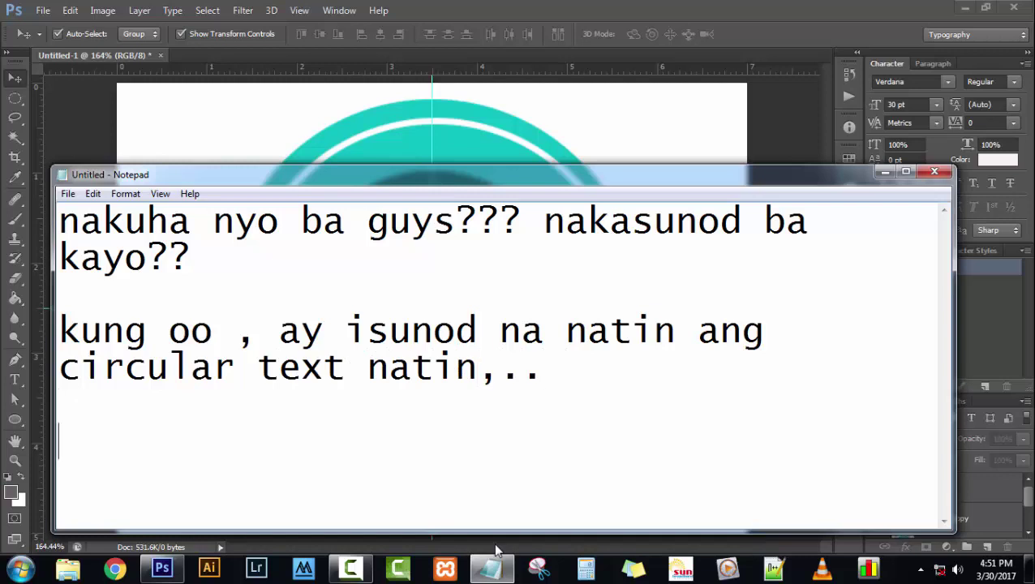
type("pil")
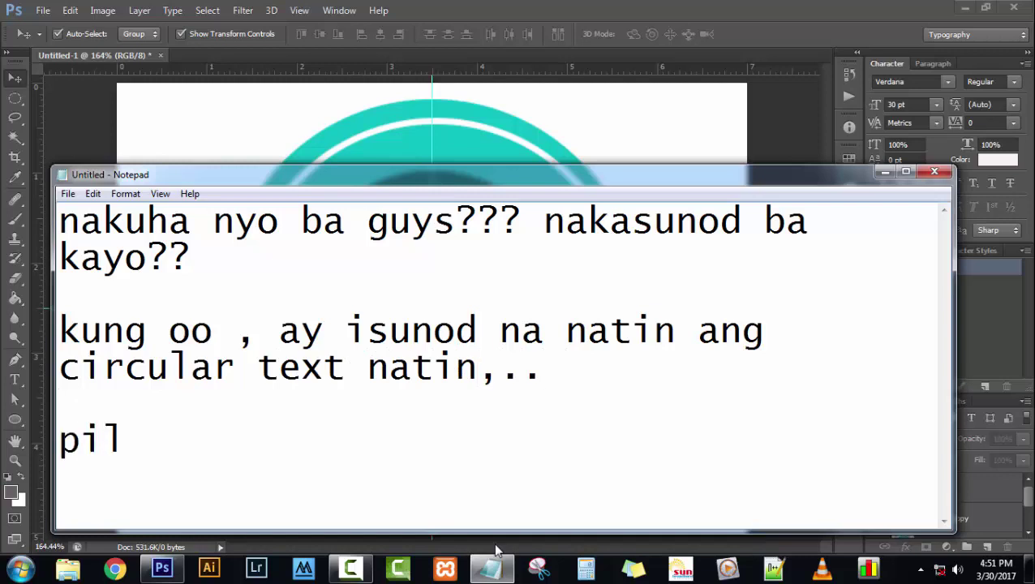
type("iin nat")
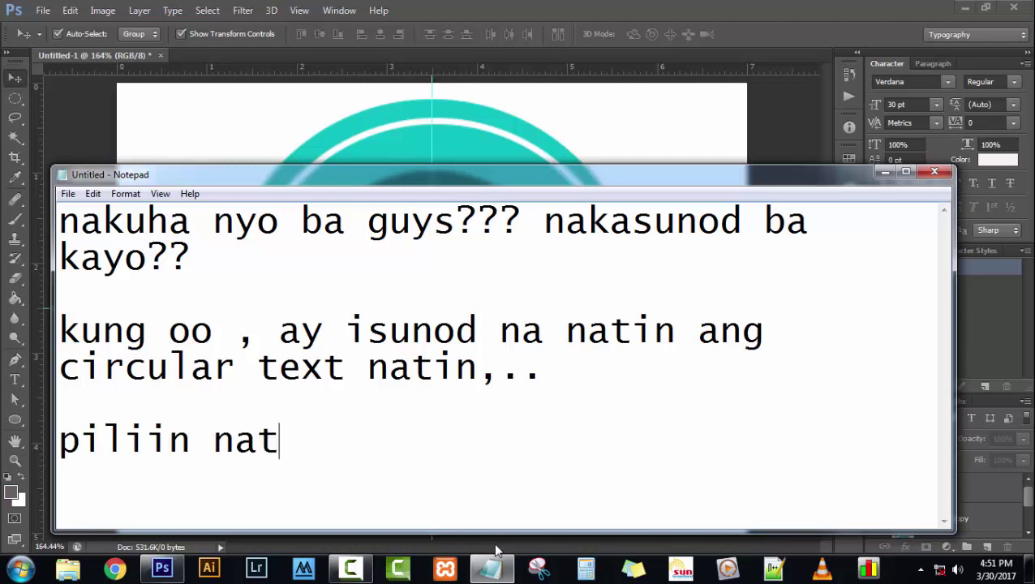
type("in ang ")
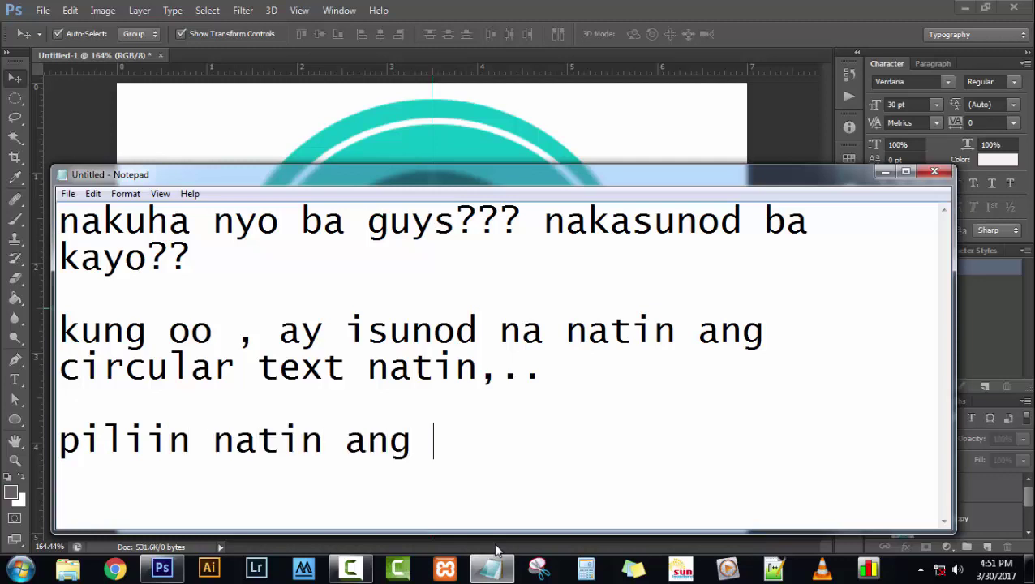
type("shape ")
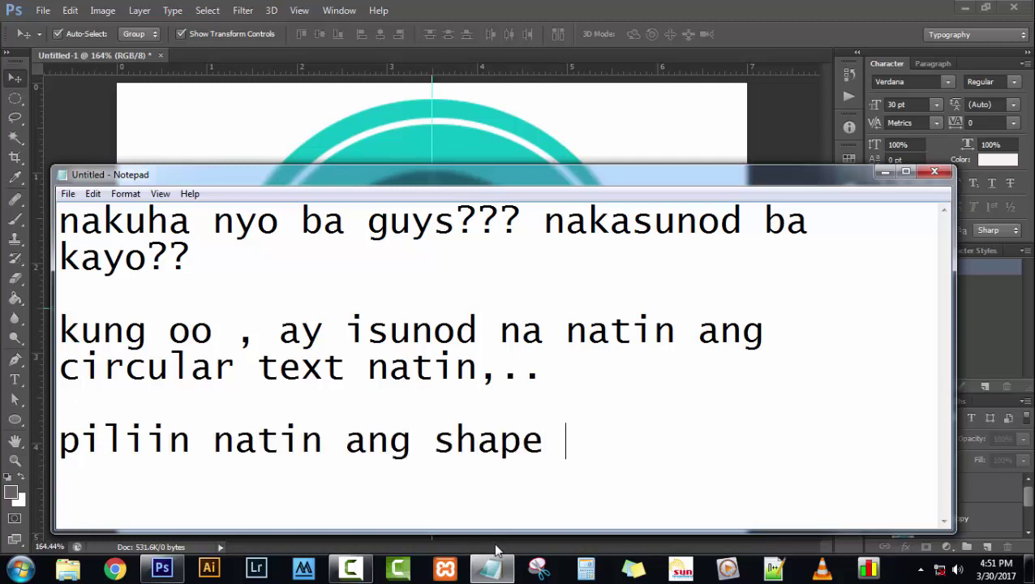
type("tool ")
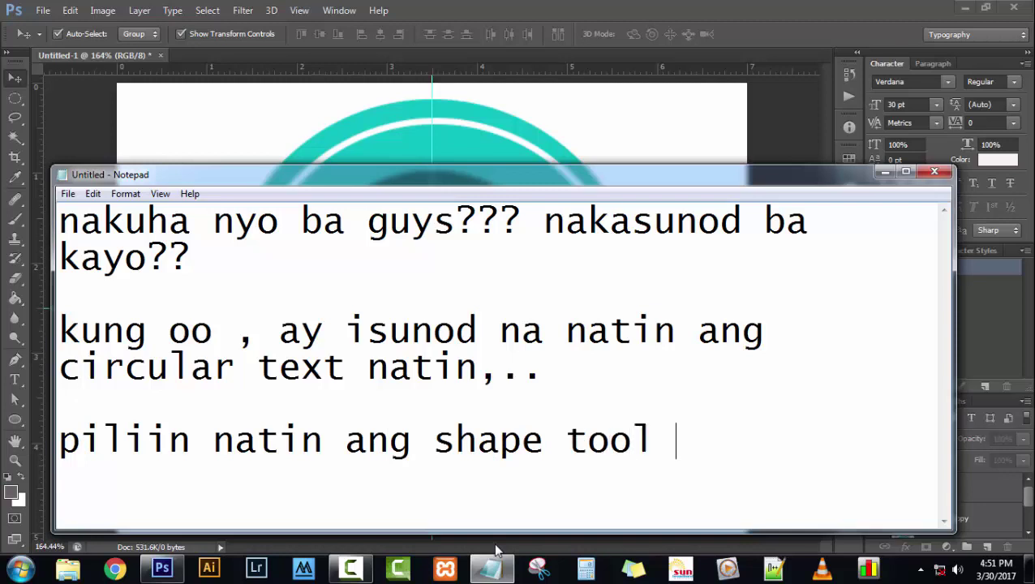
type("at ")
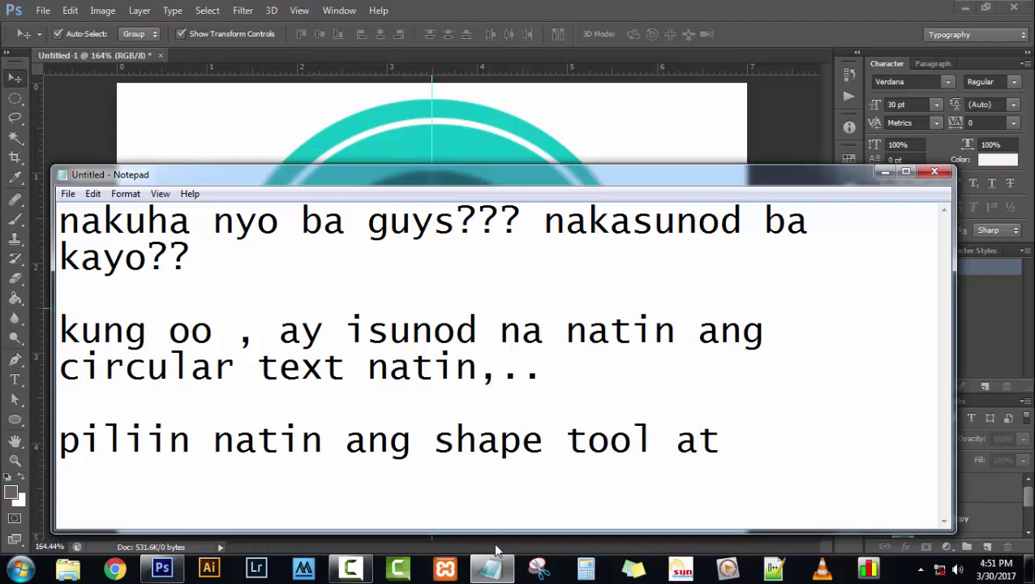
type("pipi")
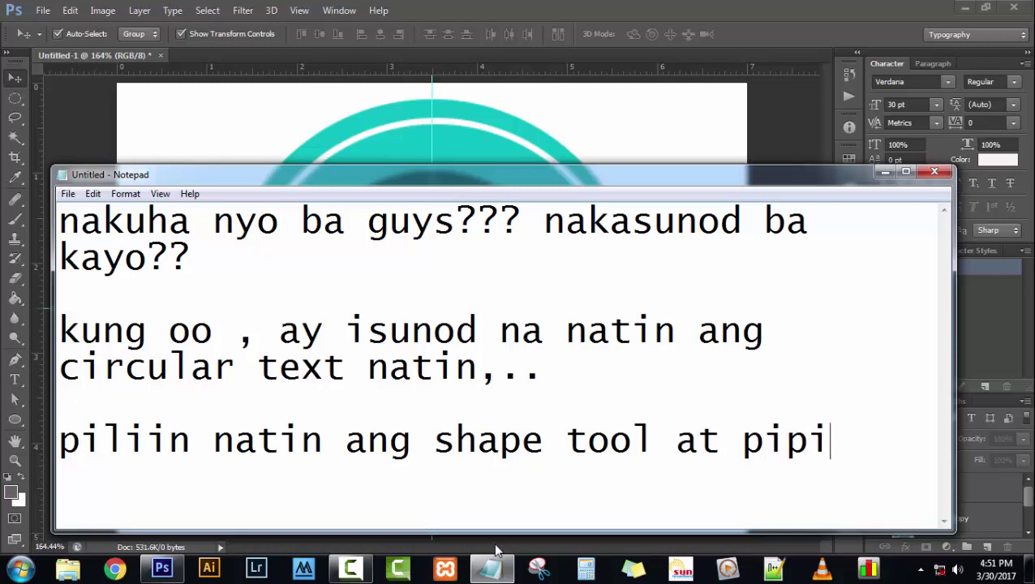
type("liin ")
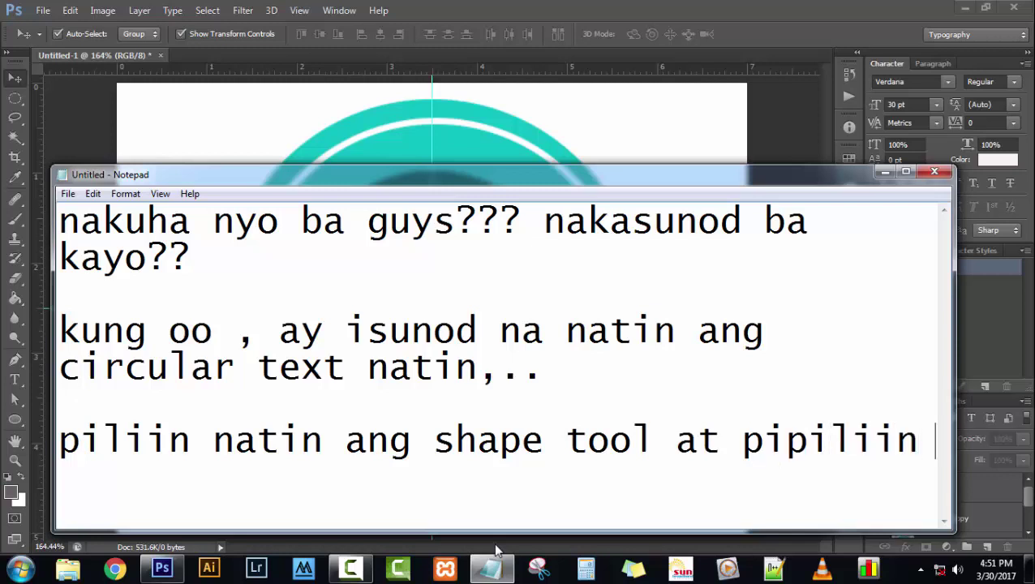
type("natin an")
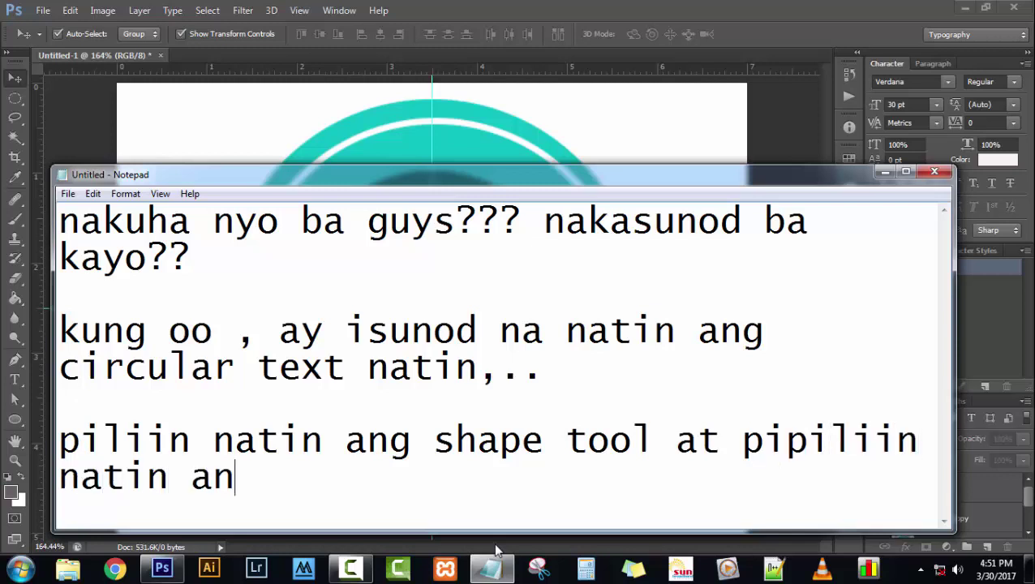
type("g path")
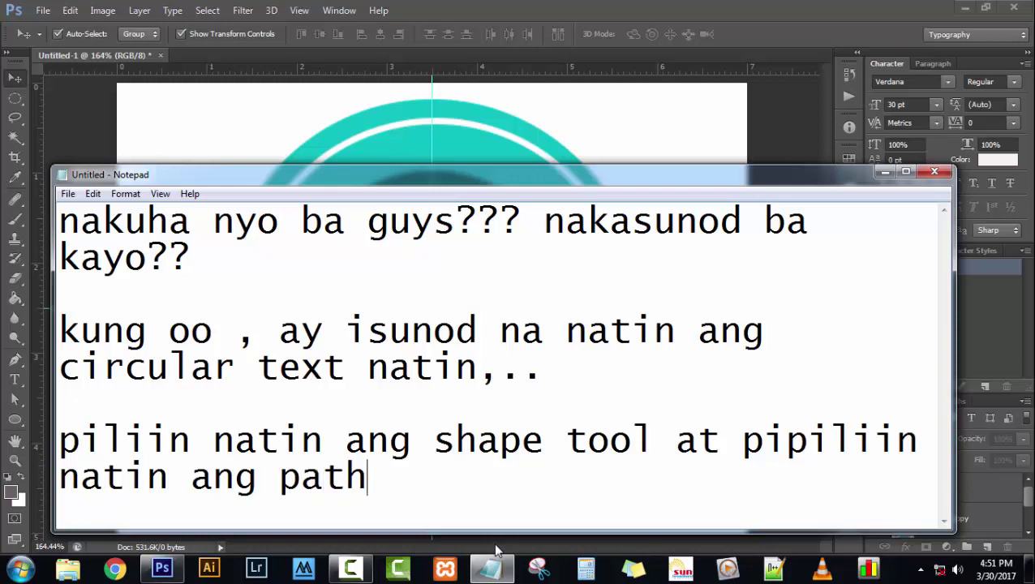
type(",.")
Draw a circular path about 3.28 in wide from the guide crossing with the Ellipse tool in Path mode.
left_click(886, 172)
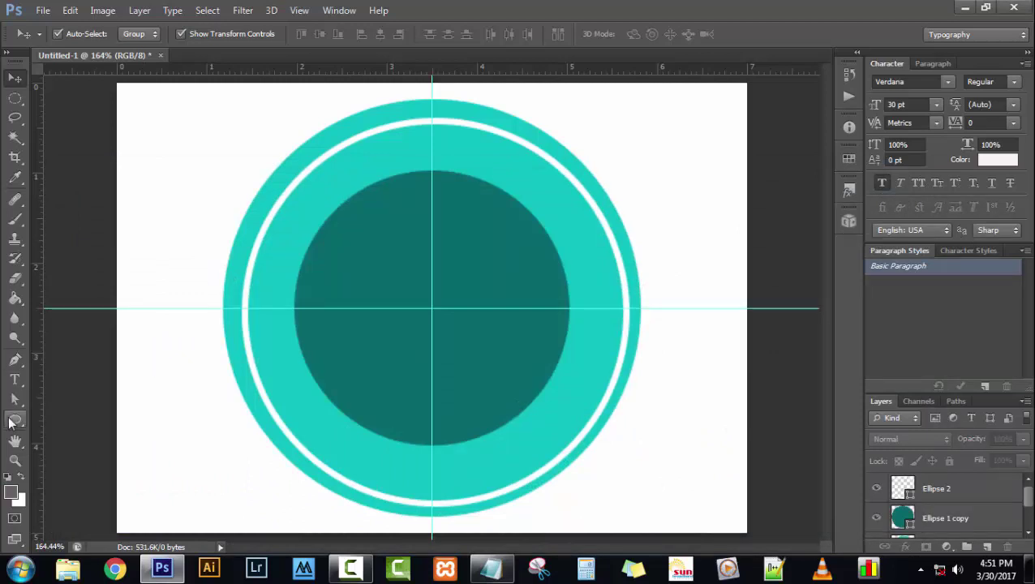
left_click(13, 424)
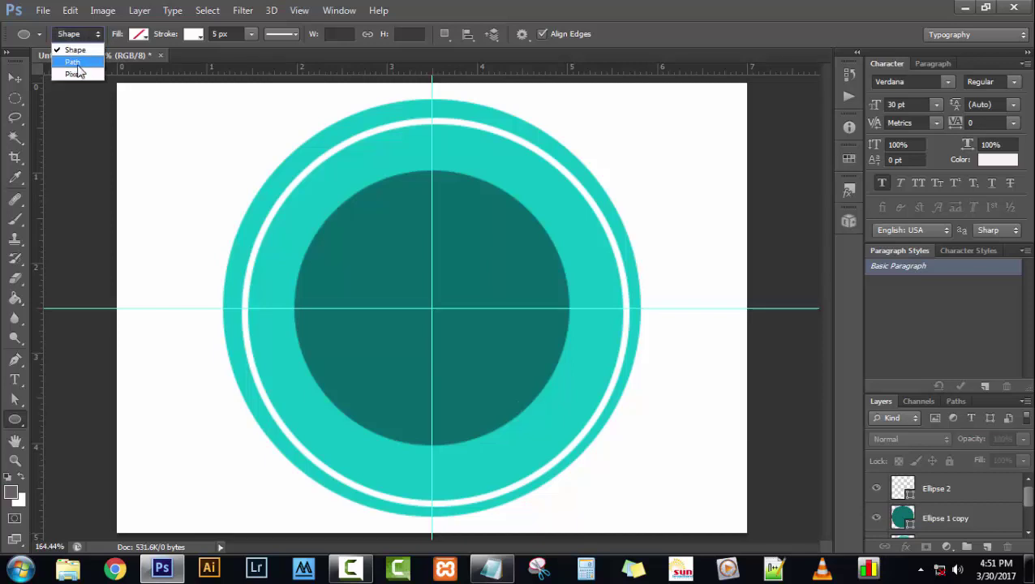
left_click(75, 63)
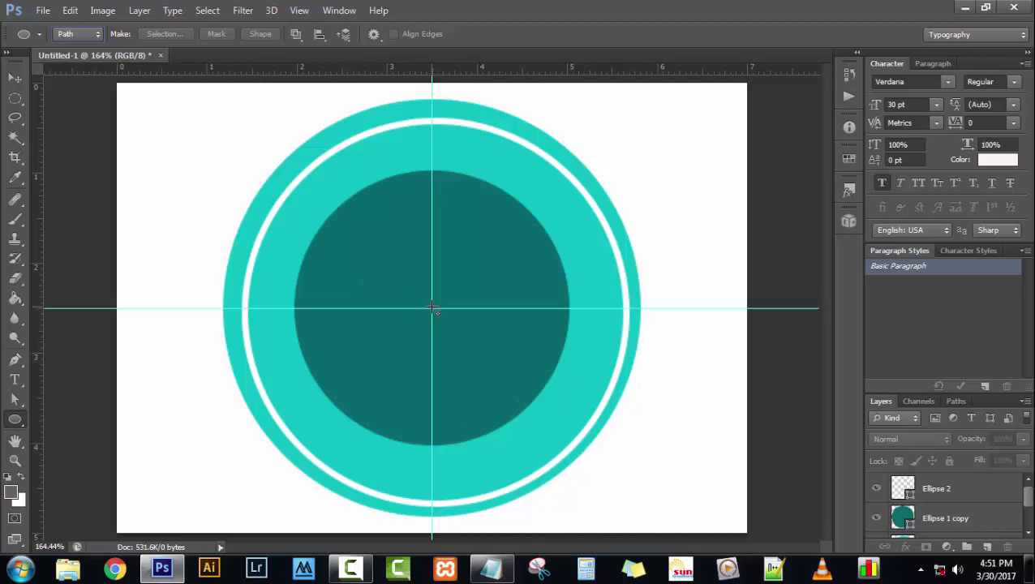
left_click_drag(433, 307, 579, 511)
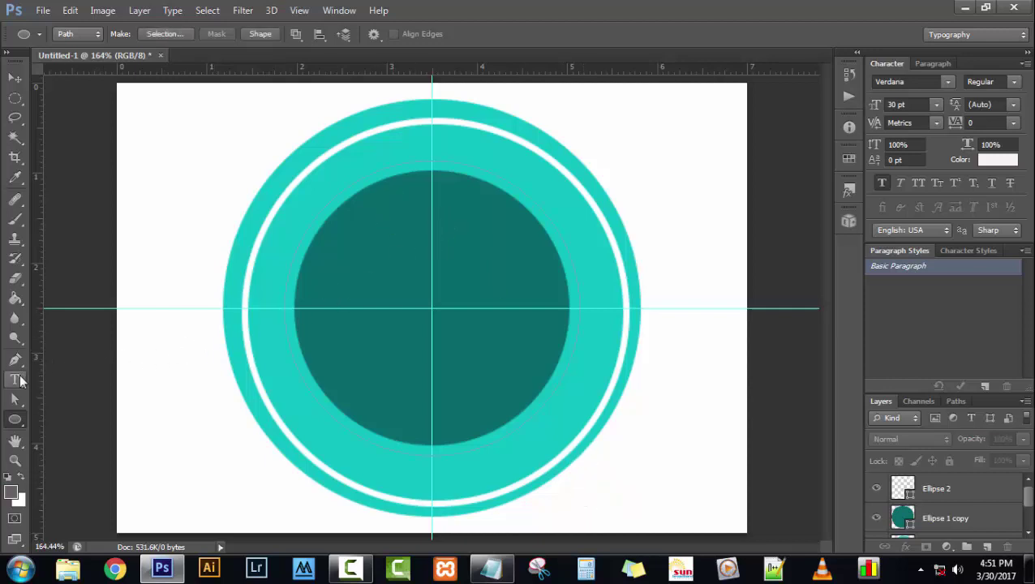
Type 'PHOTOSHOP TUTORIAL' with the Horizontal Type tool along the path's top and commit it.
left_click(16, 379)
right_click(22, 379)
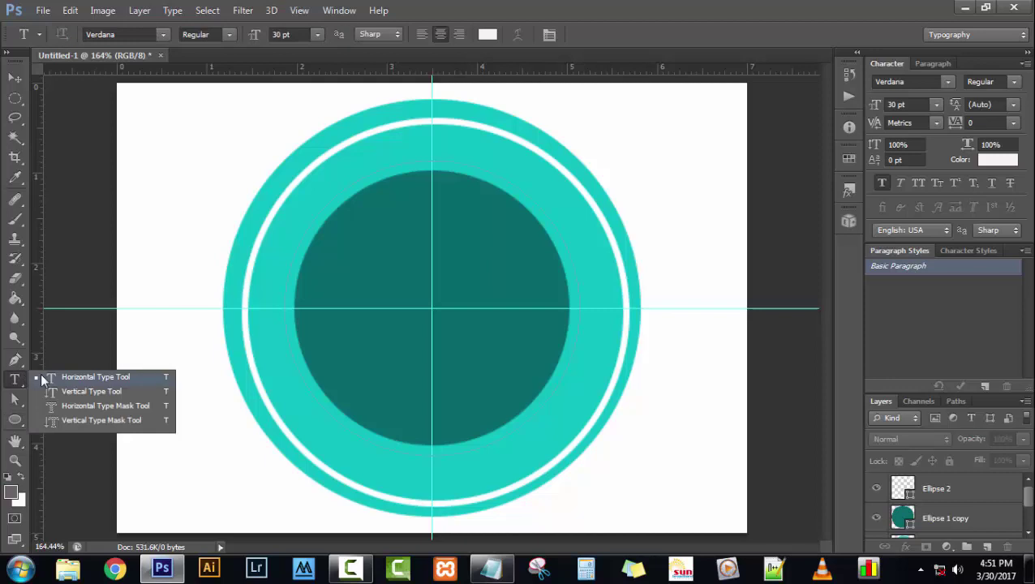
left_click(55, 378)
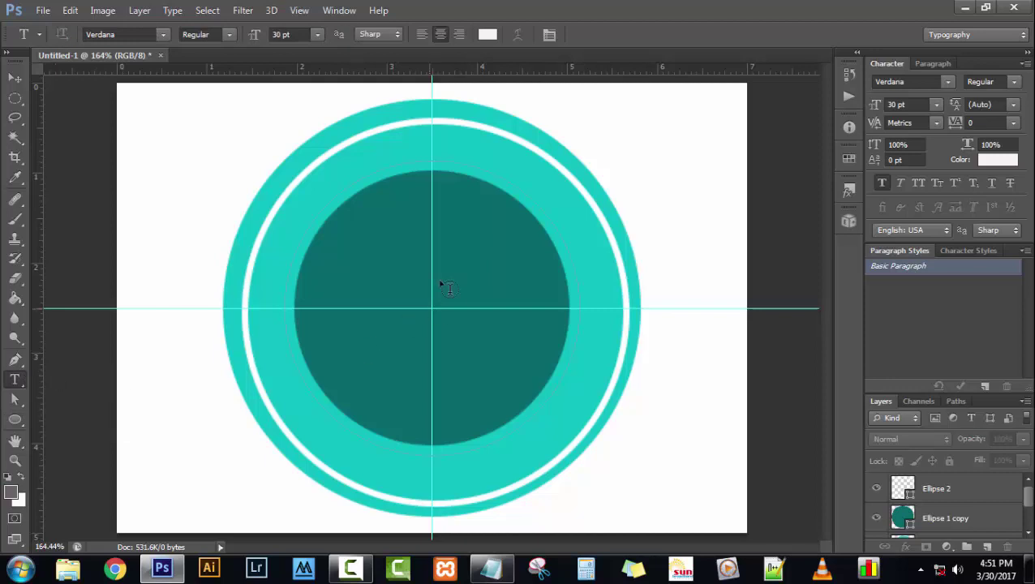
left_click(431, 155)
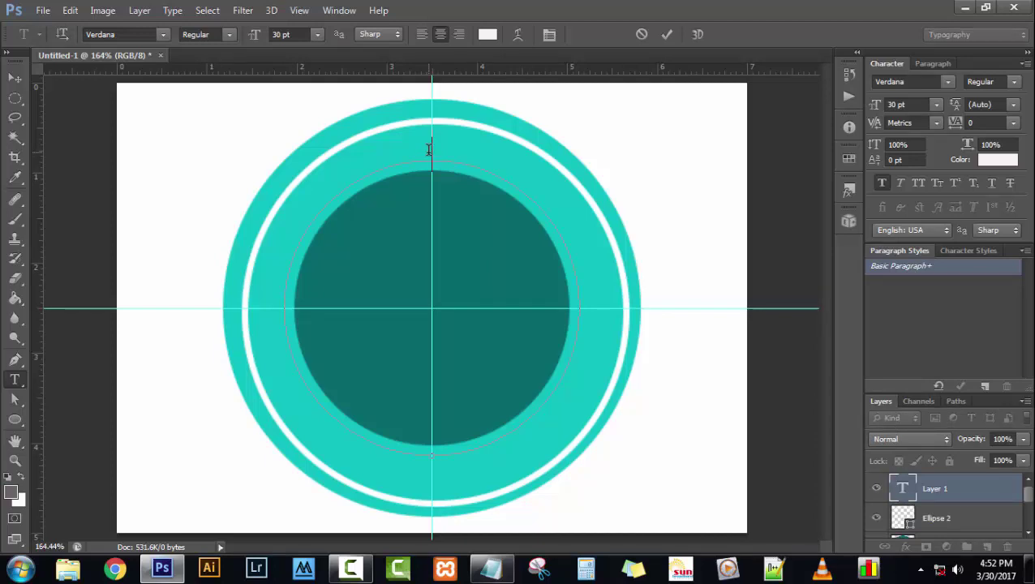
type("PH")
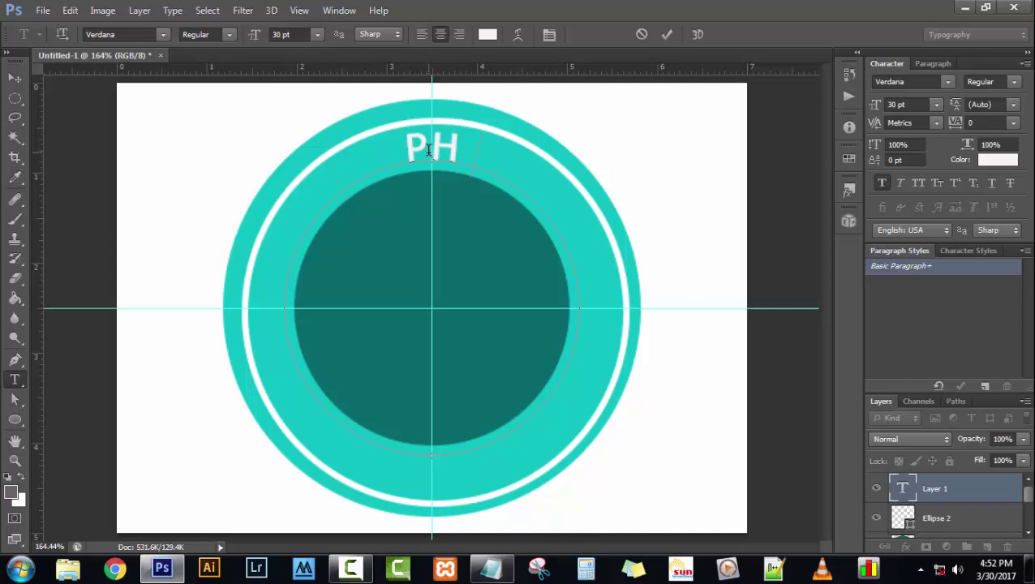
type("O")
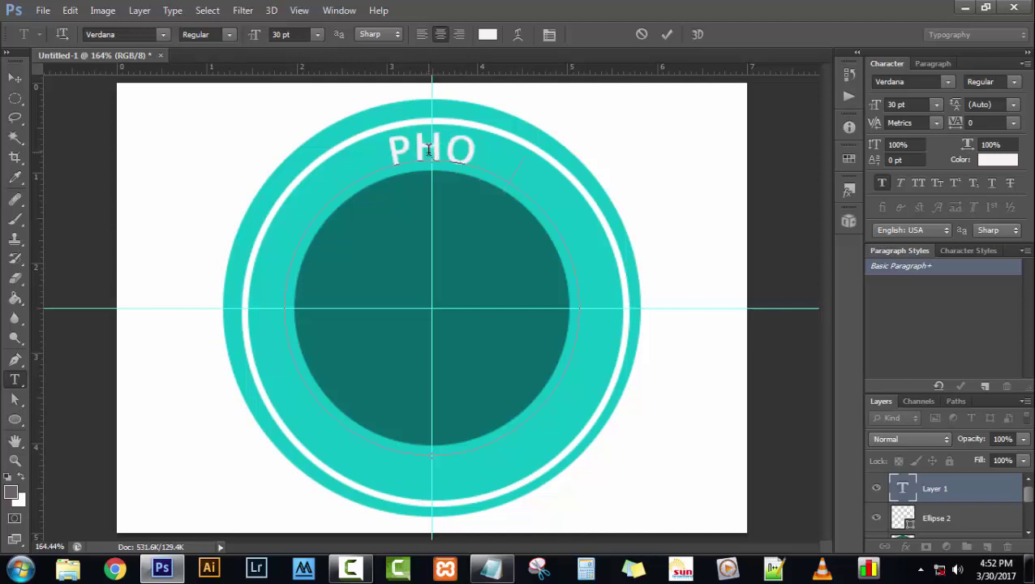
type("TOSHOP")
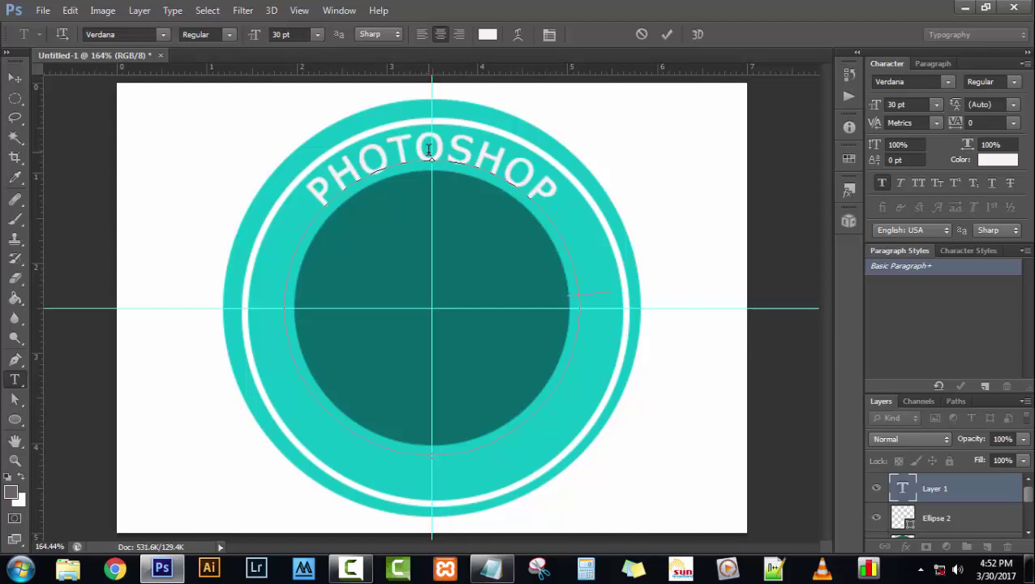
type(" TUTORIAL")
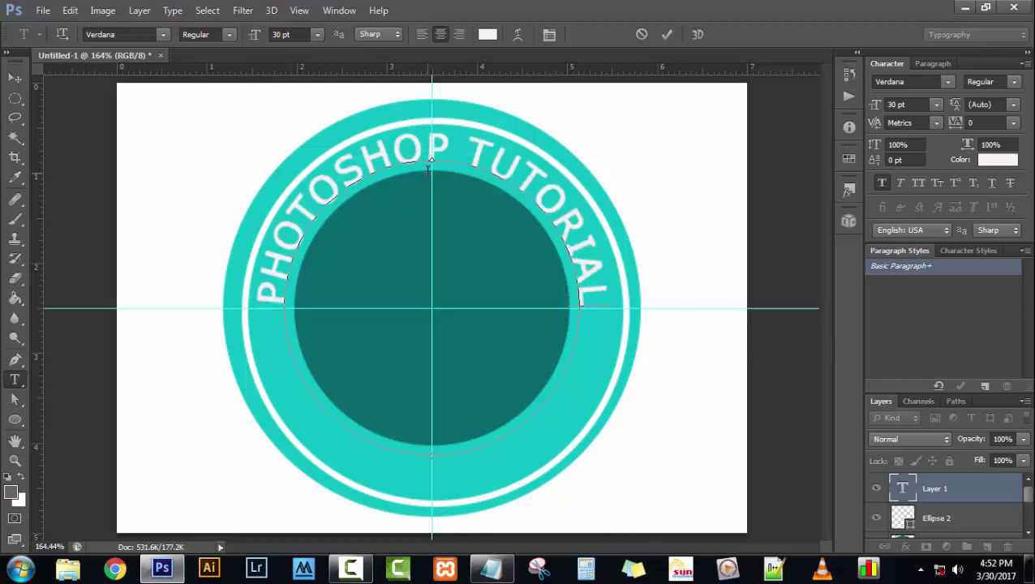
left_click(666, 34)
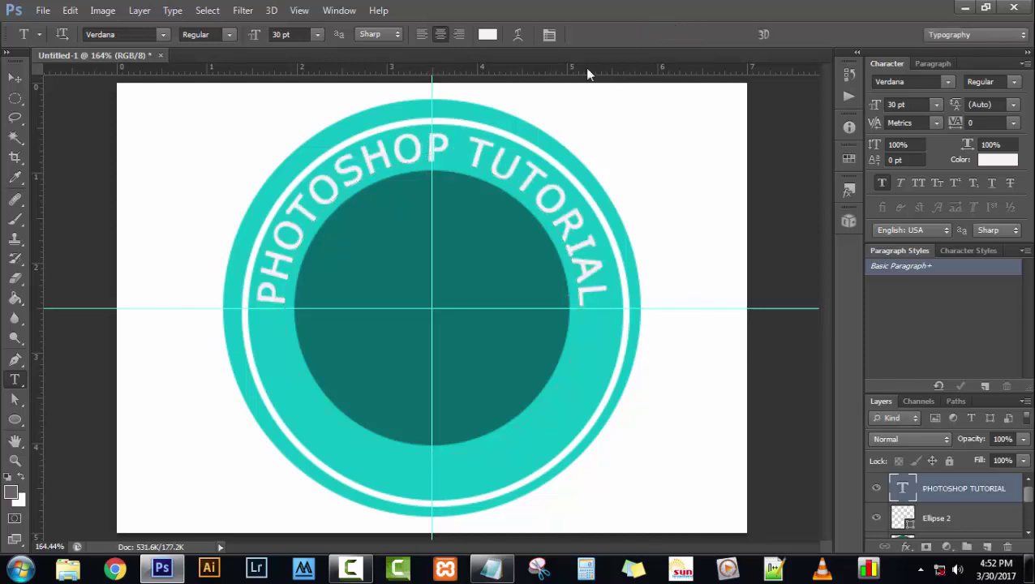
Replace the note with text saying the circular text is done and the bottom text is next.
left_click(491, 566)
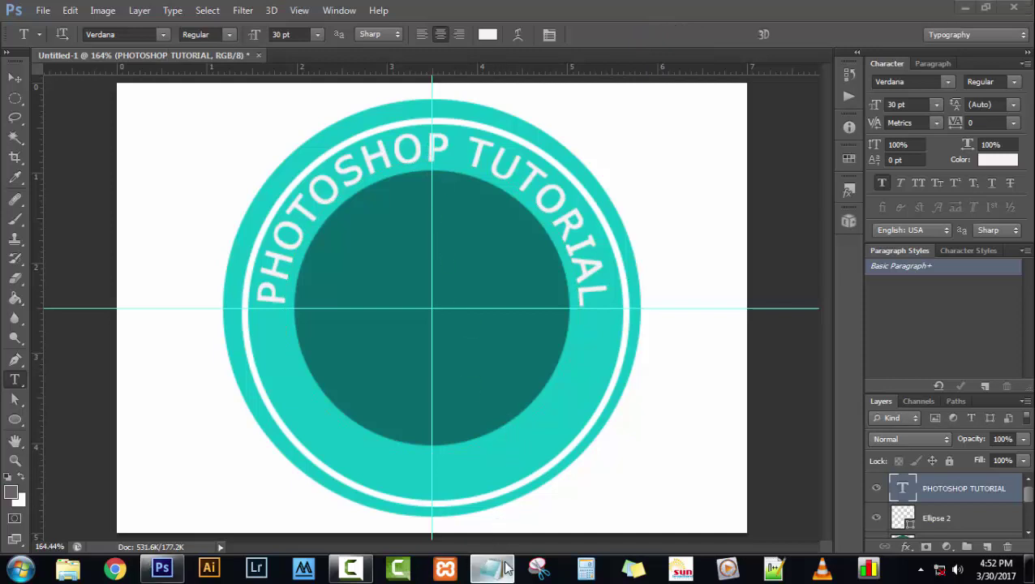
key("ctrl+a")
key("BackSpace")
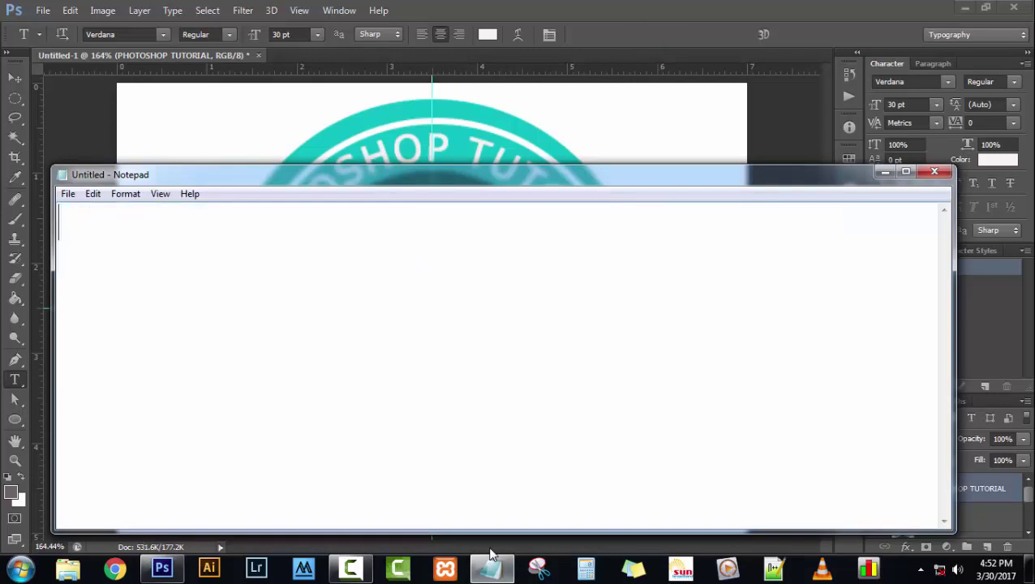
type("NAKIT")
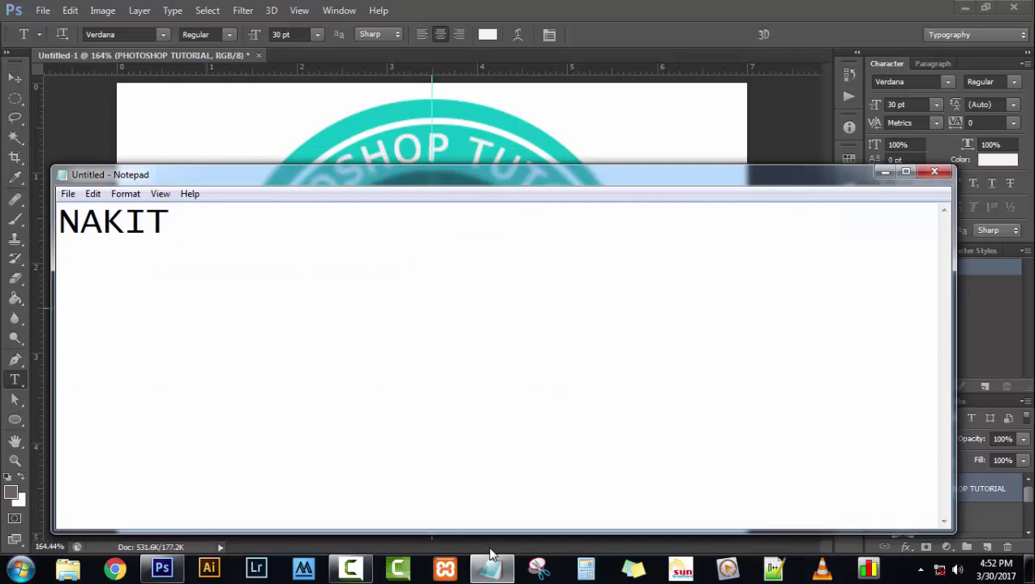
key("BackSpace")
key("BackSpace")
key("BackSpace")
key("BackSpace")
key("BackSpace")
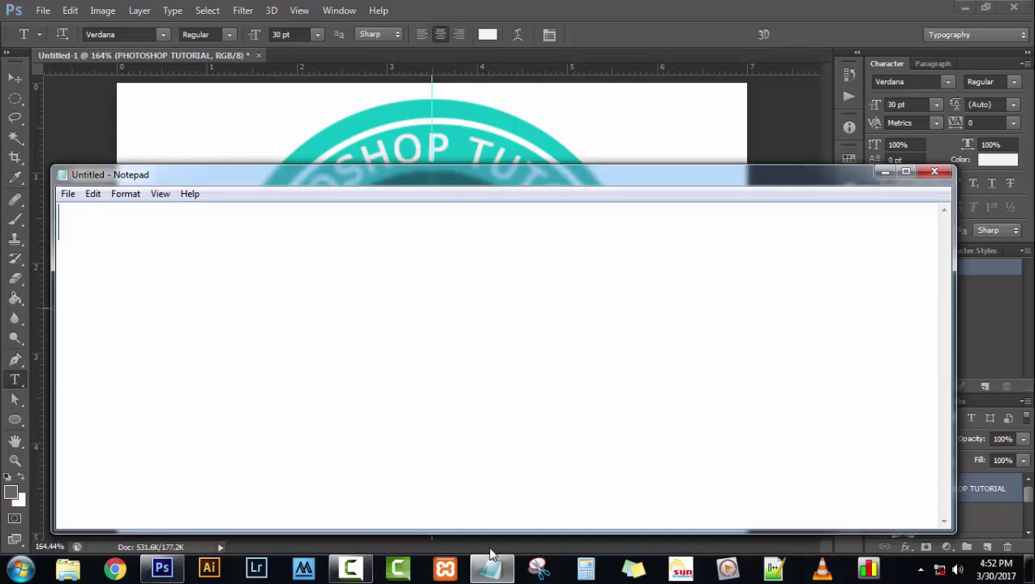
type("nakita")
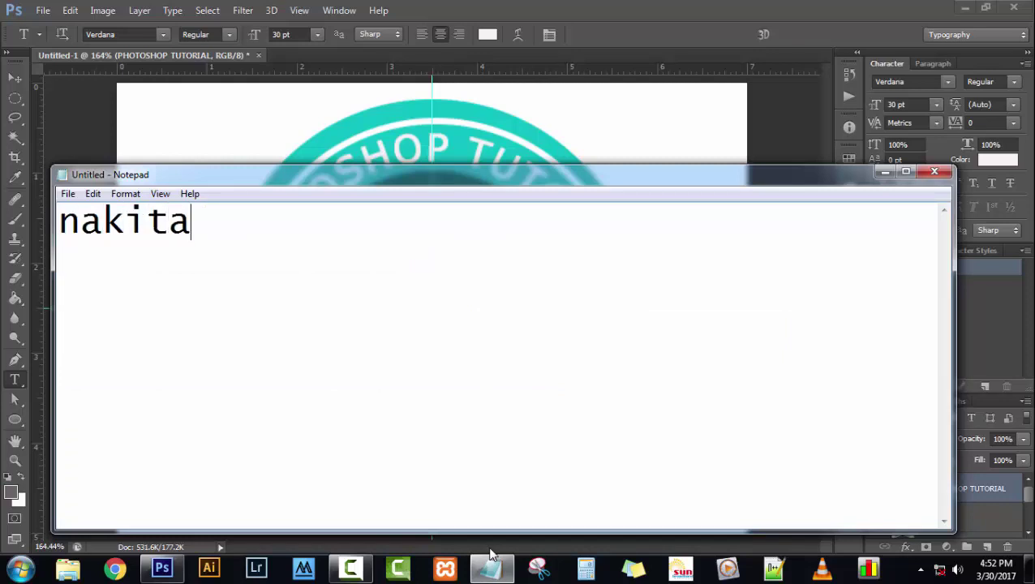
type(" nyo ba")
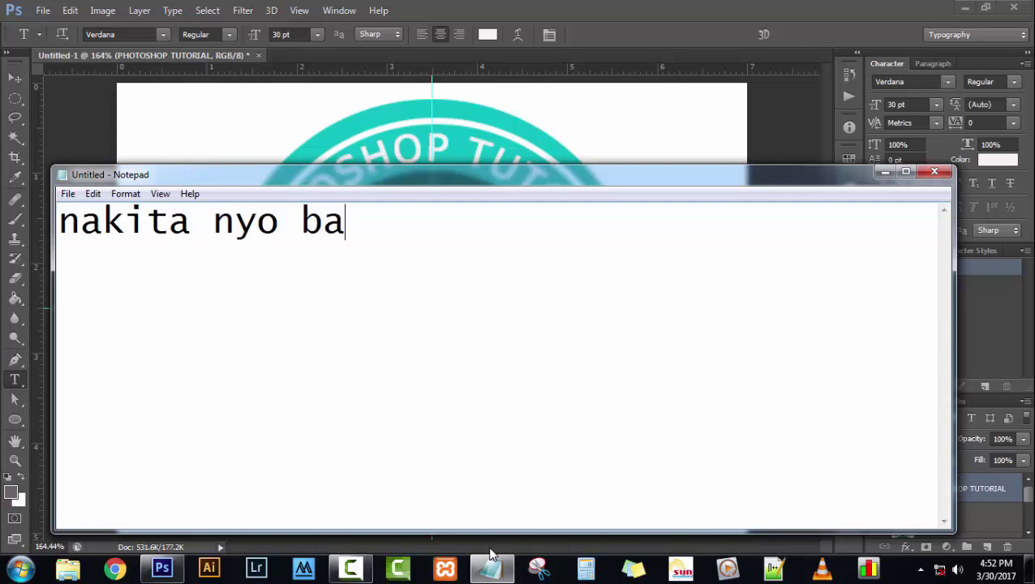
type(" guys, ")
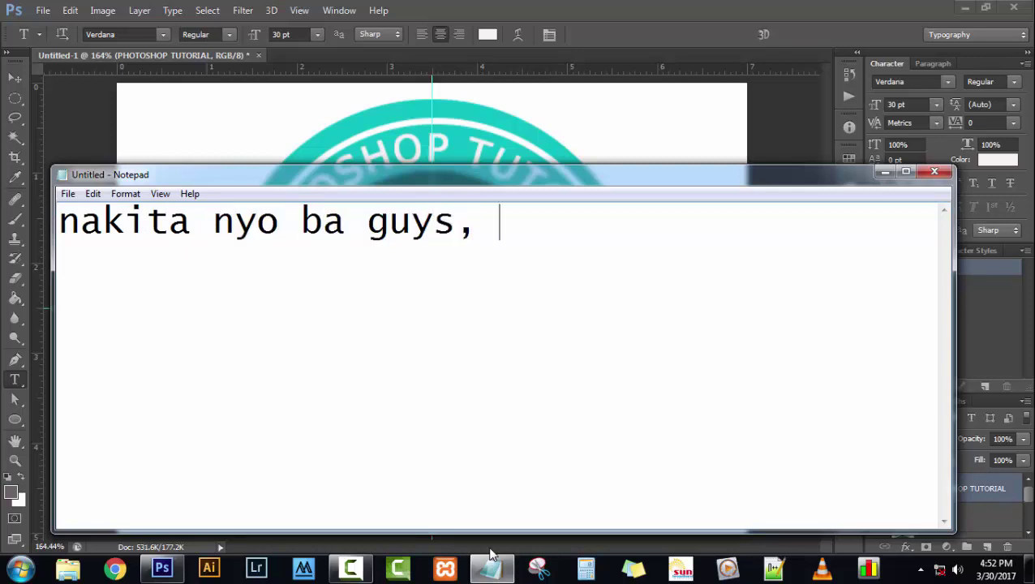
type("mer")
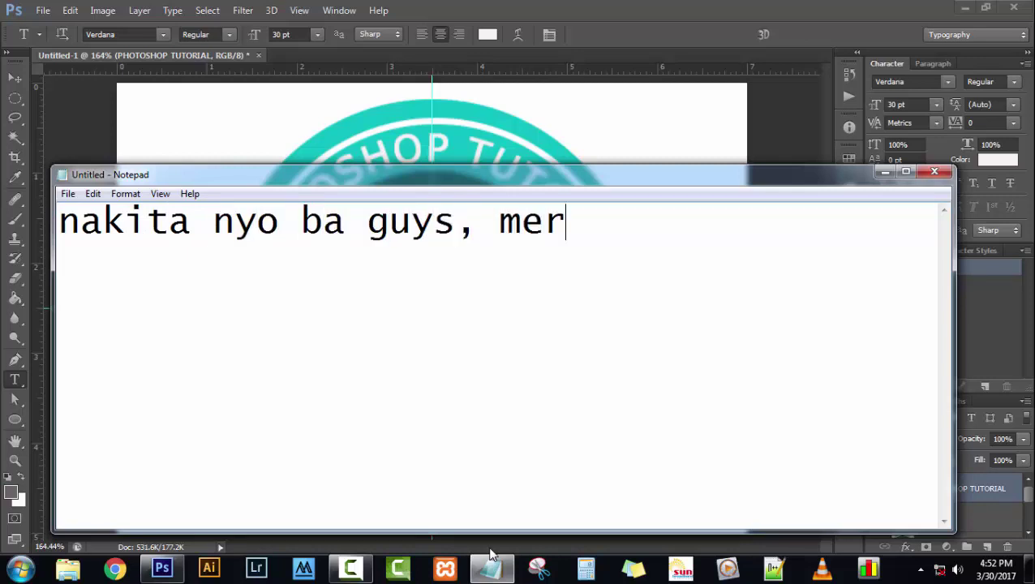
type("on na ta")
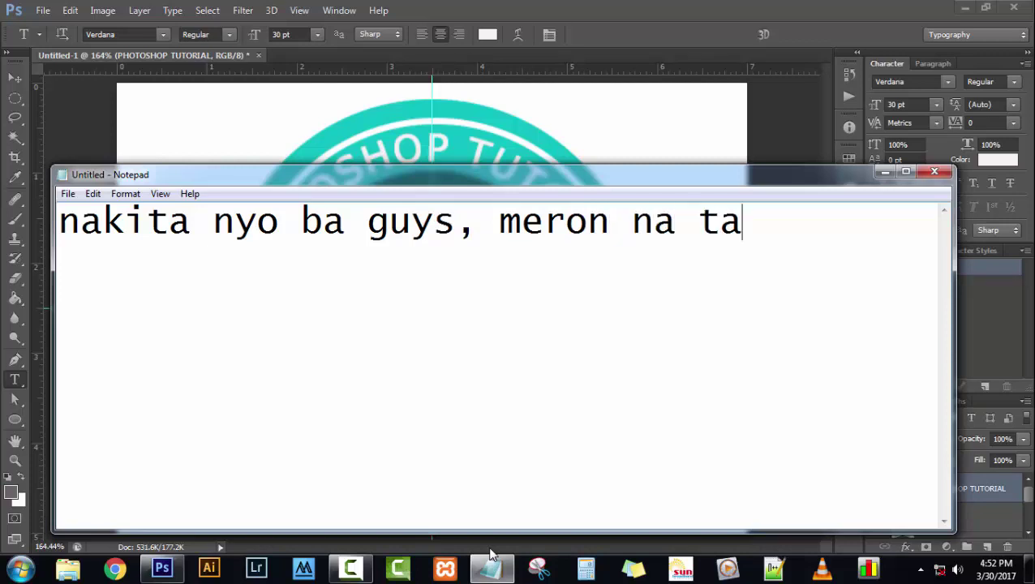
type("yong")
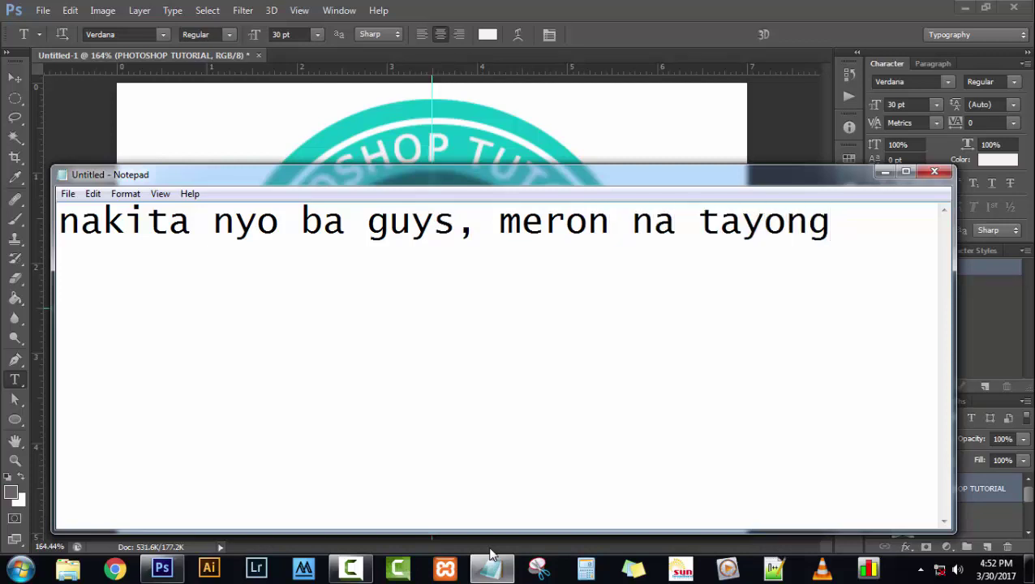
type("ci")
type("rcular ")
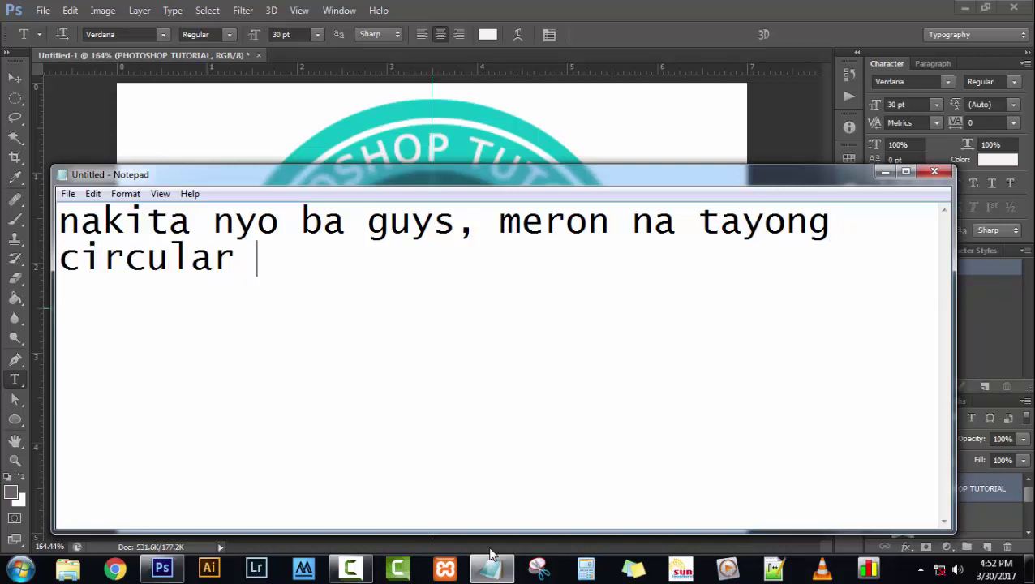
type("text,.")
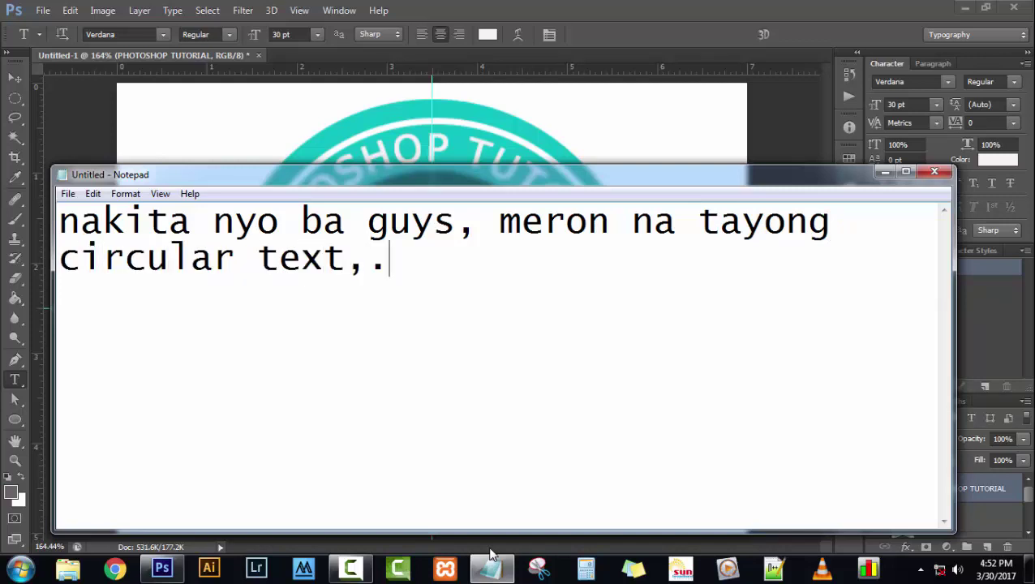
type(". ")
type("ang su")
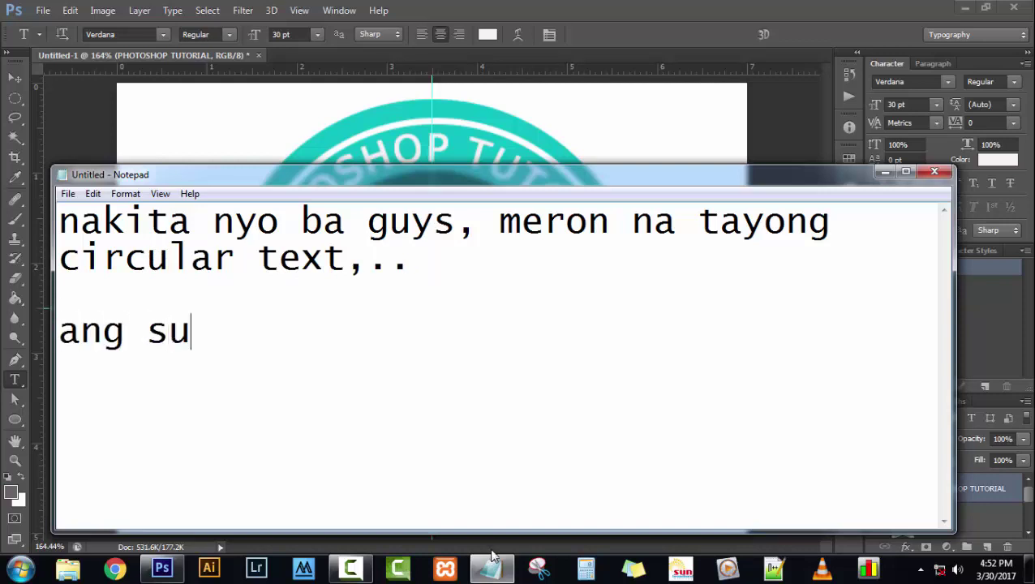
type("nod namn")
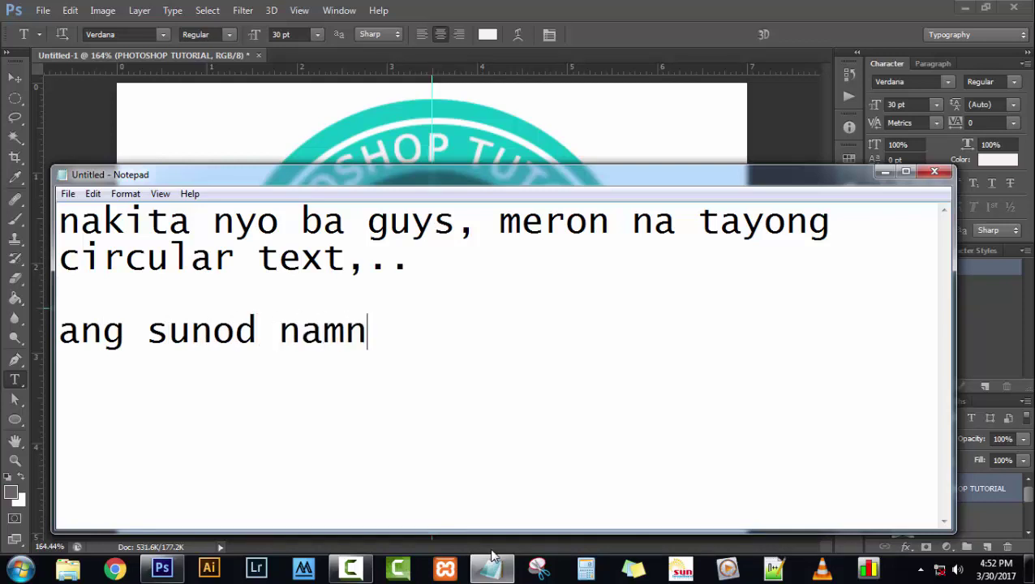
key("BackSpace")
type("an ay")
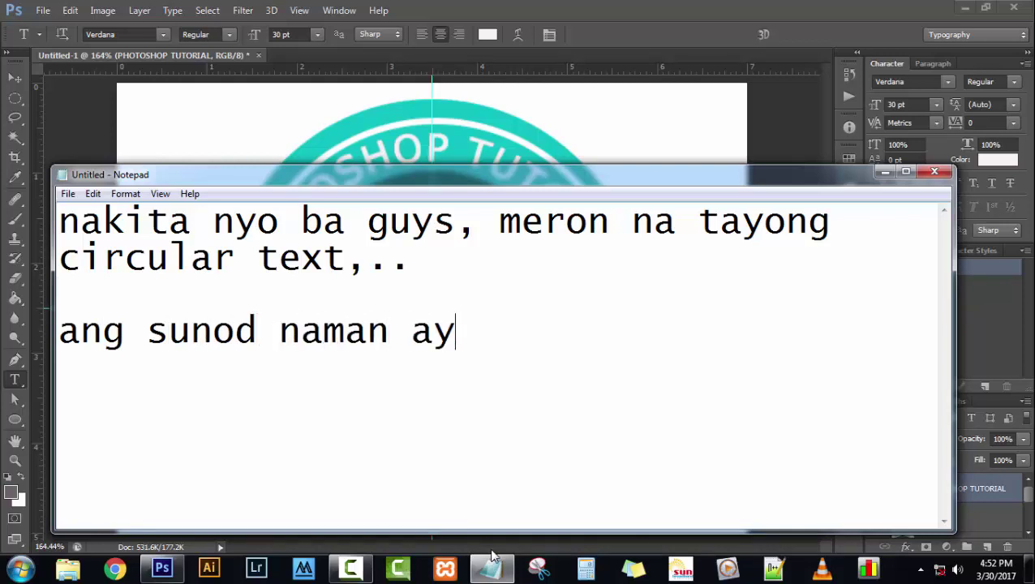
type(" sa ibaba")
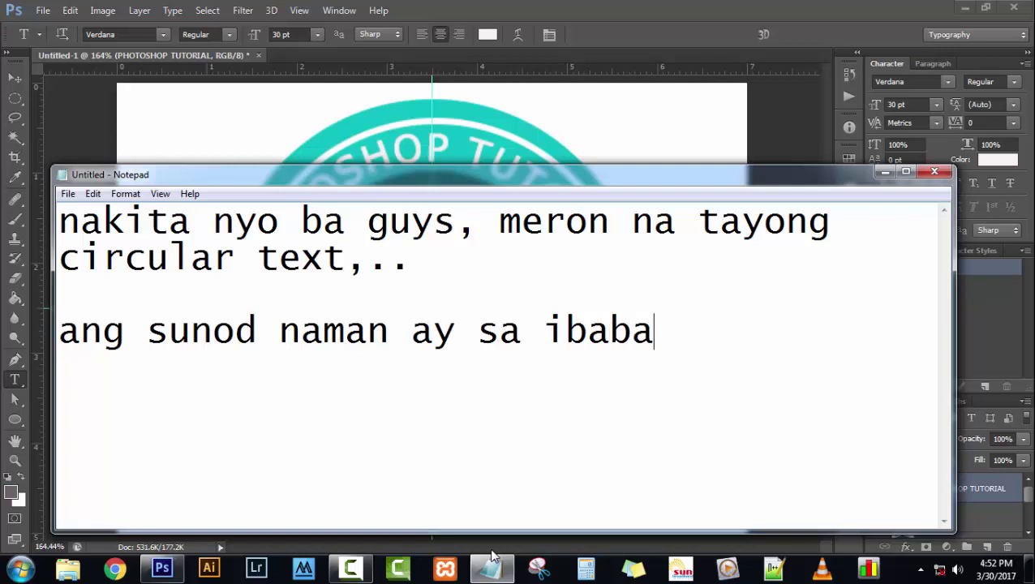
type(",..")
type("ganun ")
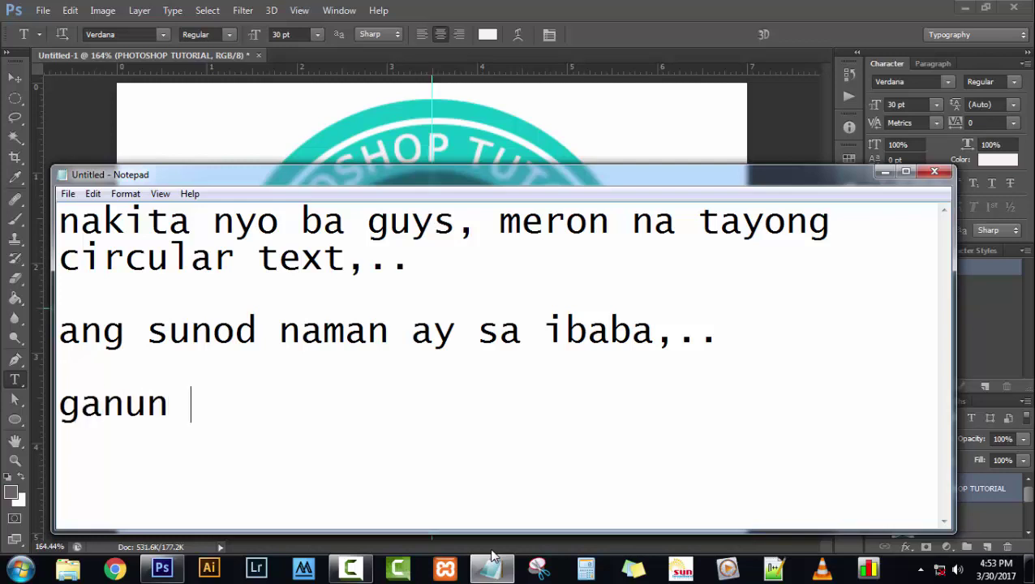
type("pa rin")
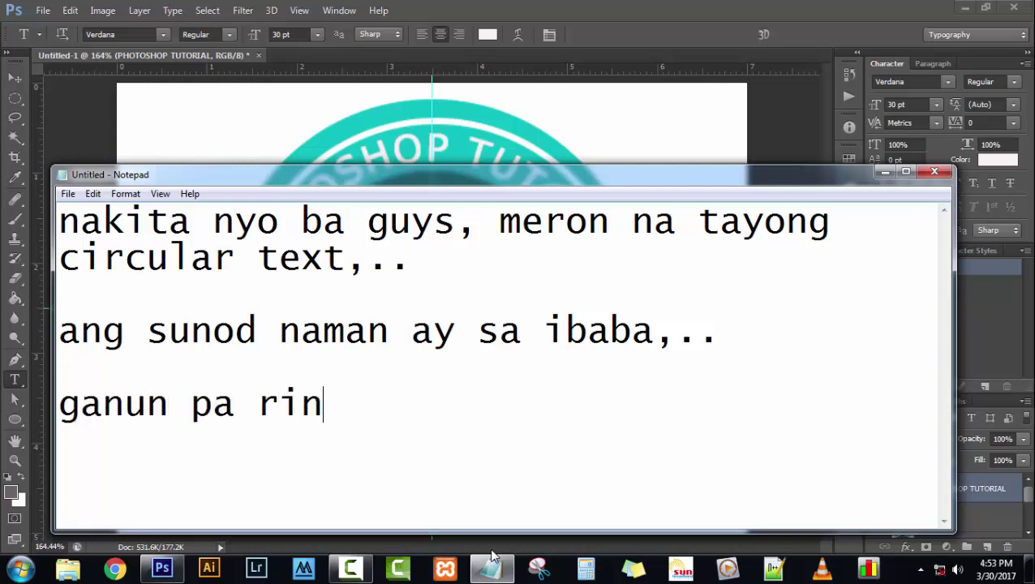
type(",.")
key("BackSpace")
Add 'gawa uli tayo ng path,.' and a new line 'bago maglagay ng text', fixing the typo.
type("g")
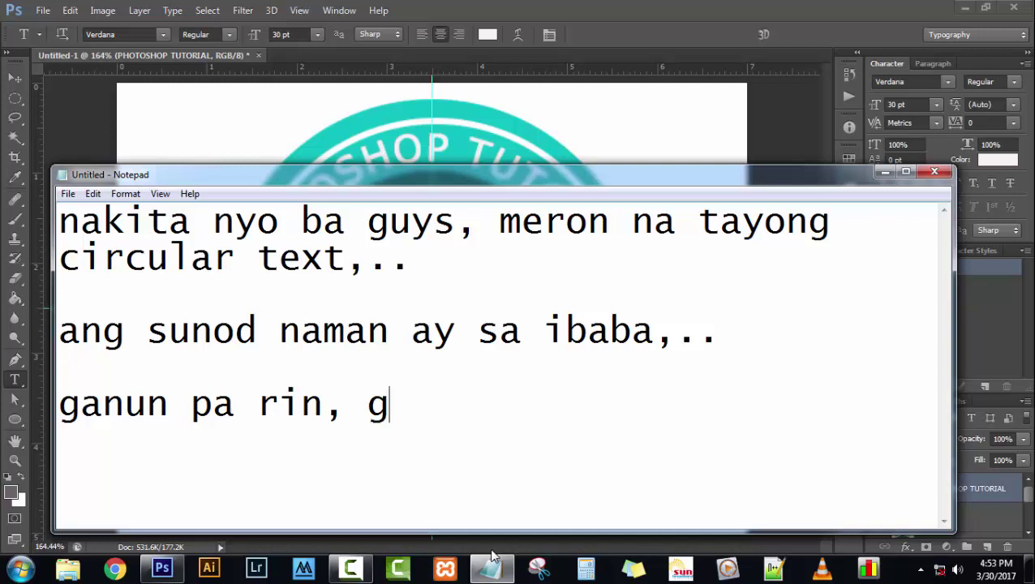
type("awa uli t")
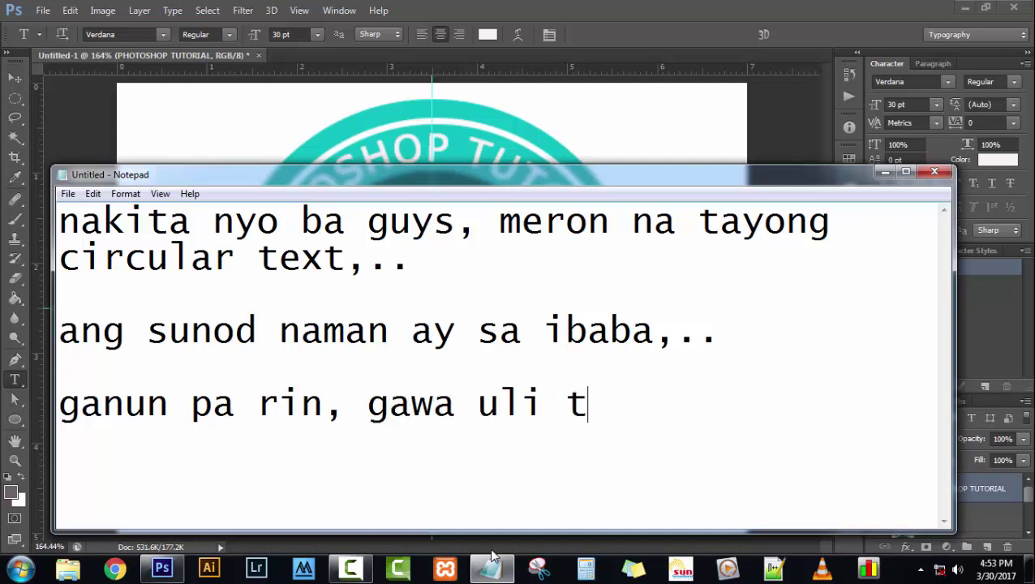
type("ayo ng p")
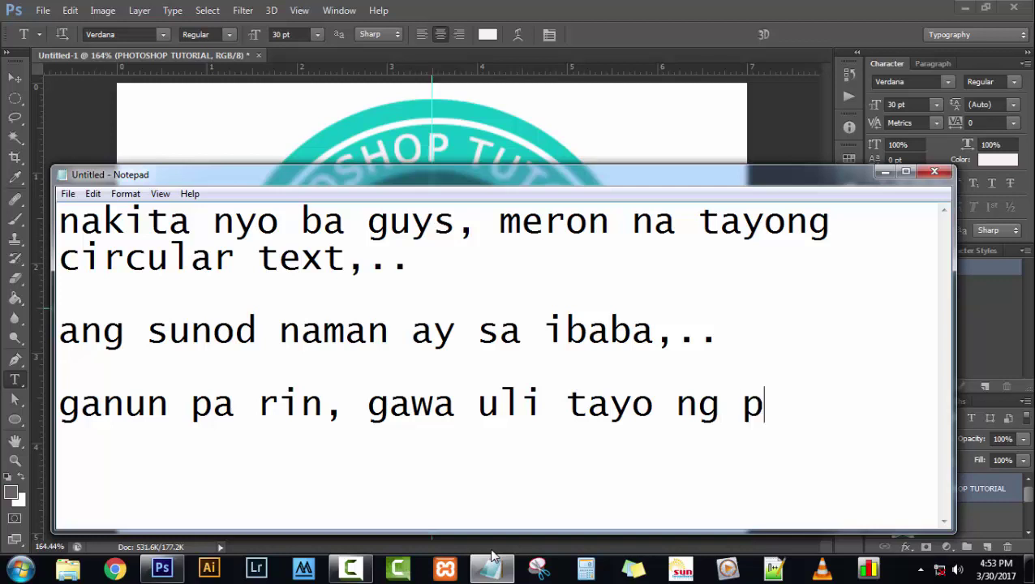
type("ath,.")
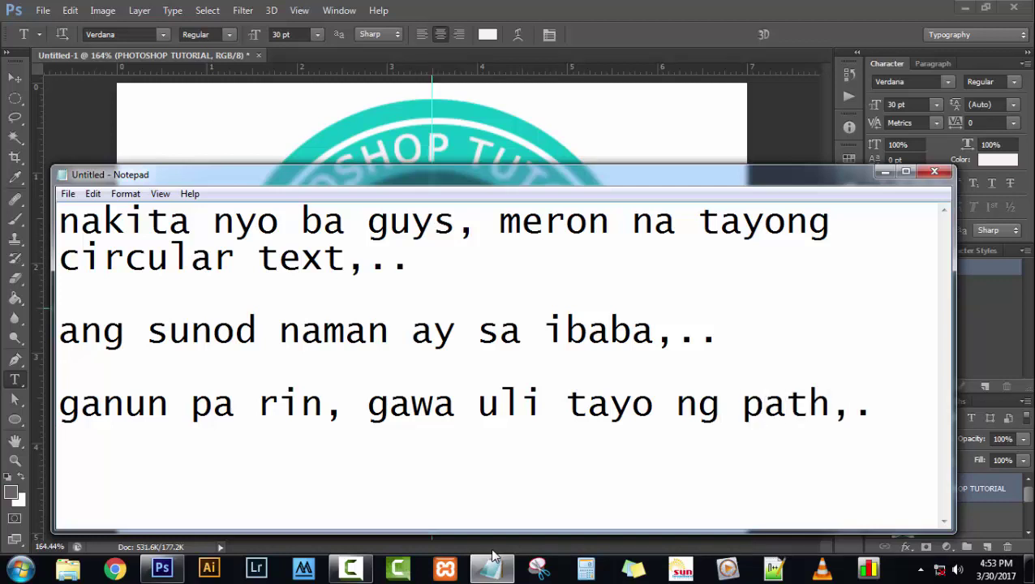
key("Return")
type("bago mag")
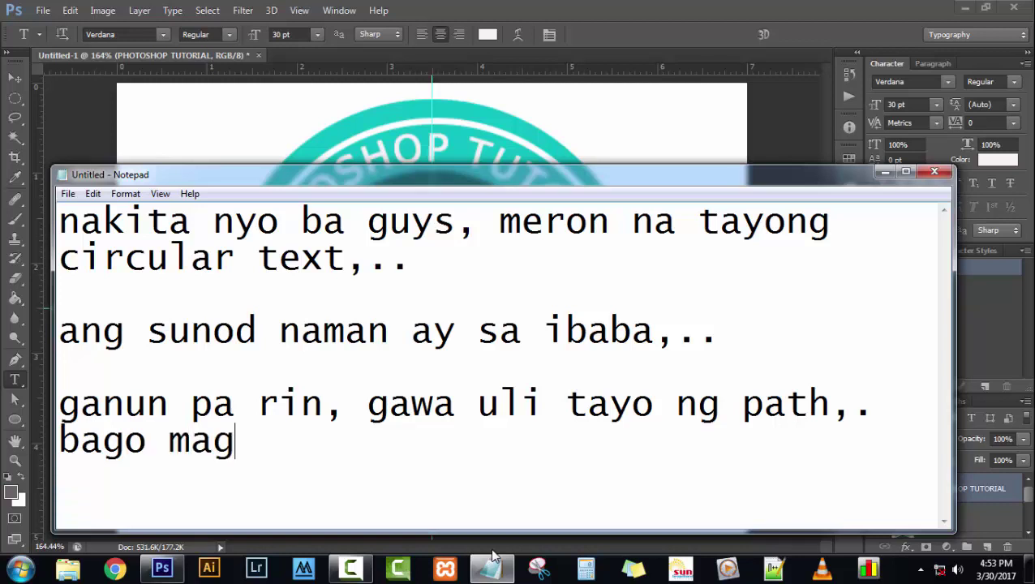
type("lagay ")
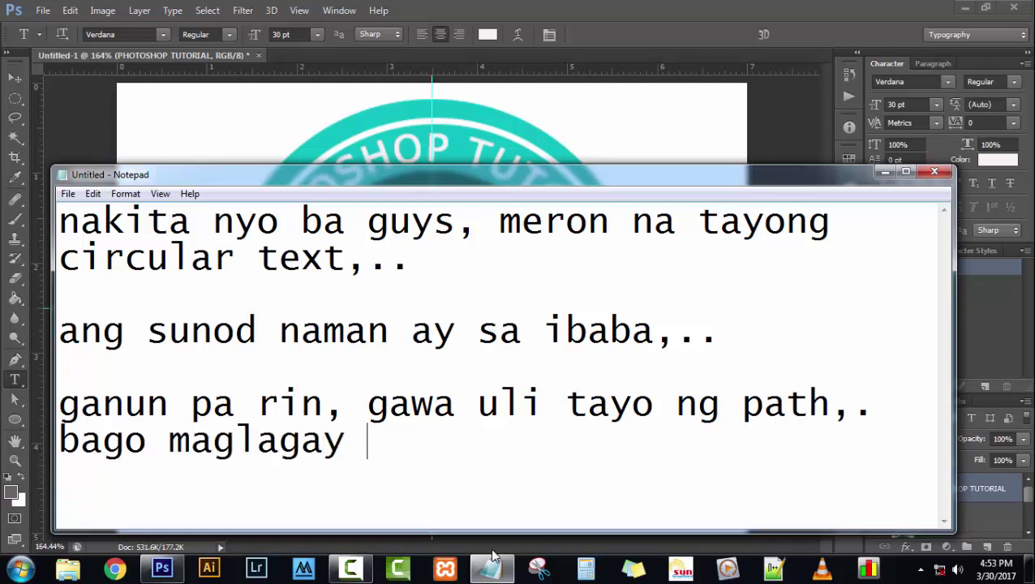
type("ng taext")
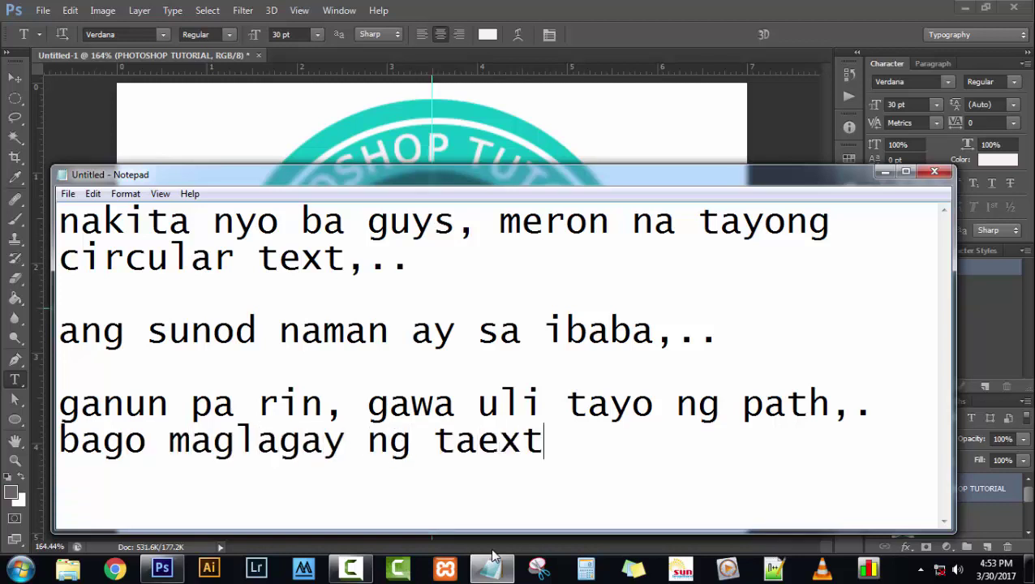
key("Left")
key("Left")
key("BackSpace")
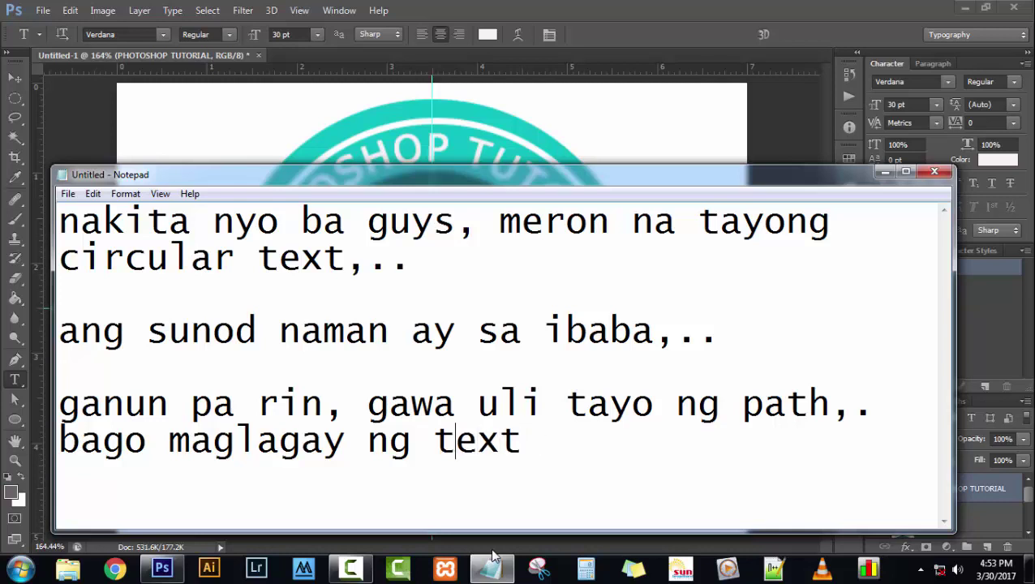
Hide Notepad and draw a second circular path about 3.22 in wide from the guide crossing.
left_click(885, 174)
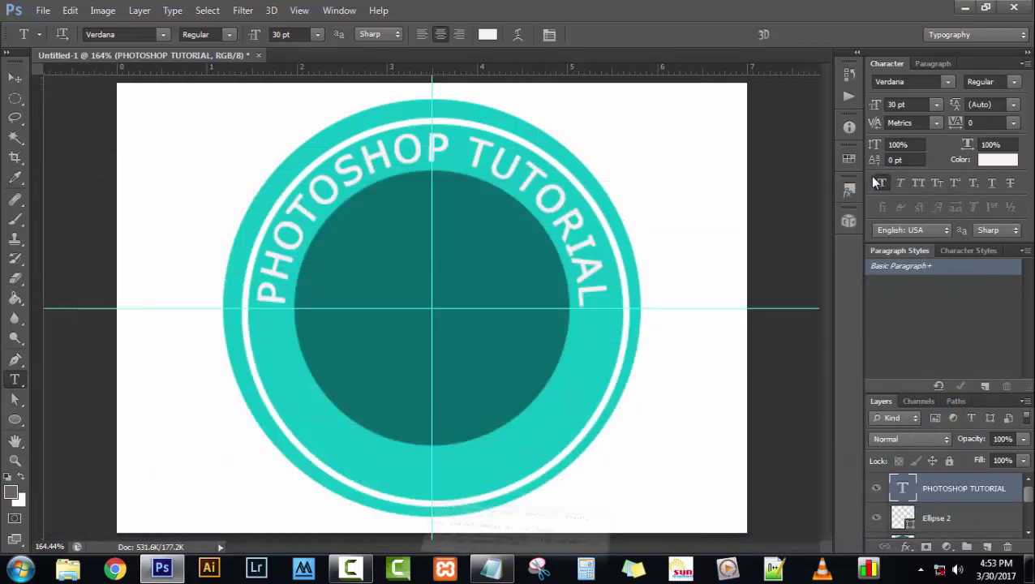
left_click(15, 420)
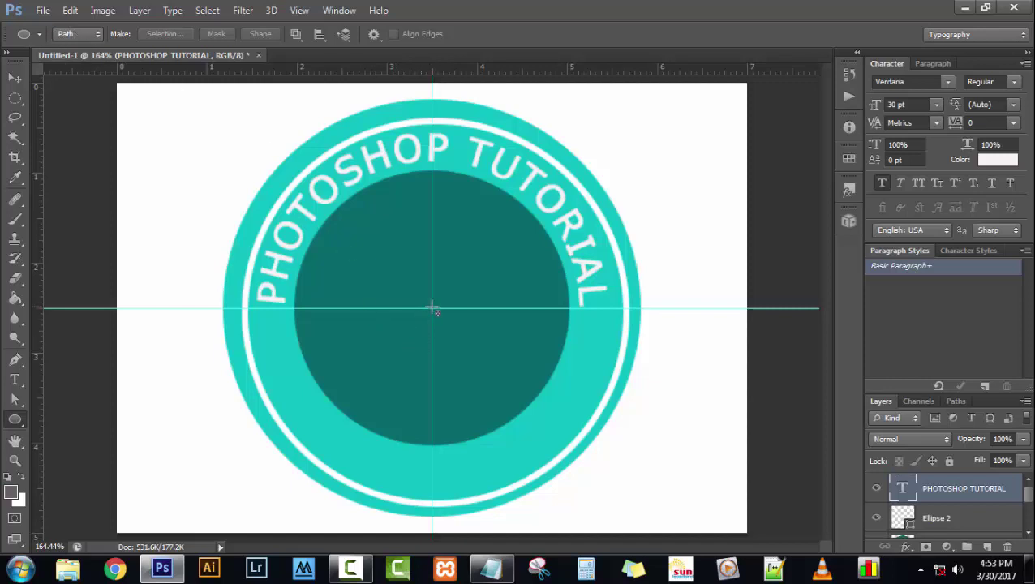
left_click_drag(433, 308, 576, 505)
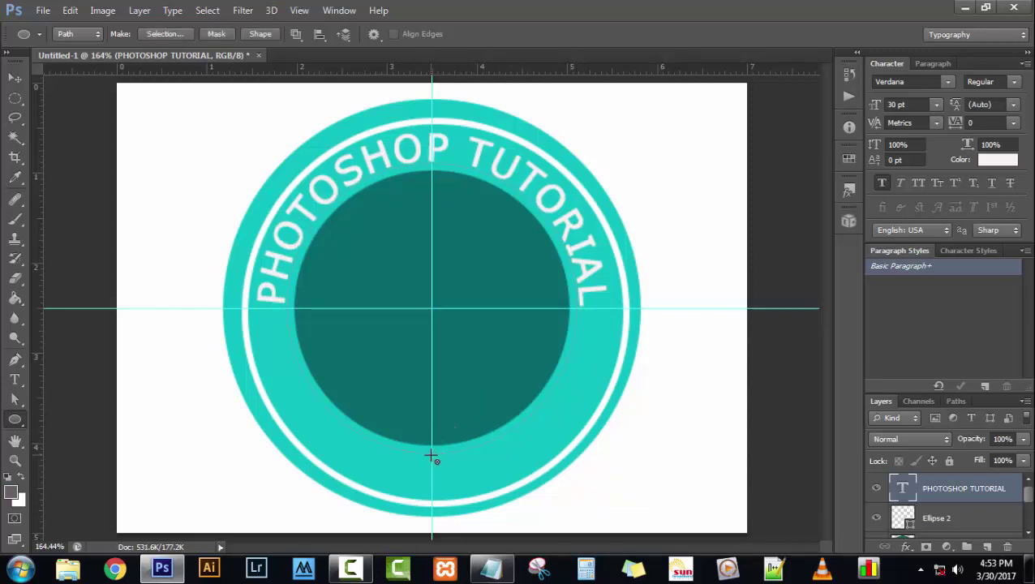
left_click(15, 379)
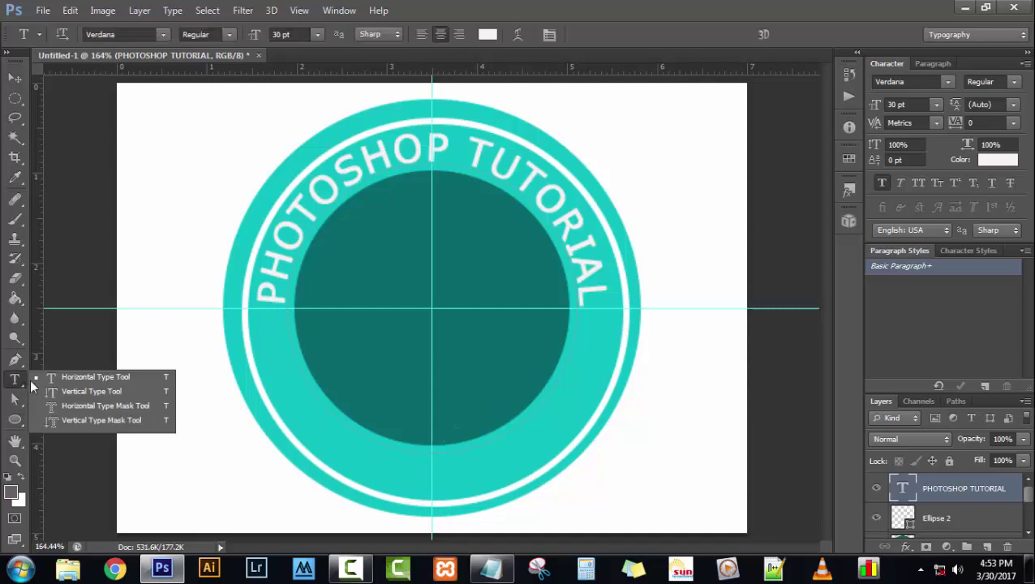
Try starting text on the bottom of the circular path, discarding the misplaced attempts.
left_click(50, 376)
left_click(394, 444)
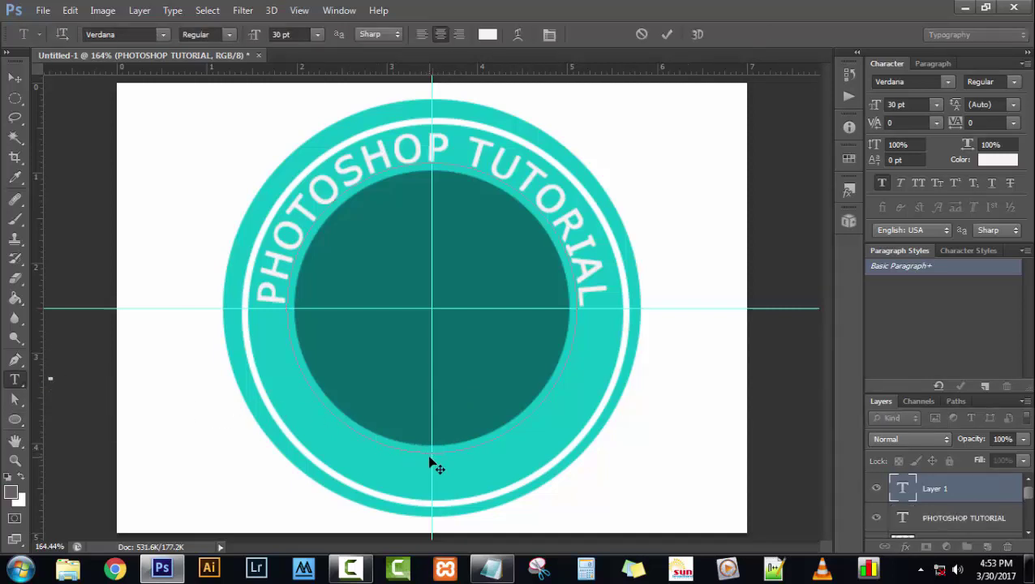
left_click(641, 34)
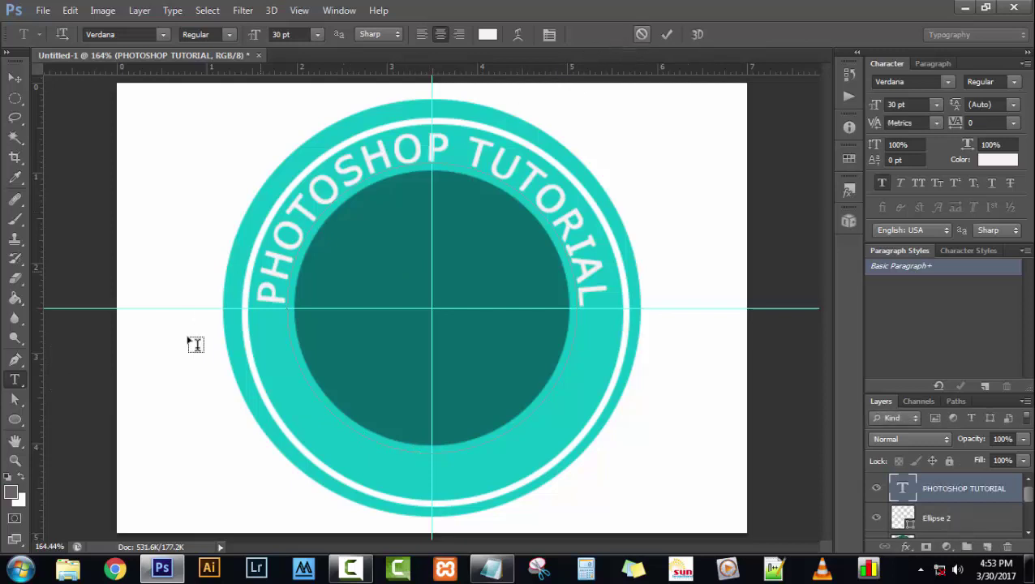
left_click(432, 451)
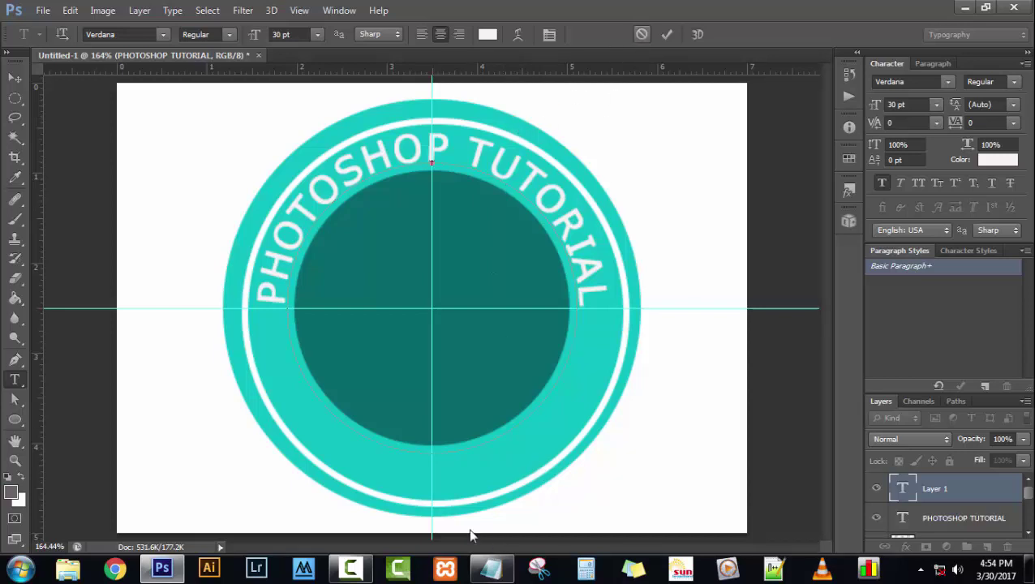
left_click(438, 465)
type("in")
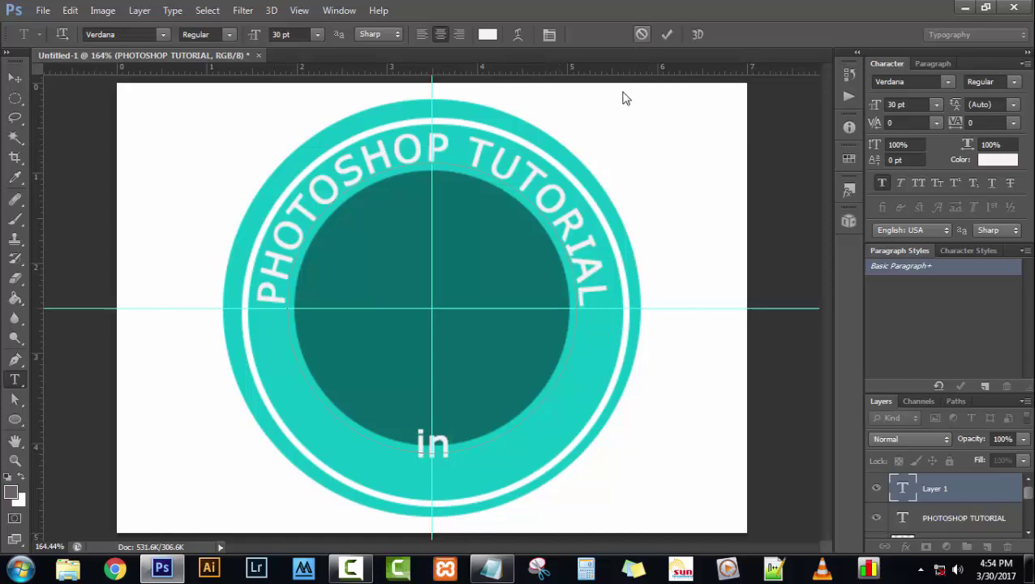
key("Escape")
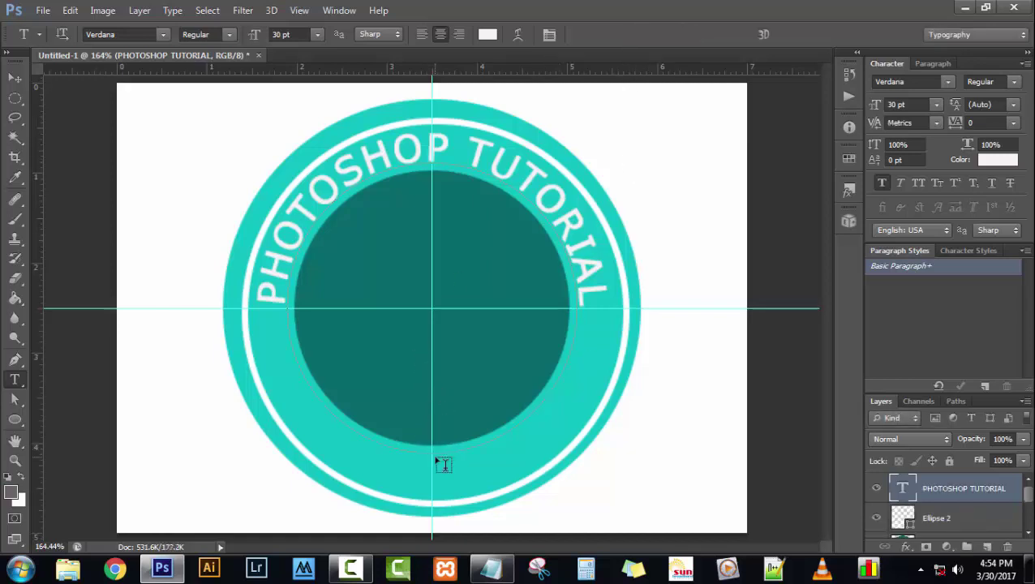
Type 'IN TAGALOG' on the bottom of the circular path and commit it.
left_click(433, 445)
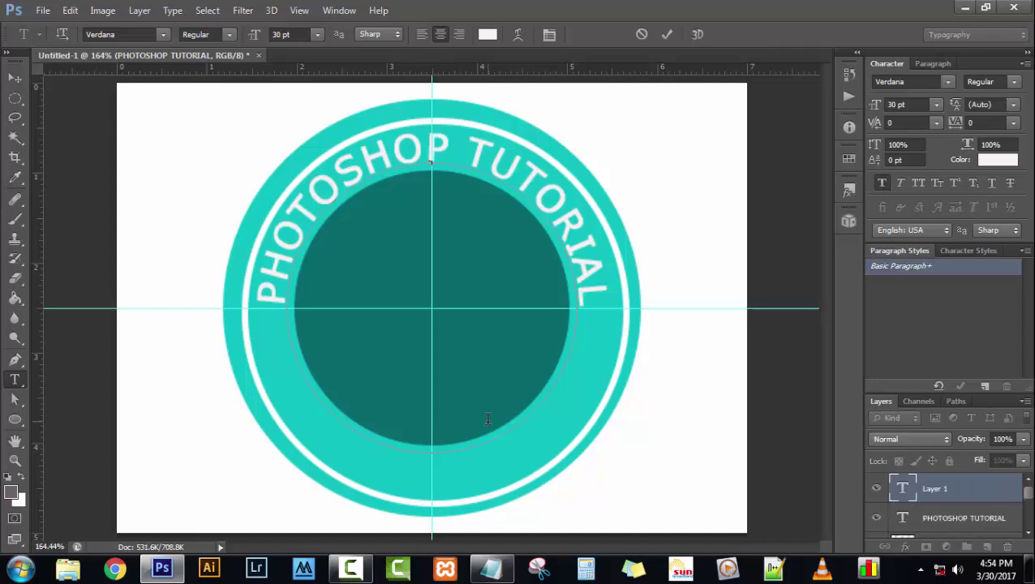
type("in")
key("ctrl+a")
key("BackSpace")
type("IN TAGALOG")
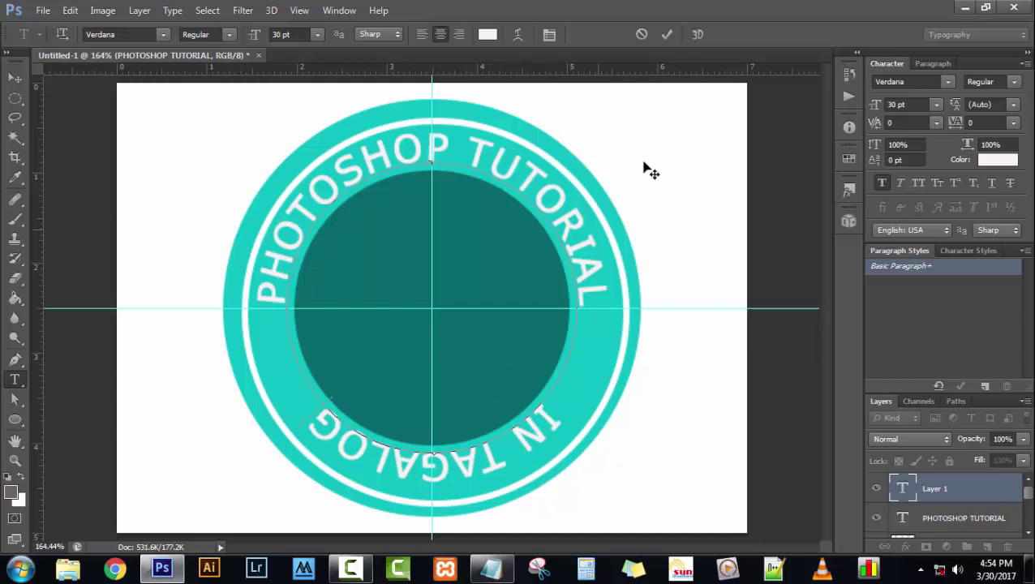
left_click(668, 35)
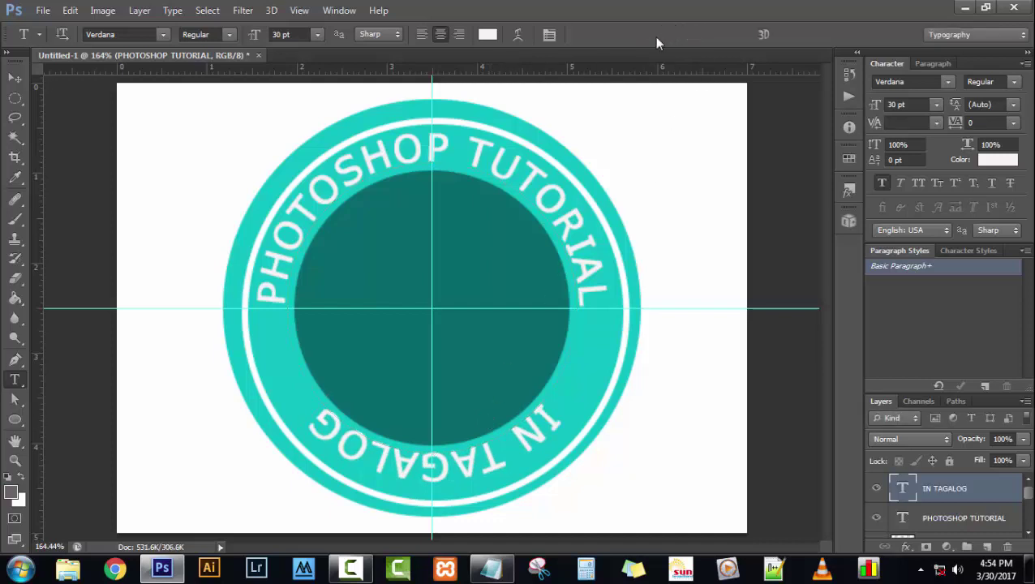
Replace the note with a line saying the text was made but came out upside down.
left_click(491, 570)
key("ctrl+a")
key("Delete")
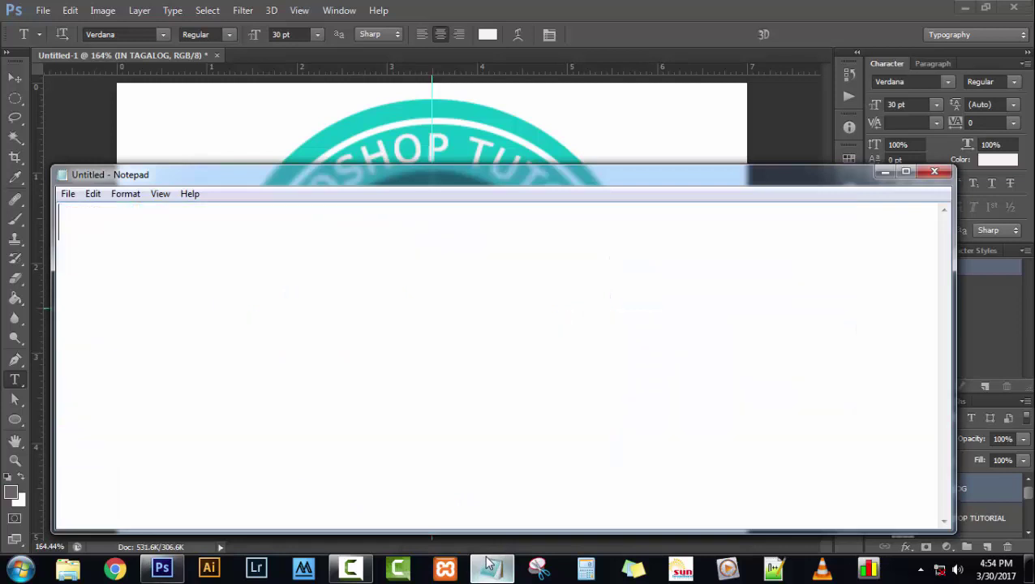
type("NGAYON")
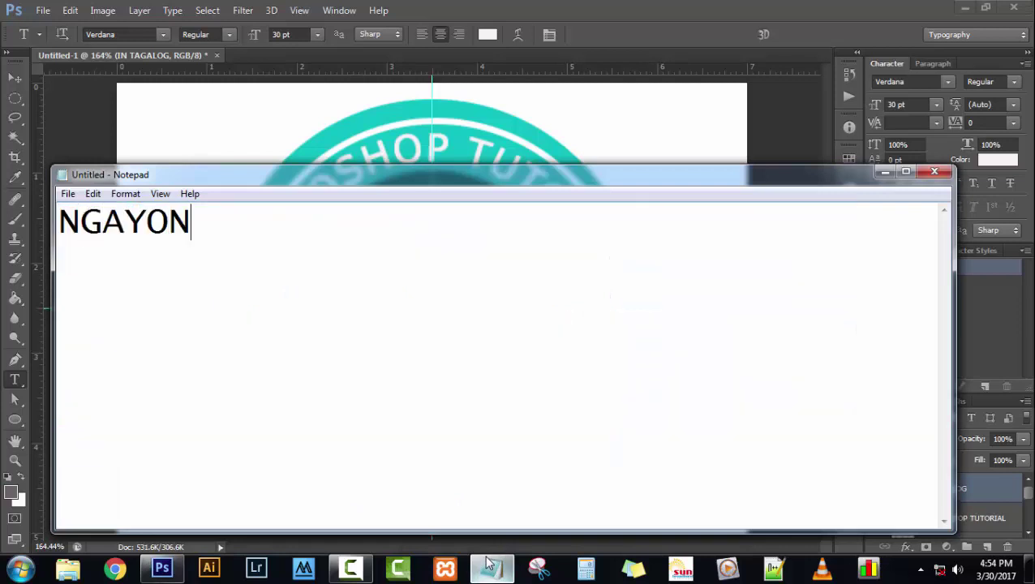
key("BackSpace")
key("BackSpace")
key("BackSpace")
key("BackSpace")
type("ngay")
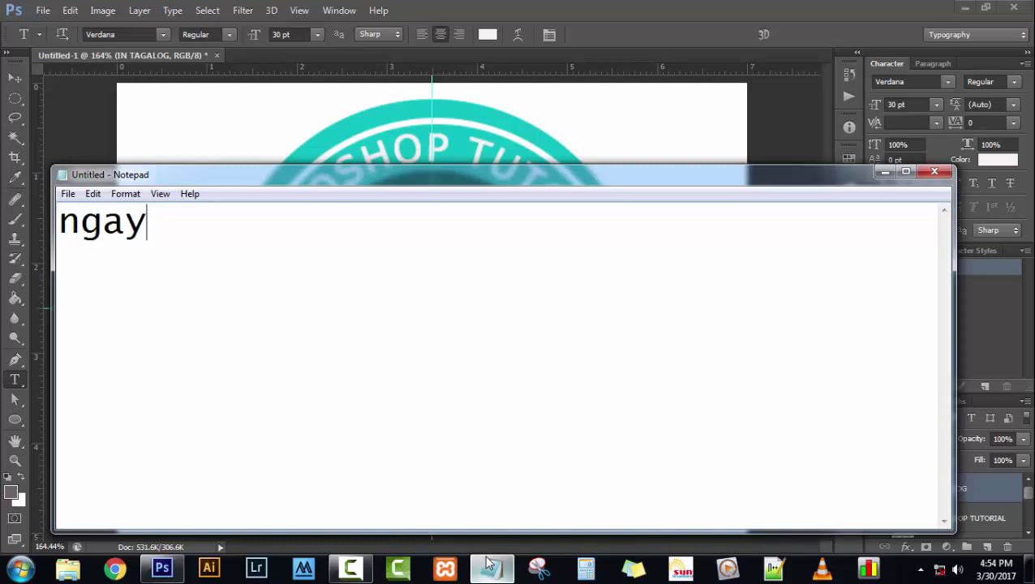
type("on nak")
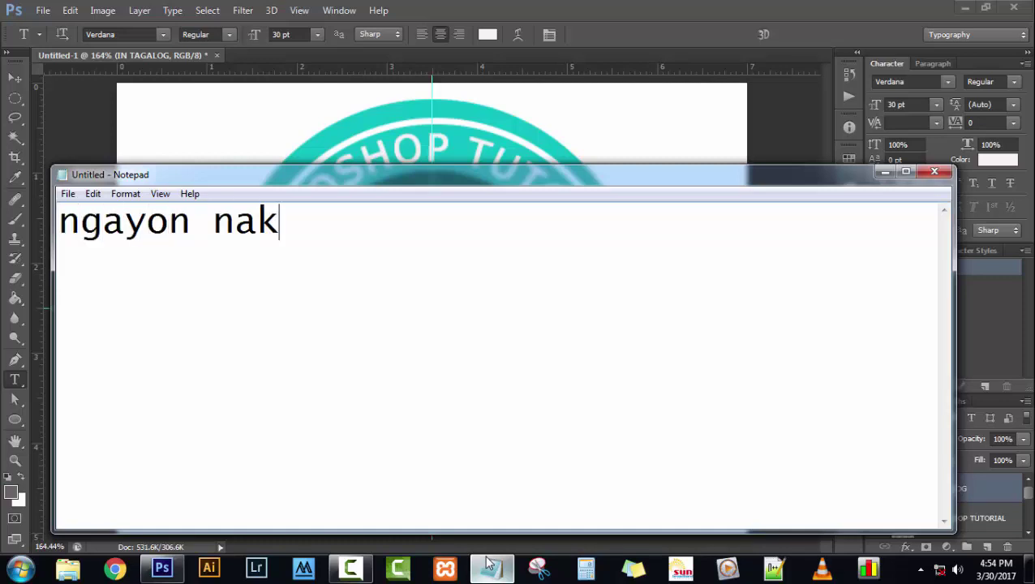
type("agawa ")
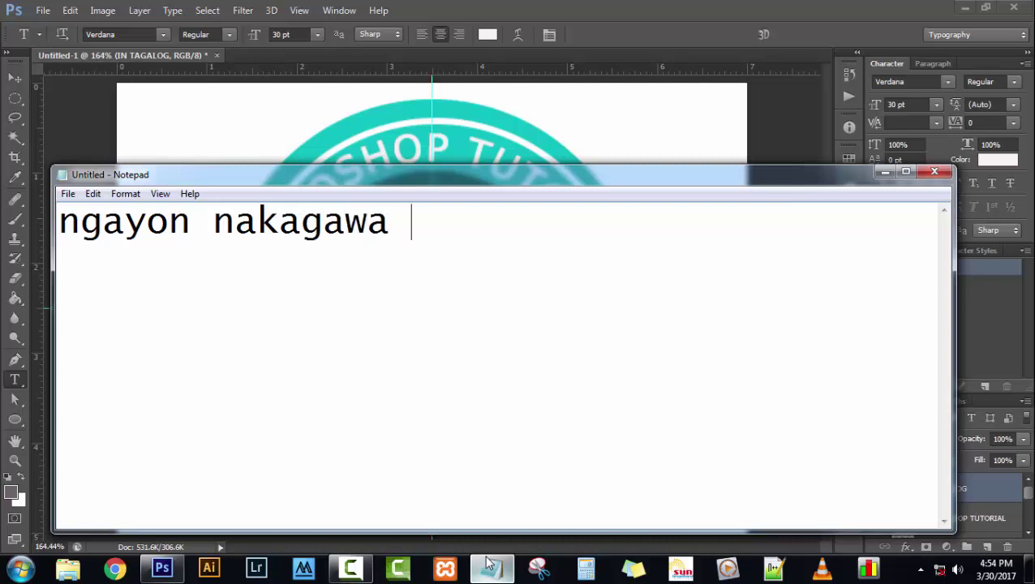
type("na tayo ")
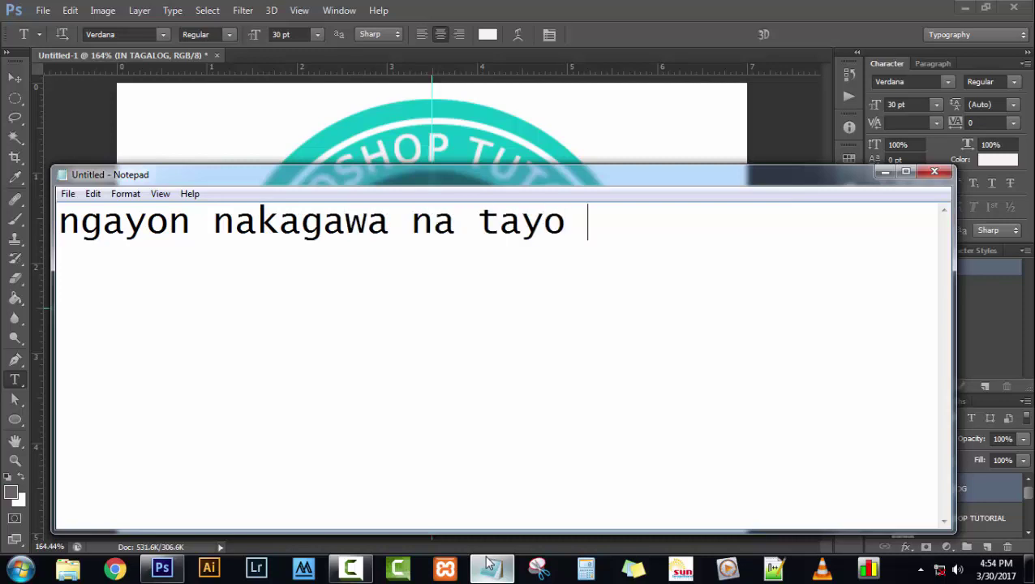
type(", pe")
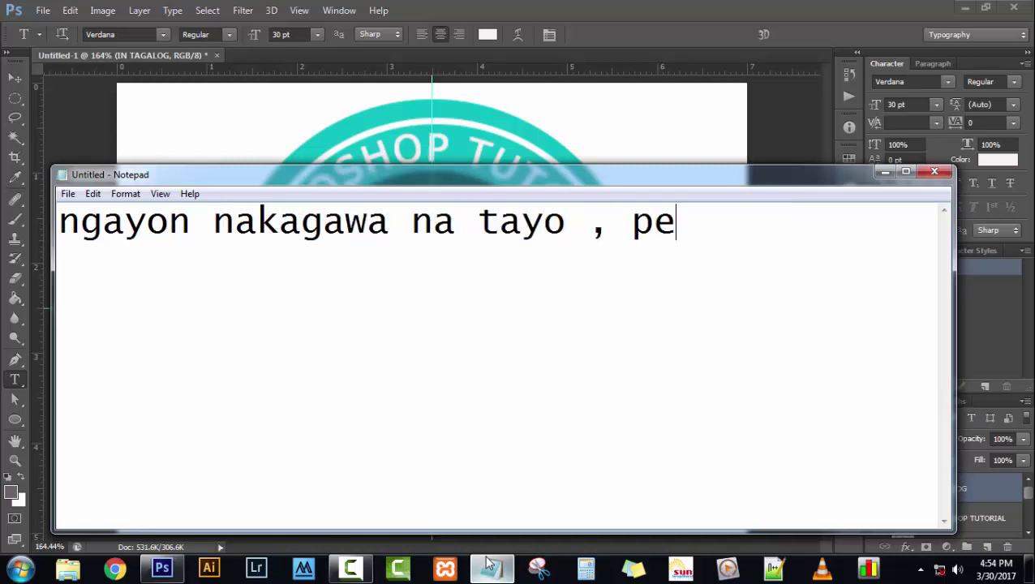
type("ro naka")
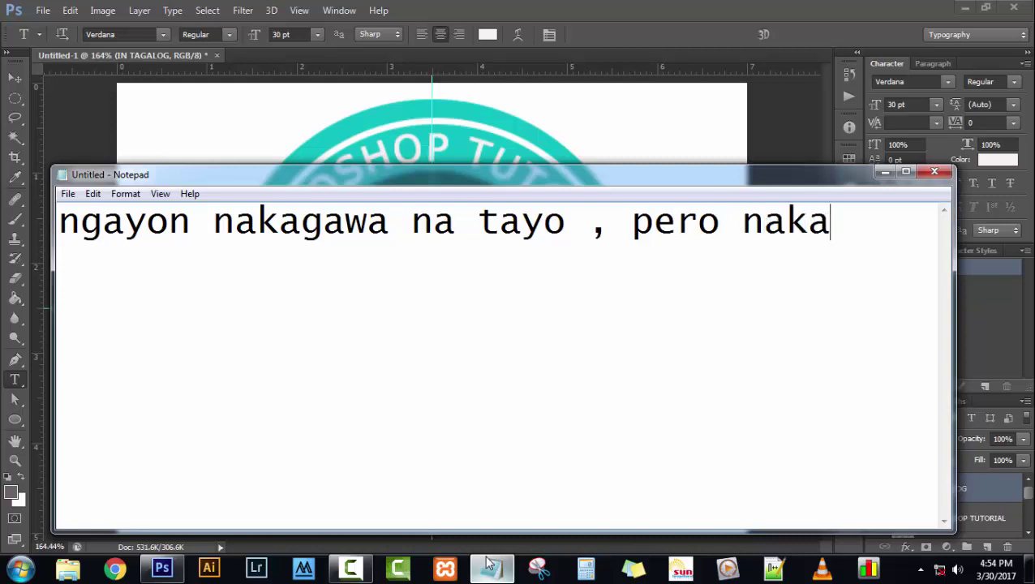
type("balig")
type("ta")
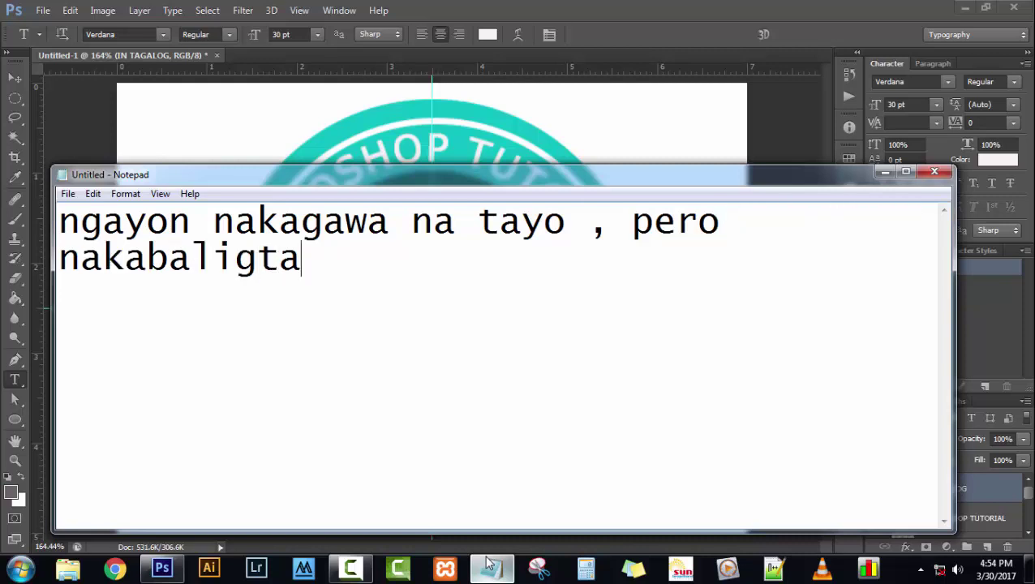
type("d sysa")
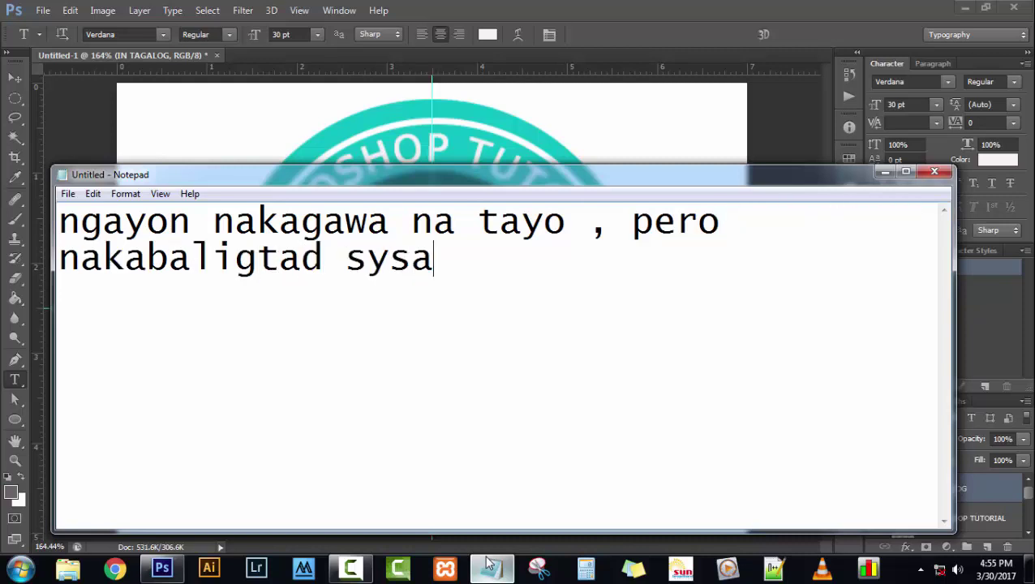
key("BackSpace")
key("BackSpace")
type("a,. ")
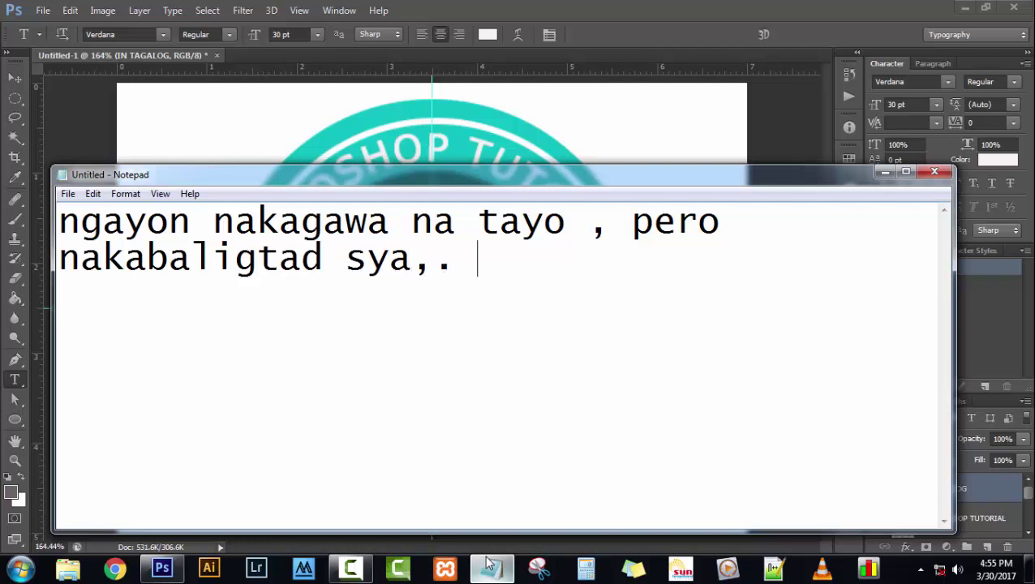
type("ang")
key("BackSpace")
key("BackSpace")
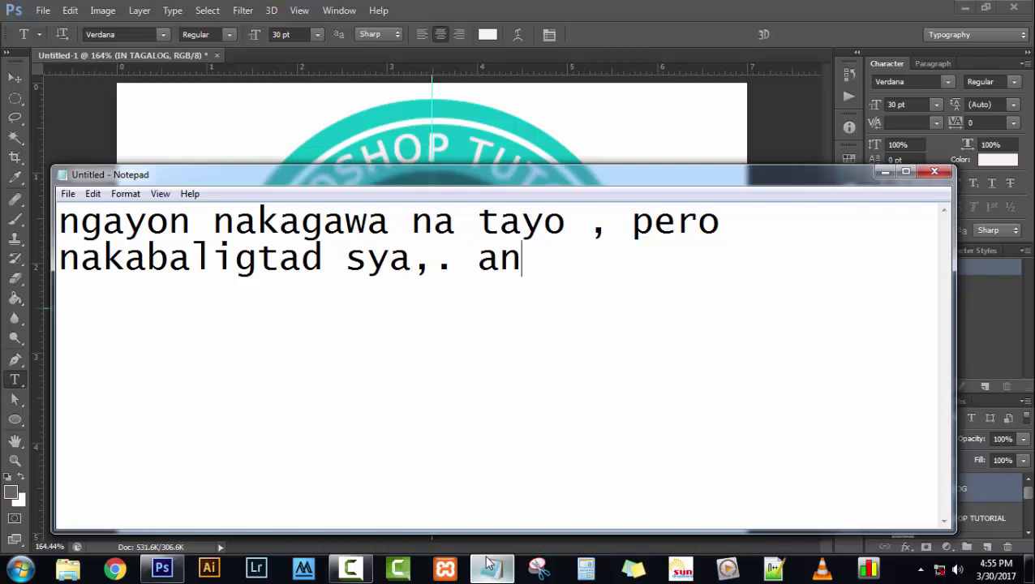
key("BackSpace")
key("BackSpace")
Add lines 'panu natin sya, aayusin ,.' and 'madali lng guys,.', then clear and hide Notepad.
key("Return")
key("Return")
key("Return")
type("p")
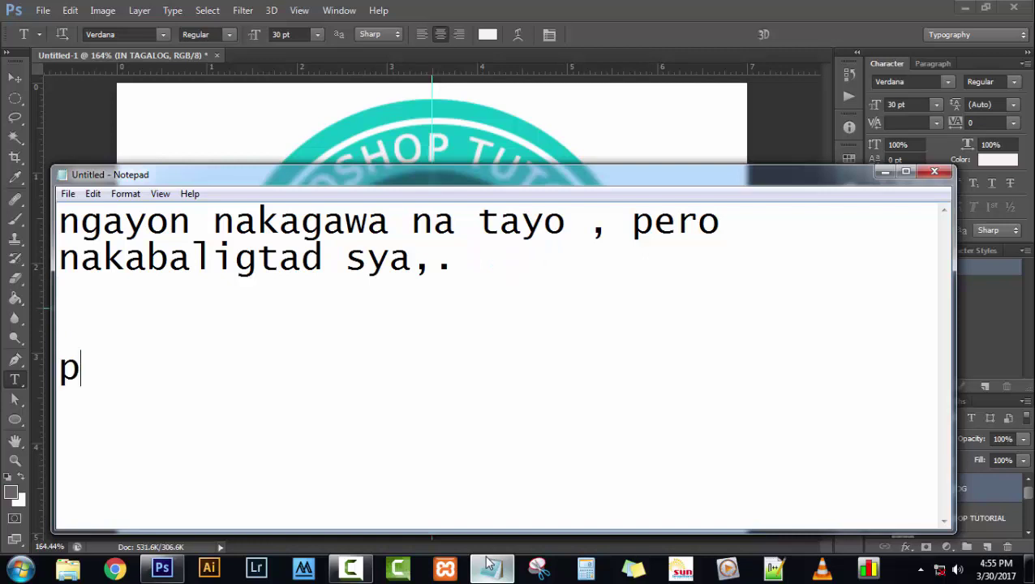
type("anu natin ")
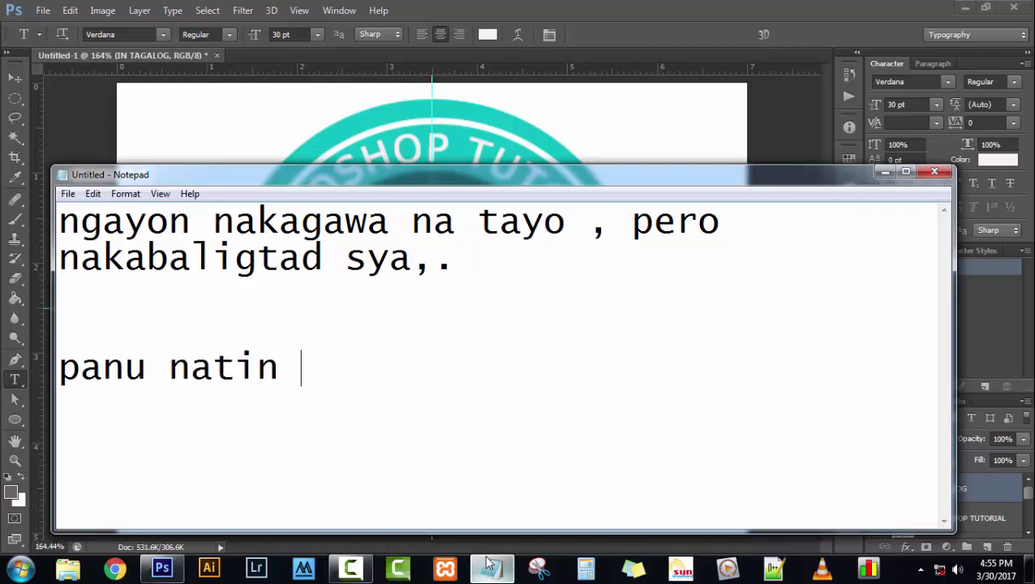
type("sya,")
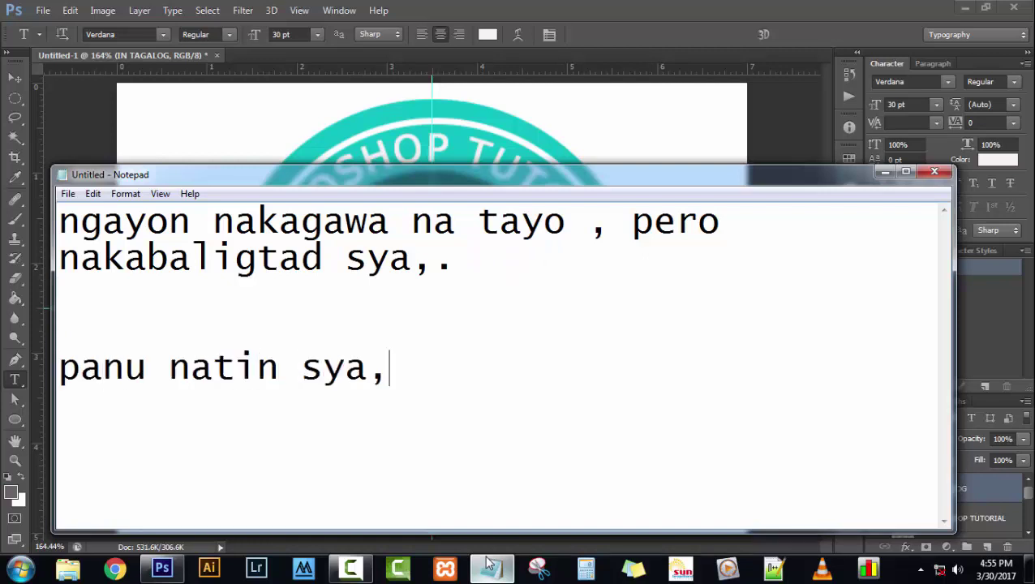
type(" aayusin")
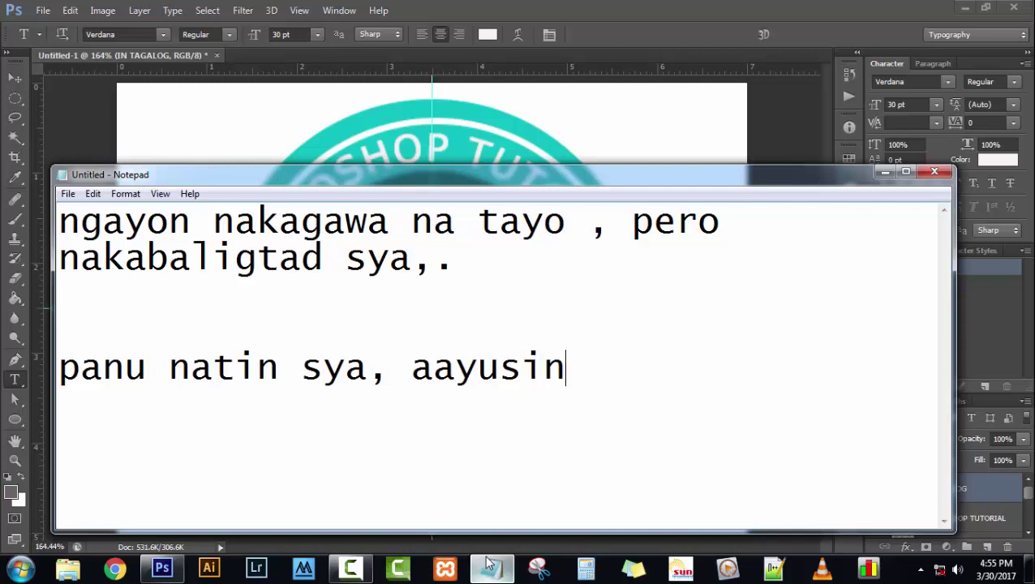
type(" ,.")
key("Return")
key("Return")
type("madali ")
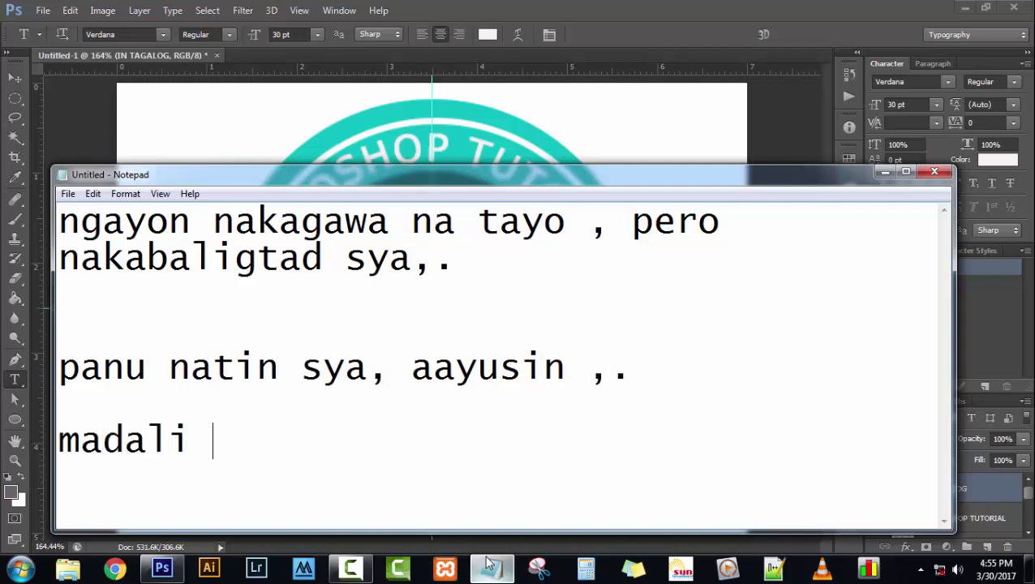
type("lng,..")
key("BackSpace")
key("BackSpace")
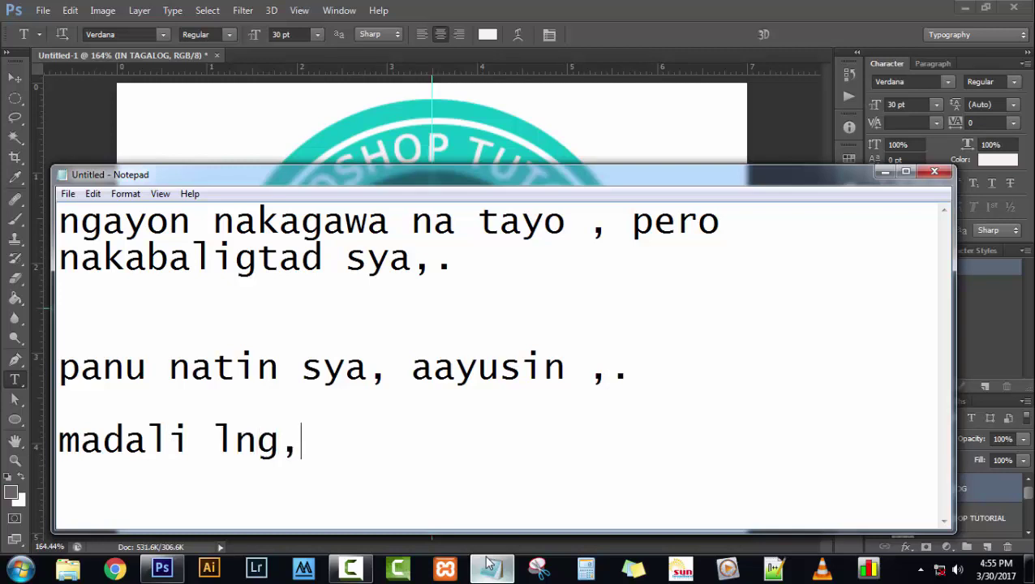
type("guys,.")
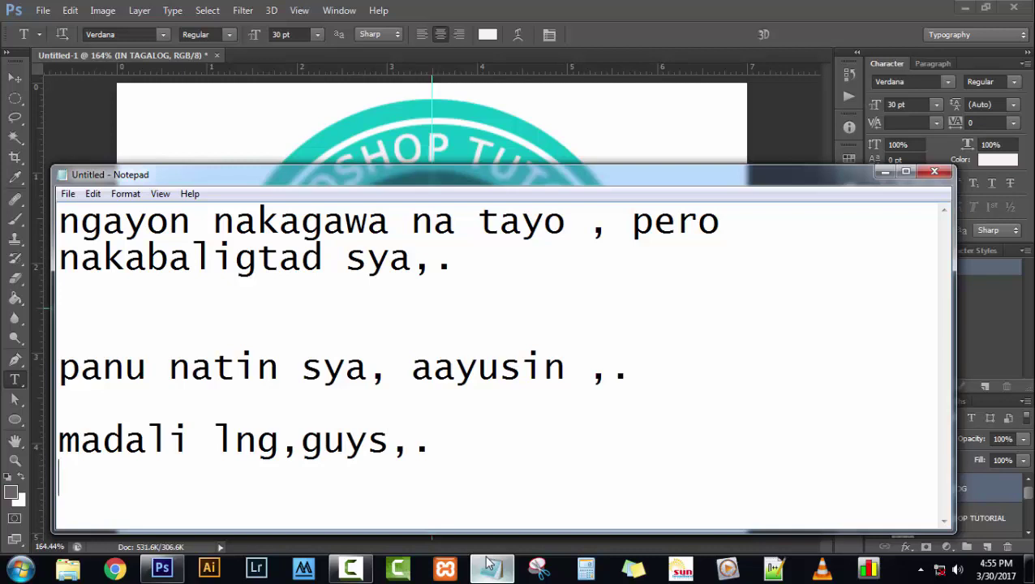
key("ctrl+a")
key("Delete")
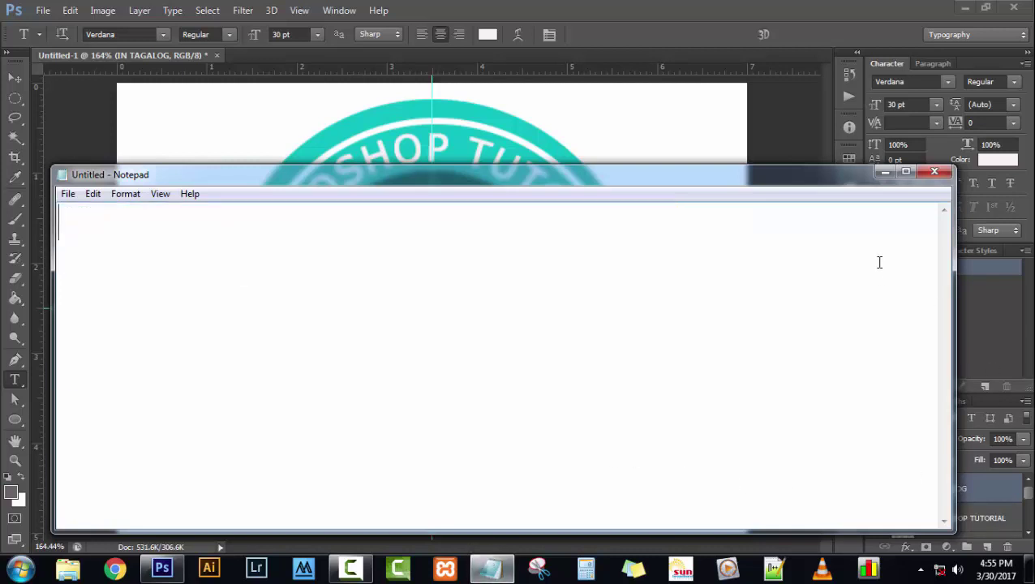
left_click(885, 172)
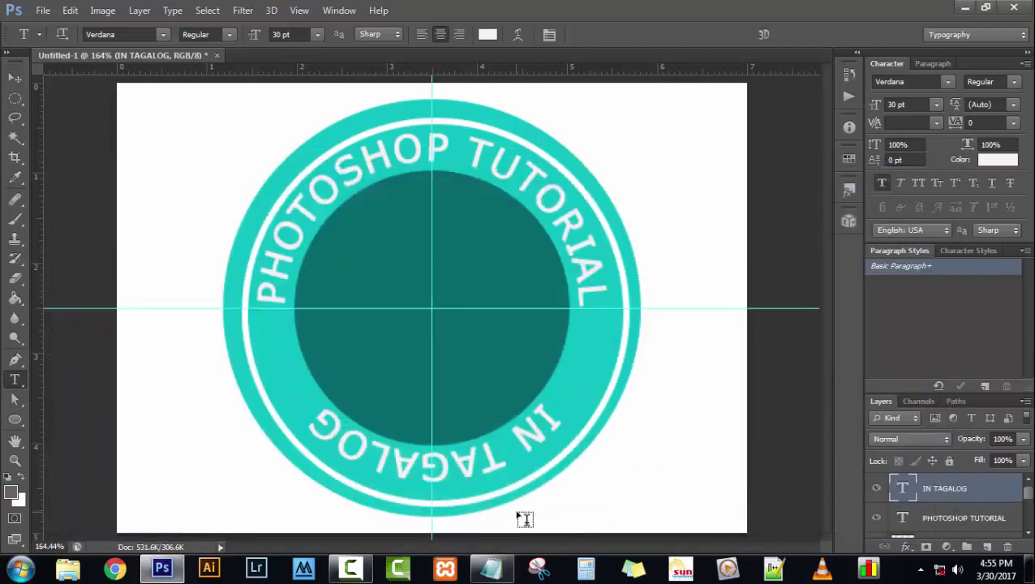
Select the Path Selection tool, then note 'piliin nyo lng ang direction tool ..' and 'pagmasdan mabuti ang arrow'.
left_click(13, 399)
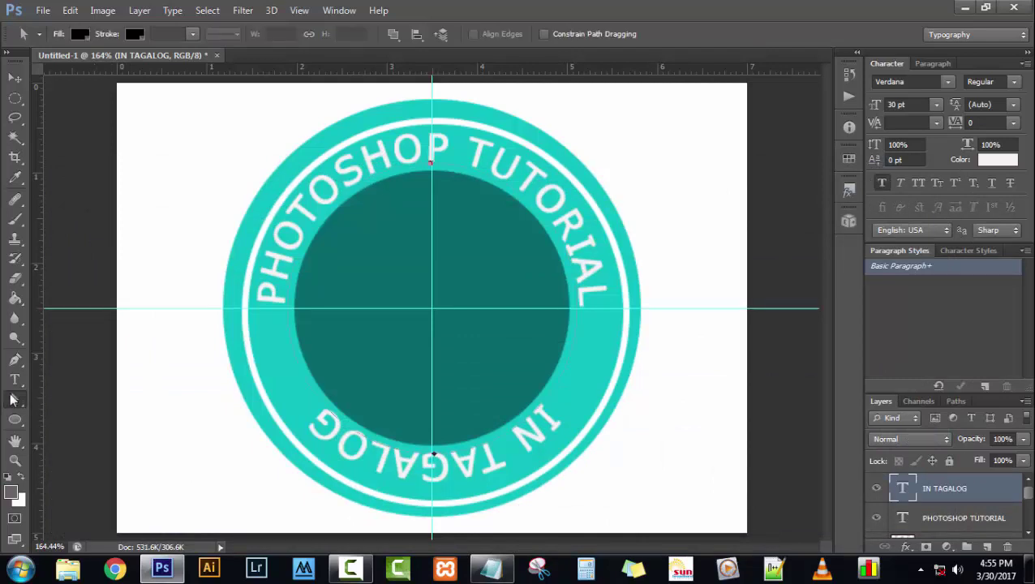
left_click(490, 568)
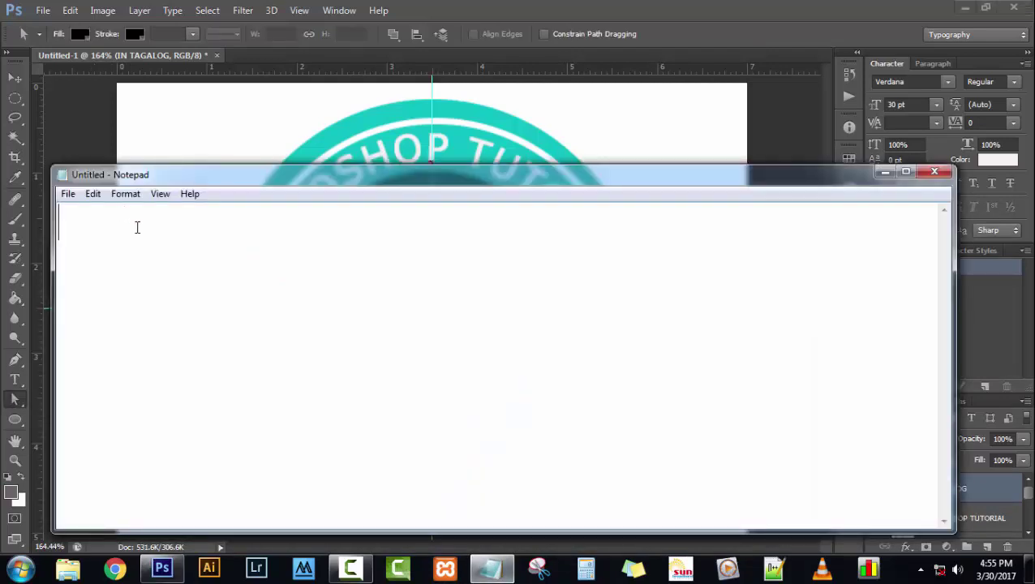
type("pilj")
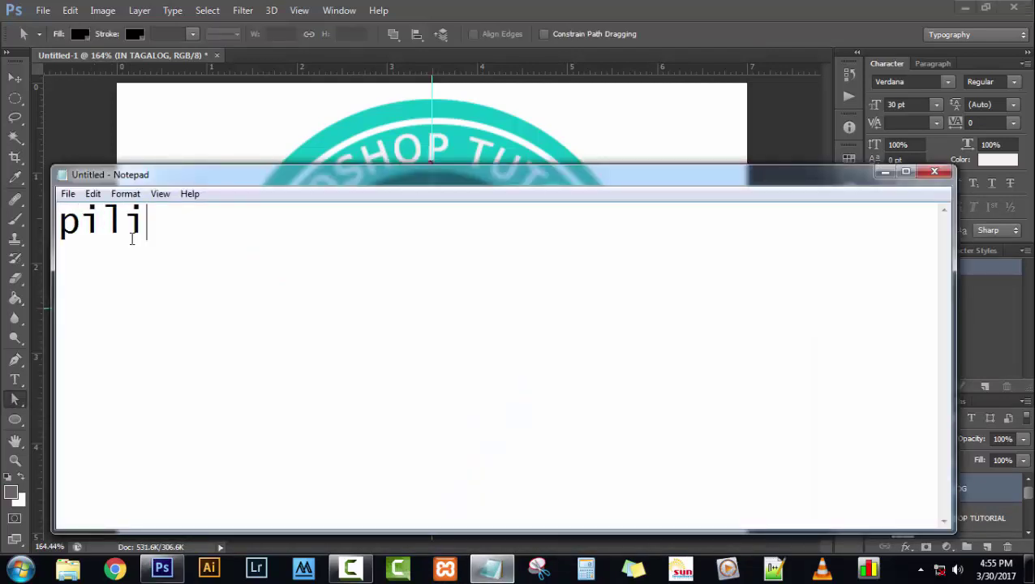
type("inn")
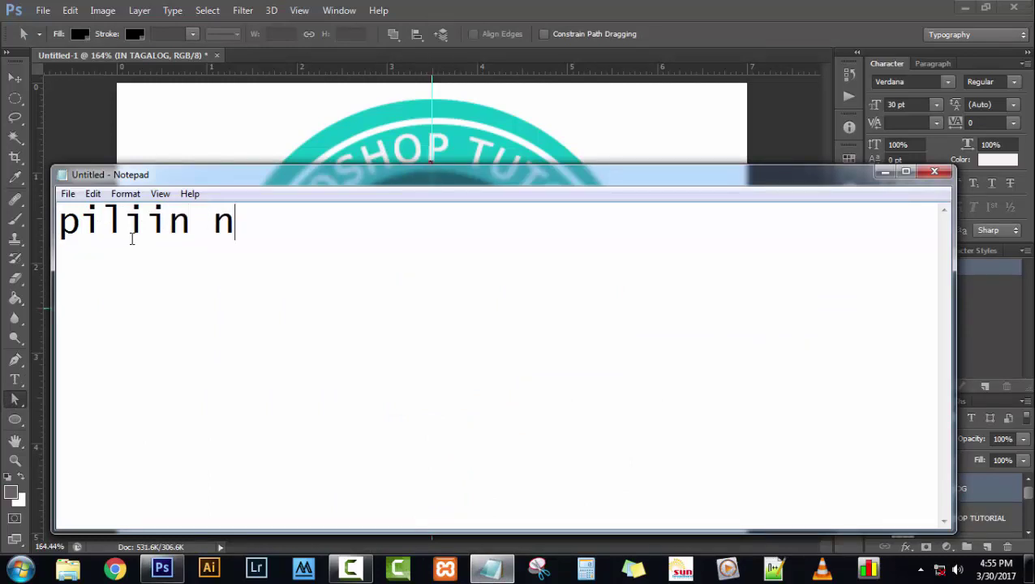
type("yo lng an")
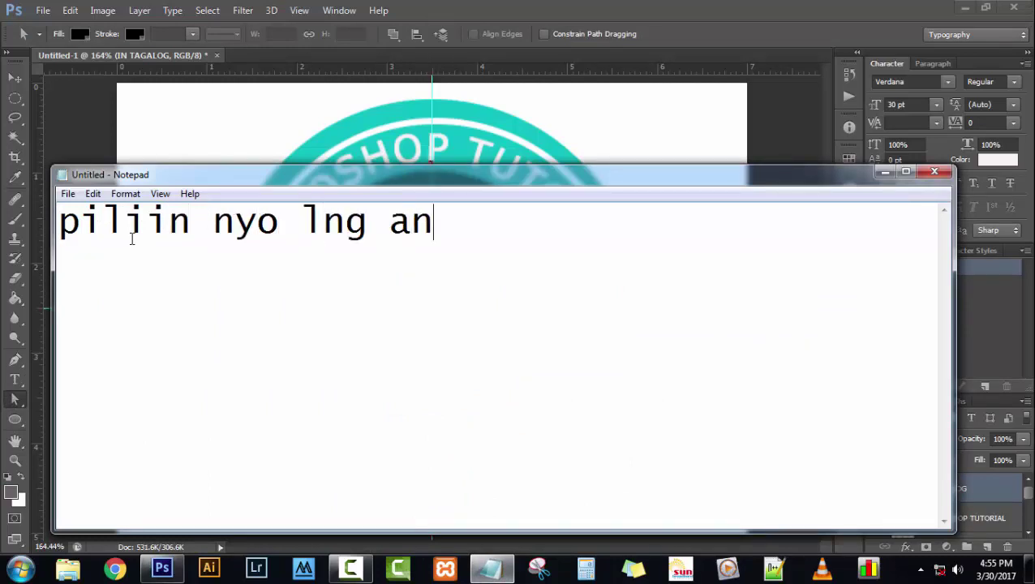
type("g di")
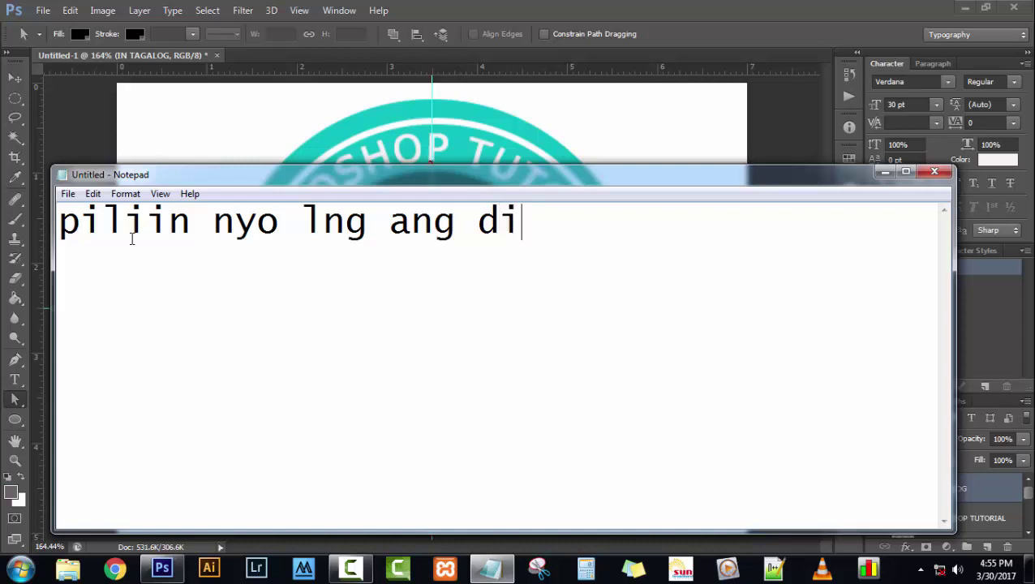
type("rex")
key("BackSpace")
type("ctio")
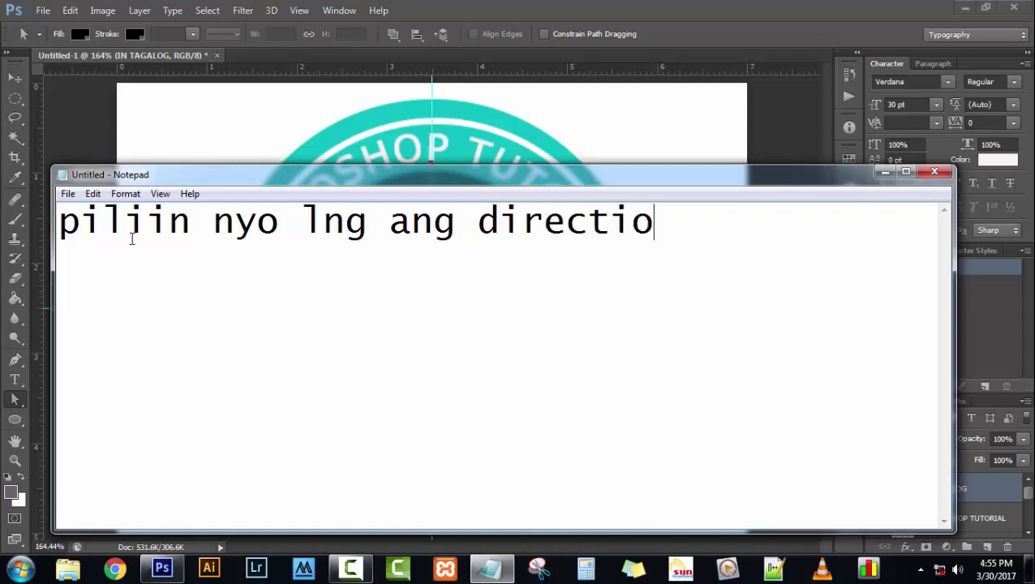
type("n tool ")
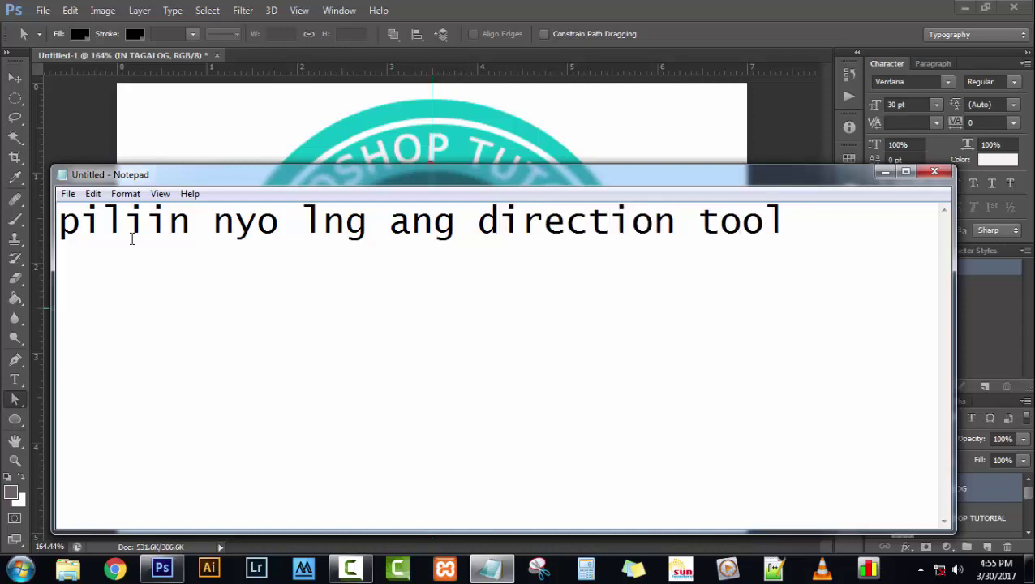
type("na")
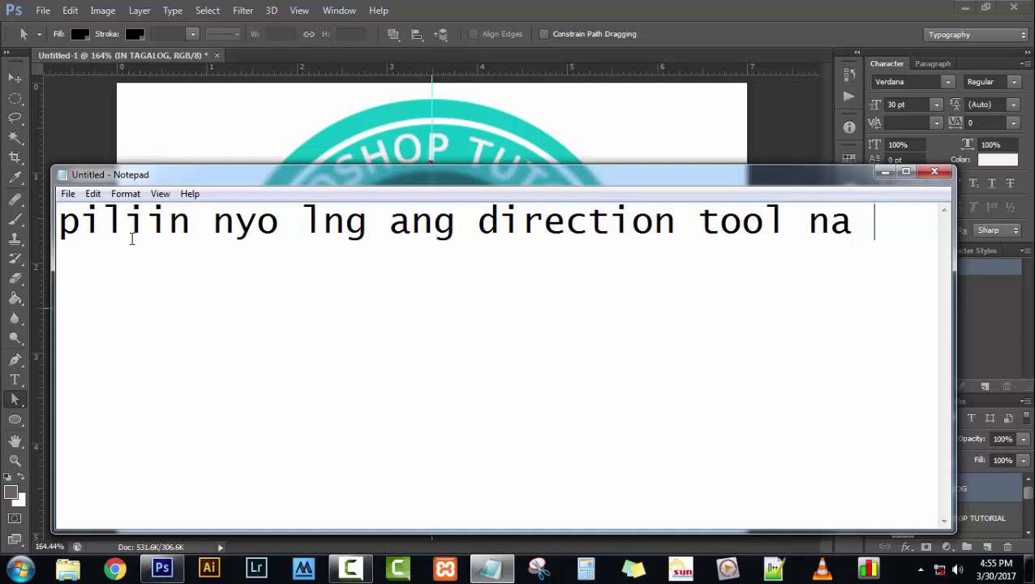
key("BackSpace")
key("BackSpace")
key("BackSpace")
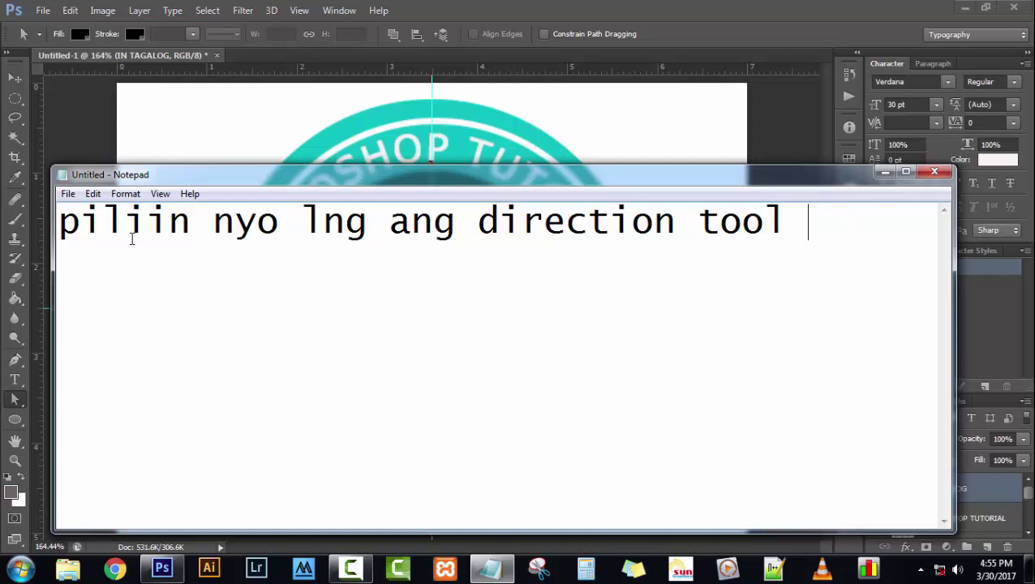
type("..")
key("Return")
key("Return")
type("p")
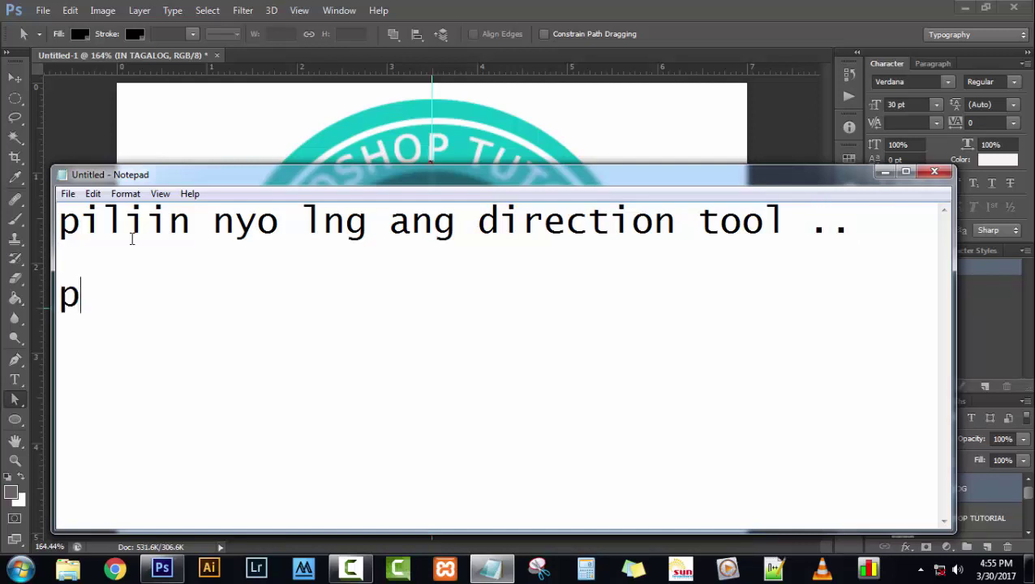
type("agmasda")
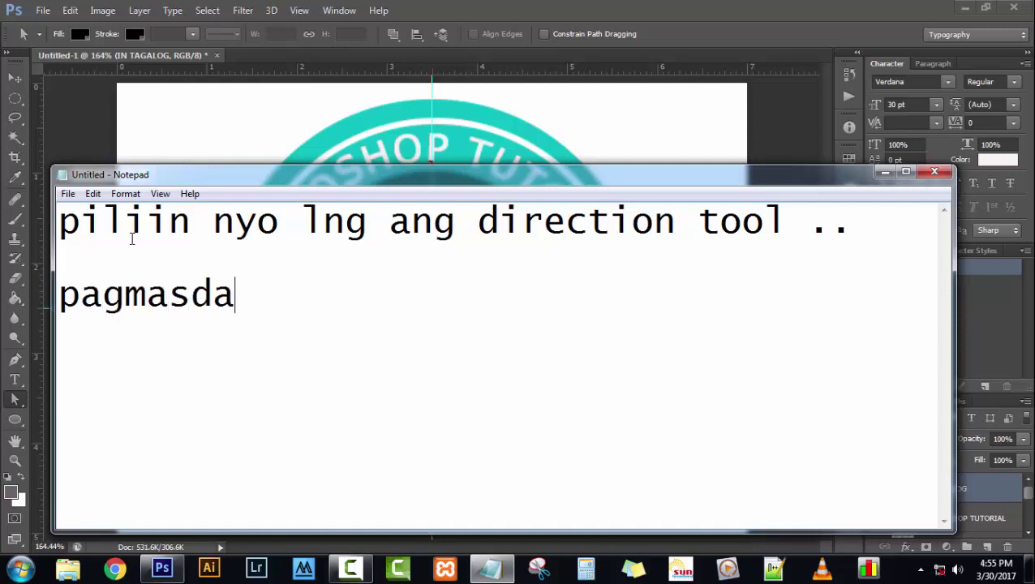
type("n mabuti a")
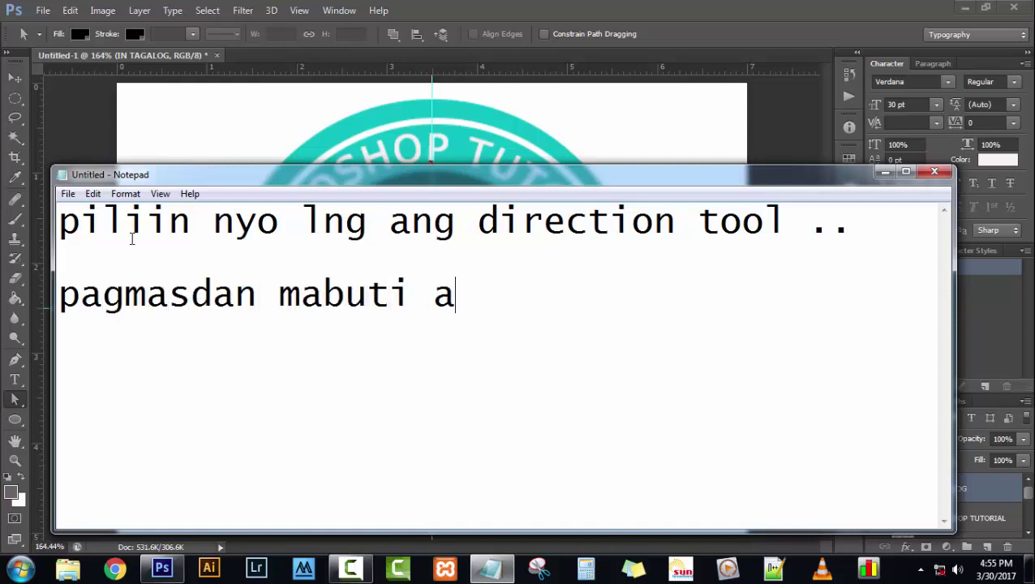
type("ng ")
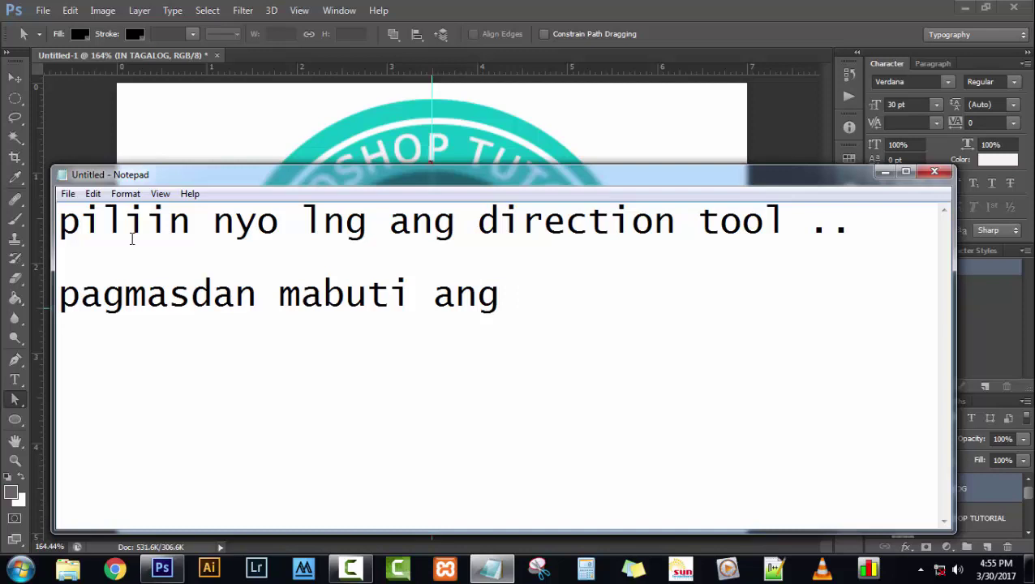
type("arrow,.")
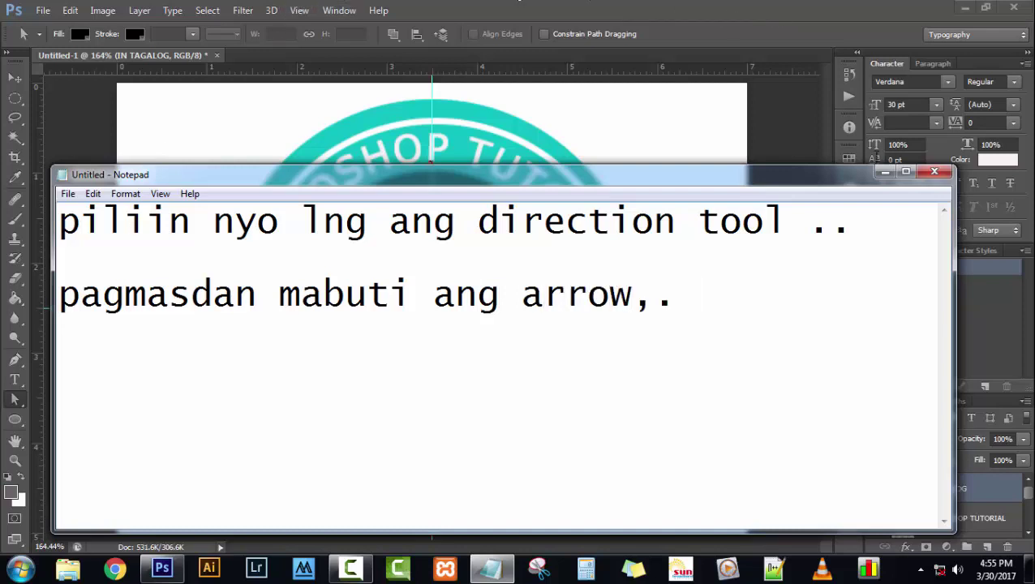
Drag the path marker with the Direct Selection tool so 'IN TAGALOG' reads upright along the bottom.
left_click(885, 171)
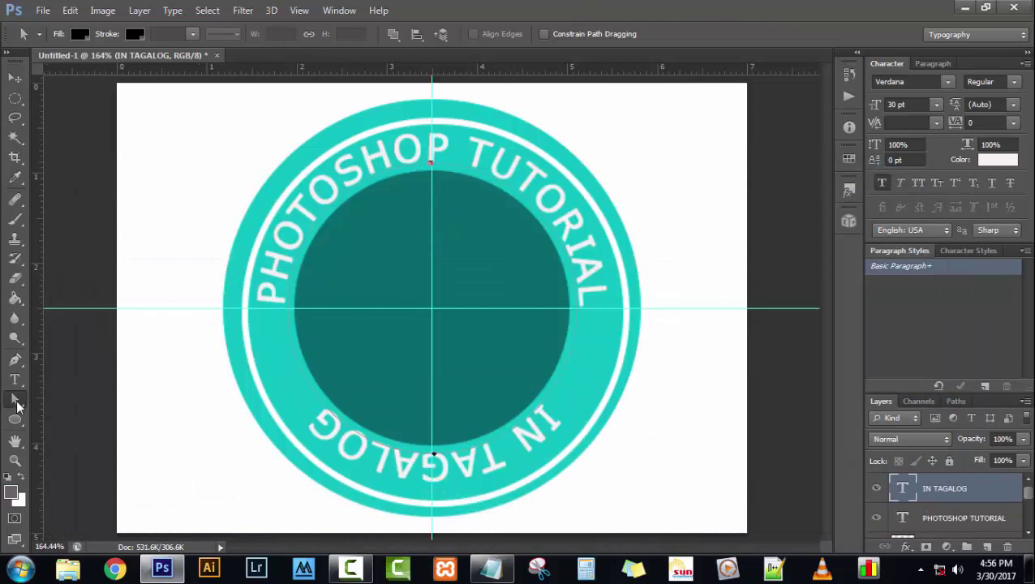
left_click(17, 406)
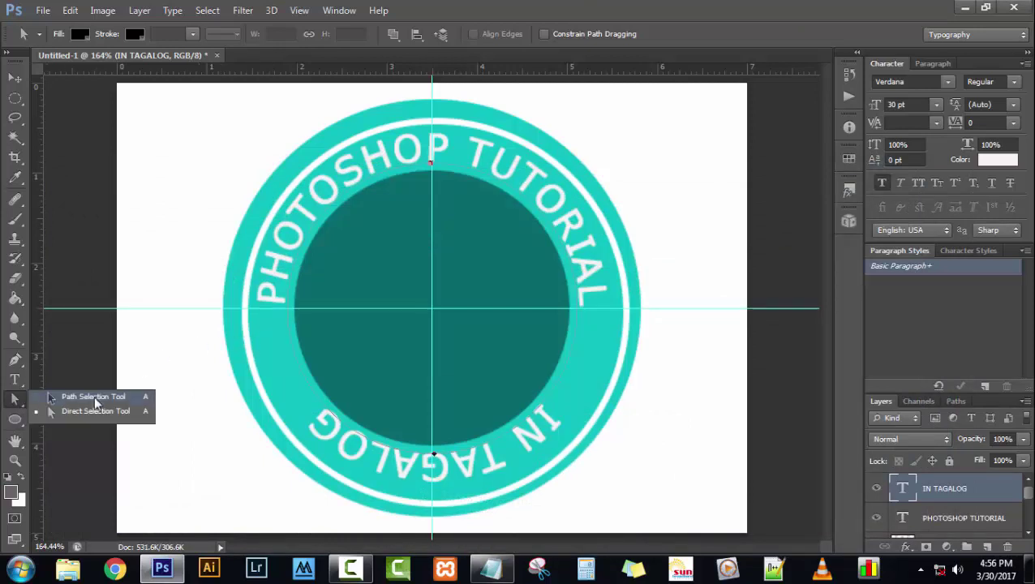
left_click(97, 411)
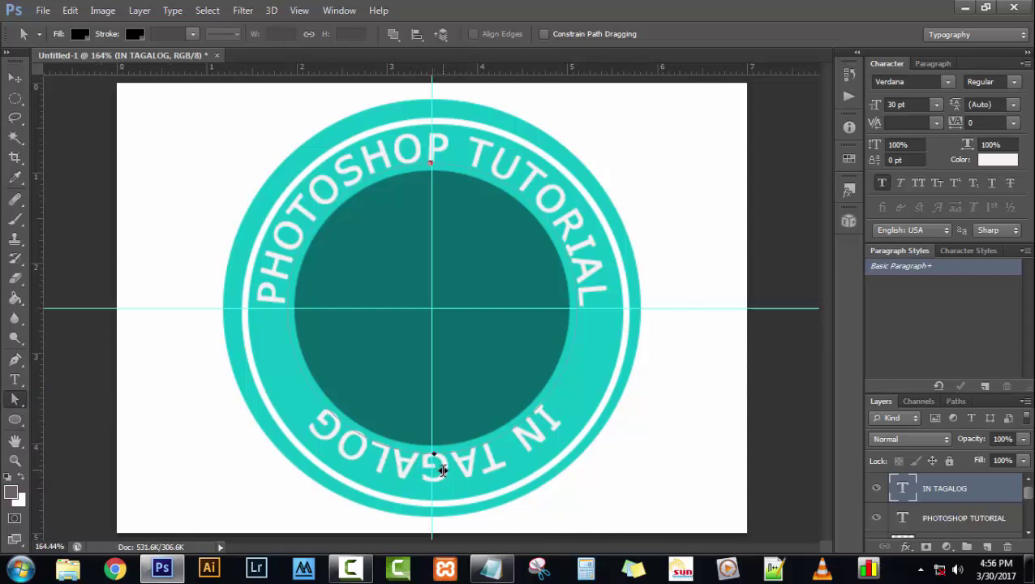
left_click_drag(442, 470, 434, 421)
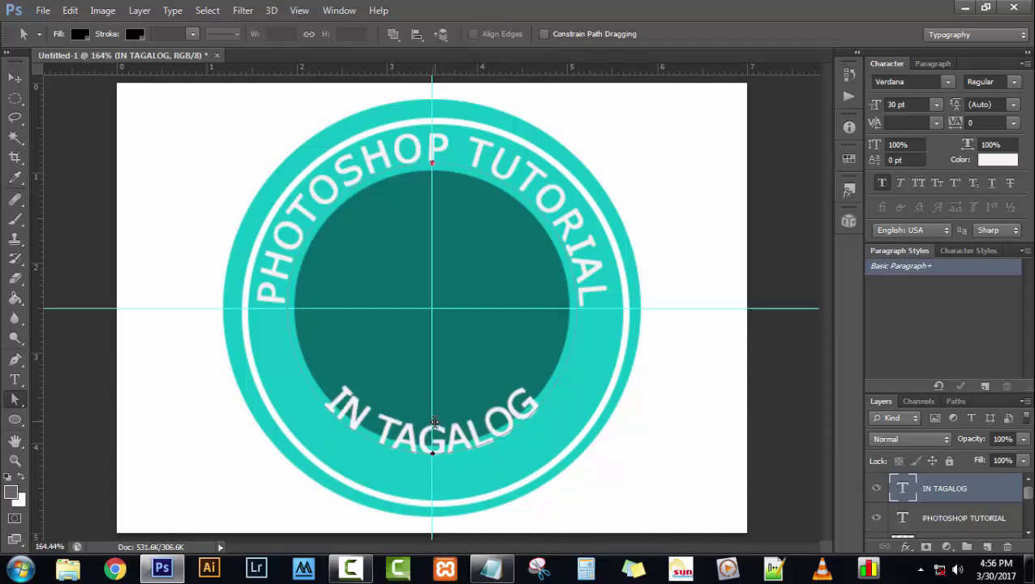
Bring back Notepad, clear the old note and begin the tip 'nakita nyo ba, kapag nagiba na ang itsura ng'.
left_click(490, 568)
key("ctrl+a")
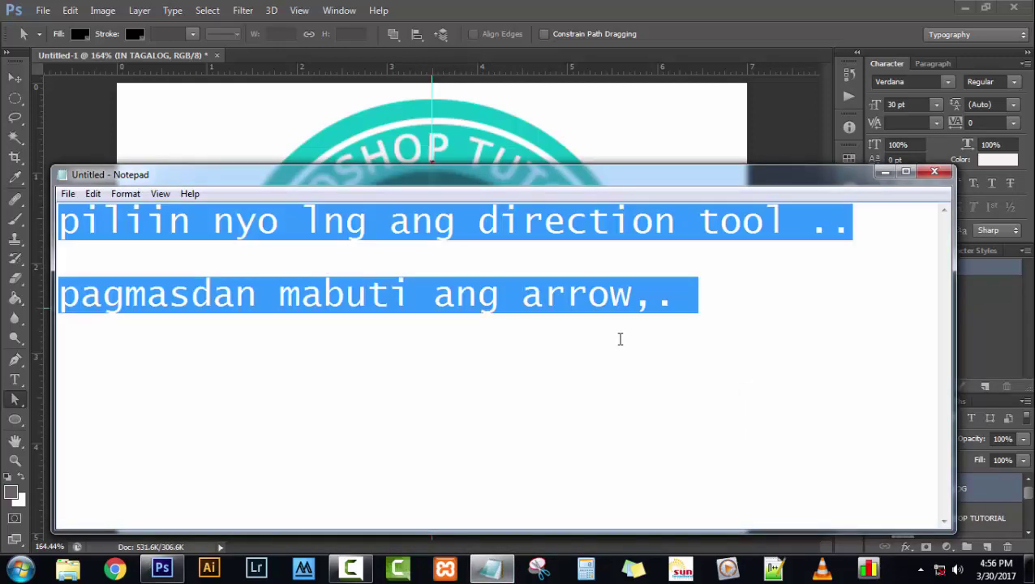
key("BackSpace")
type("nakit")
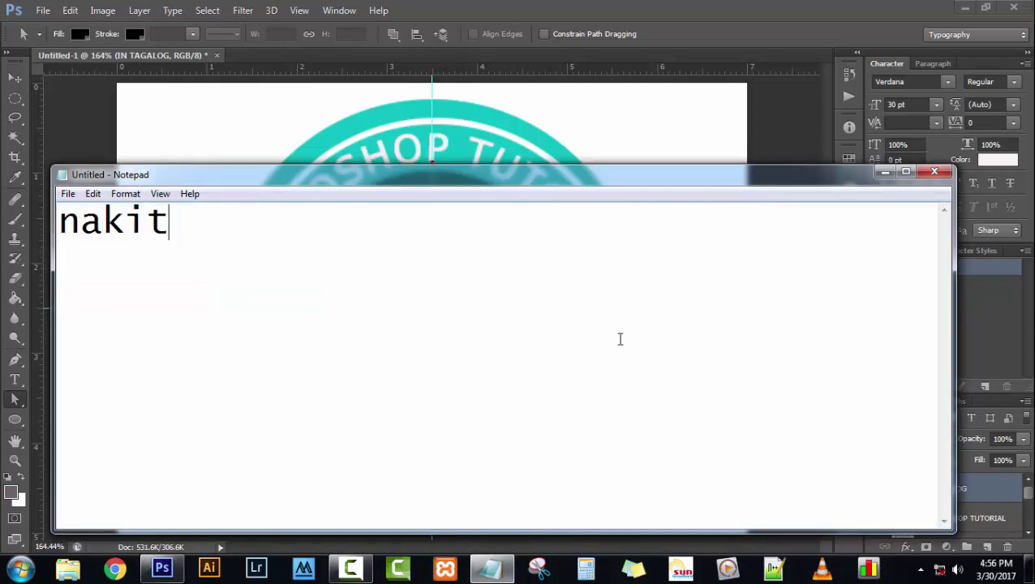
type("a nyo ")
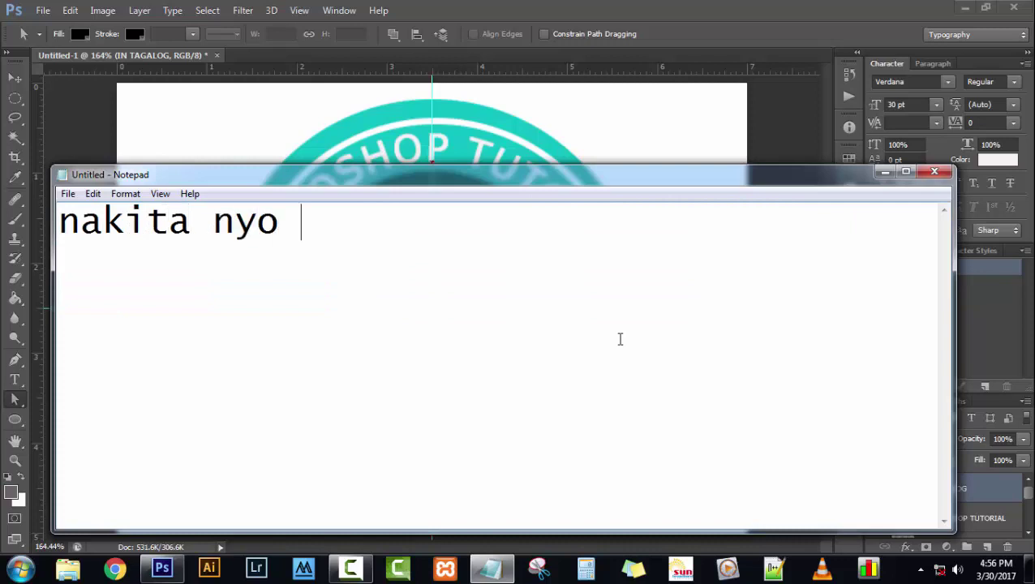
type("ba, ")
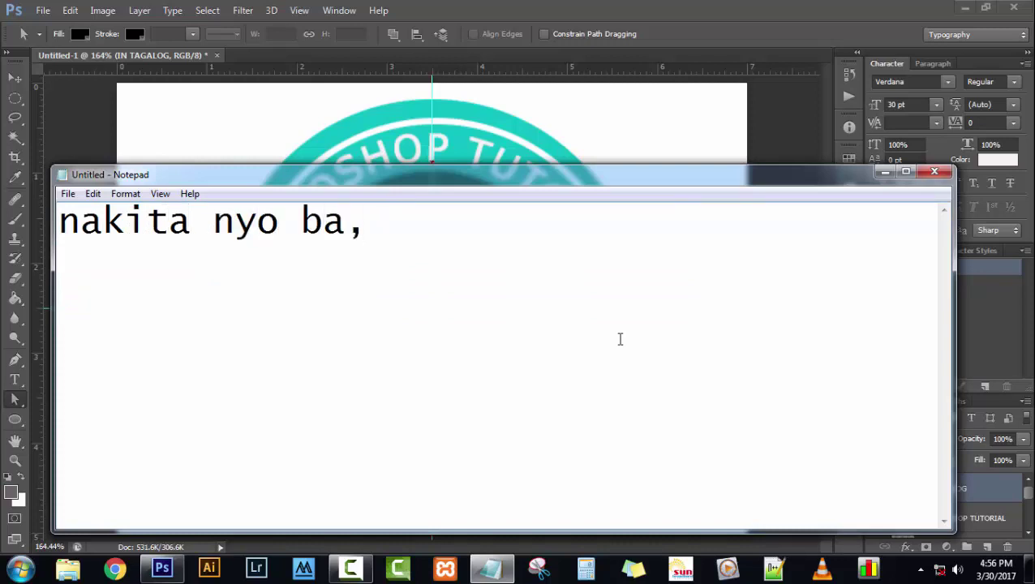
type("kapa")
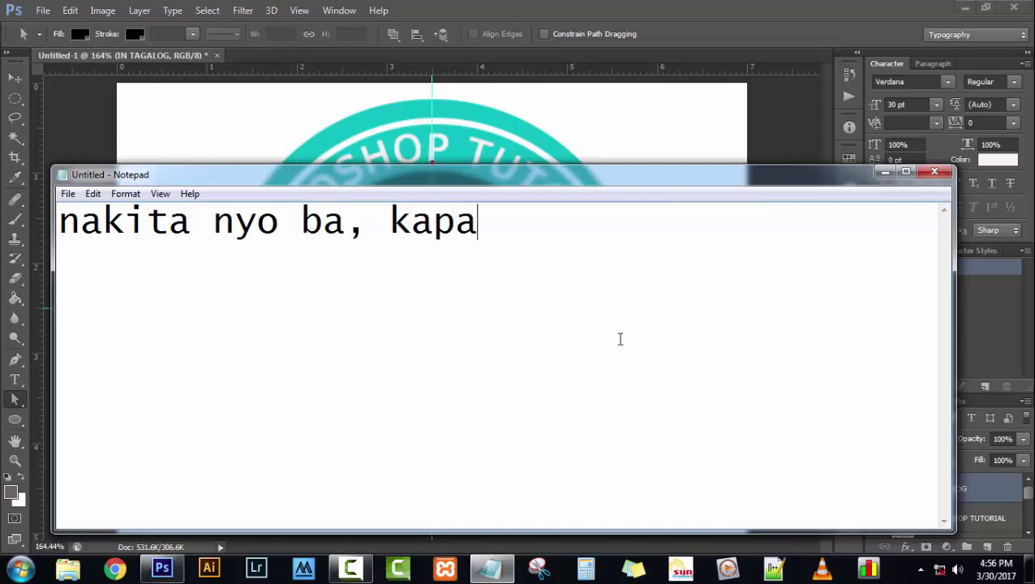
type("g nag")
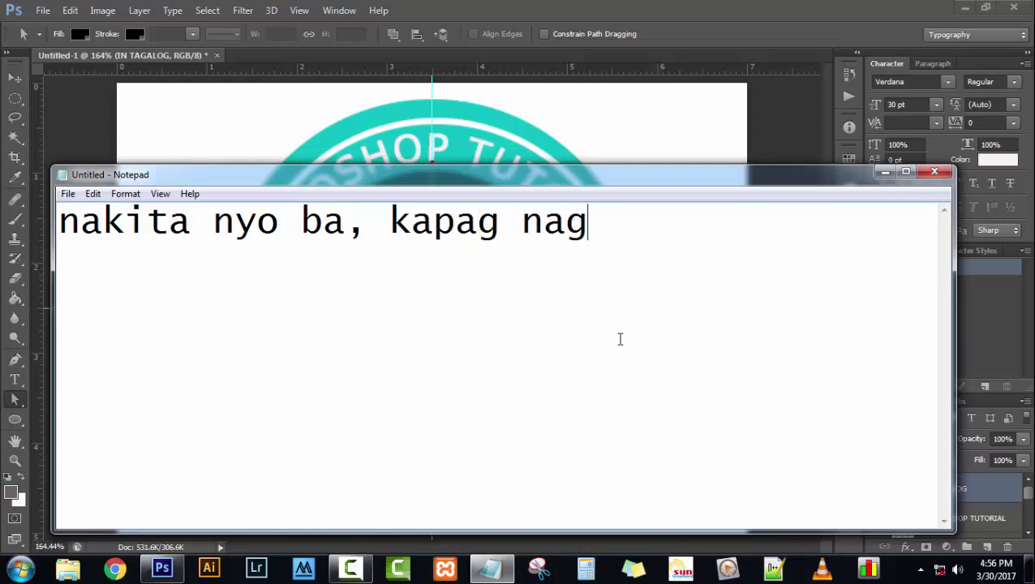
type("iba na ang")
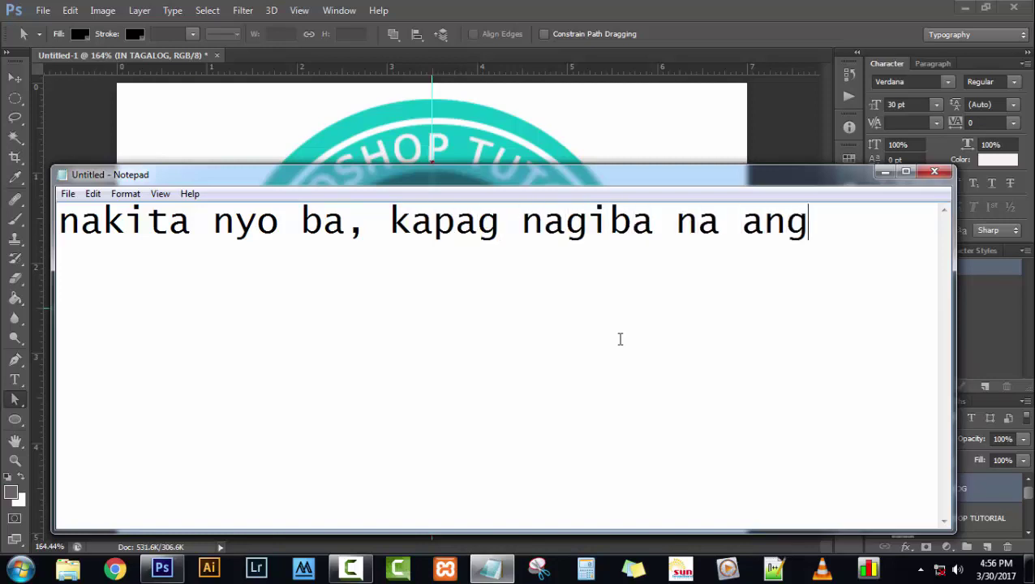
type(" i")
type("tsura ng ")
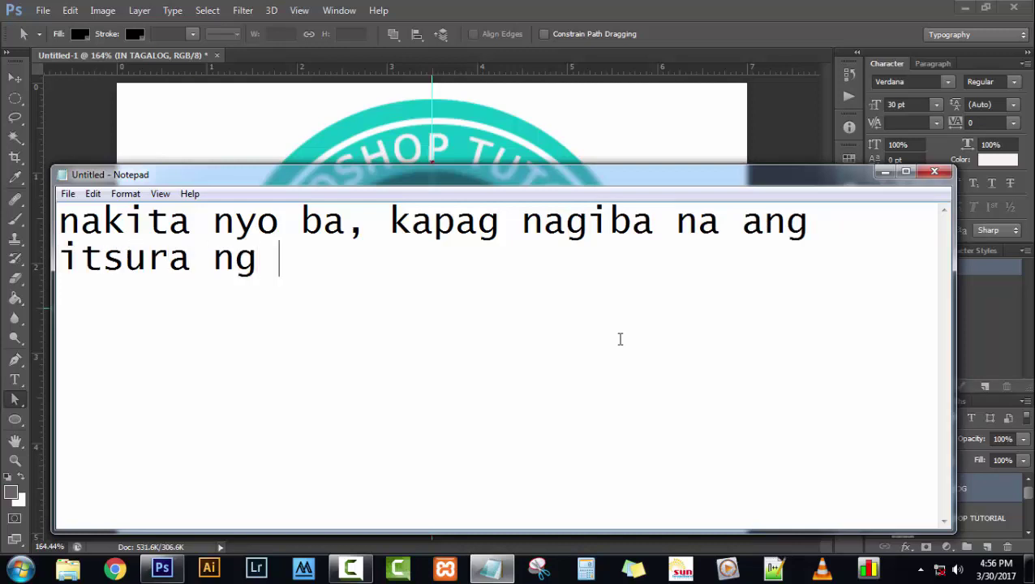
type("arro")
key("BackSpace")
key("BackSpace")
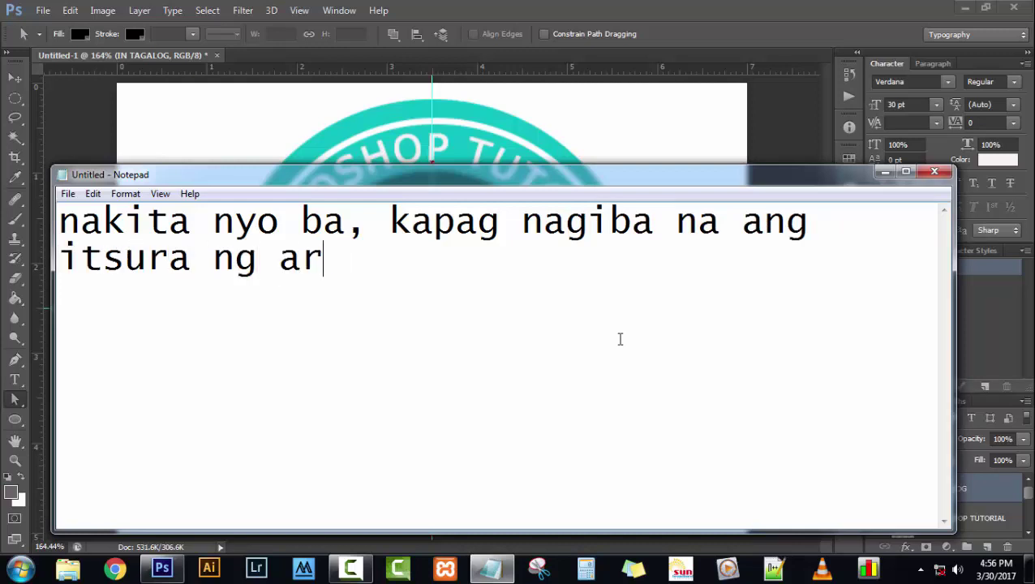
key("BackSpace")
key("BackSpace")
Finish the tip about dragging the mouse upward, ending 'magawa nyo to,..', then minimize Notepad.
type("dir")
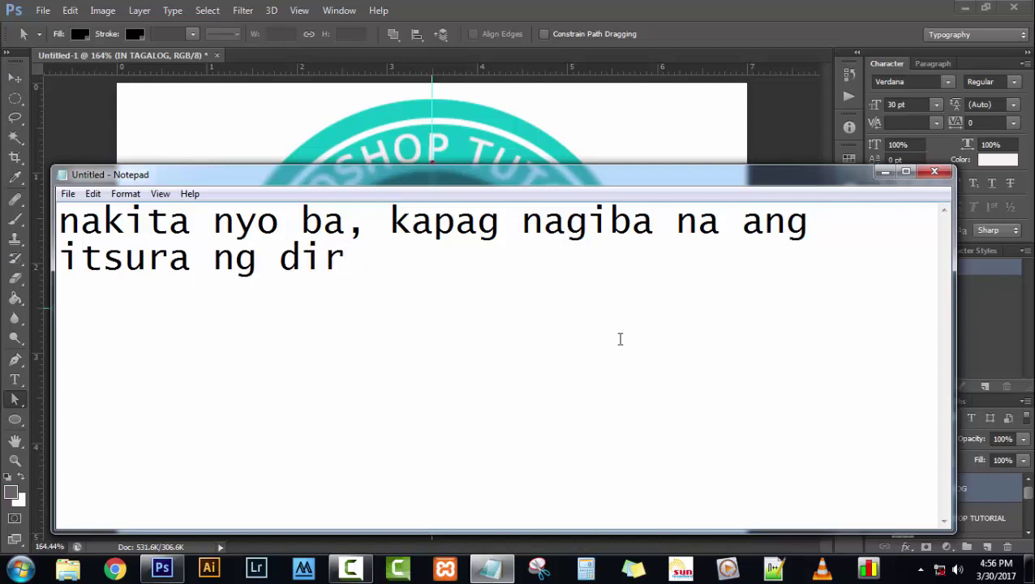
type("ection ")
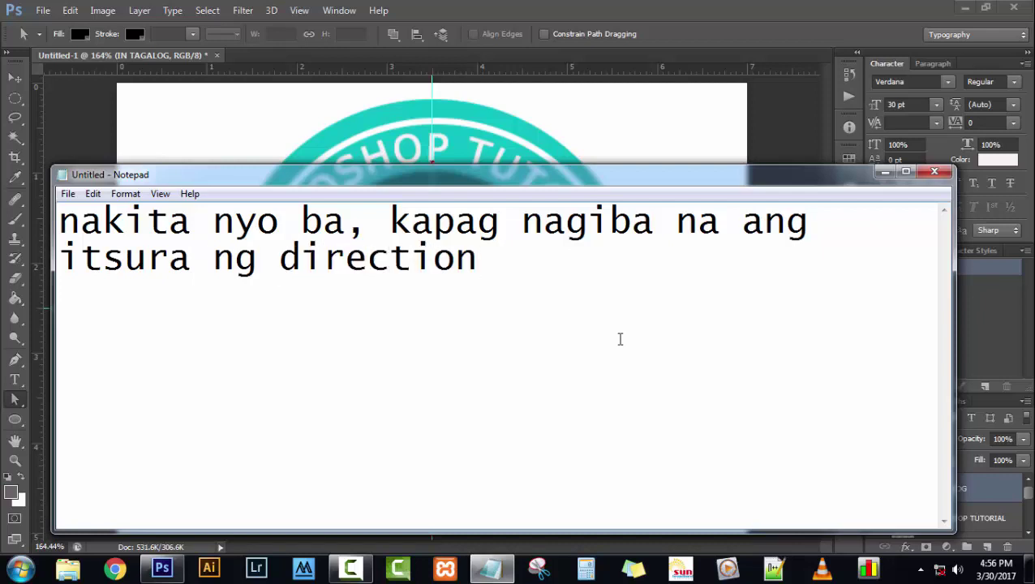
type("arrow t")
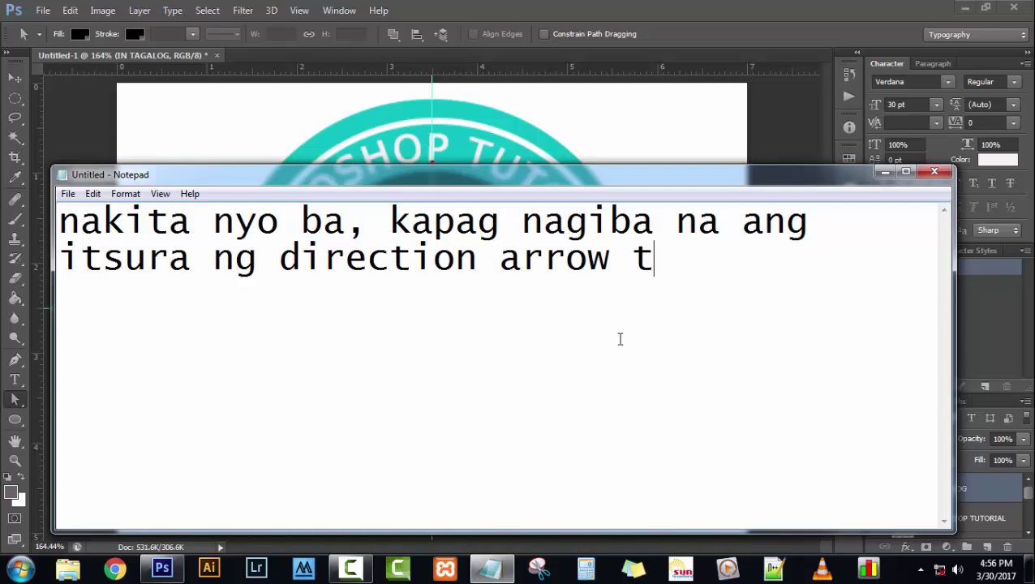
type("ool, ")
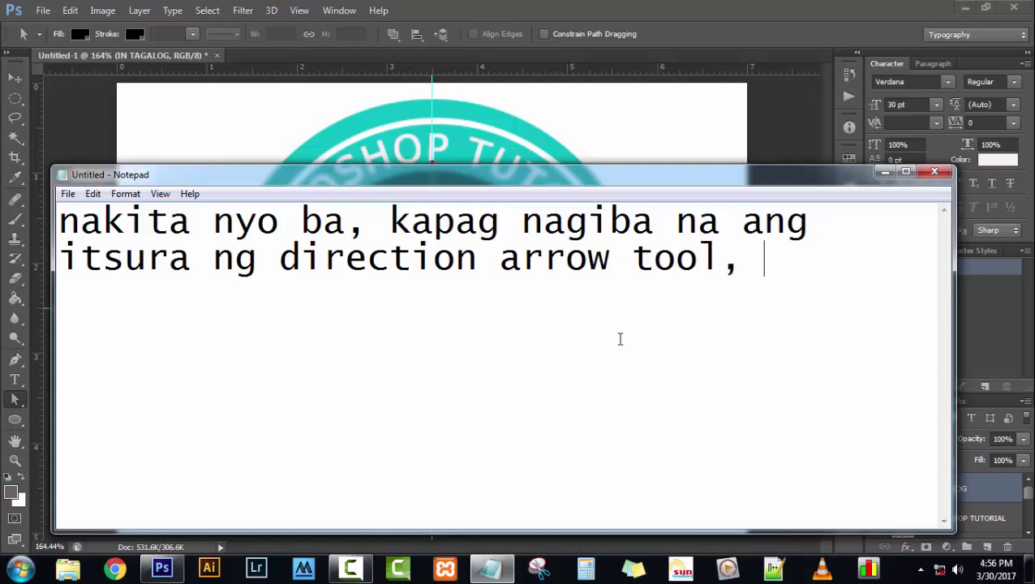
type("pwede nyo")
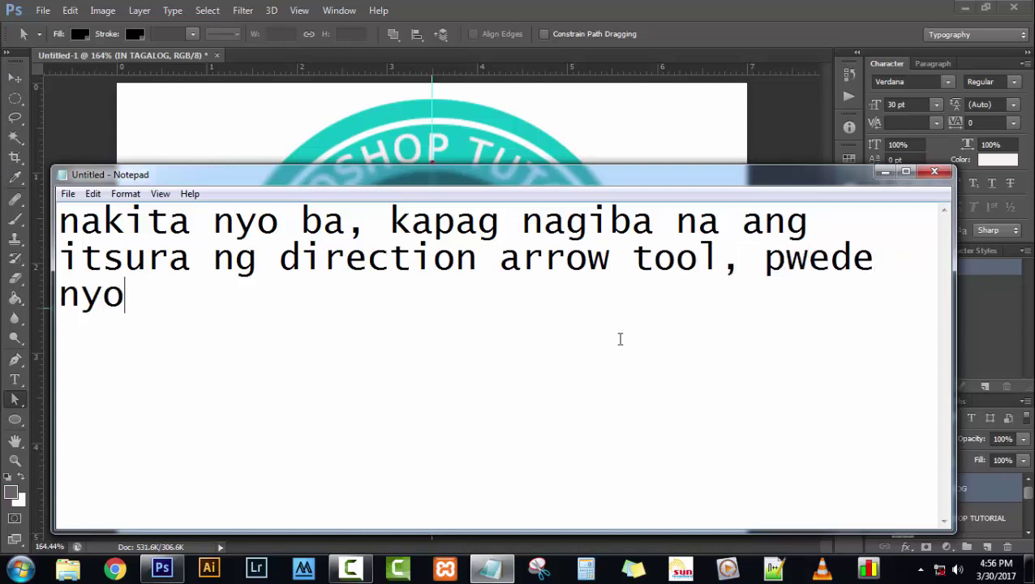
type(" ng")
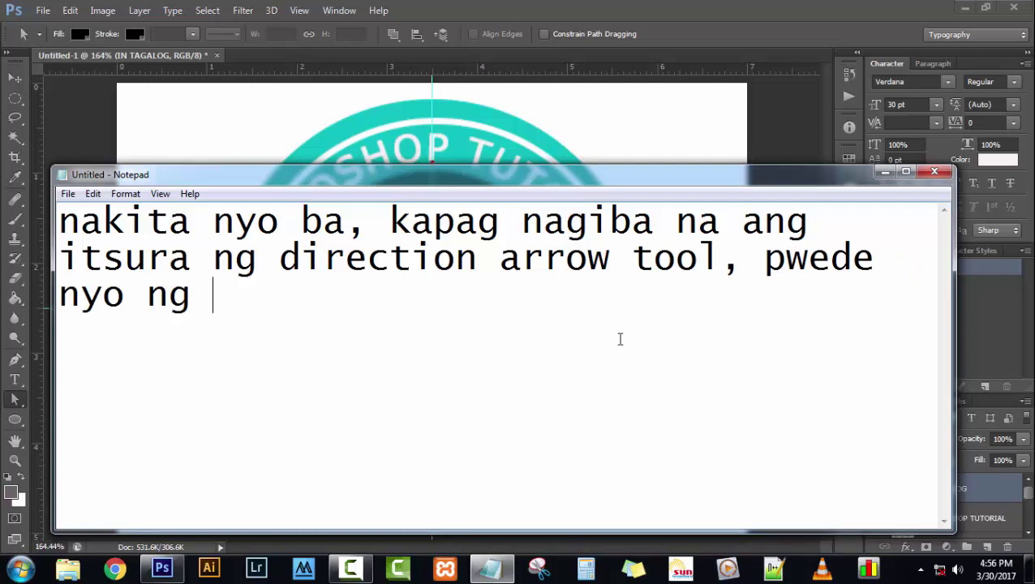
type(" idrag ")
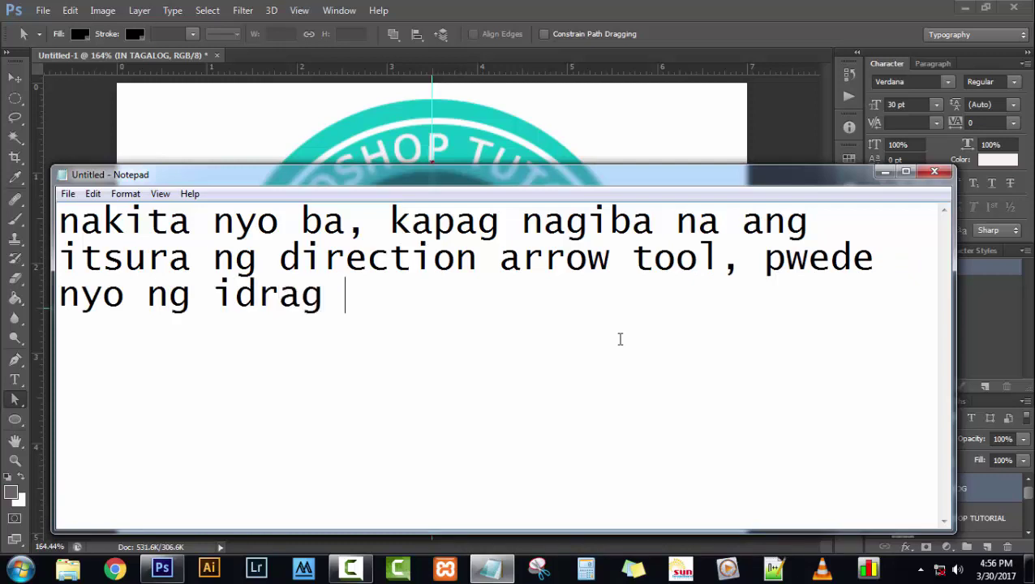
type("pata")
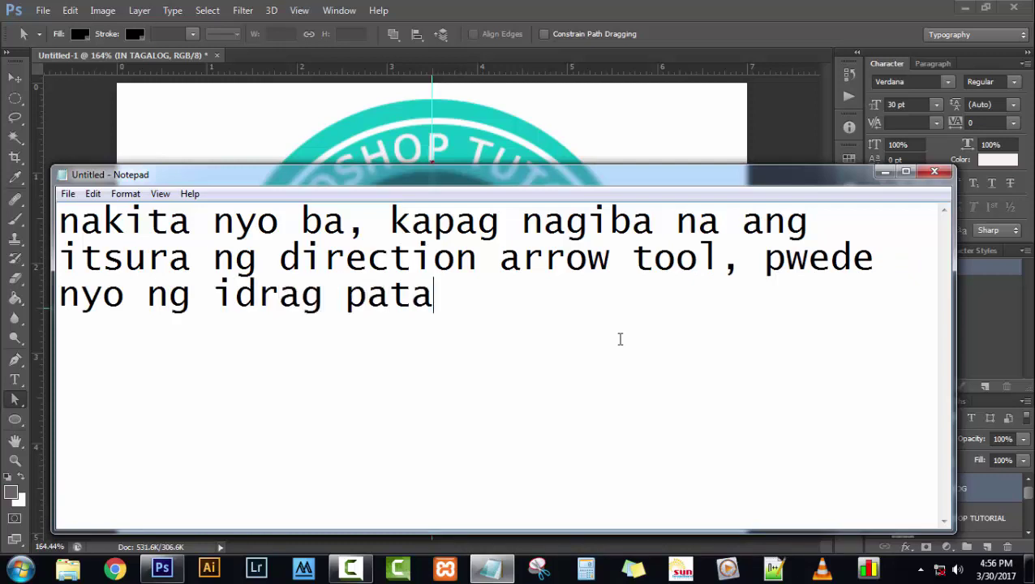
type("as ang ")
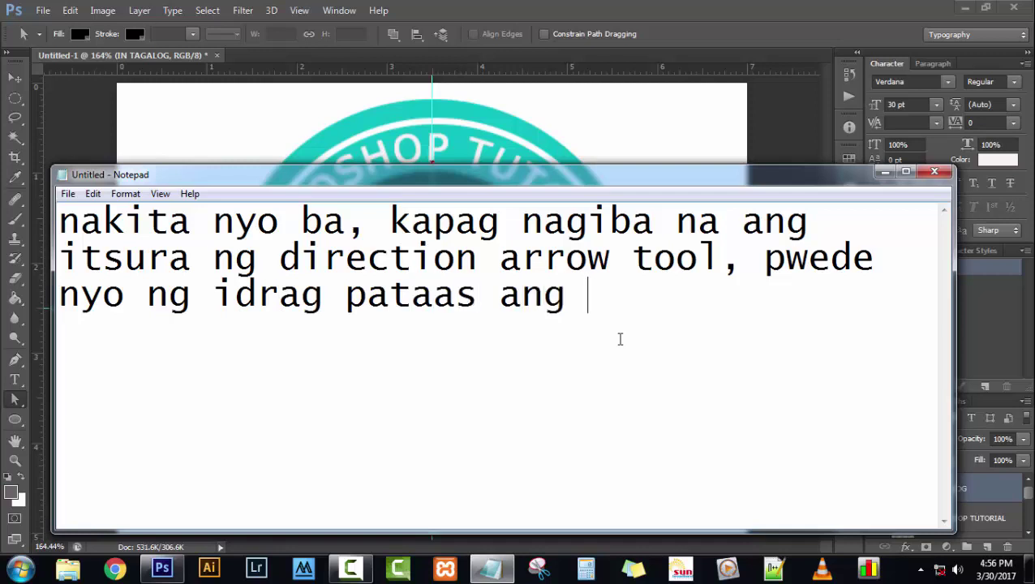
type("mouse ")
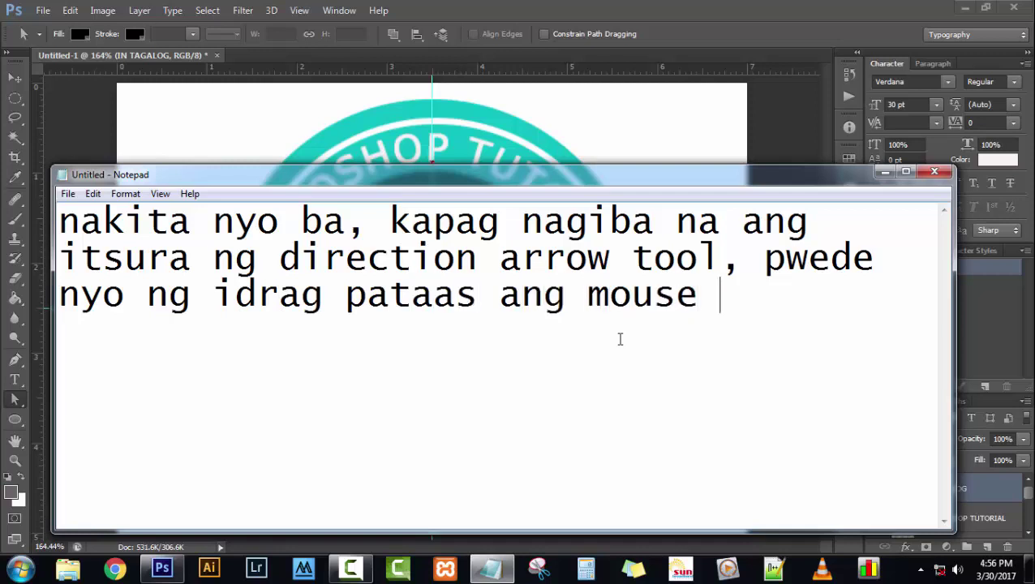
type("nyo para")
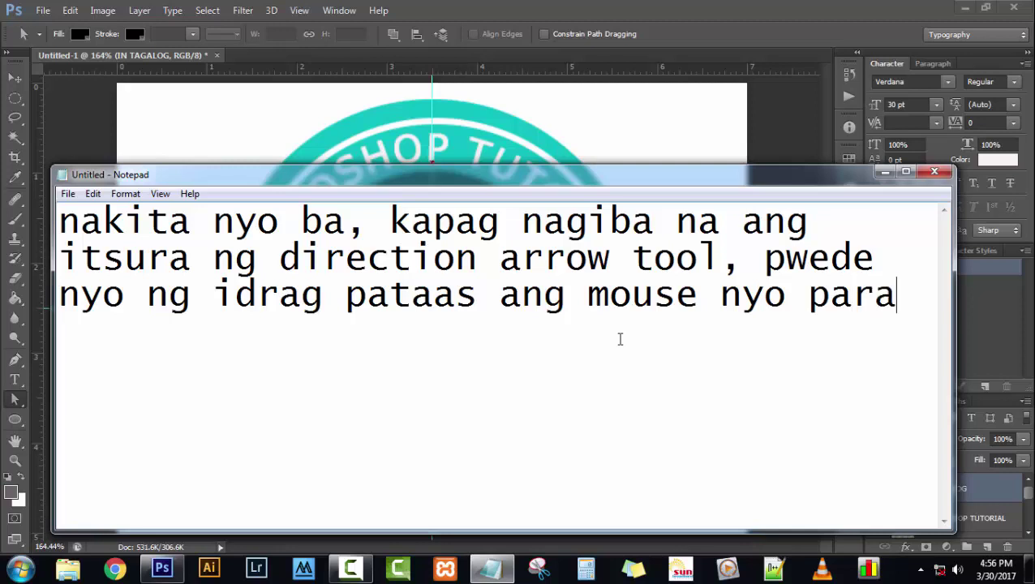
key("Return")
type("ma")
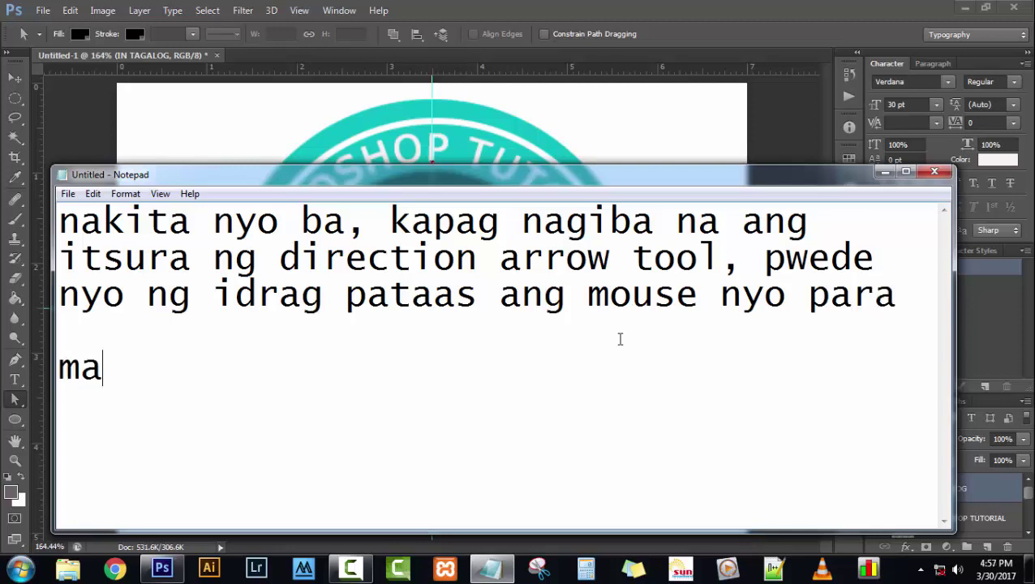
type("gawa nyo ")
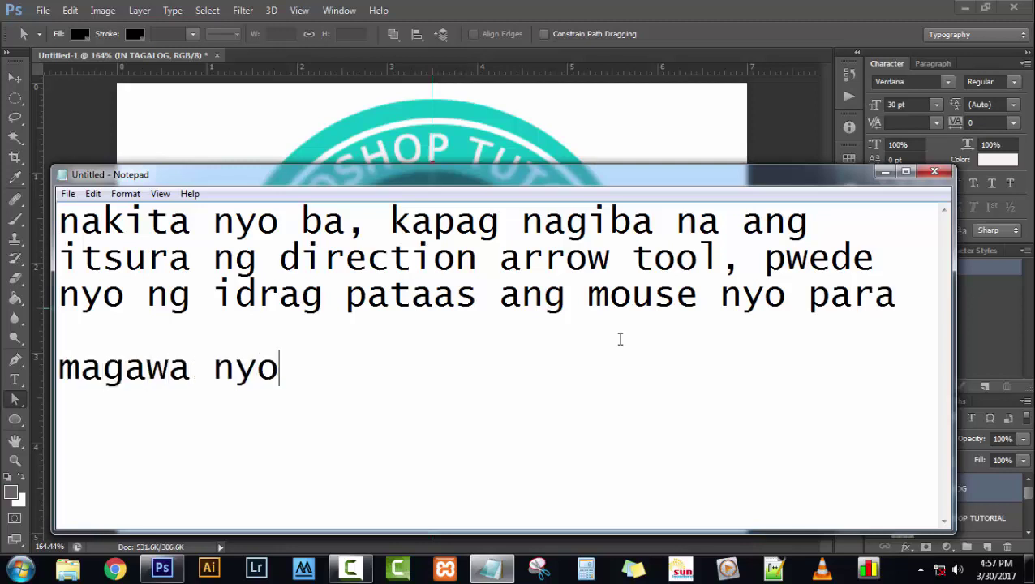
type("to,.")
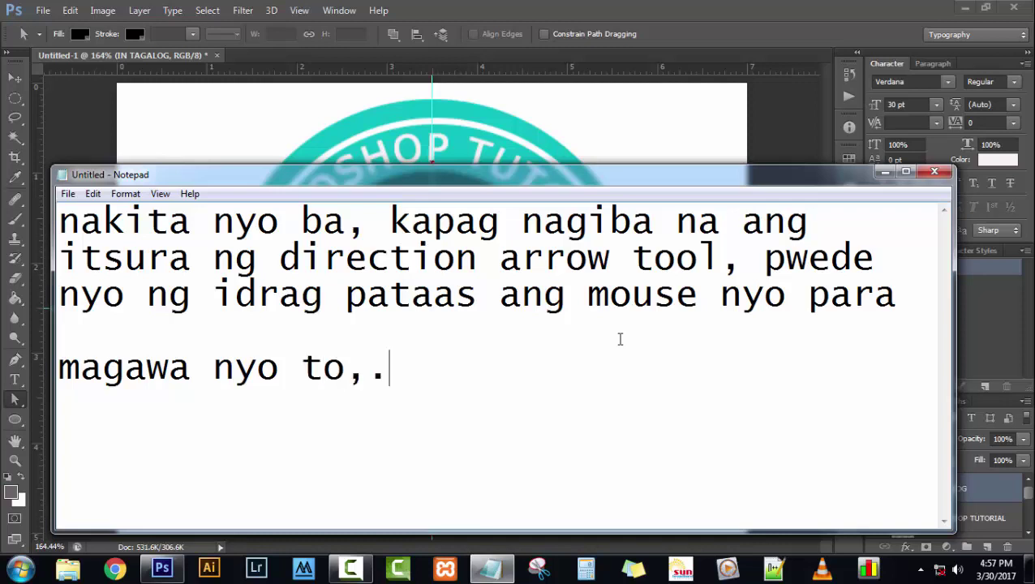
type(".")
left_click(885, 173)
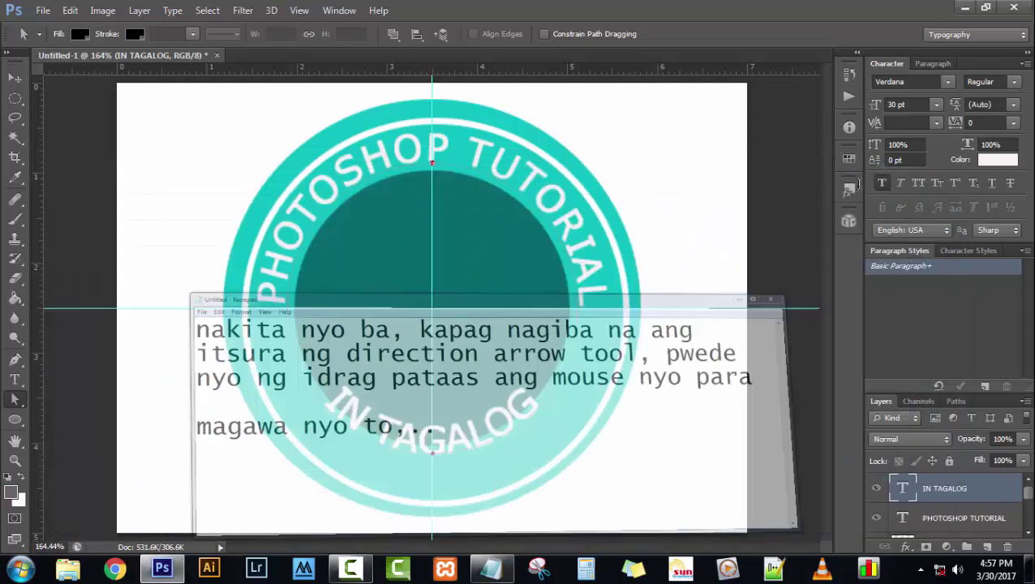
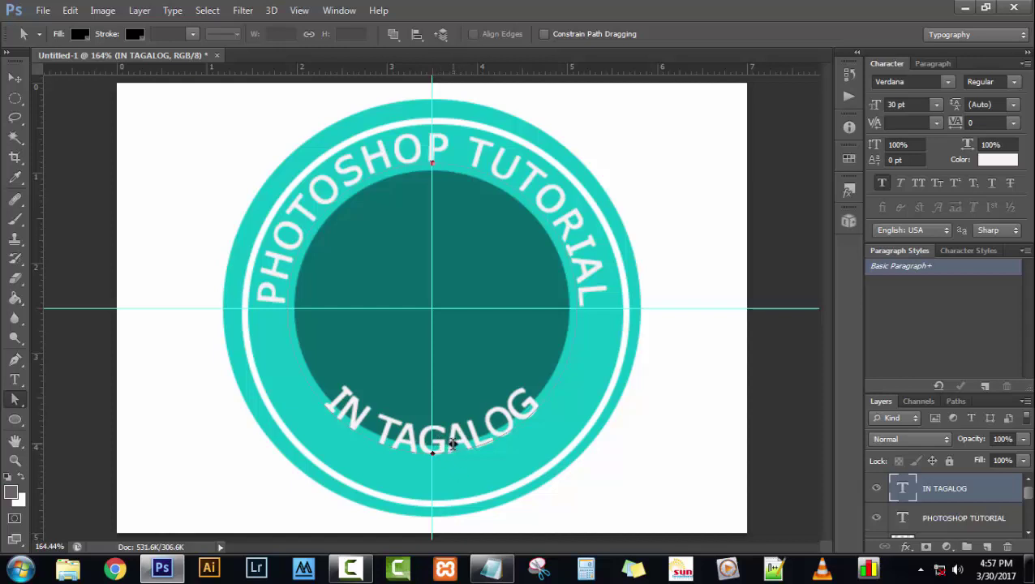
Flip IN TAGALOG across its path and back so it reads upright along the bottom arc.
left_click_drag(452, 443, 443, 479)
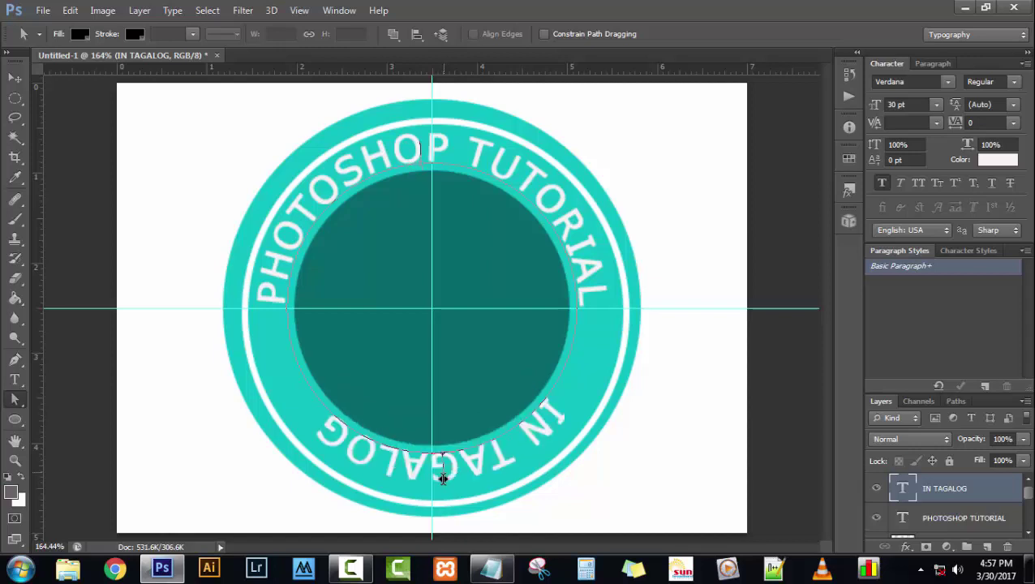
left_click_drag(443, 479, 435, 432)
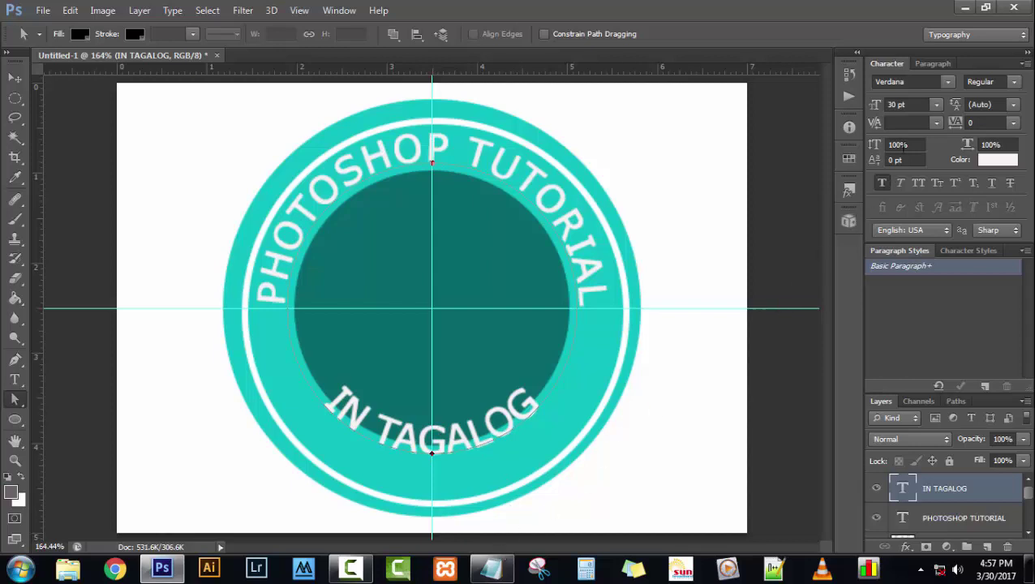
Replace the Notepad note with a Tagalog sentence ending 'photoshop tutorial, simple lng,.'.
left_click(491, 568)
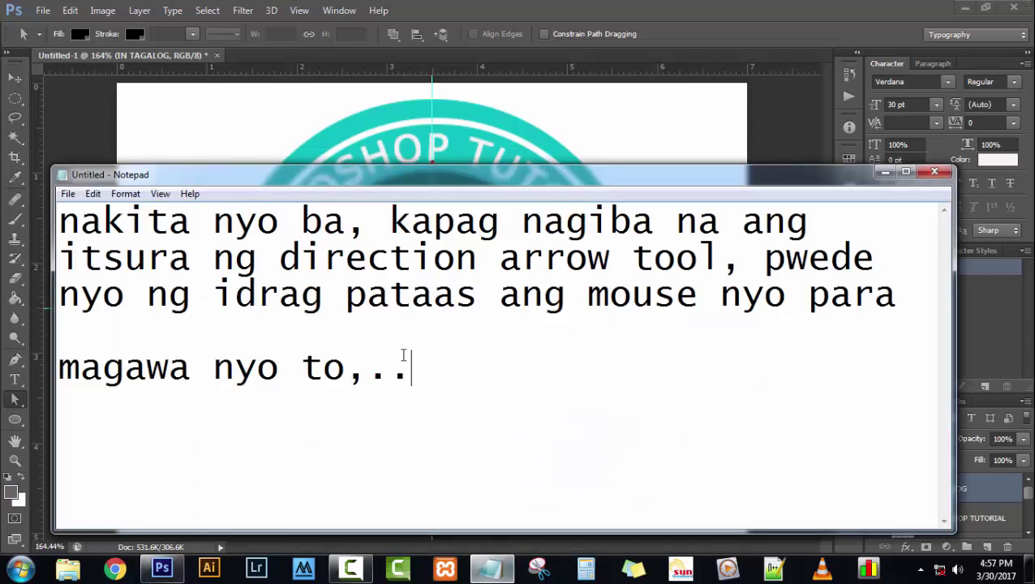
key("ctrl+a")
key("Delete")
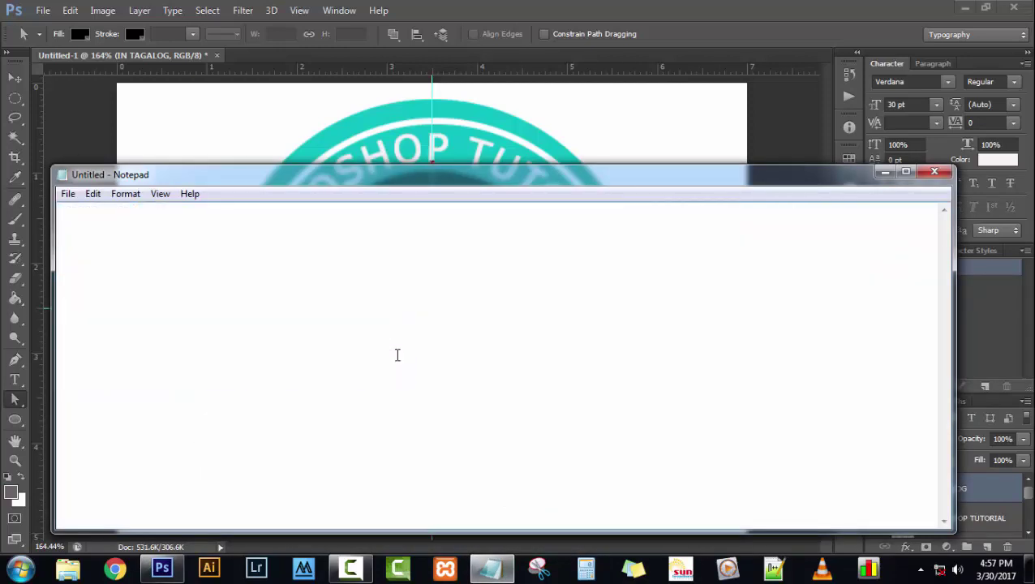
type("ngayon pa")
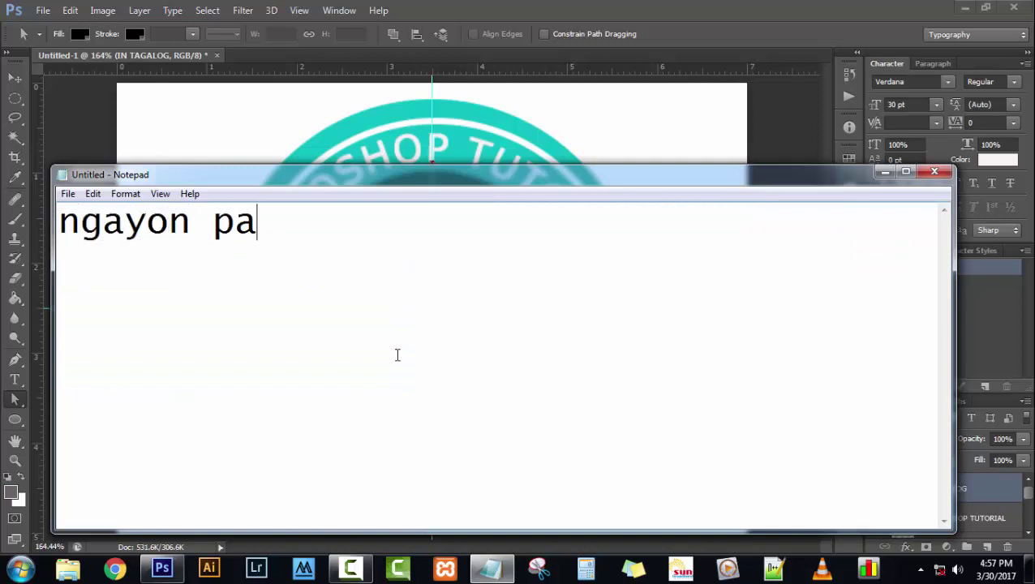
type("ano namn")
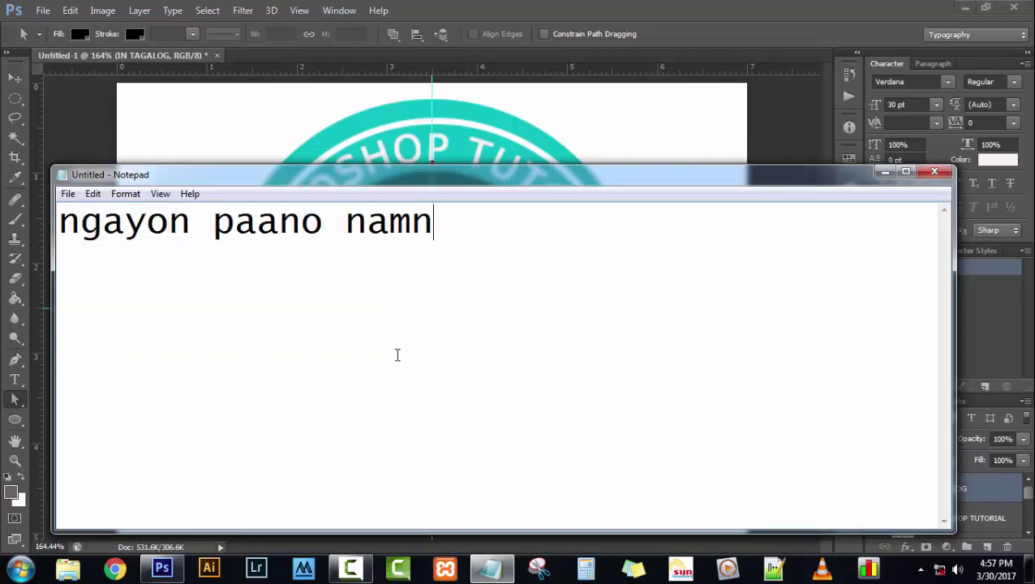
key("BackSpace")
type("an nat")
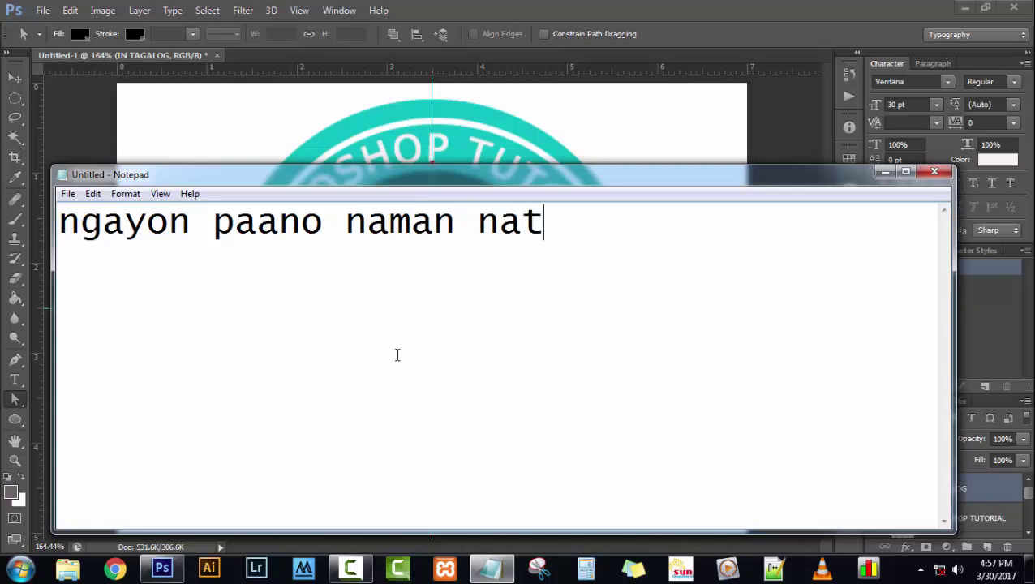
type("iny")
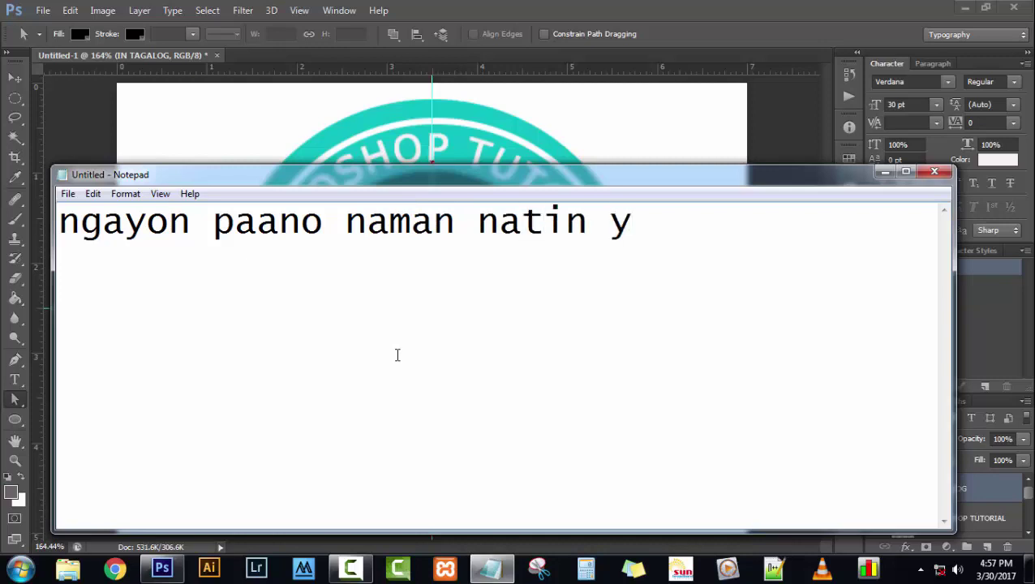
type("un, aa")
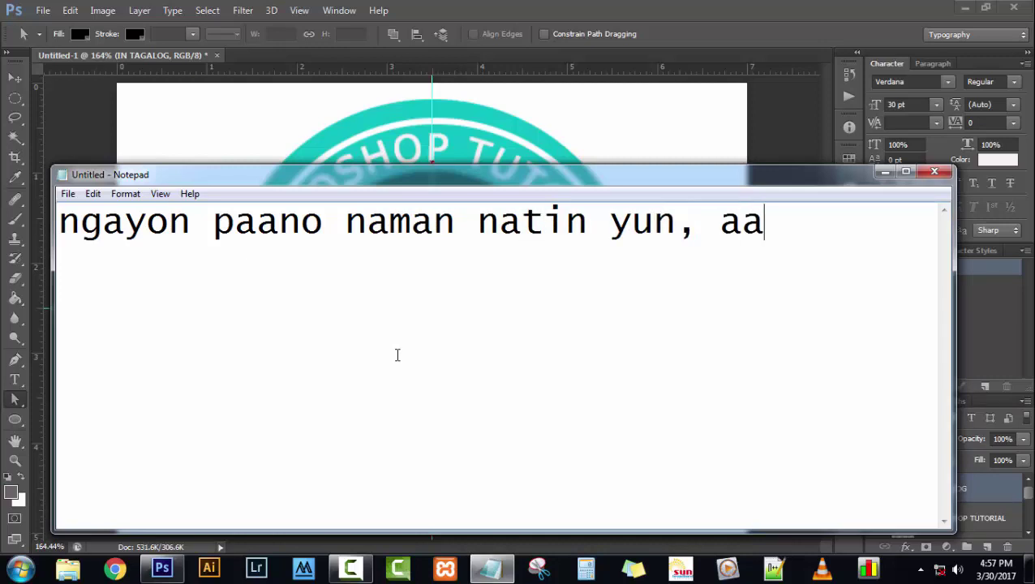
type("yusin")
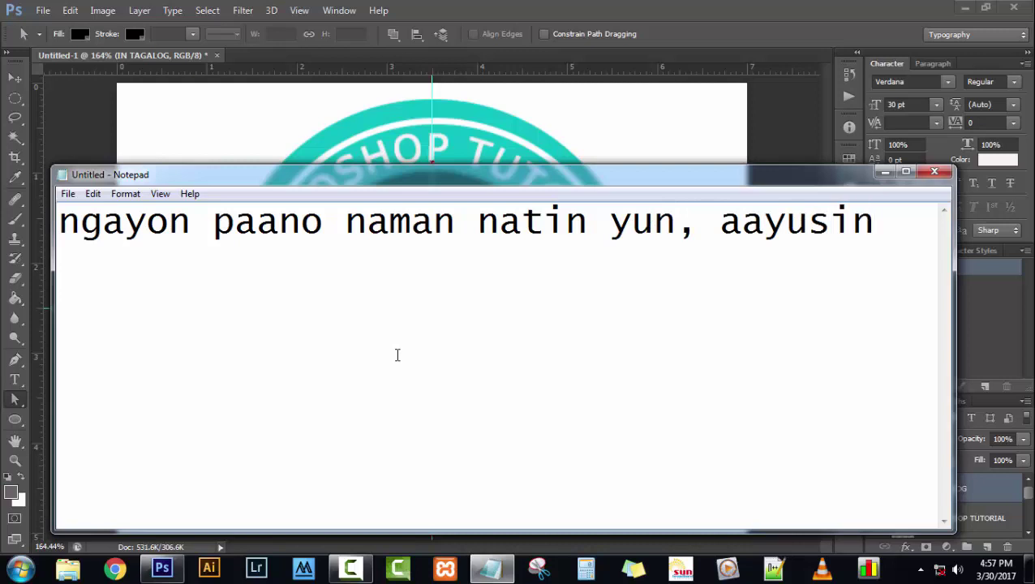
type(" para k")
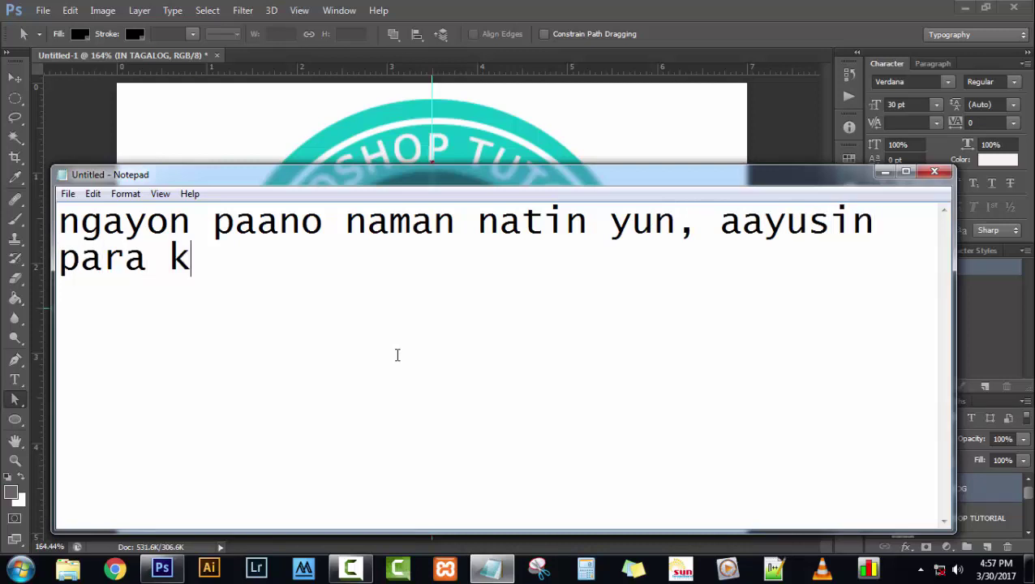
type("atapat ng ")
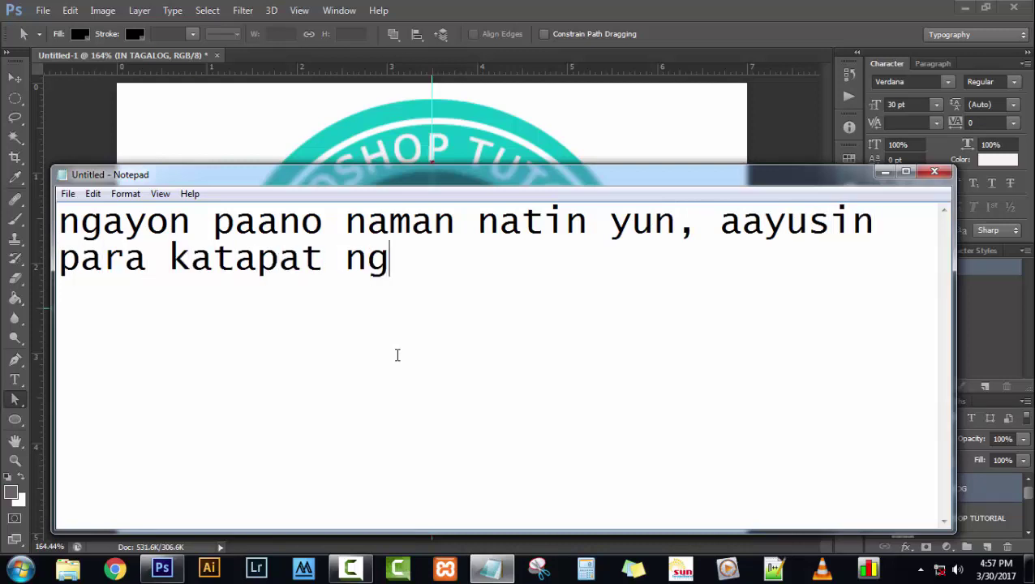
type("isang")
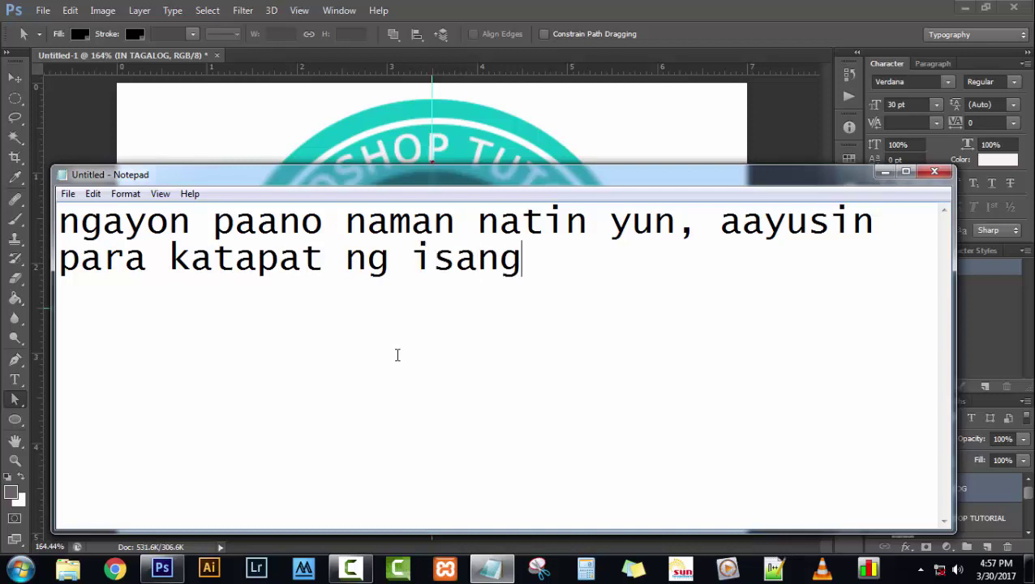
type(" te")
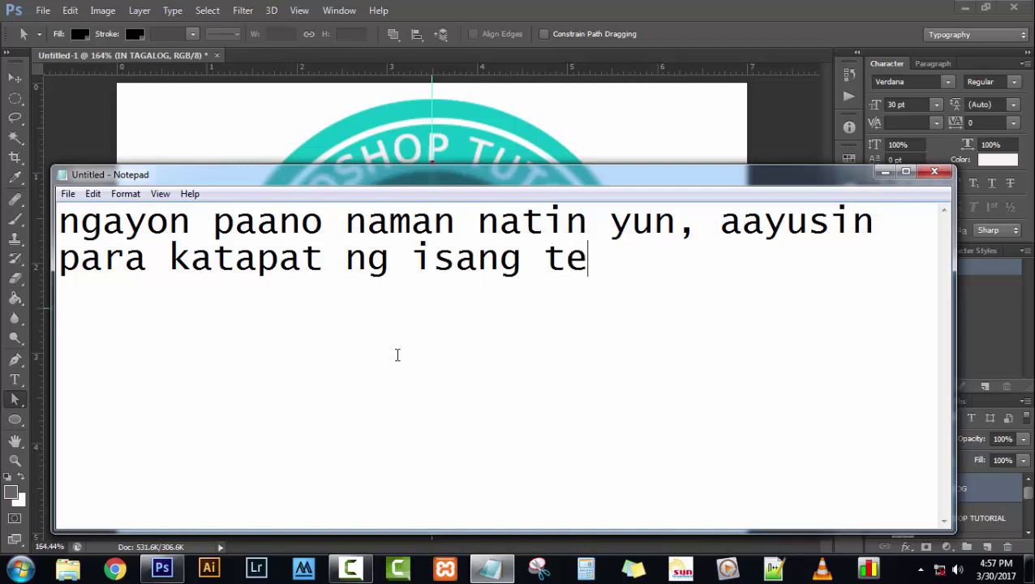
key("BackSpace")
key("BackSpace")
type("ph")
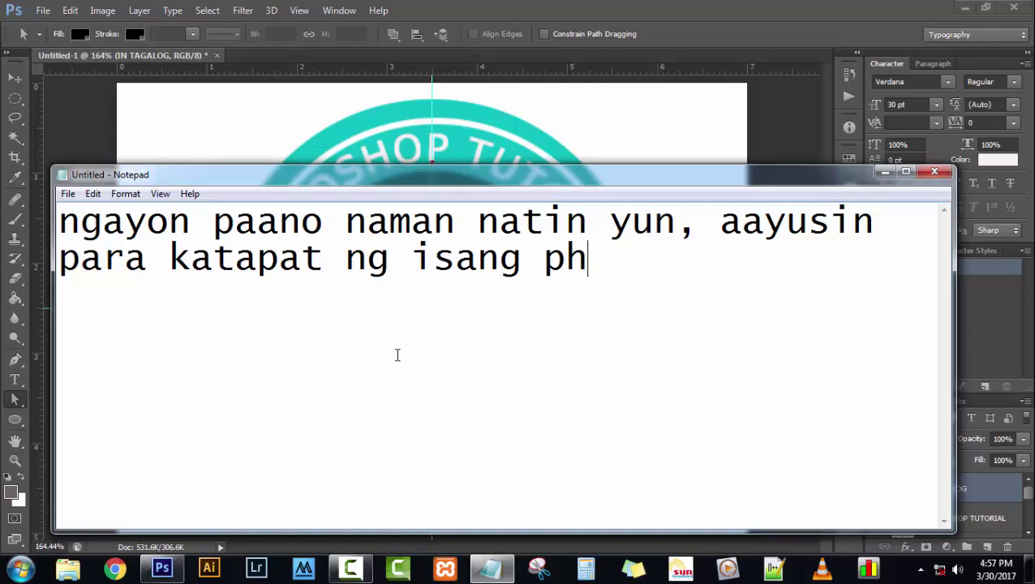
type("otosh")
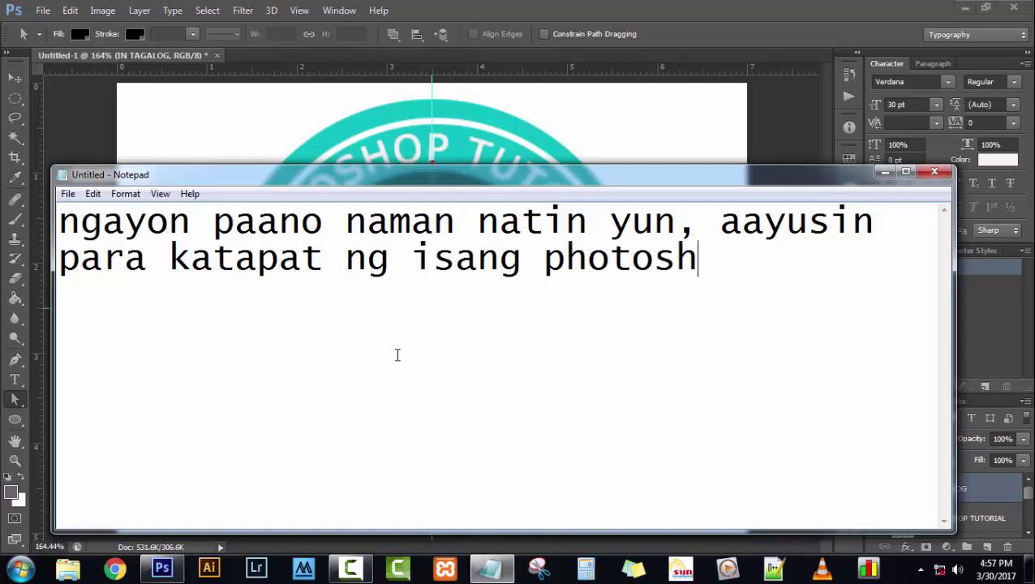
type("op tu")
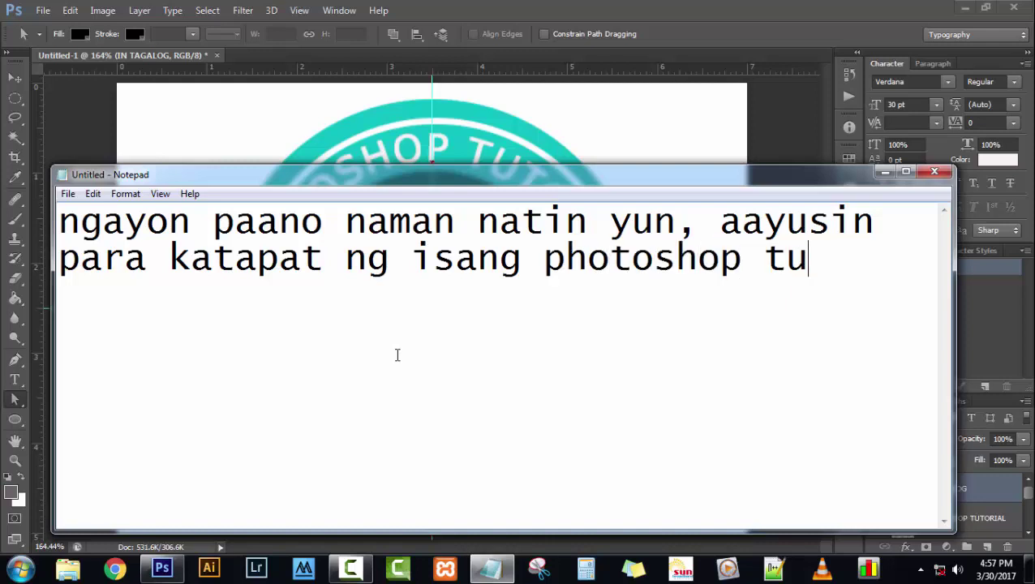
type("torial")
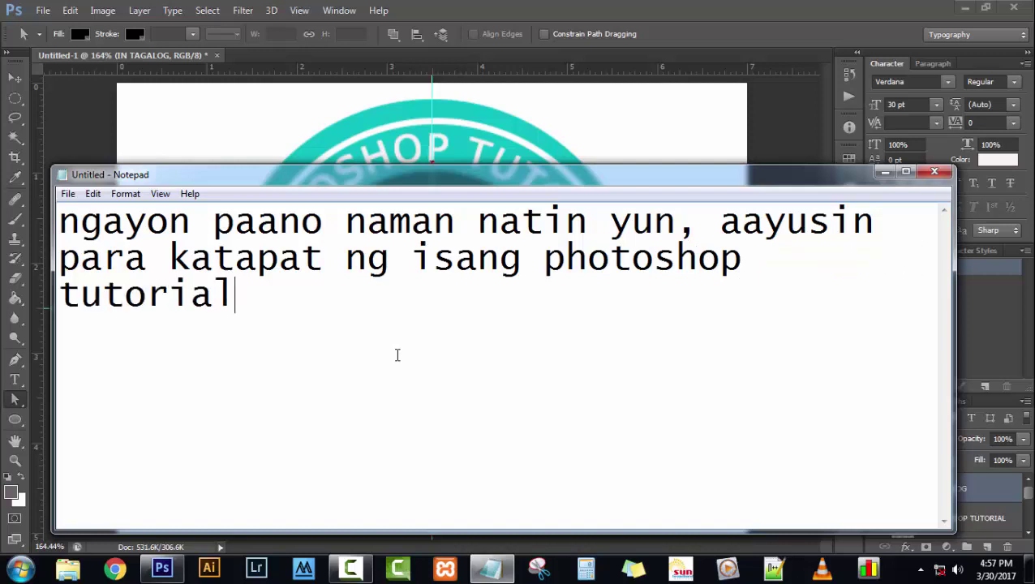
type(", ")
type("simple lng")
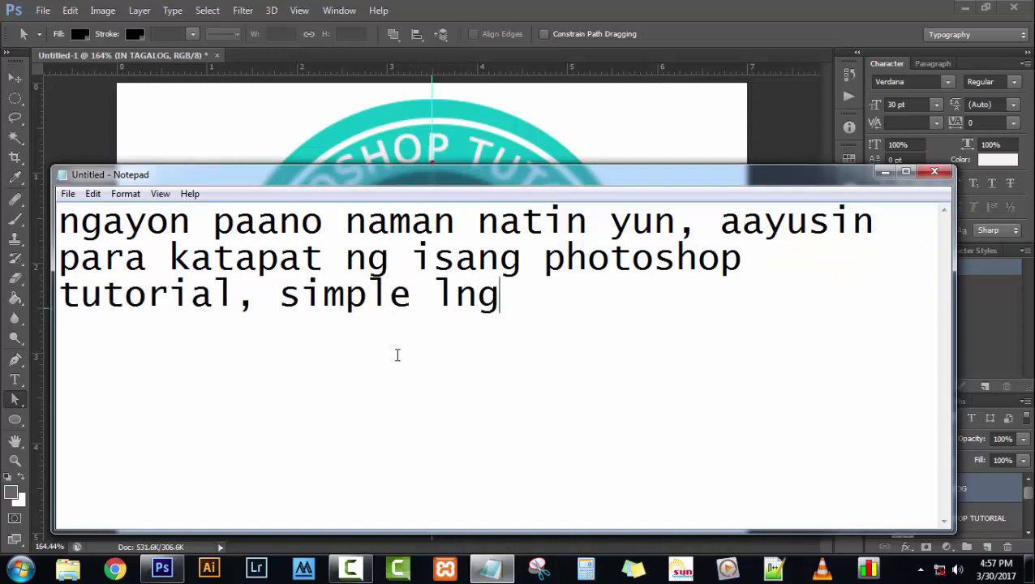
type(",.")
Add the line 'pagmasdan ang arrow ,.' and minimize Notepad.
key("Return")
key("Return")
type("pa")
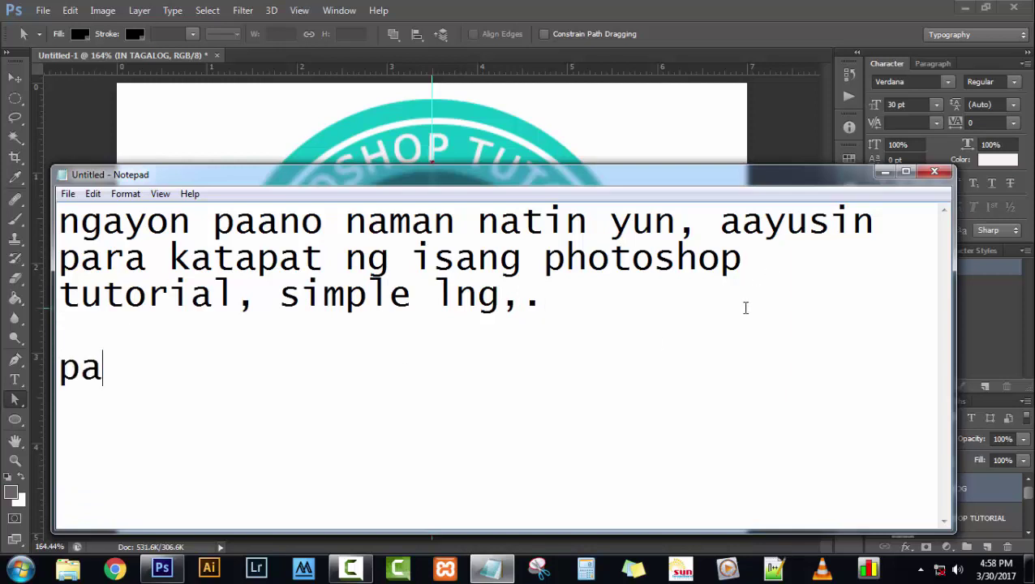
type("gmasdan ang")
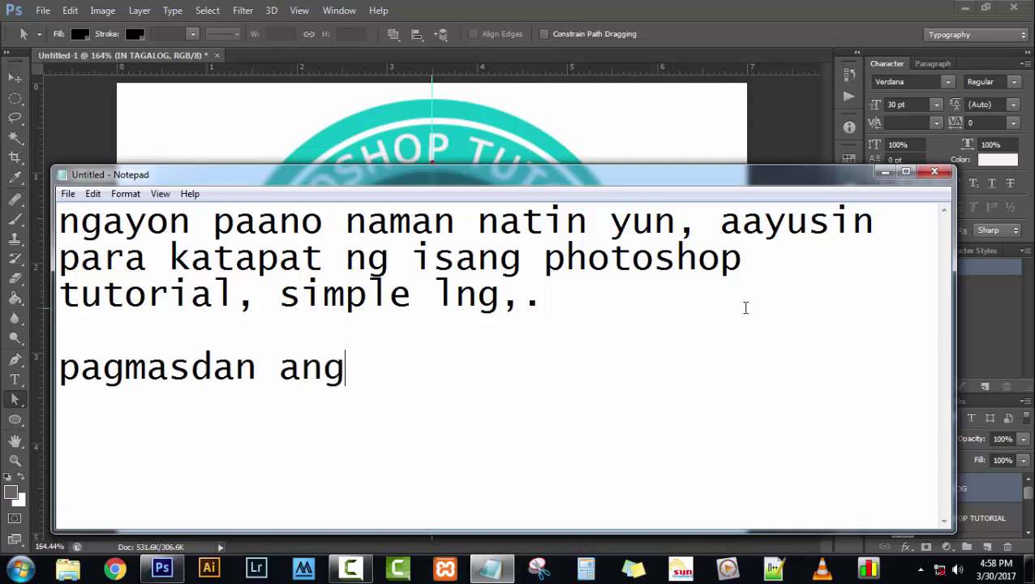
type(" arrow ")
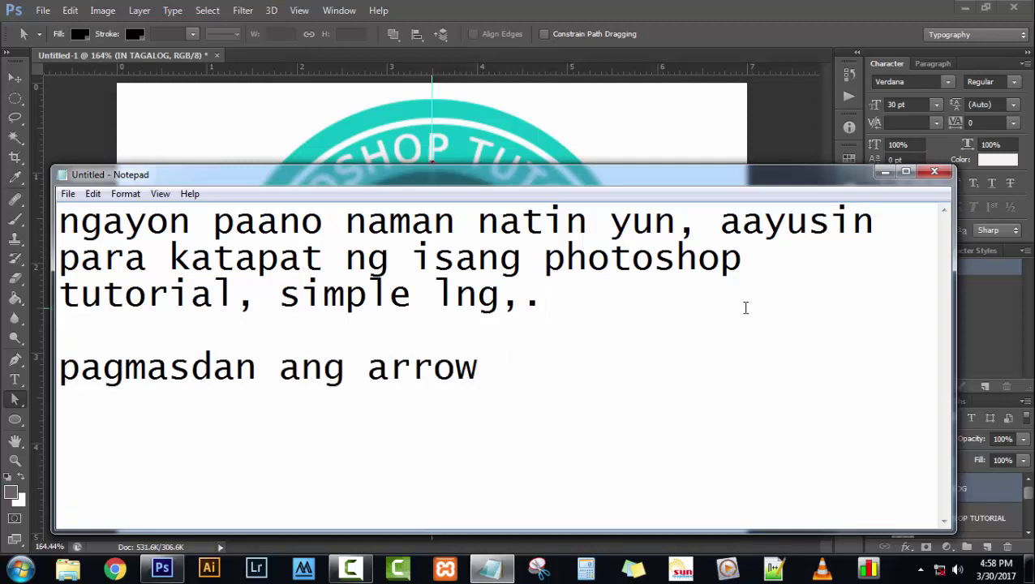
type(",.")
left_click(885, 172)
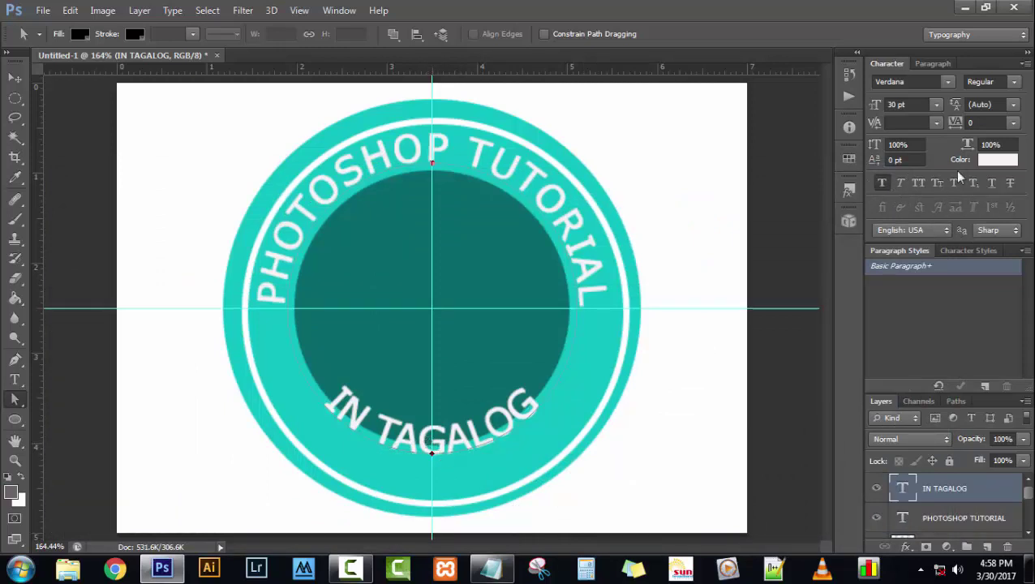
Change IN TAGALOG's baseline shift from -20 pt to -22 pt in the Character panel.
left_click(887, 160)
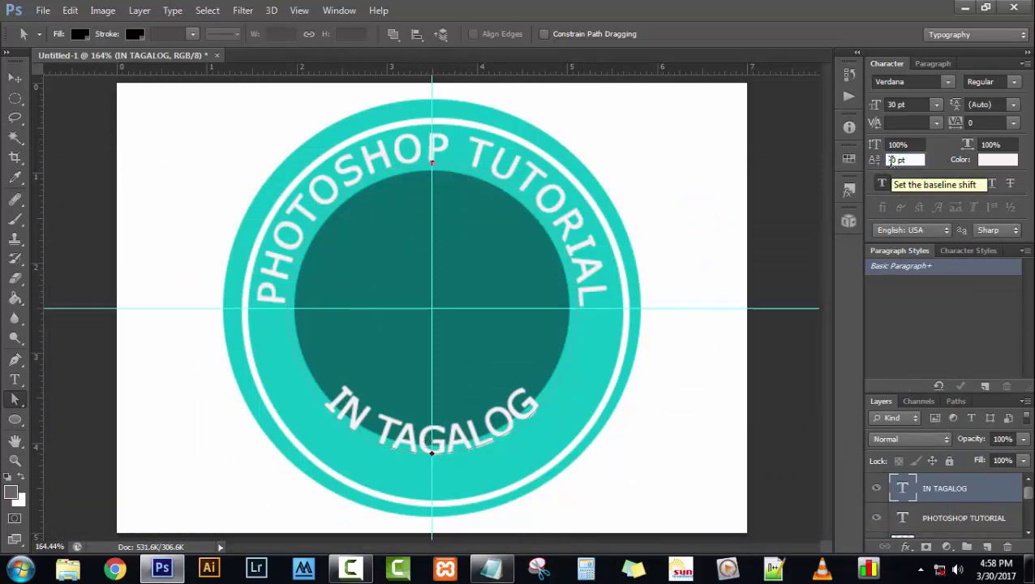
type("2")
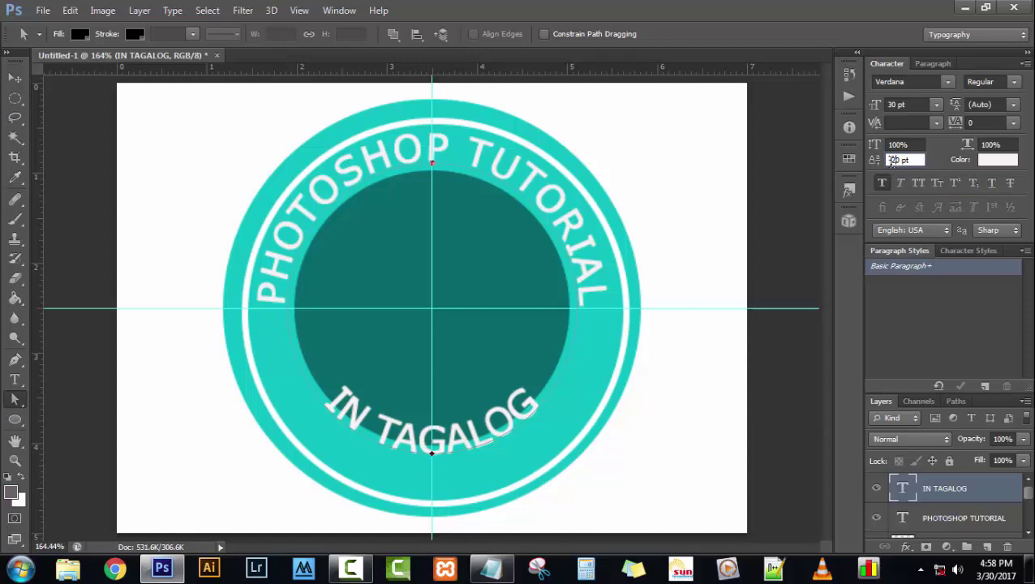
key("Return")
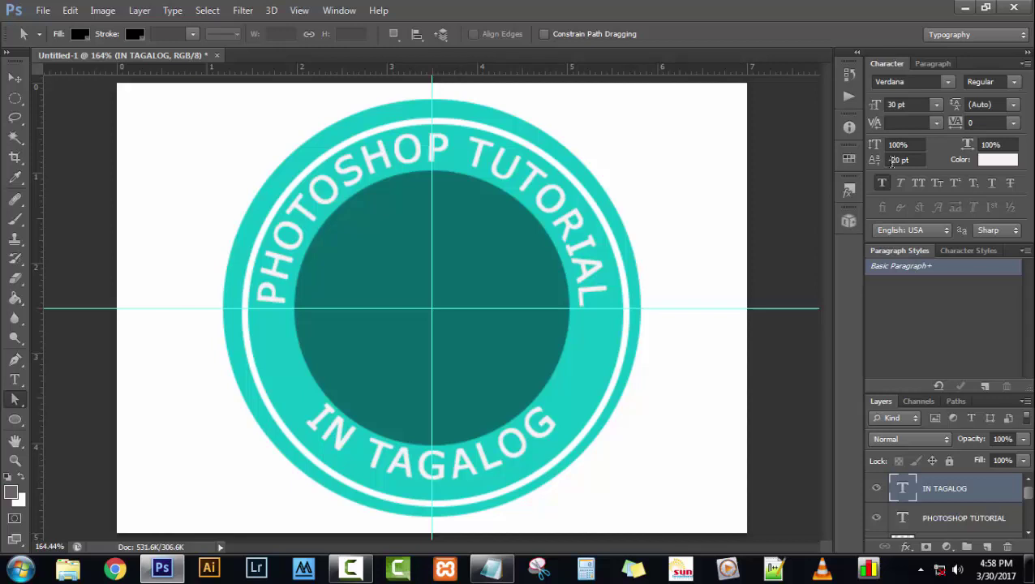
left_click(902, 160)
type("-22")
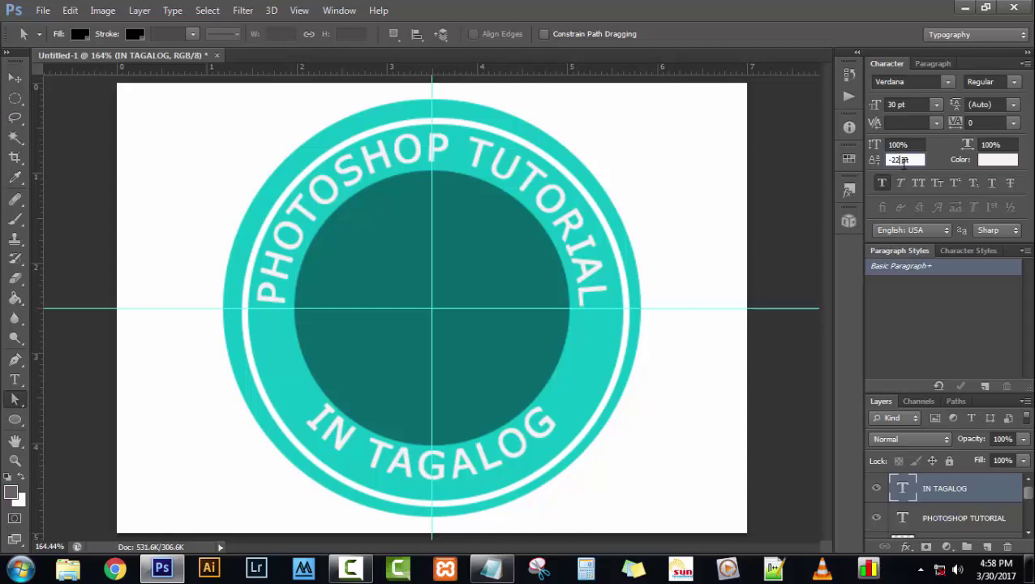
key("Return")
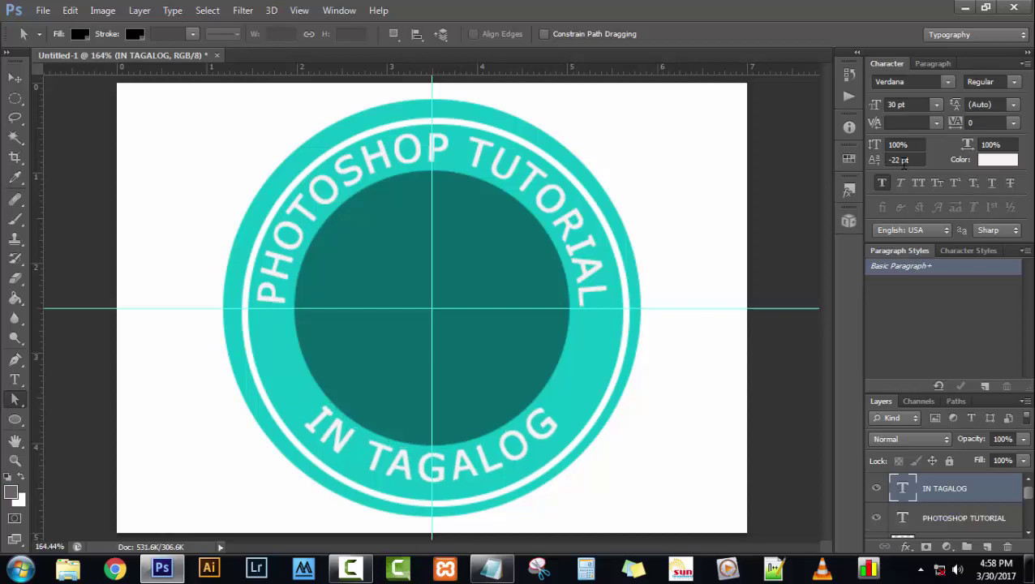
left_click(464, 560)
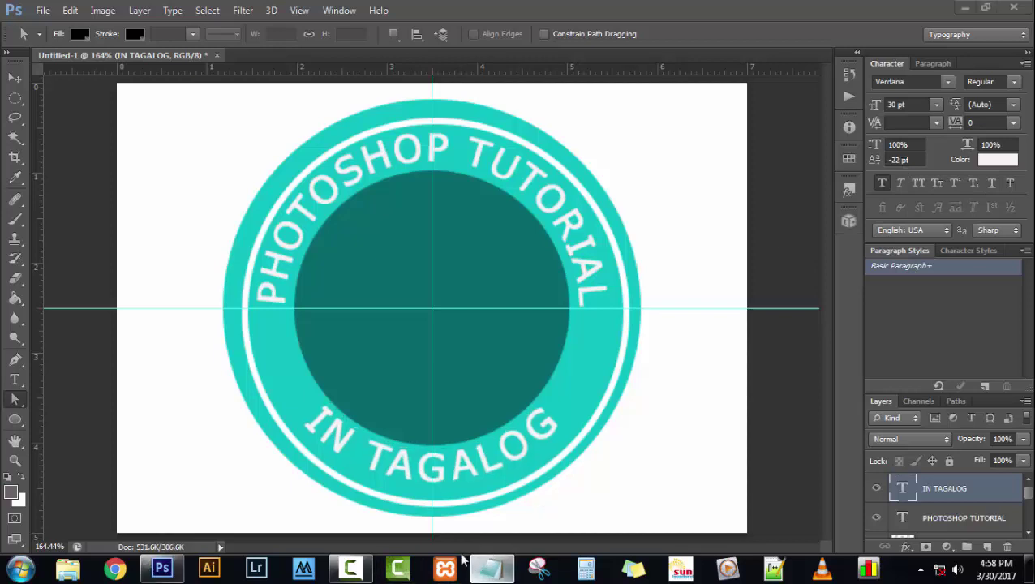
Replace the note with 'nakita nyo ba, ang dali lng,..', briefly hiding and restoring Notepad.
key("ctrl+a")
key("Delete")
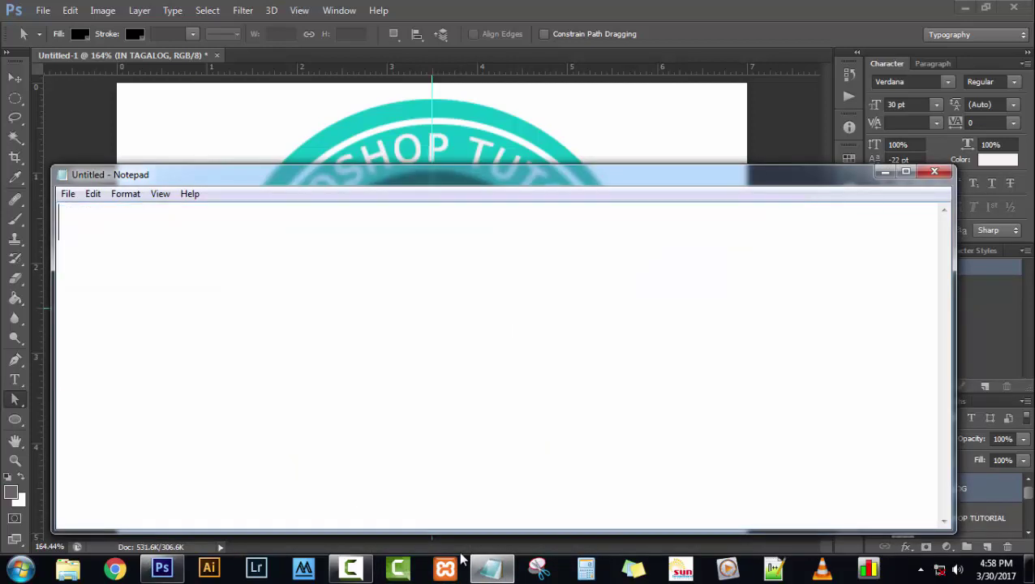
type("nakita ")
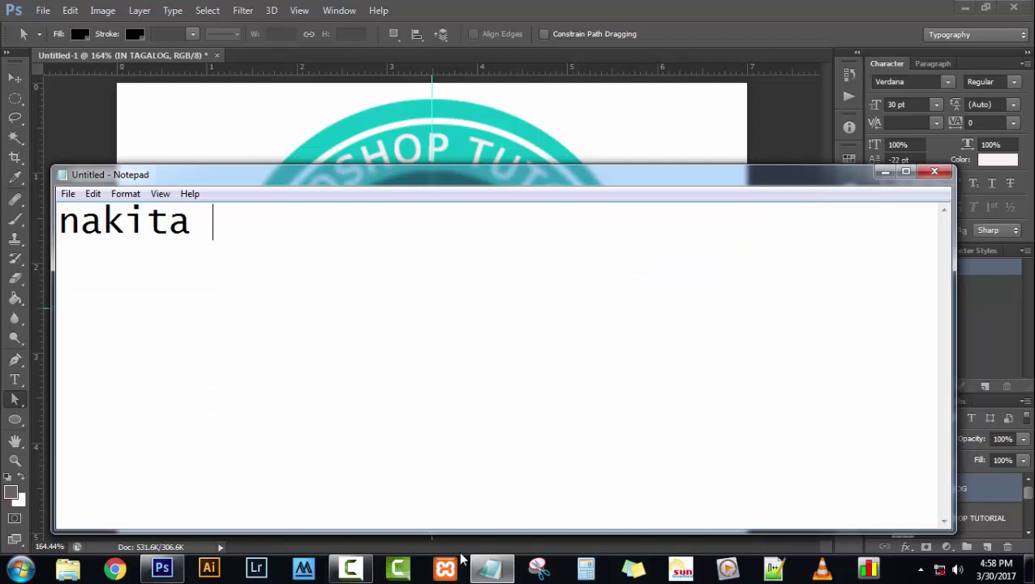
type("nyo ba")
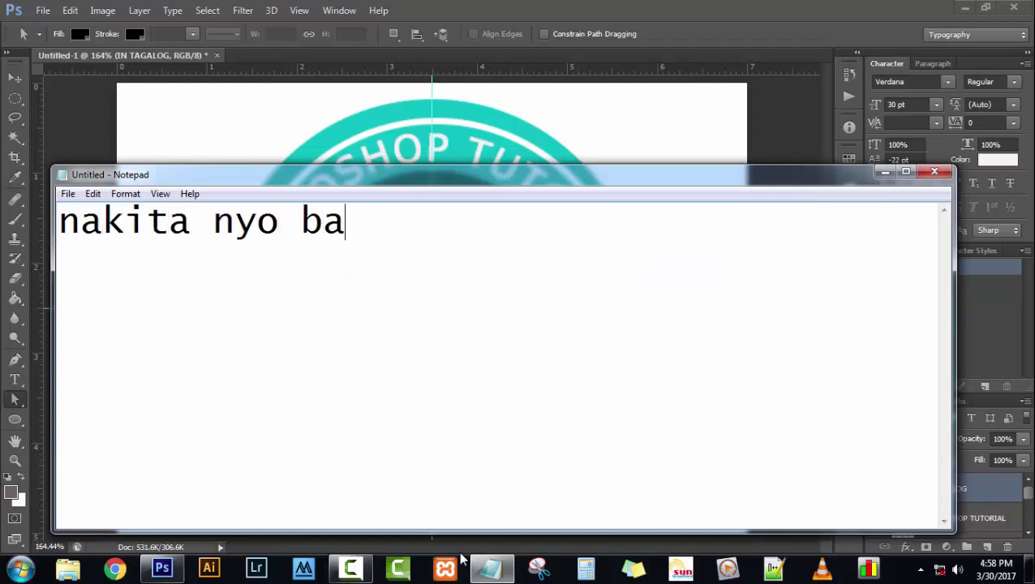
type(", ang ")
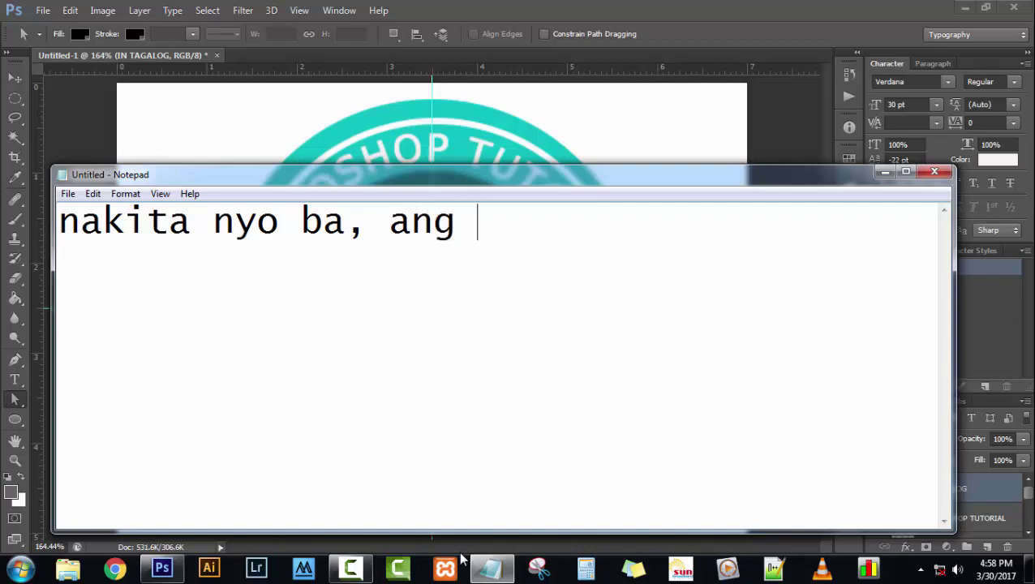
type("dali l")
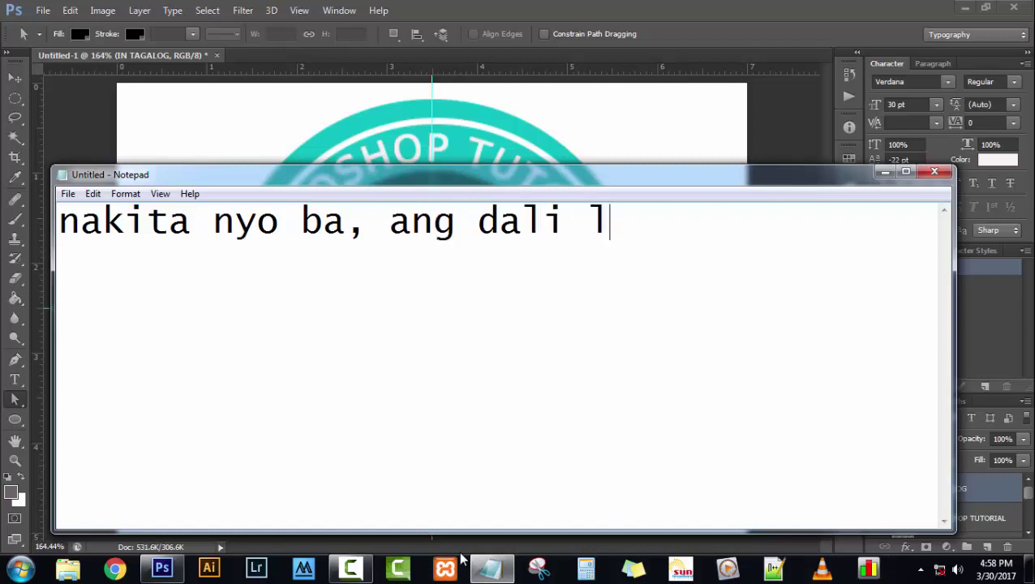
type("ng,..")
key("Return")
key("Return")
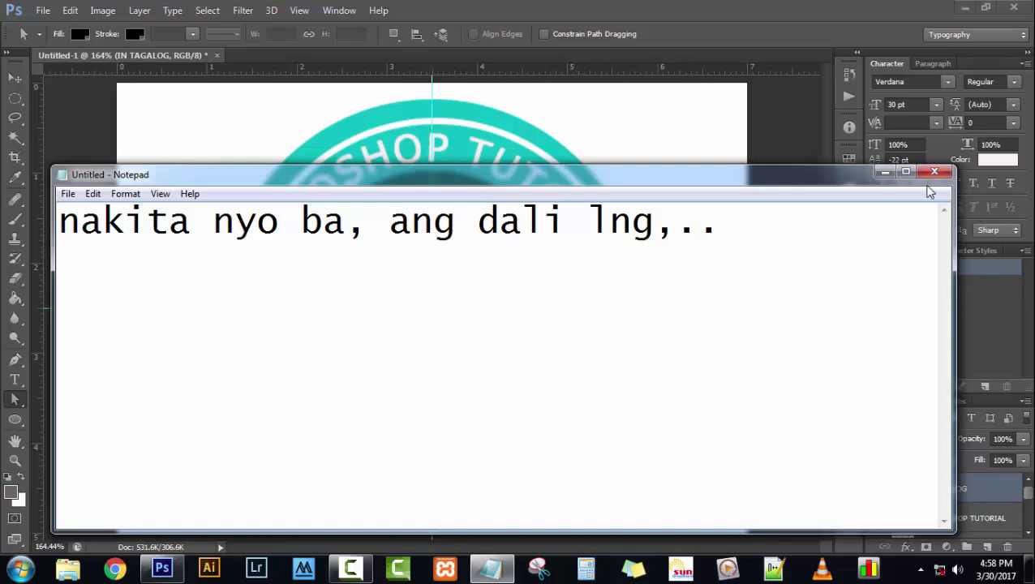
left_click(885, 172)
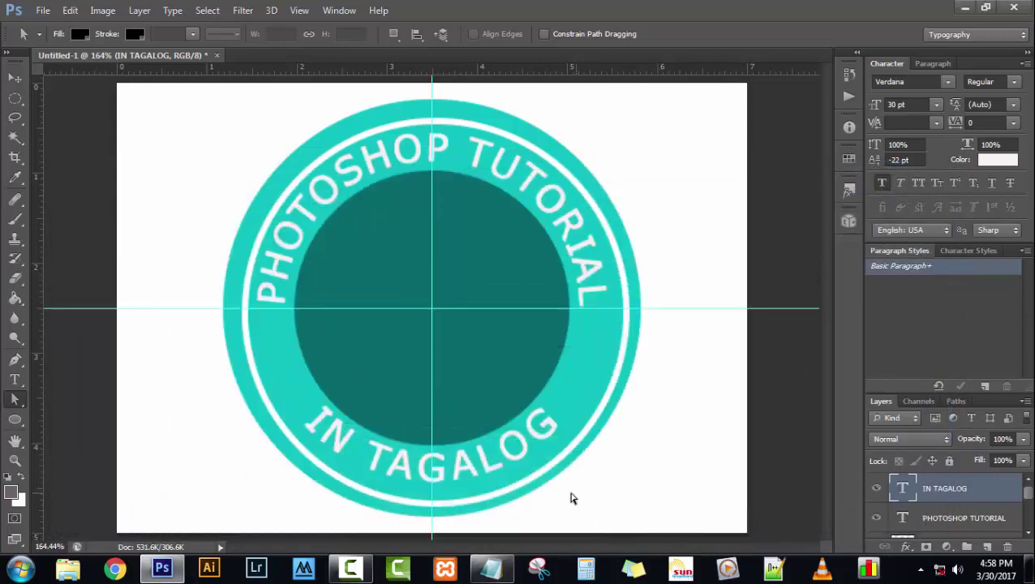
left_click(504, 570)
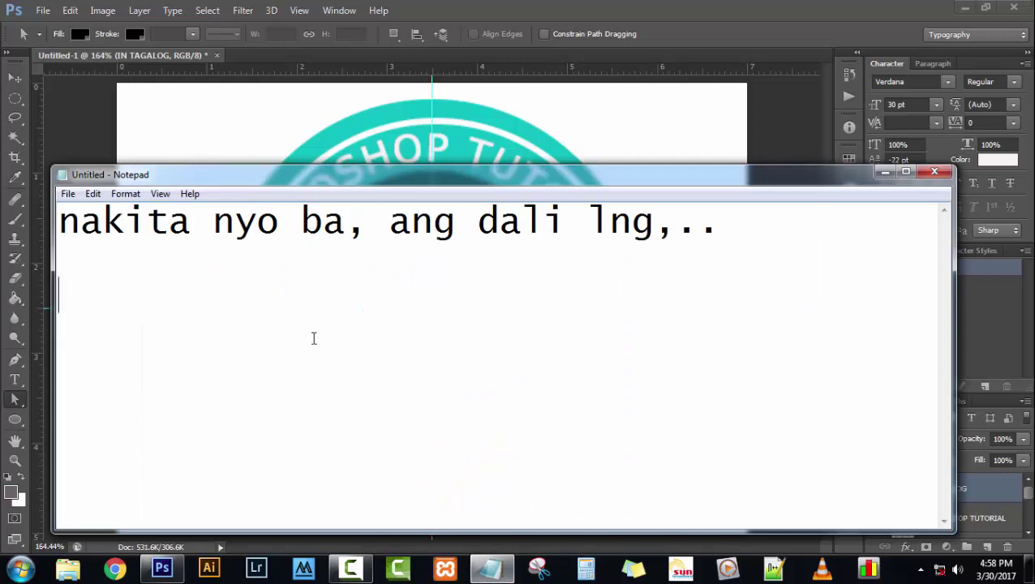
Add lines about having circular text for your logo and this tutorial having no audio.
type("meron na ")
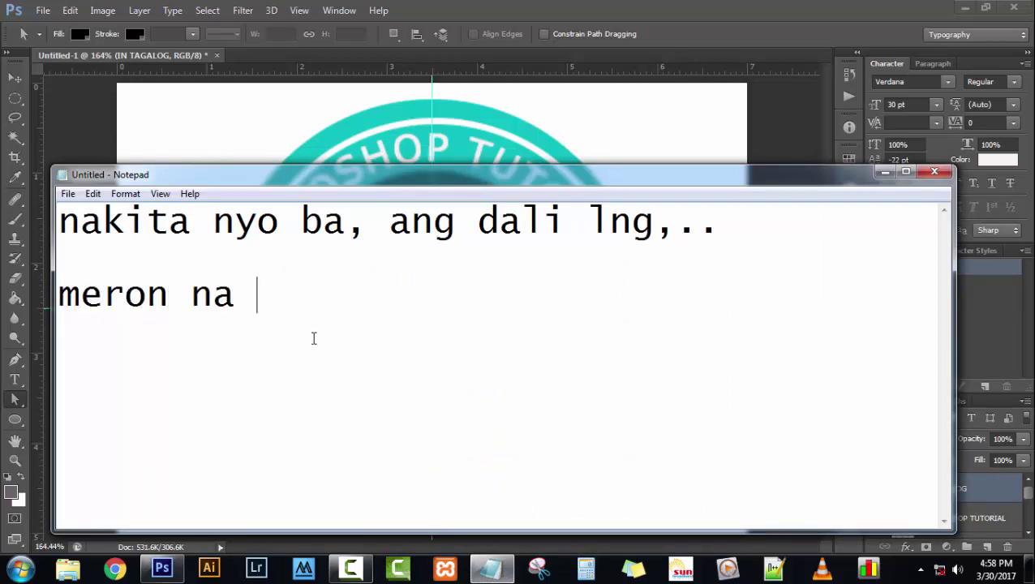
type("kayong ")
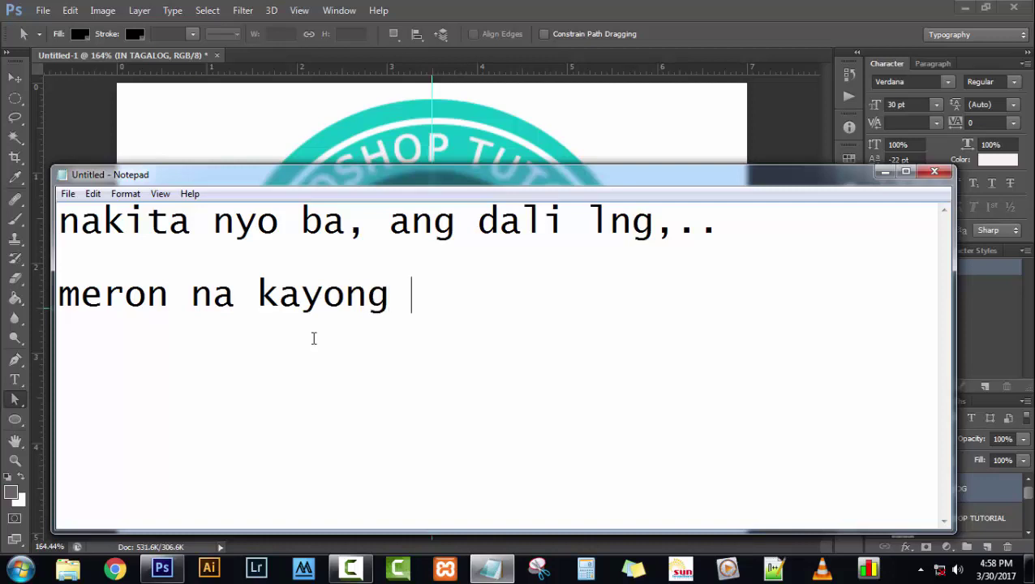
type("cir")
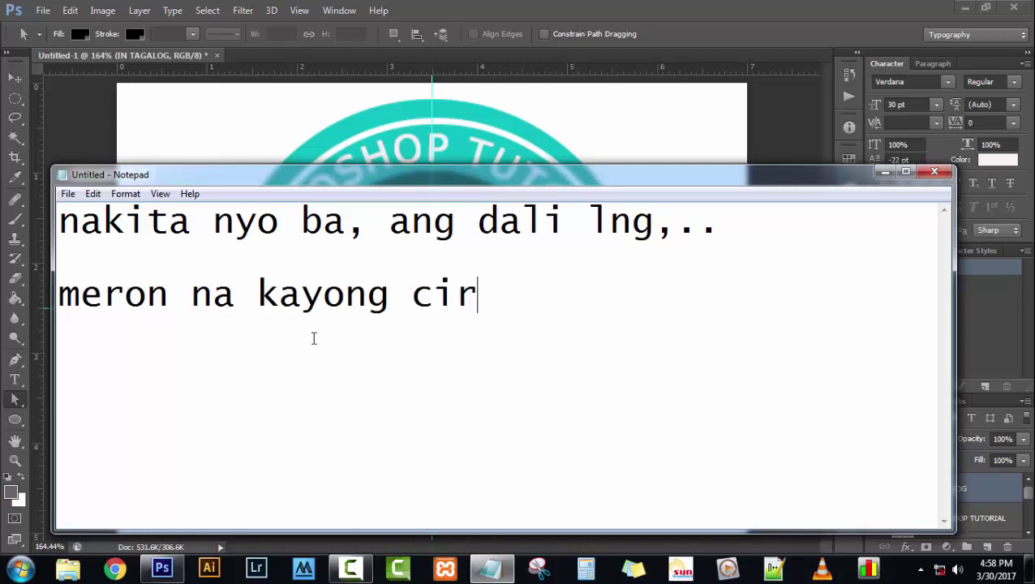
type("cular te")
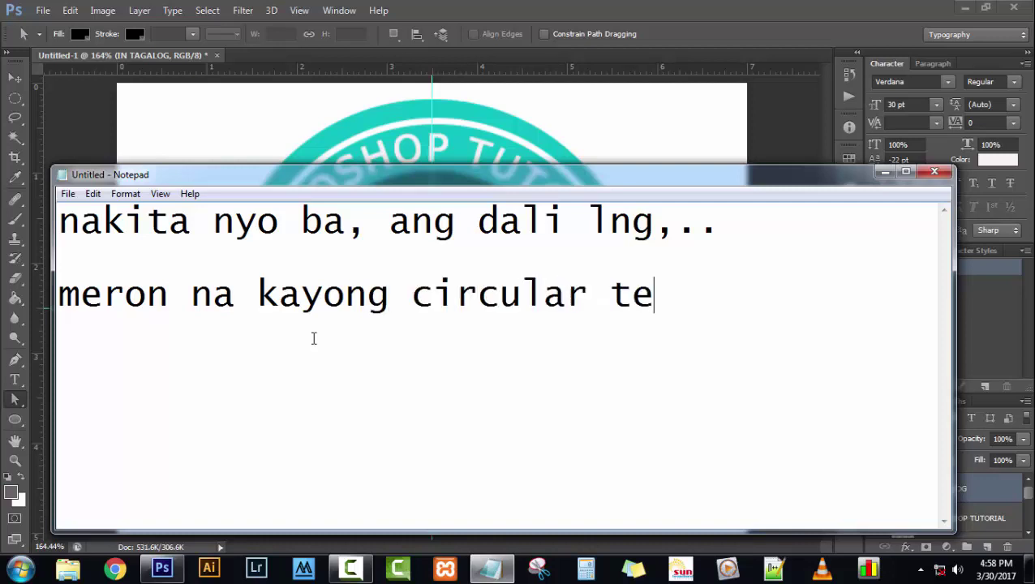
type("xt ")
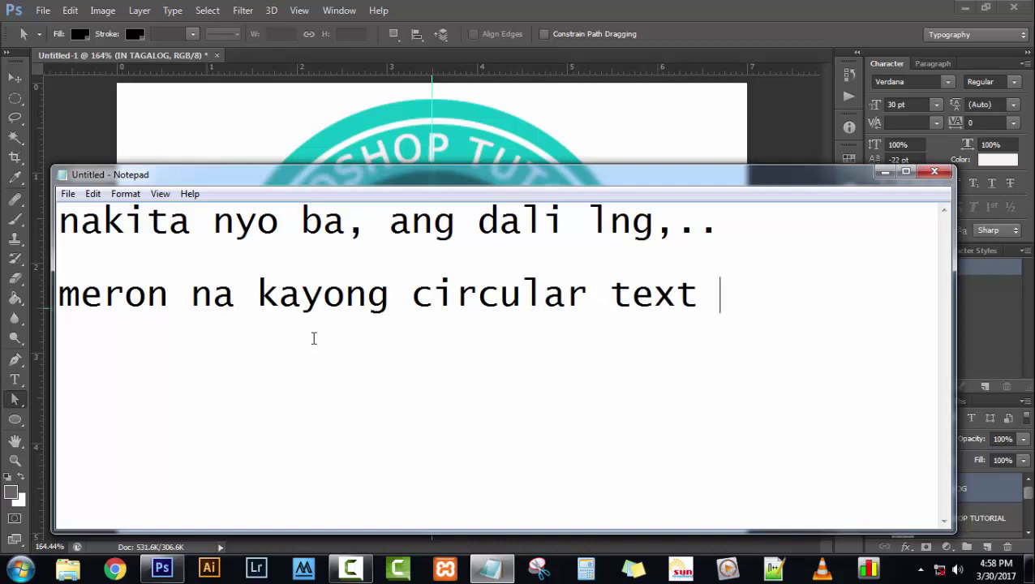
type("sa inyong ")
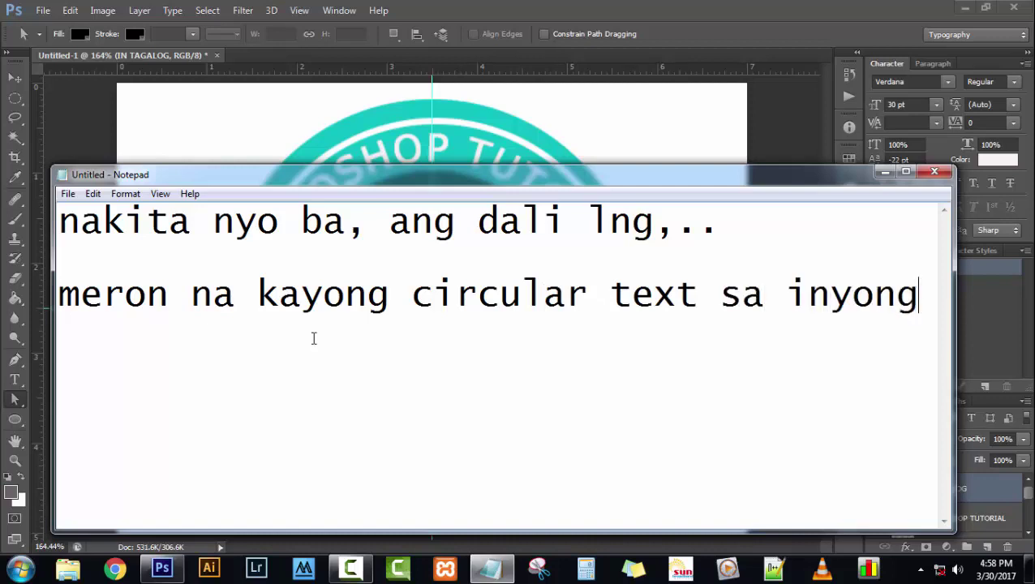
type("logo ")
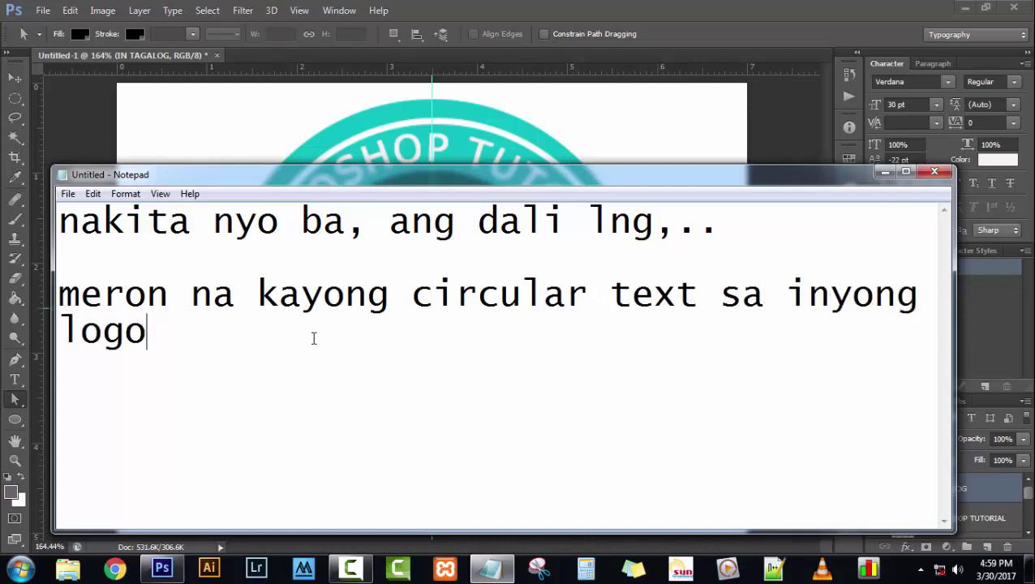
type("na gaga")
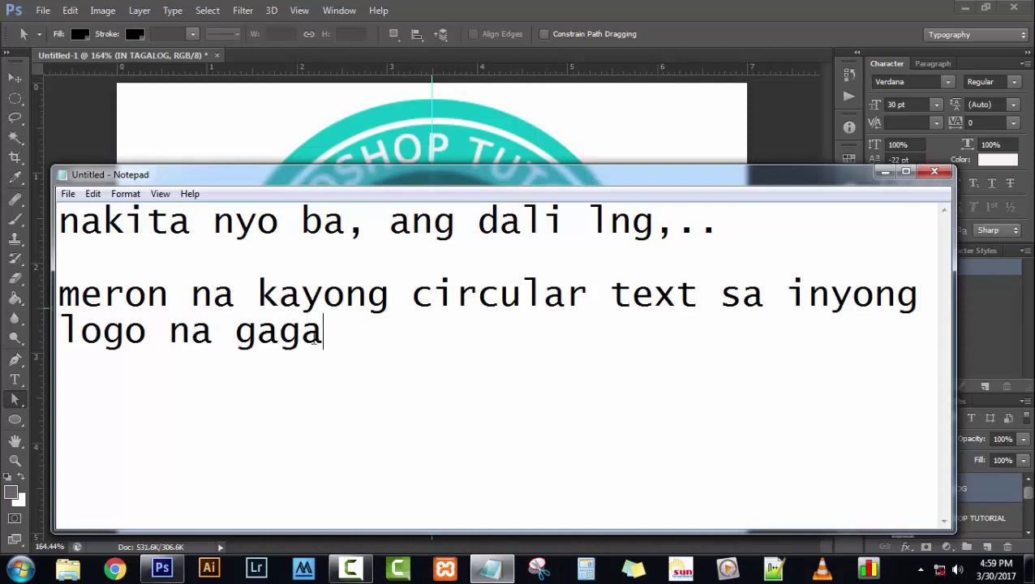
type("win o ")
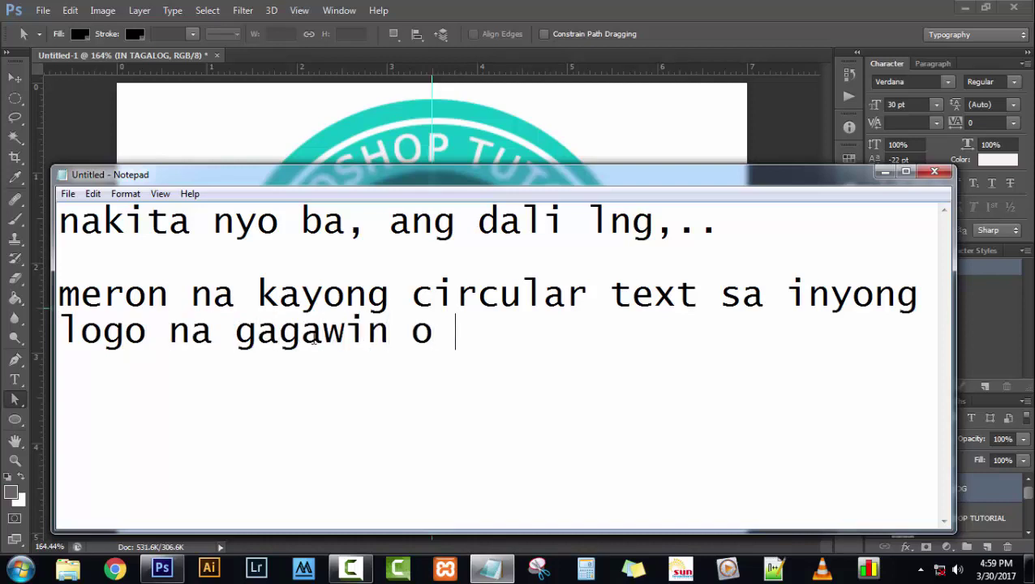
type("project,")
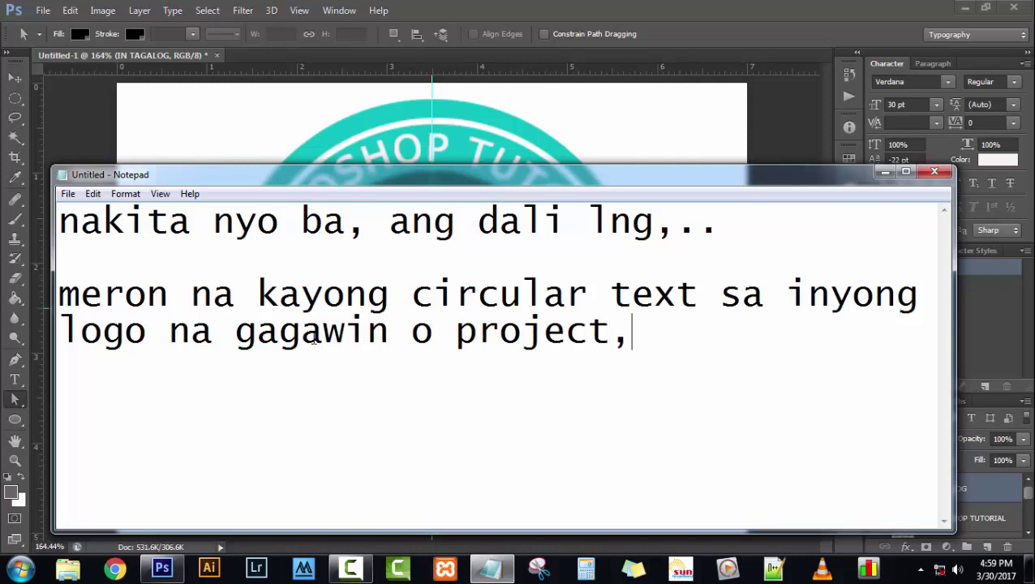
type(".")
key("Return")
type("ba")
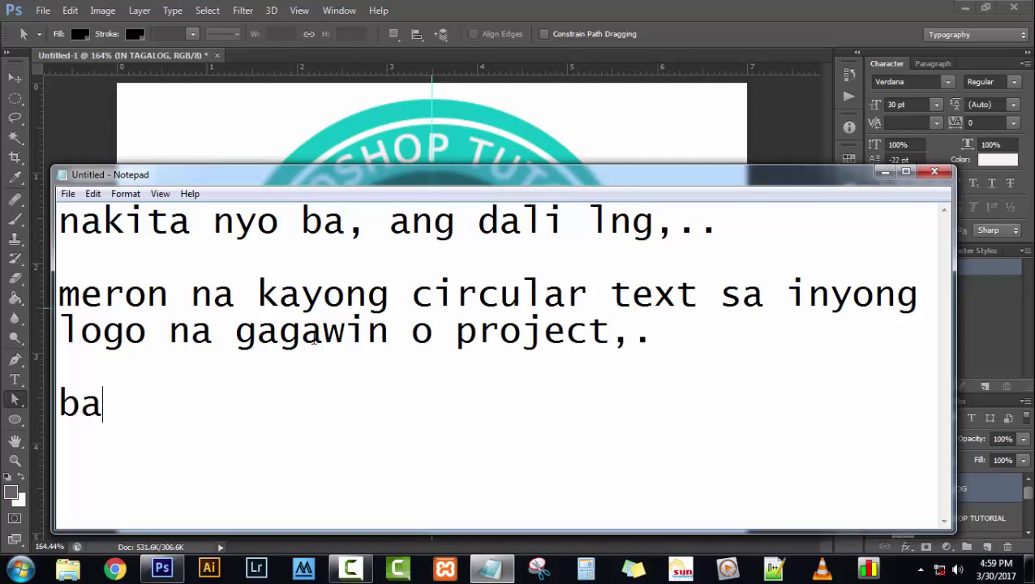
type("sta na")
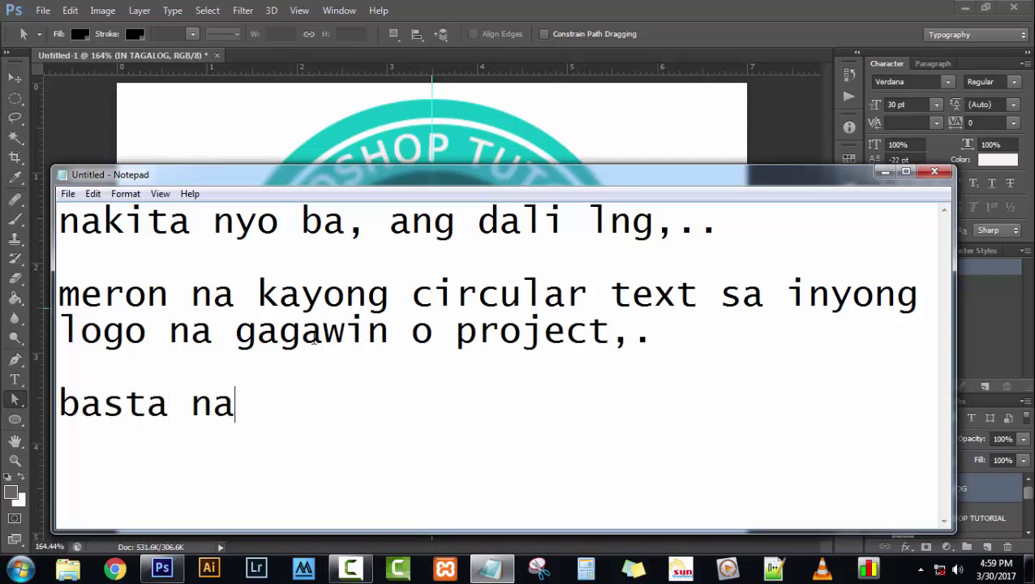
type("sundan n")
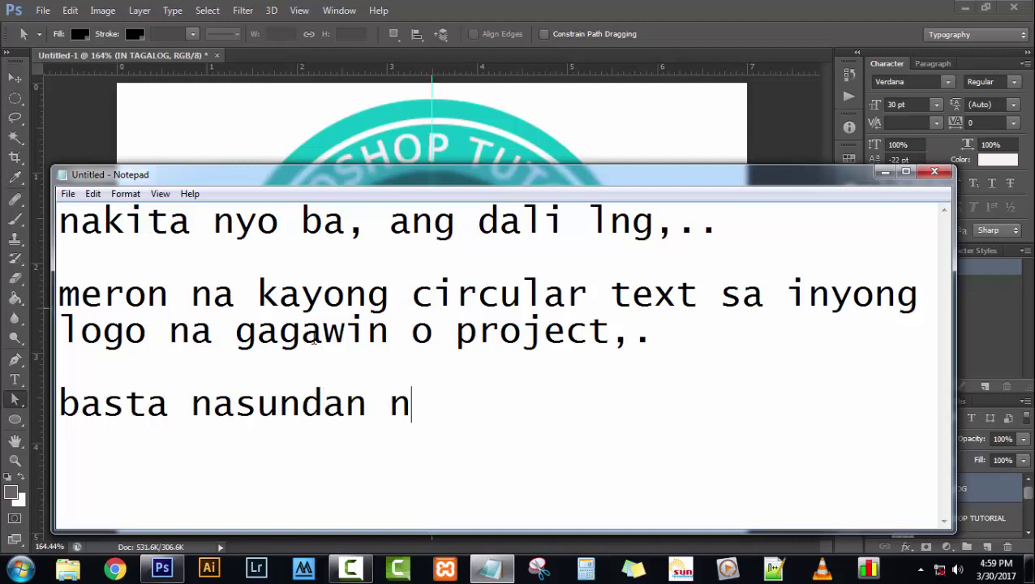
type("yo lng ")
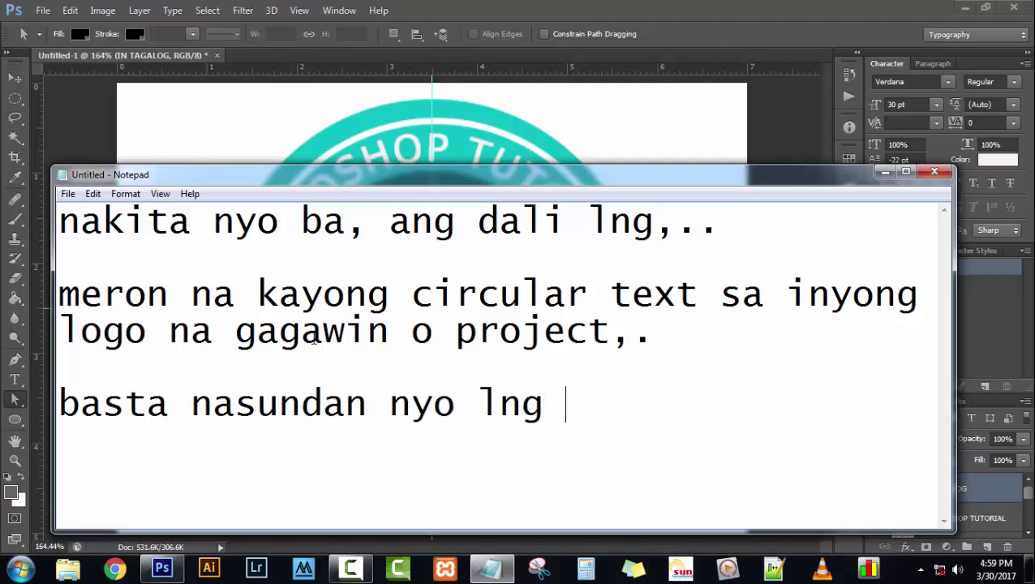
type("itong ")
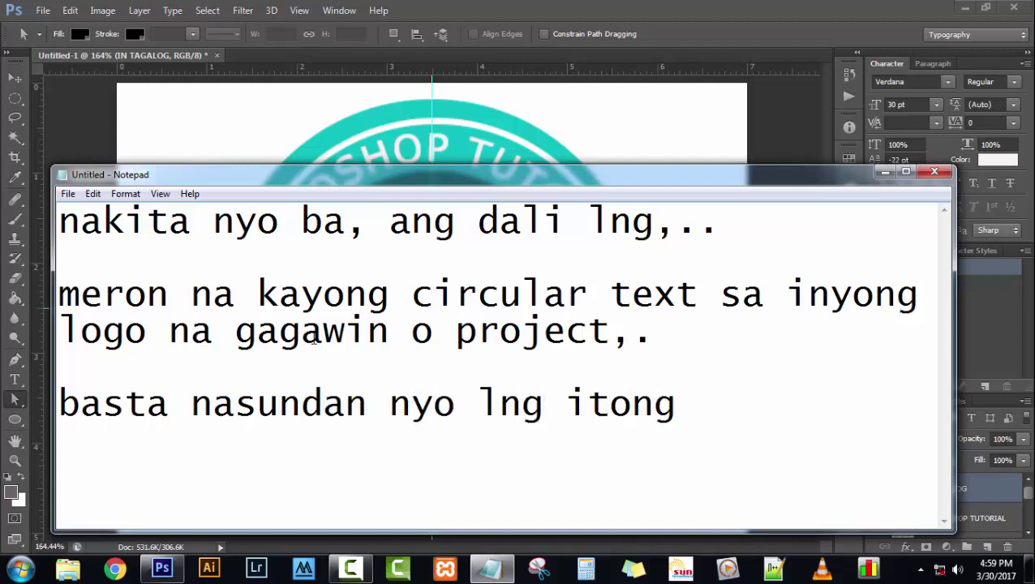
type("tutorial ")
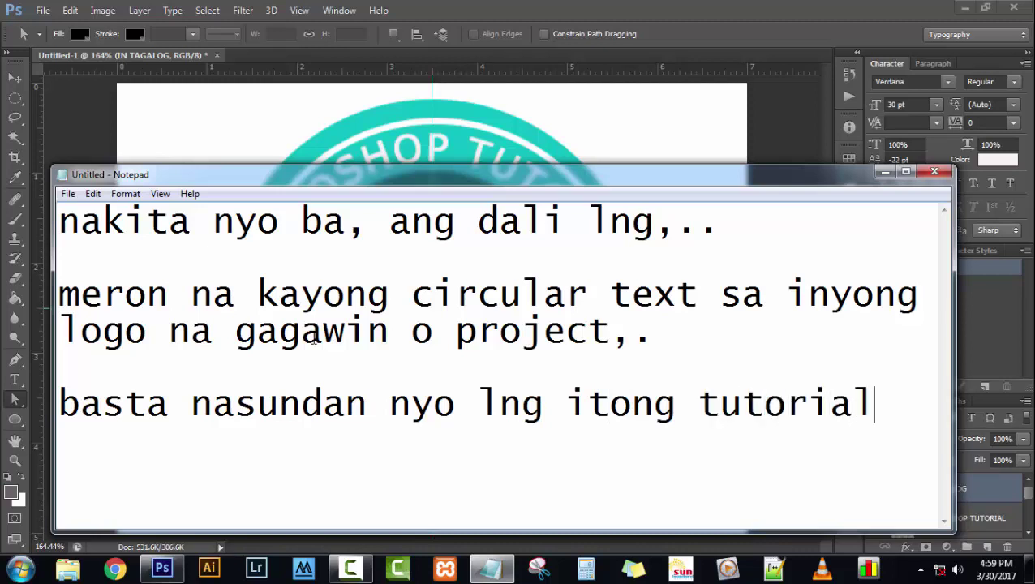
type("ko ")
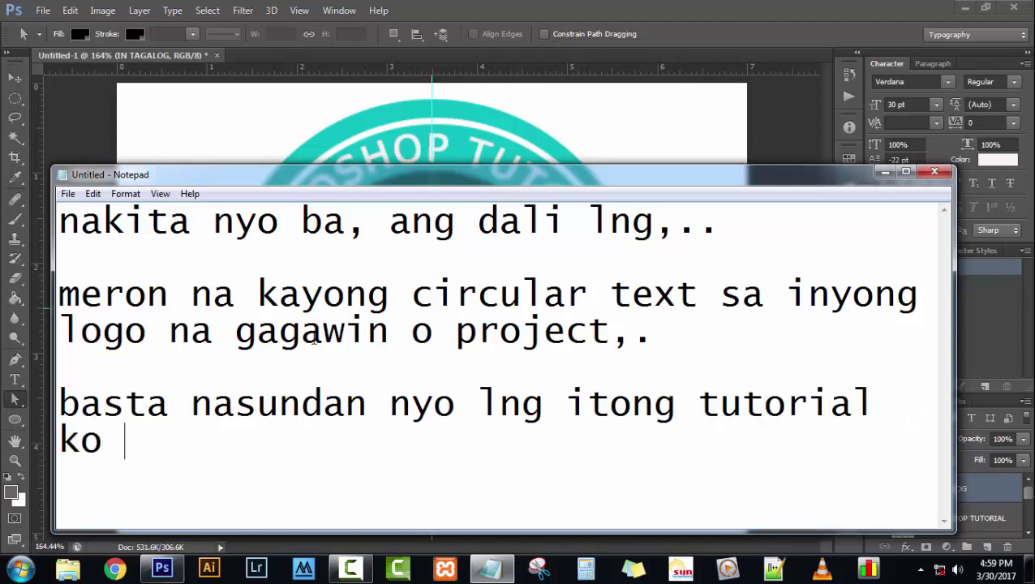
type("ngaun na ")
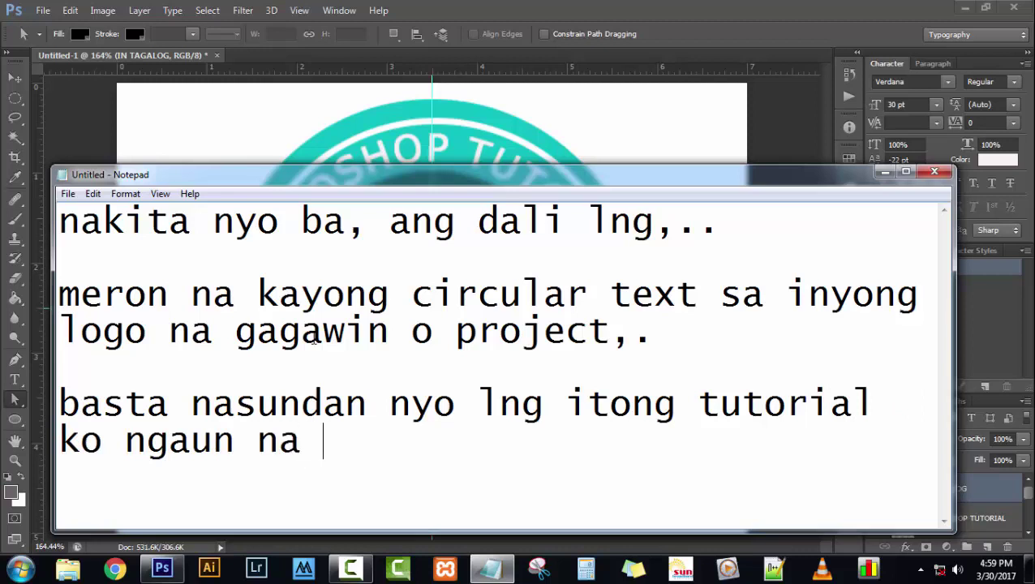
type("walang a")
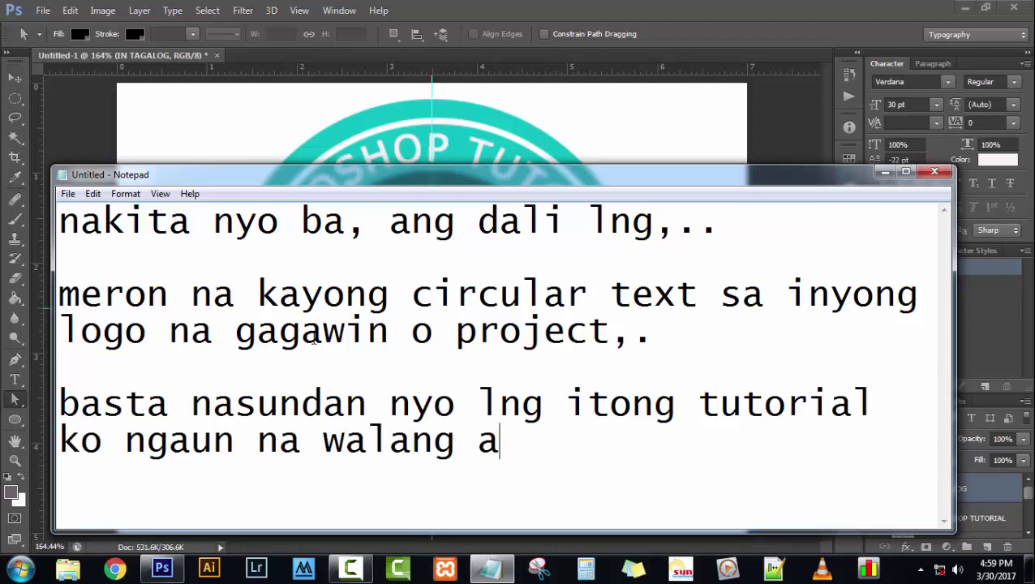
type("udio")
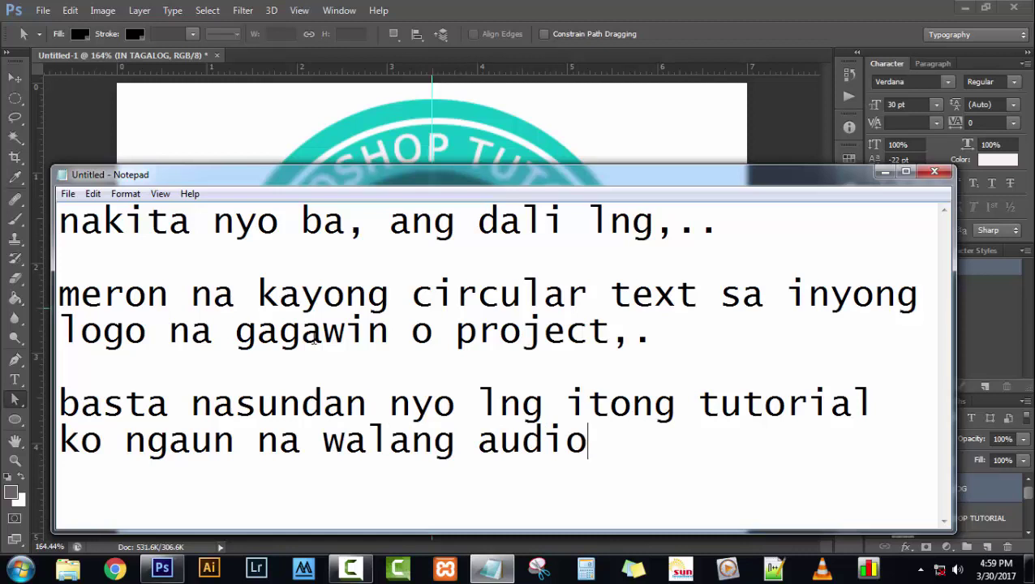
type(",.")
Begin a new line explaining that speaking for long makes them cough.
key("Return")
type("medy")
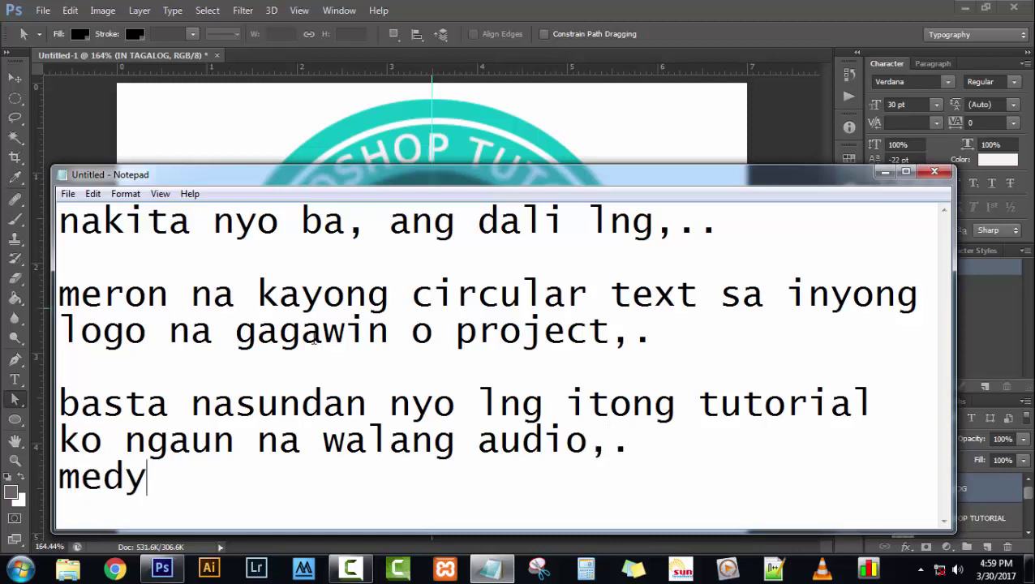
type("o nauub")
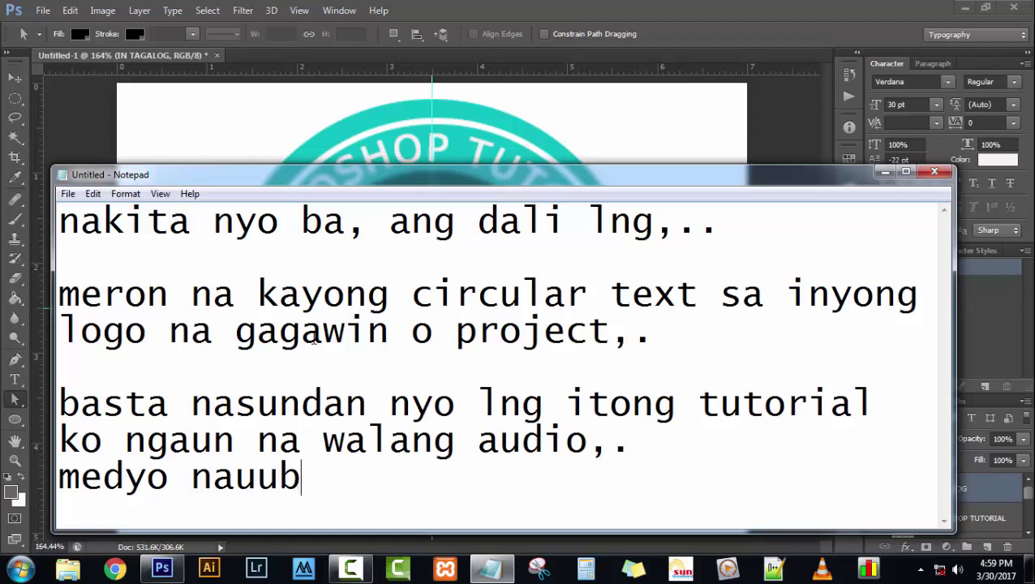
type("o k")
key("BackSpace")
type("pa kc a")
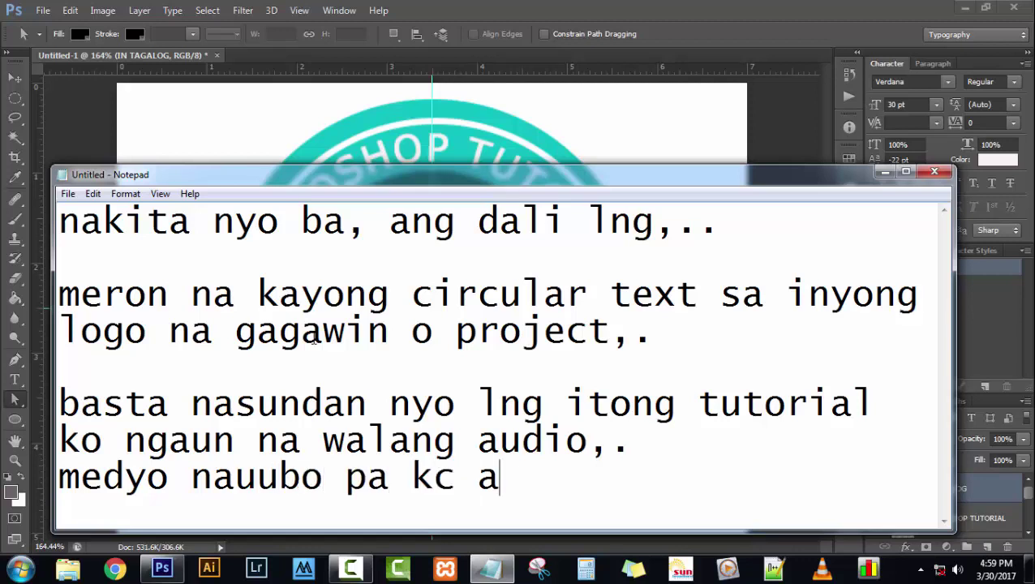
type("q kpa")
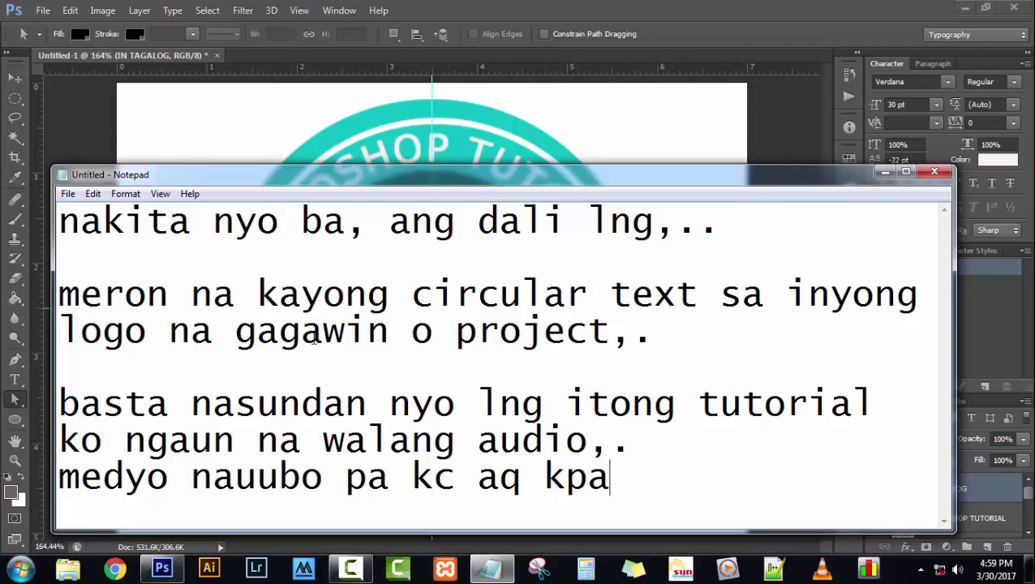
type("g nag")
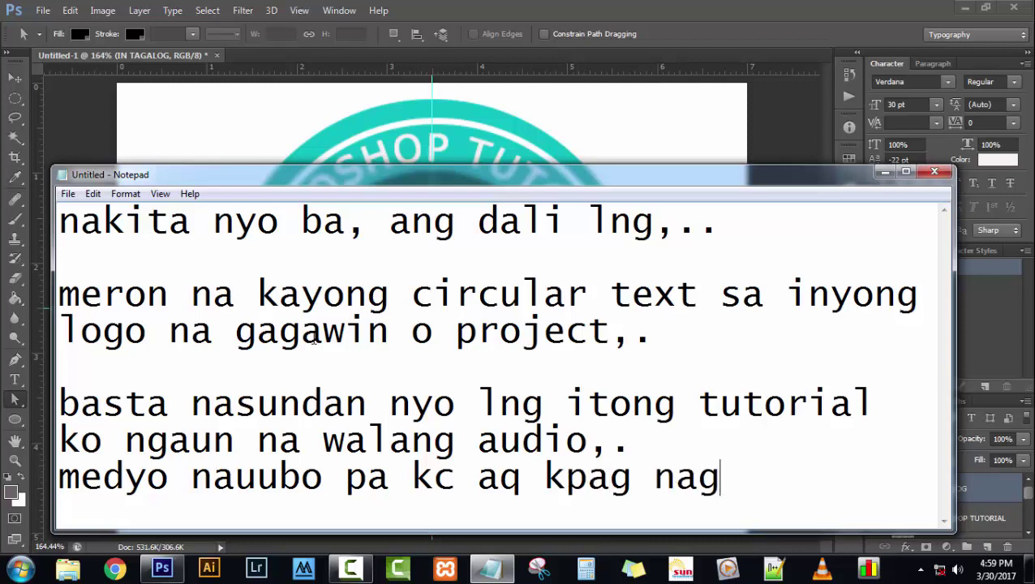
type("sasal")
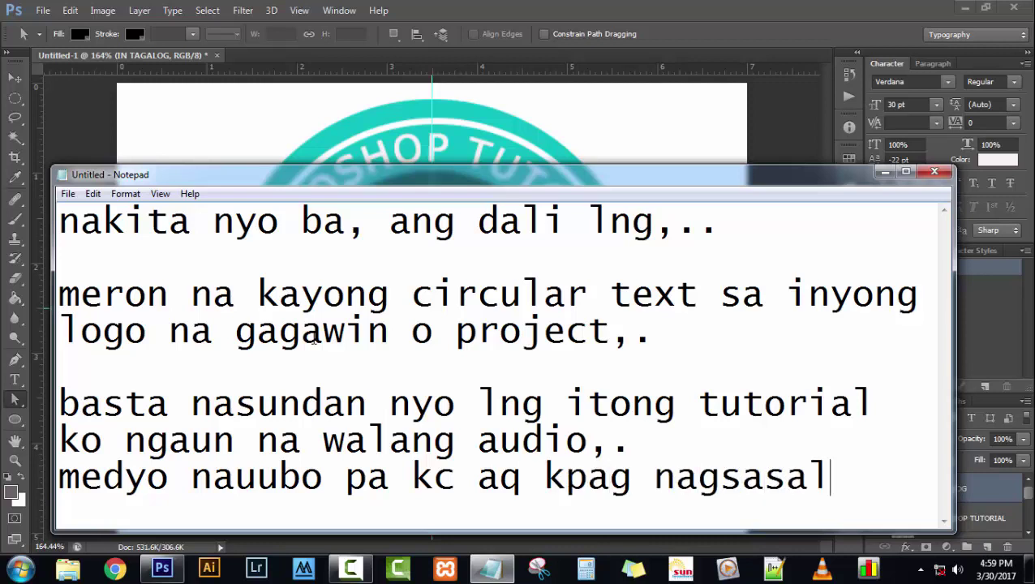
type("ita ")
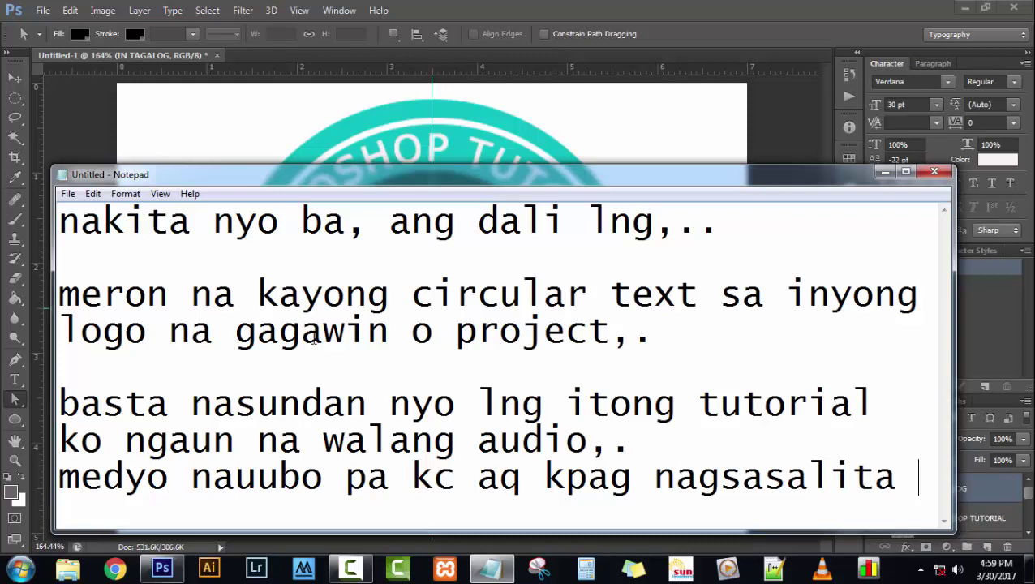
type("ng ma")
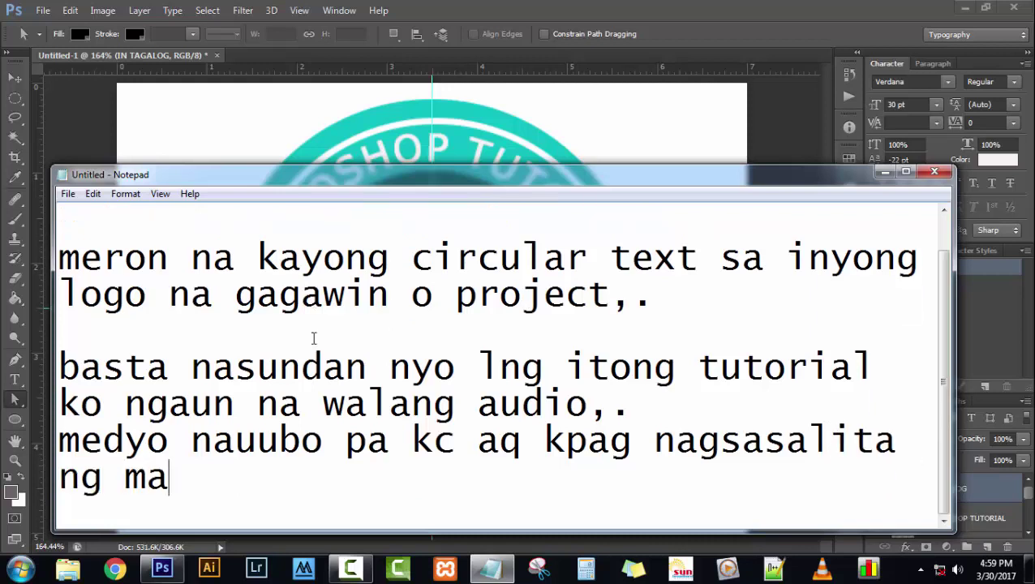
type("tagal k")
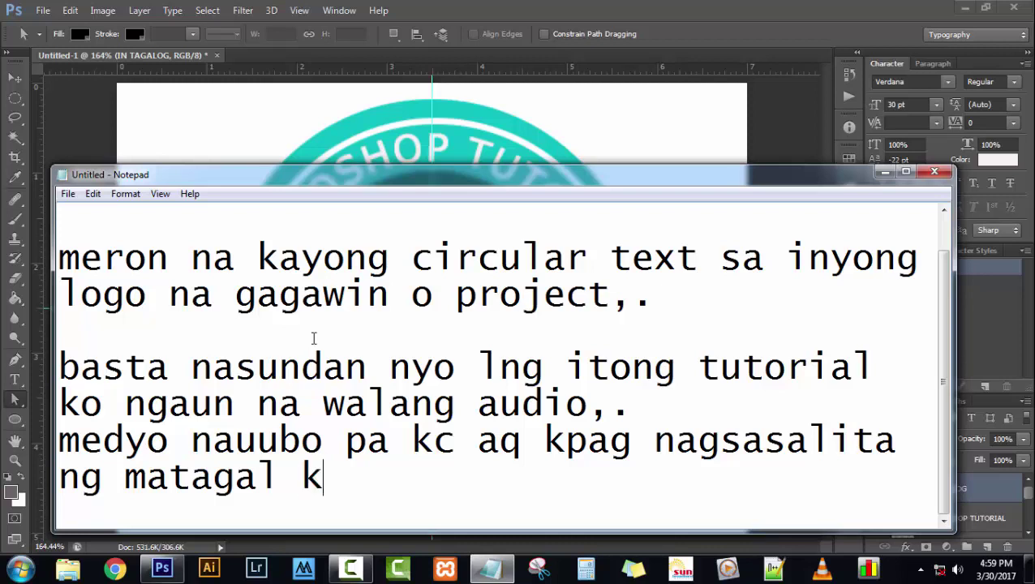
type("aya p")
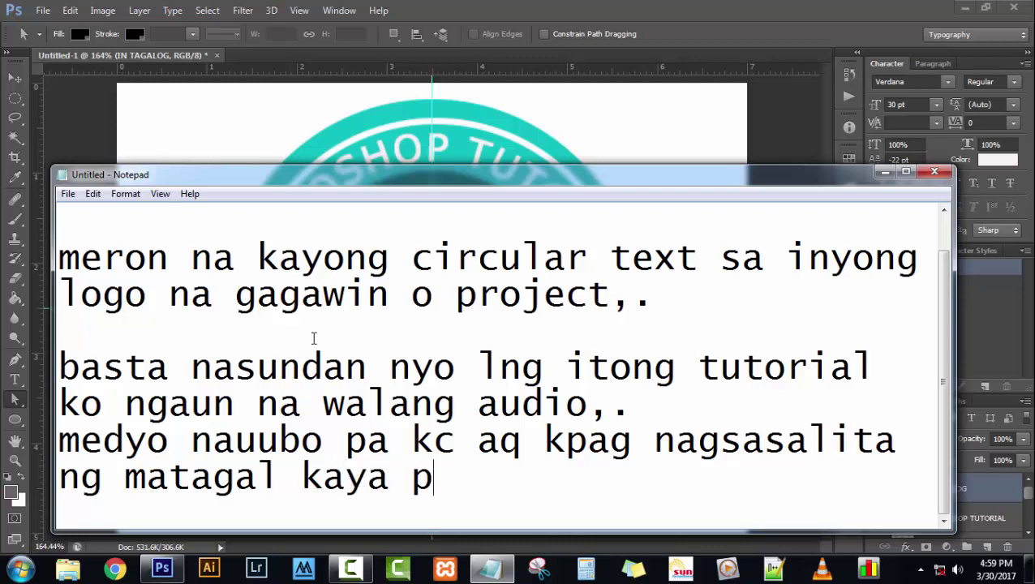
Finish the note with '...photoshop tutorial in tagalog, :-)', then briefly hide and restore Notepad.
key("BackSpace")
type("s")
type("ana ")
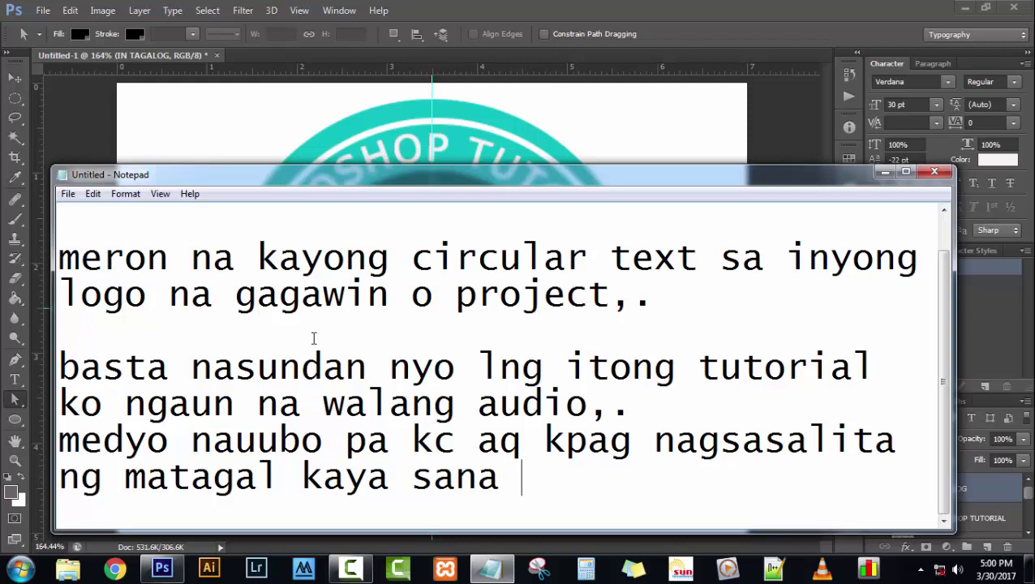
type("may ")
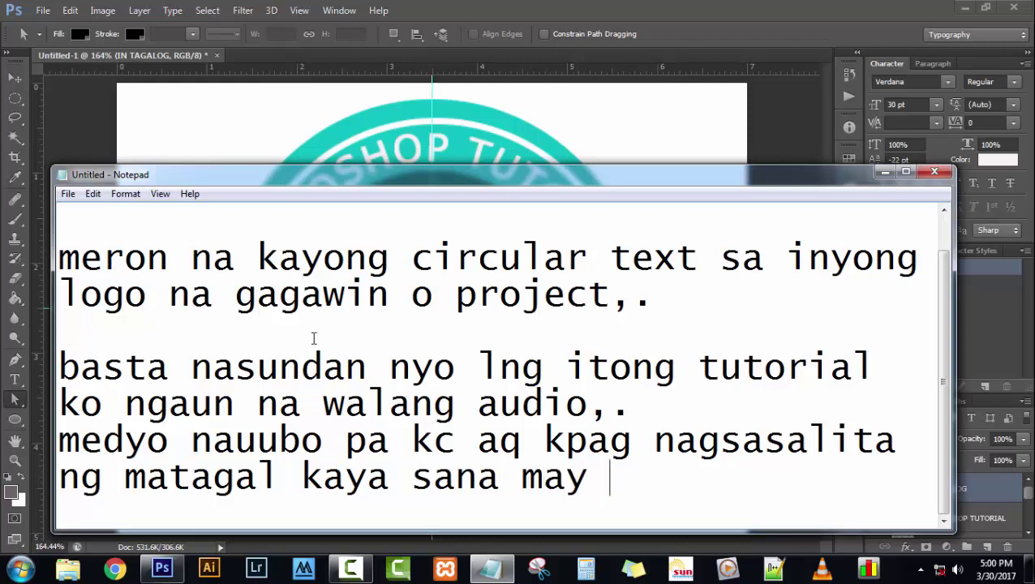
type("natutu")
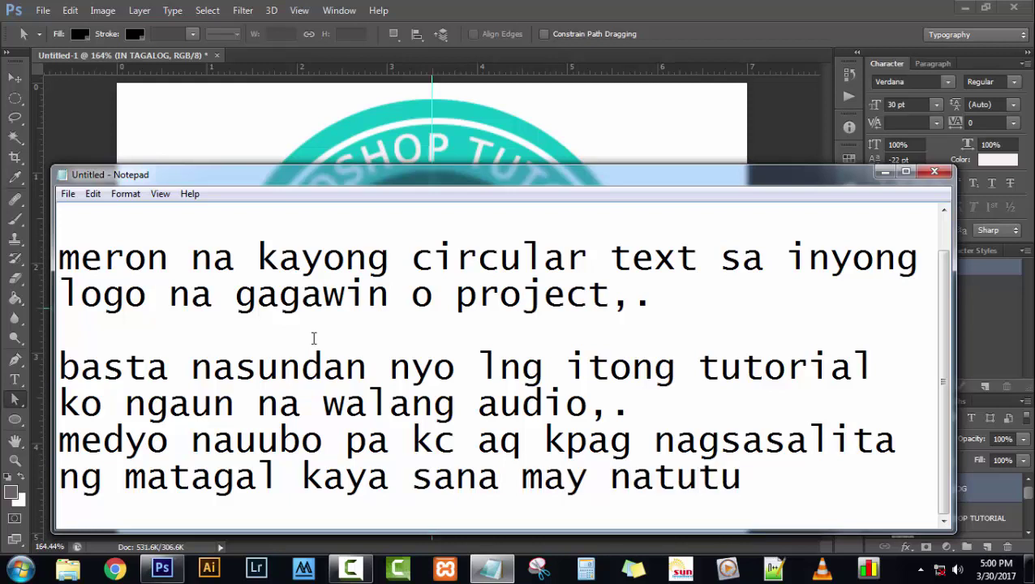
type("nan nama")
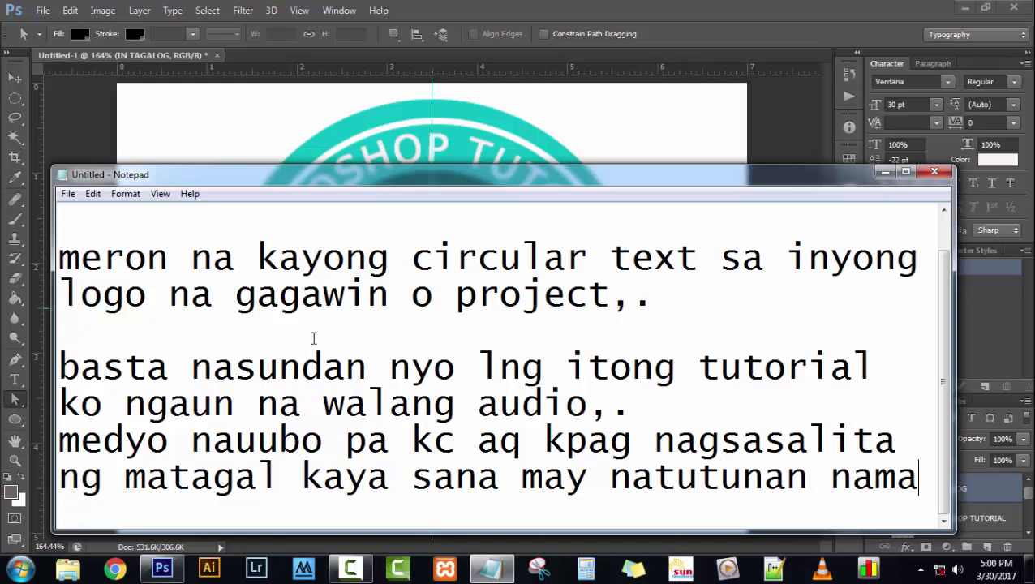
type("n kayo sa")
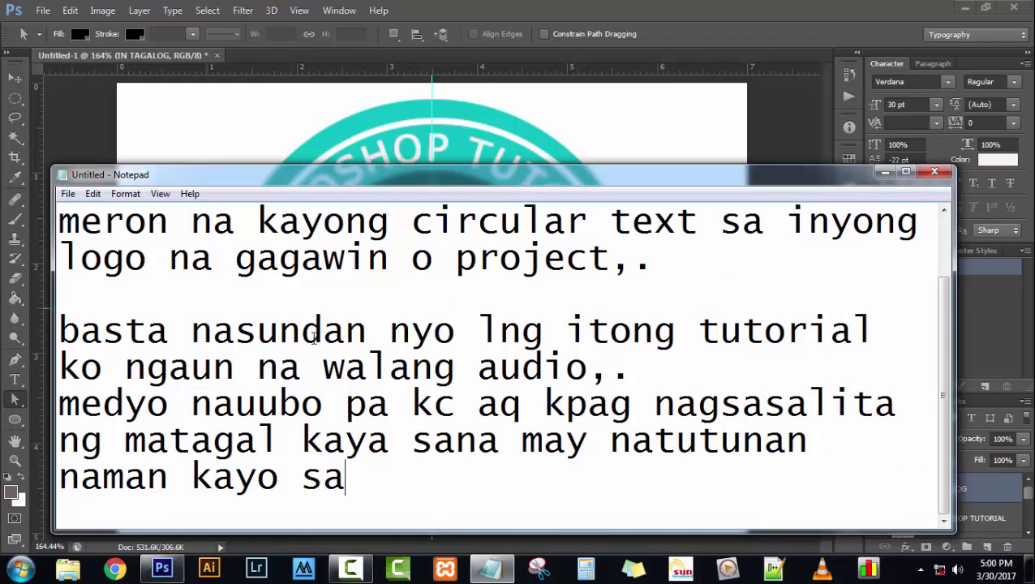
type(" aking munt")
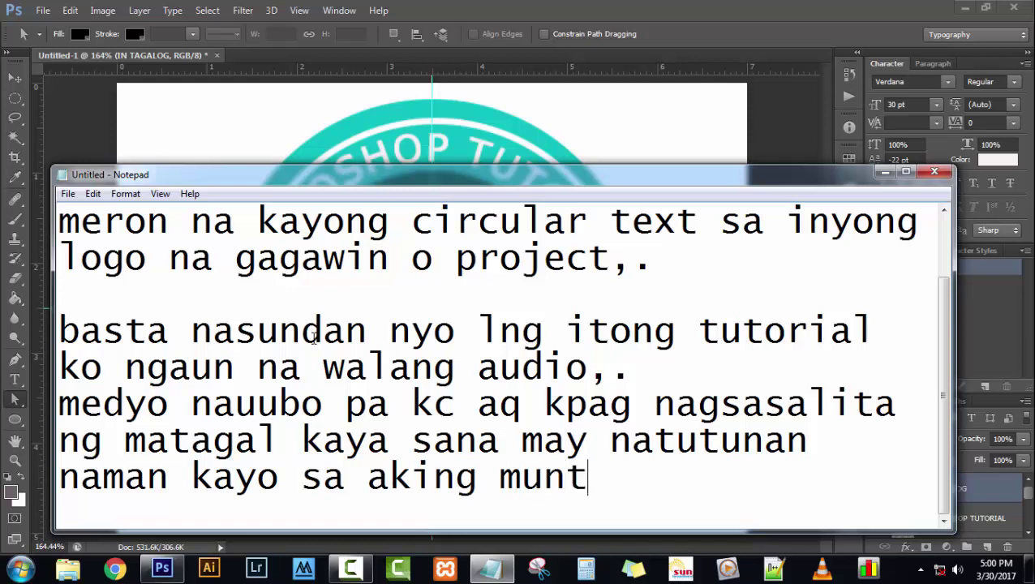
type("i")
type(" at ")
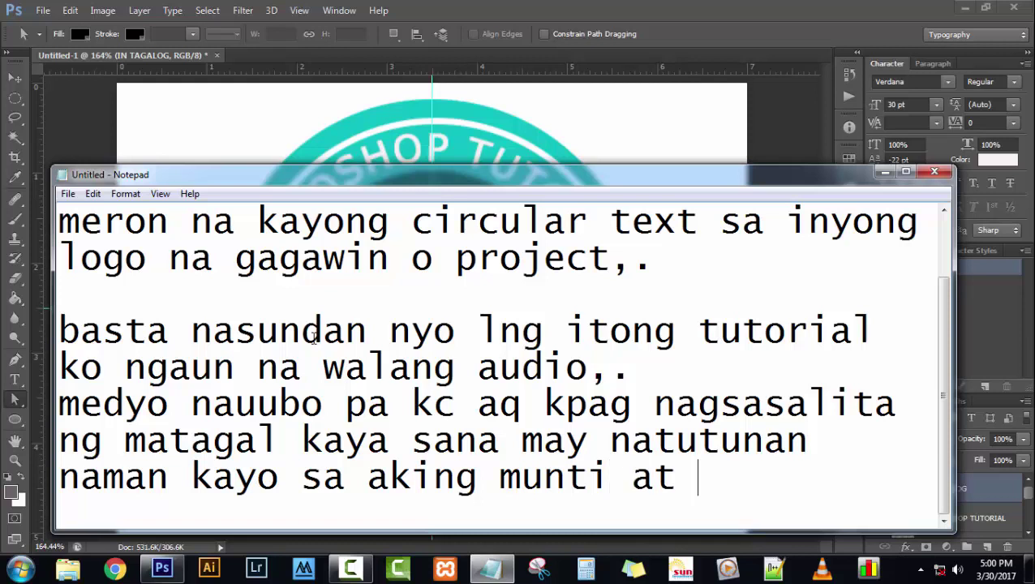
type("simplen")
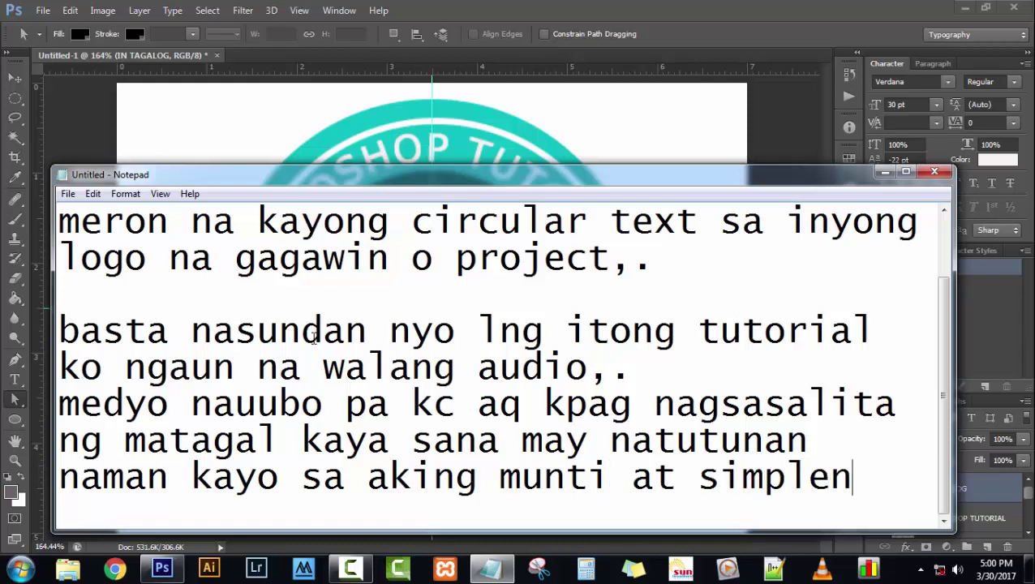
type("g ")
type("photo")
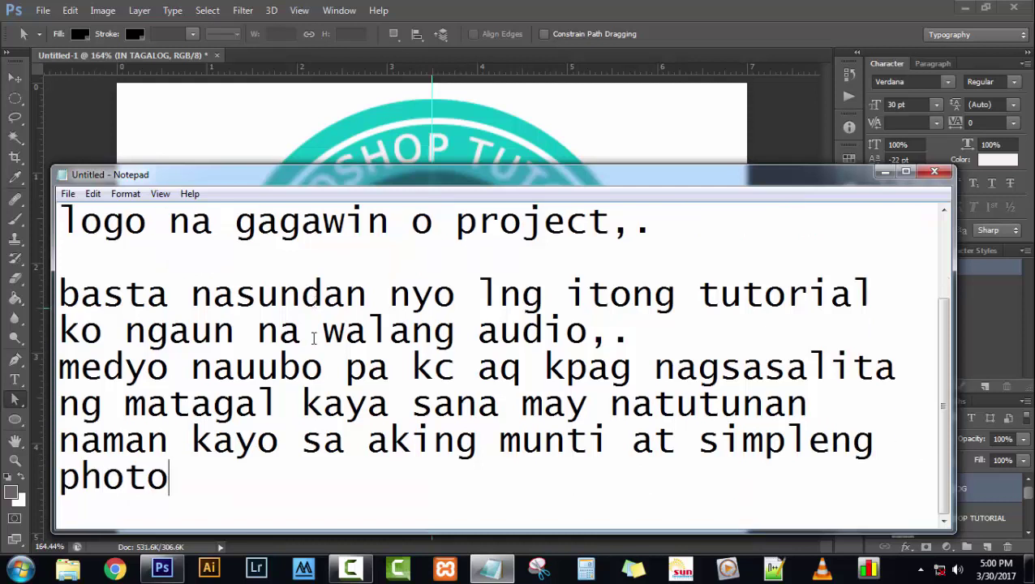
type("shop tu")
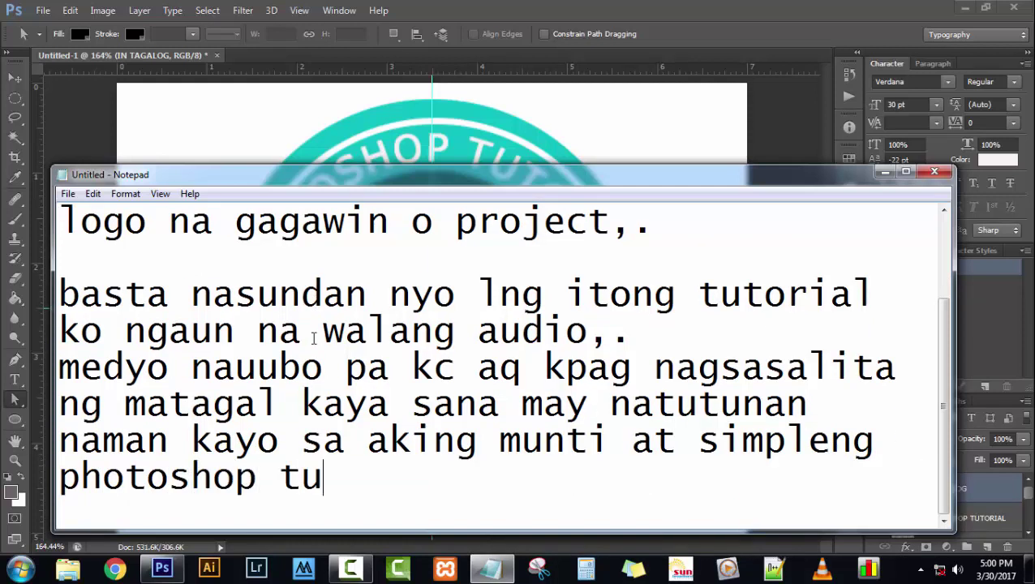
type("torial ")
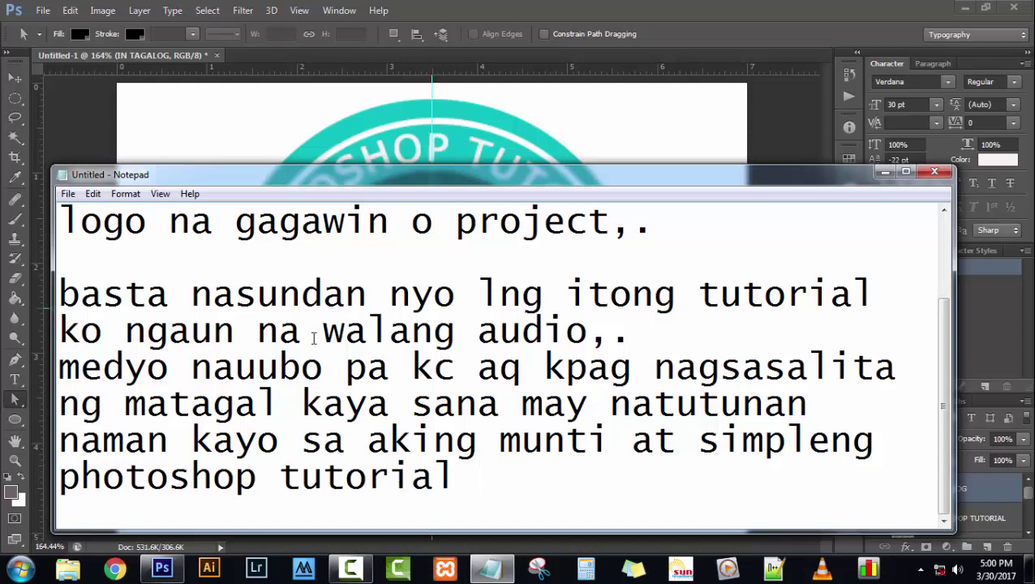
type("in tagalo")
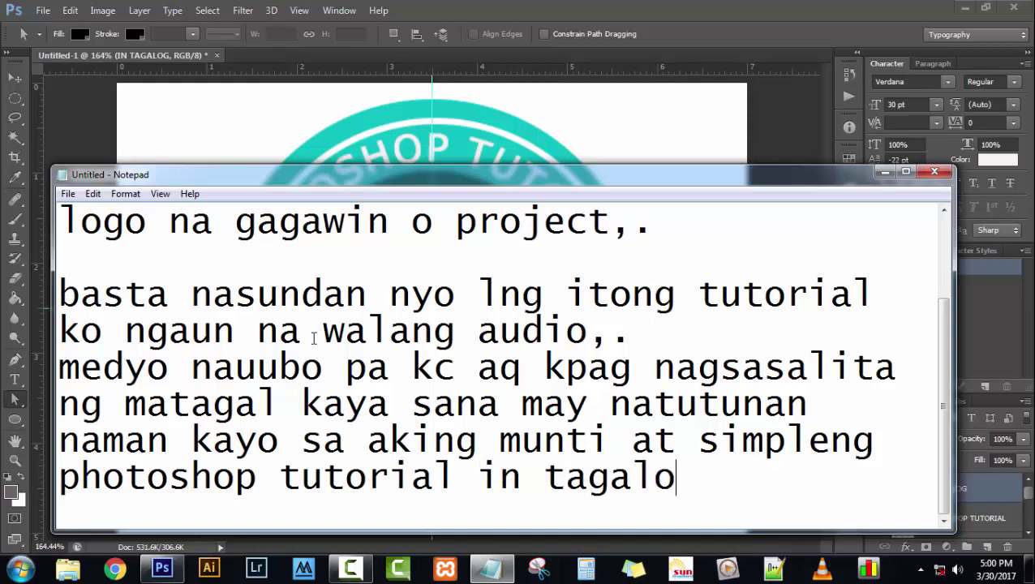
type("g,.")
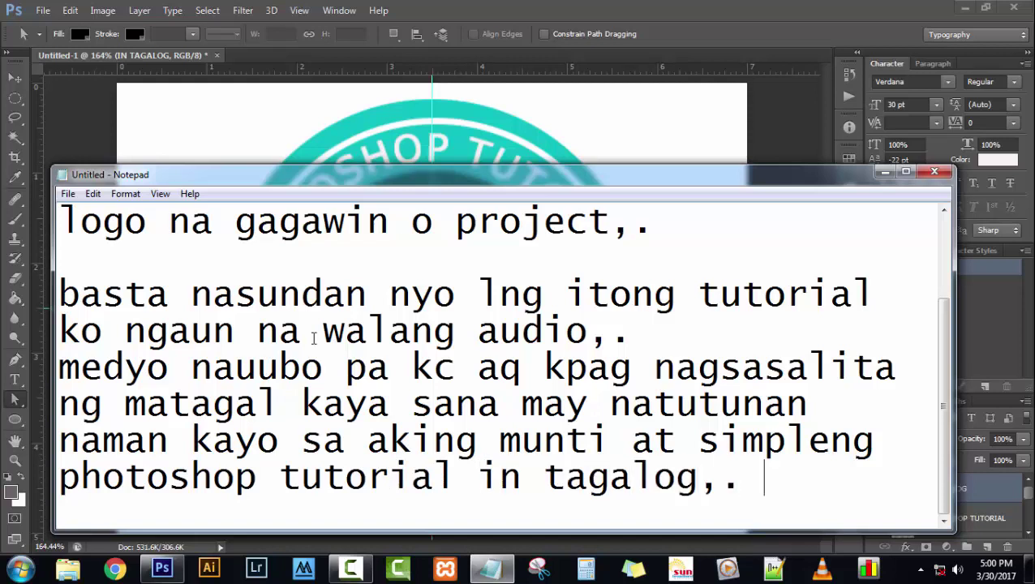
key("BackSpace")
key("BackSpace")
type(":-)")
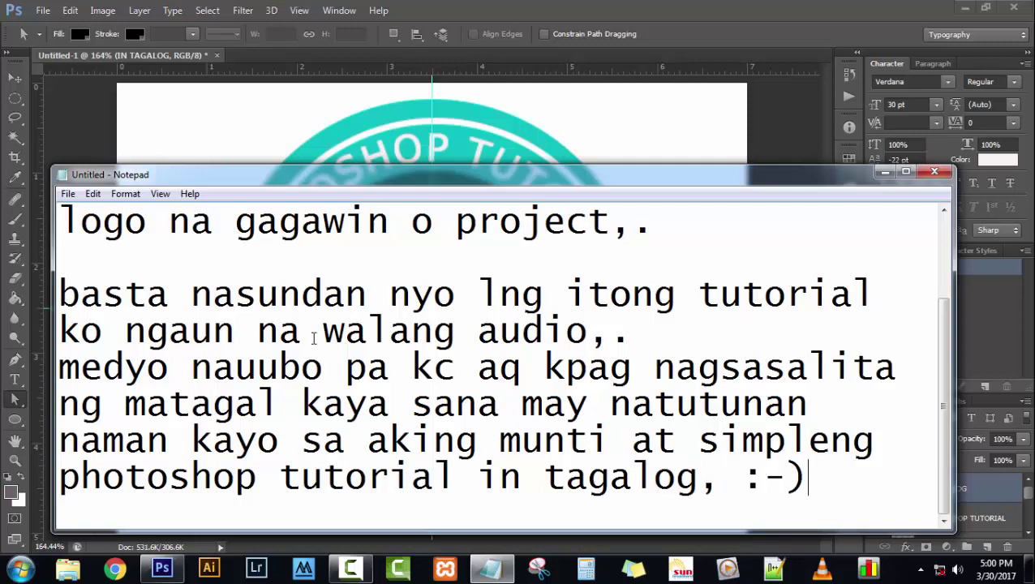
left_click(885, 172)
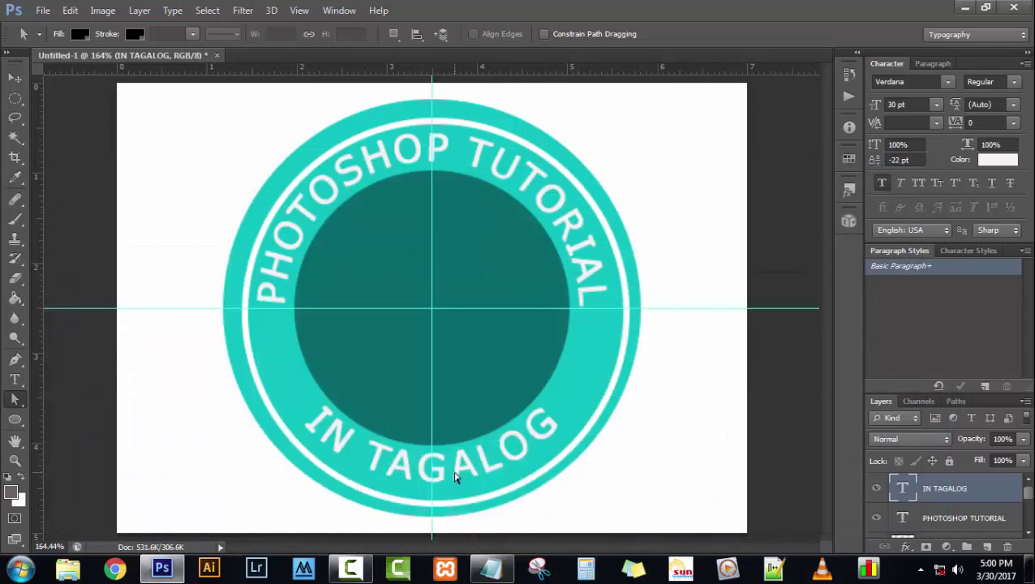
left_click(485, 570)
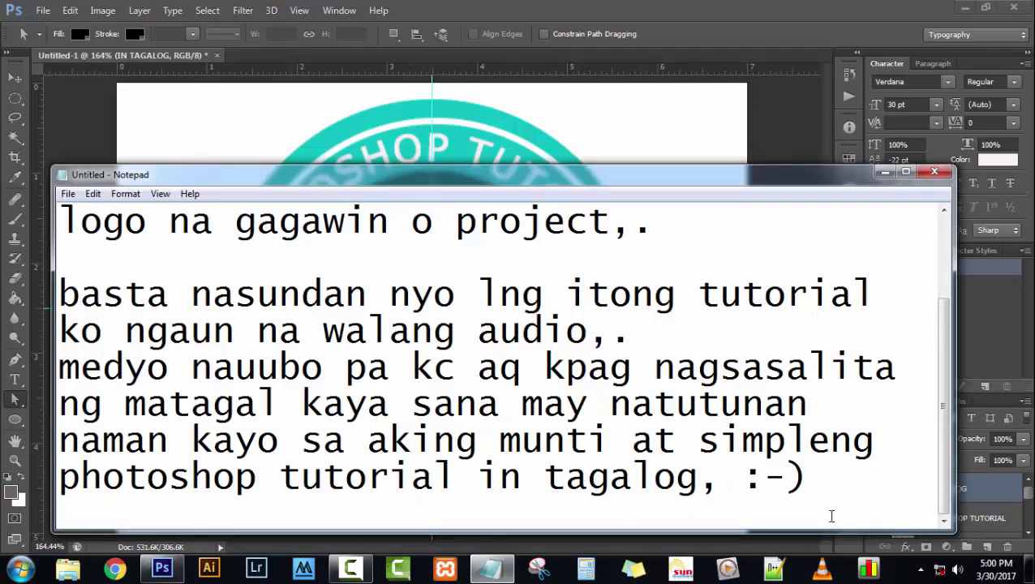
Replace the note with a Tagalog thank-you about the YouTube channel, ending 'Maraming salamat po sa inyo,.'.
key("ctrl+a")
key("Delete")
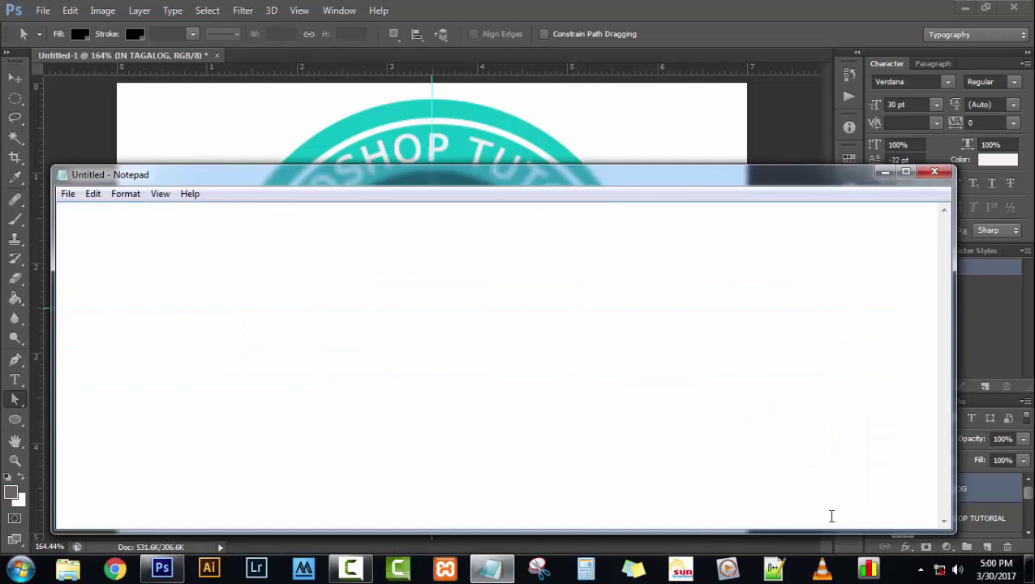
type("Sala")
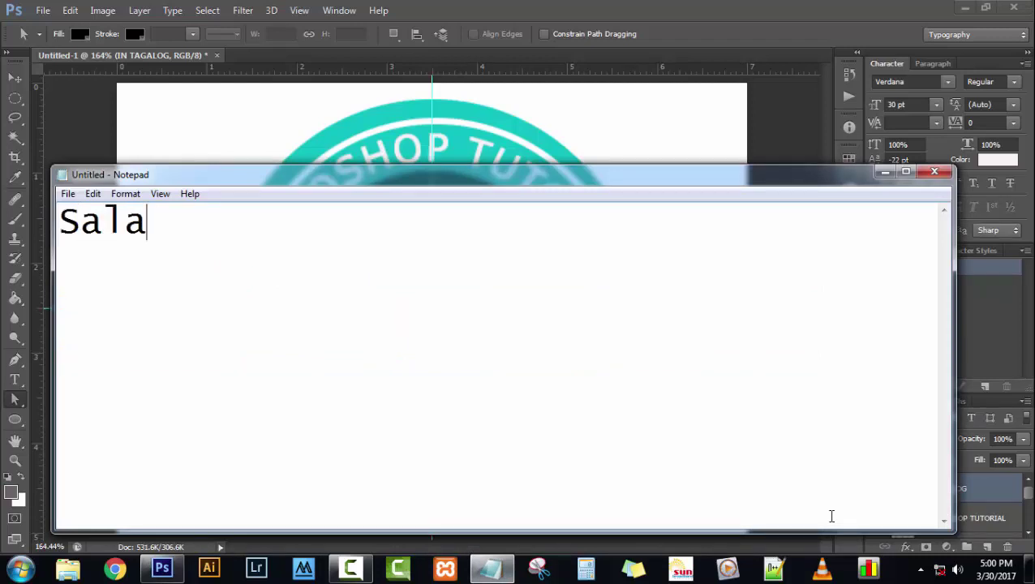
type("a")
key("BackSpace")
type("mat s")
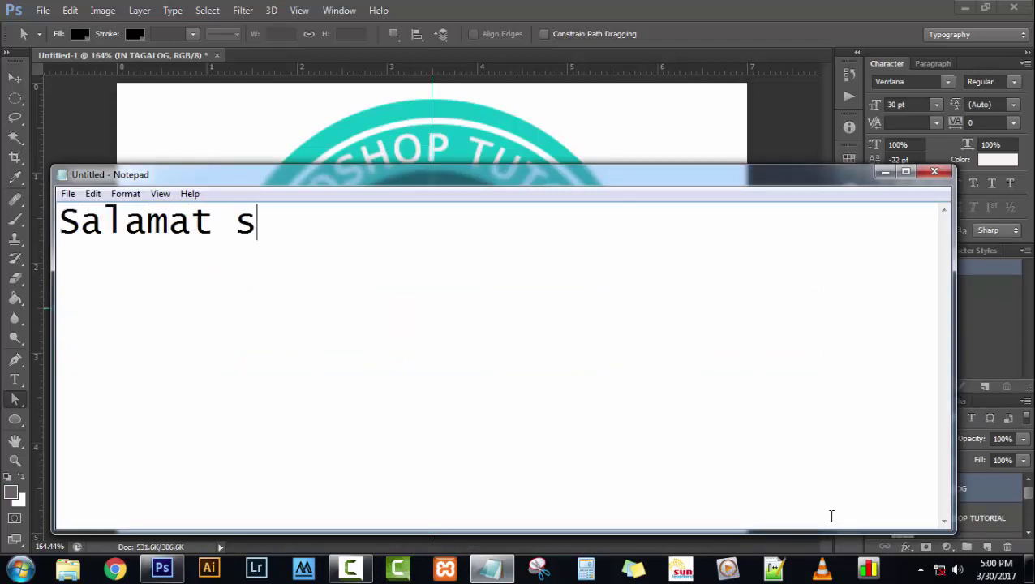
type("a inyong ")
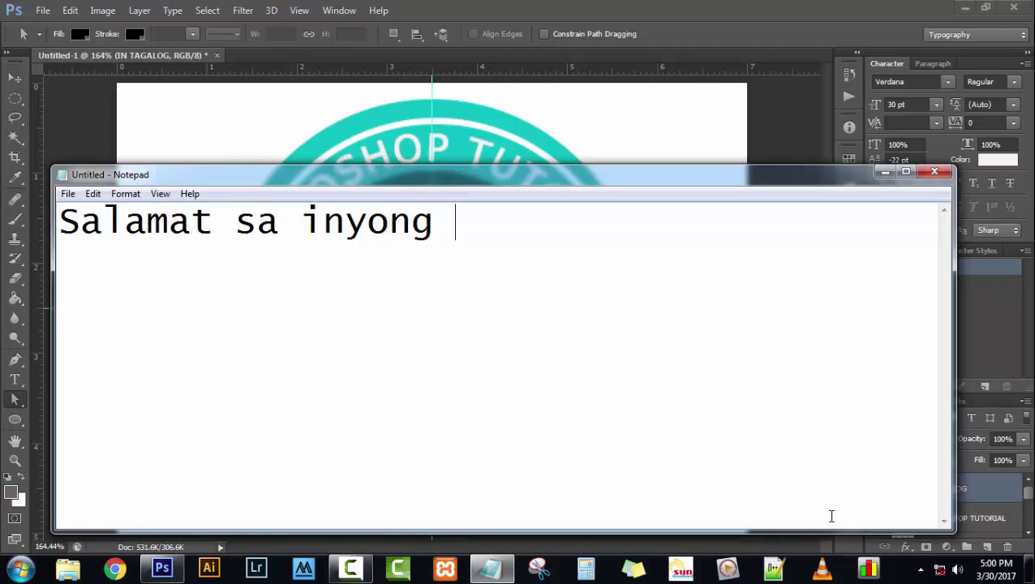
type("pag")
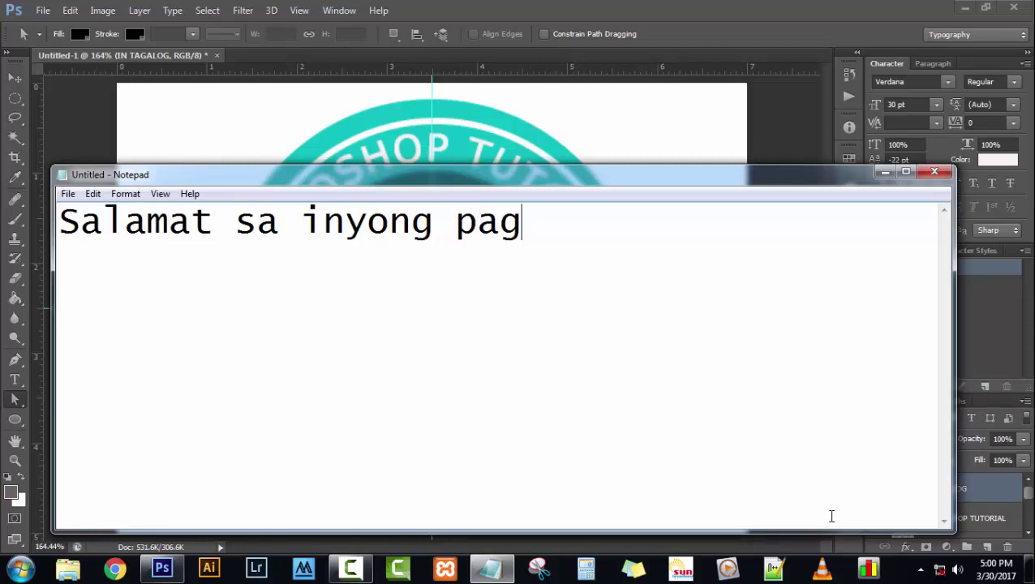
type(" view")
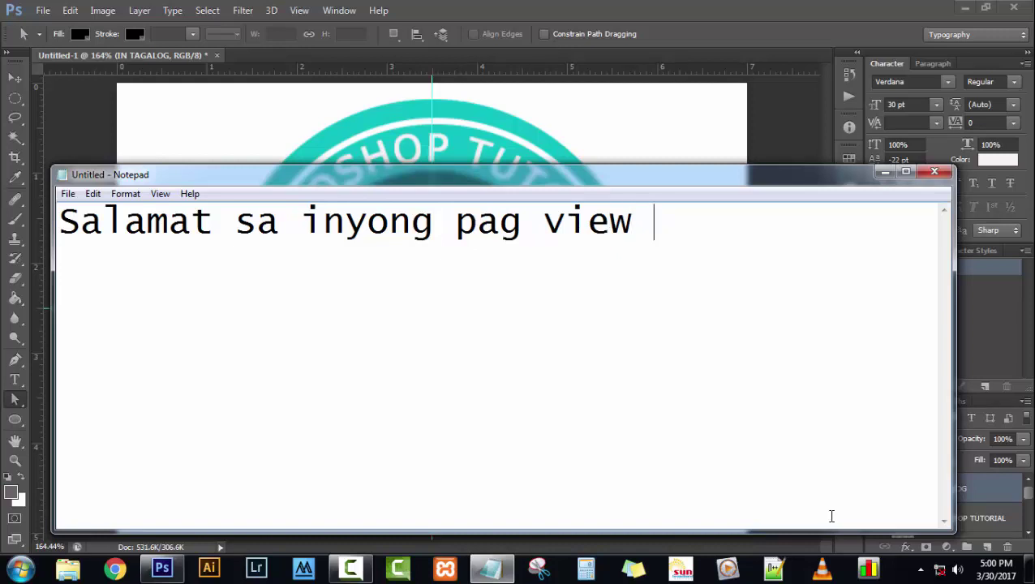
type(" saki")
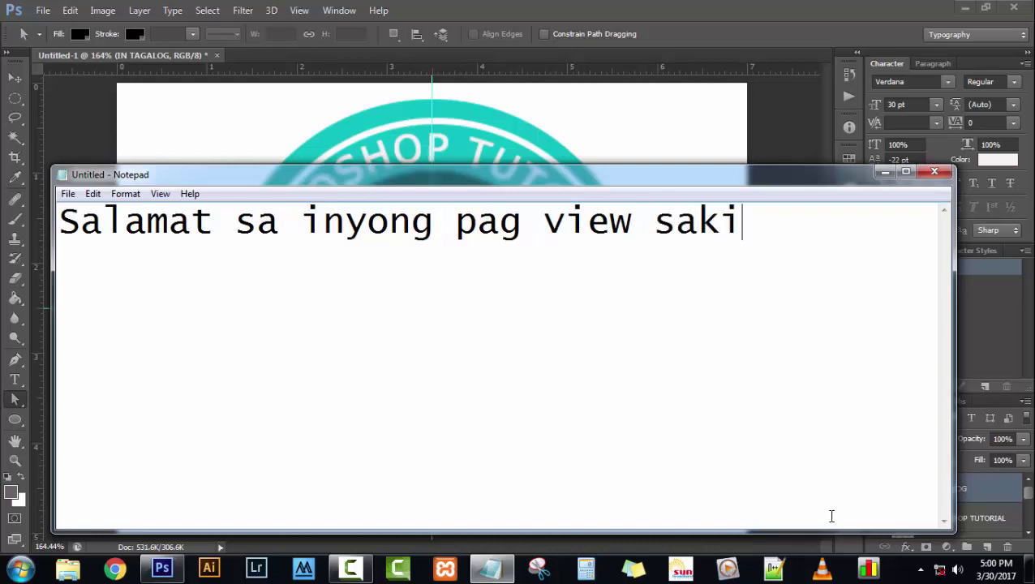
type("ng mga ")
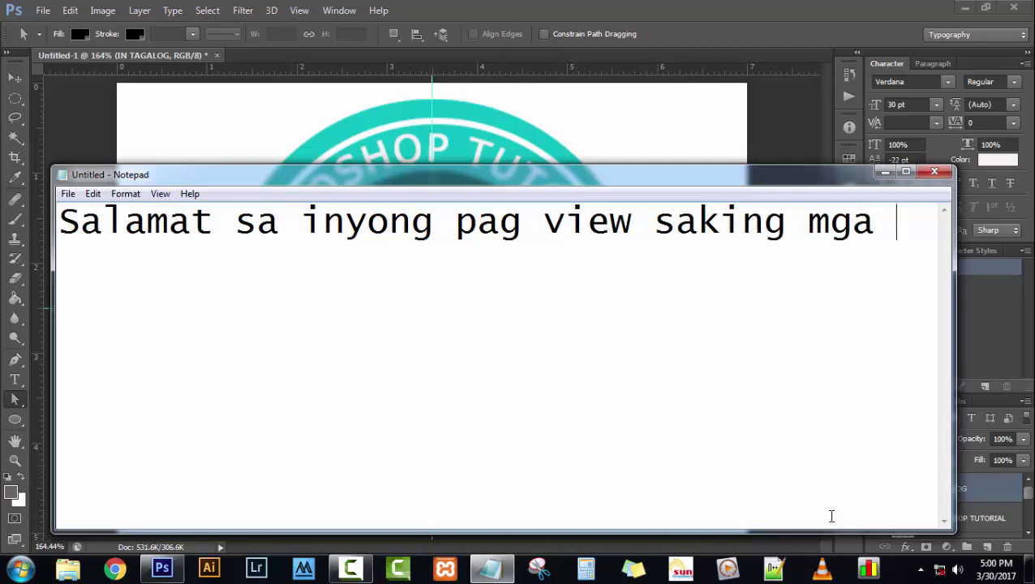
type("tutori")
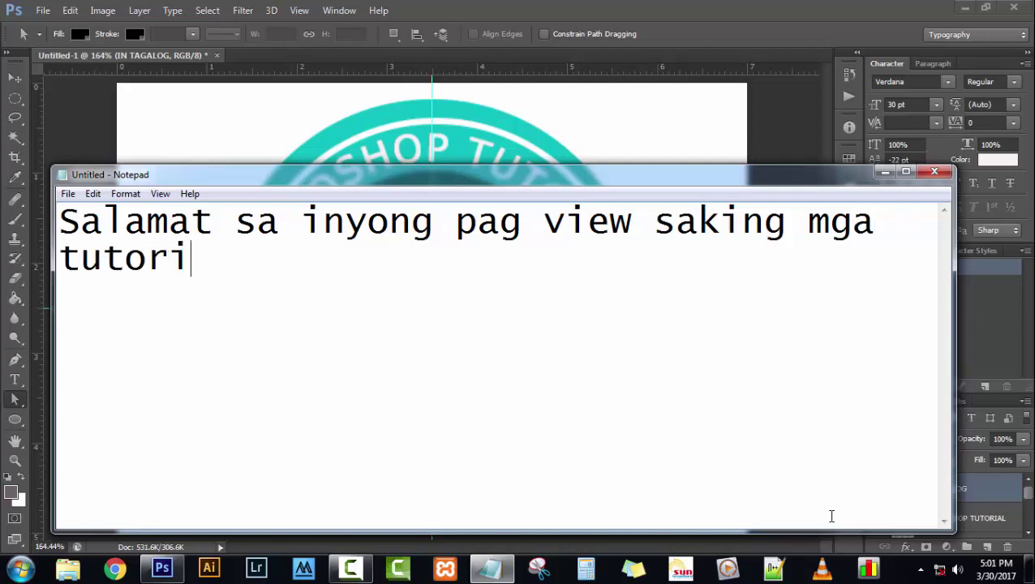
type("al, at")
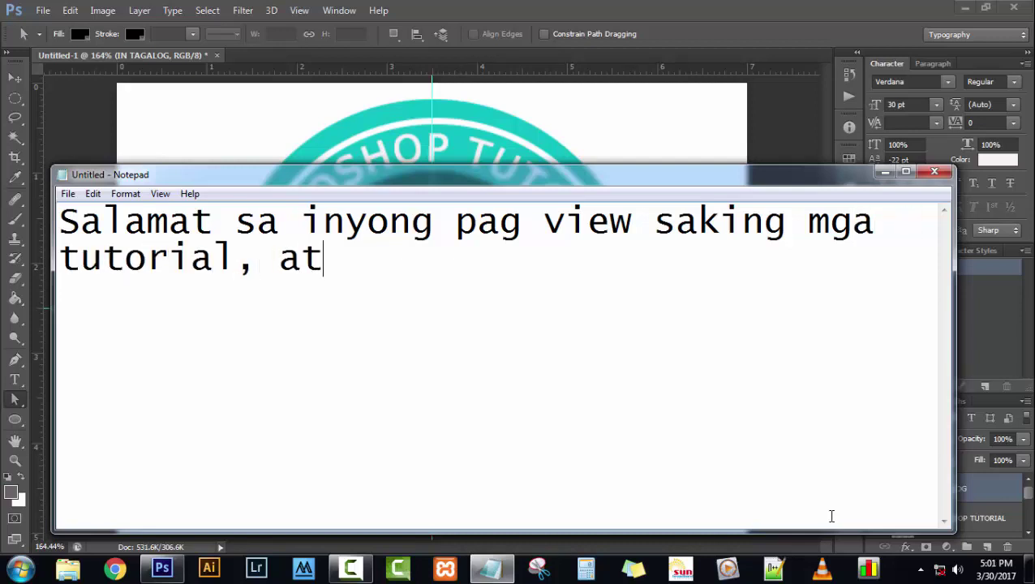
type(" sana wal")
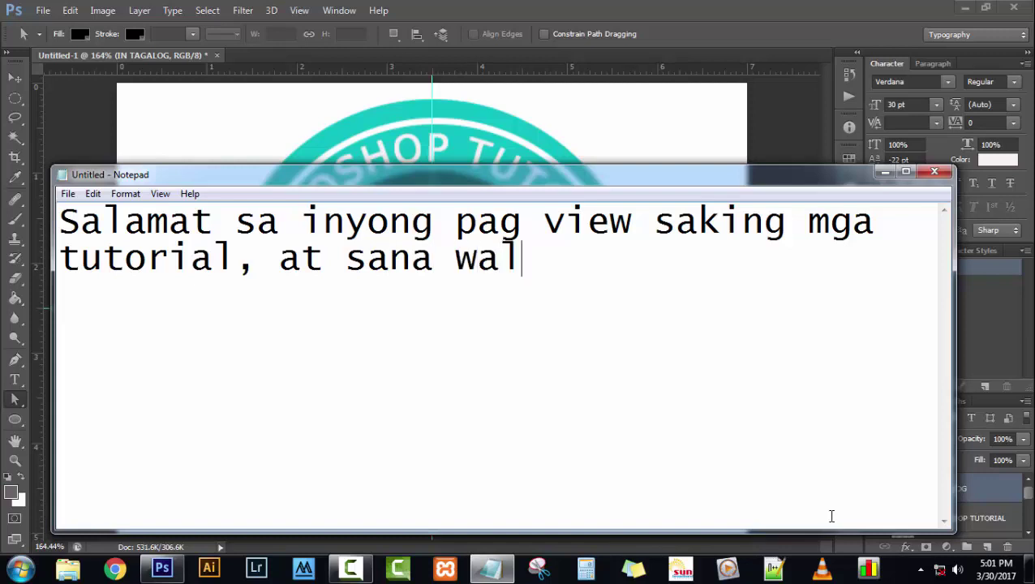
type("ang sa")
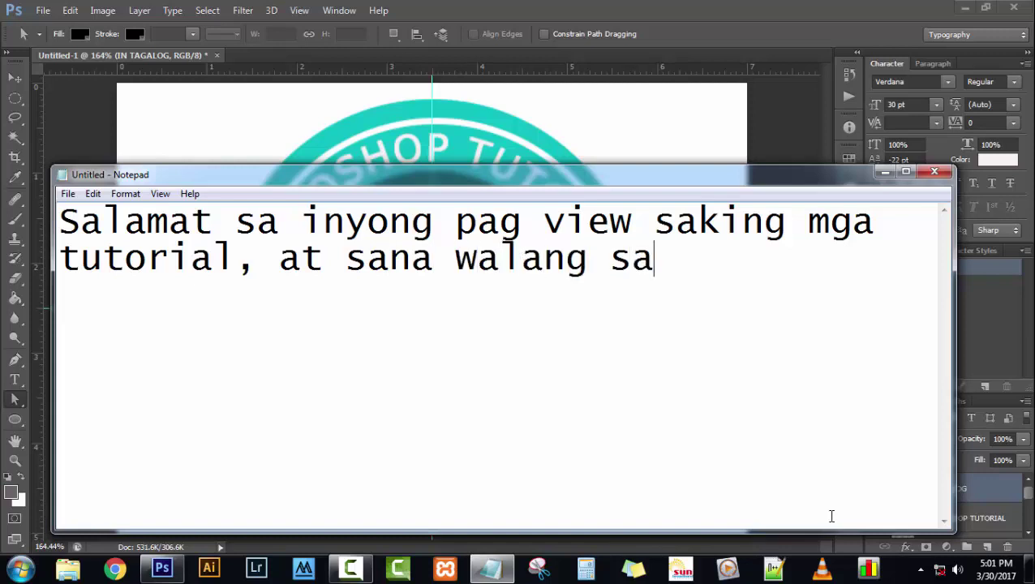
type("wa kayon")
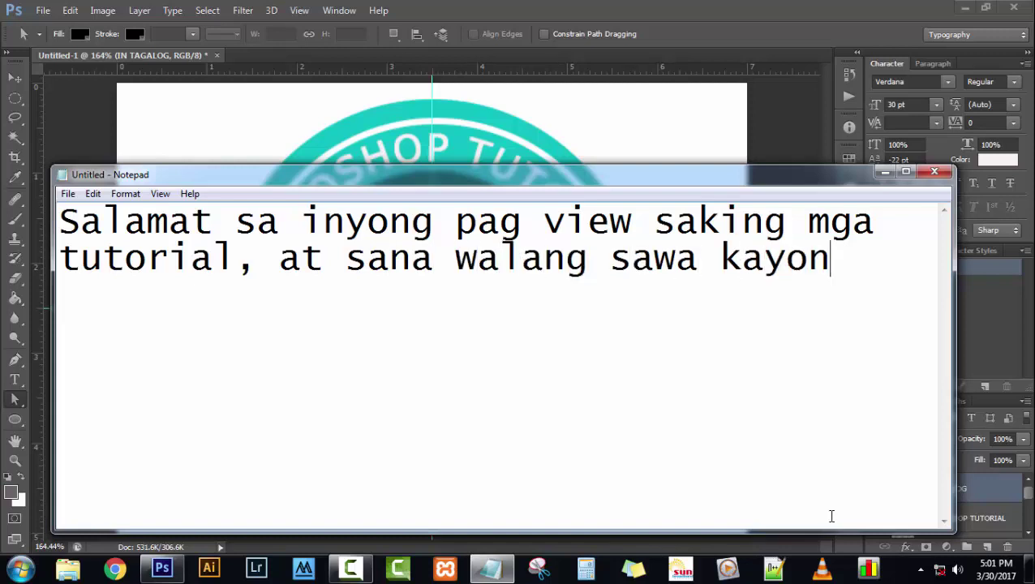
type("g ")
type("sumu")
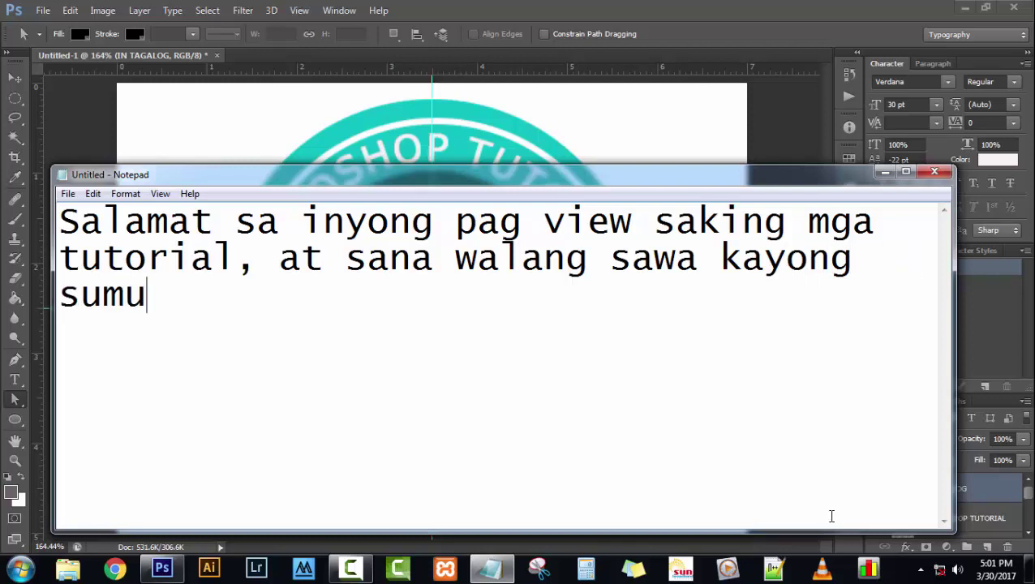
type("porta ")
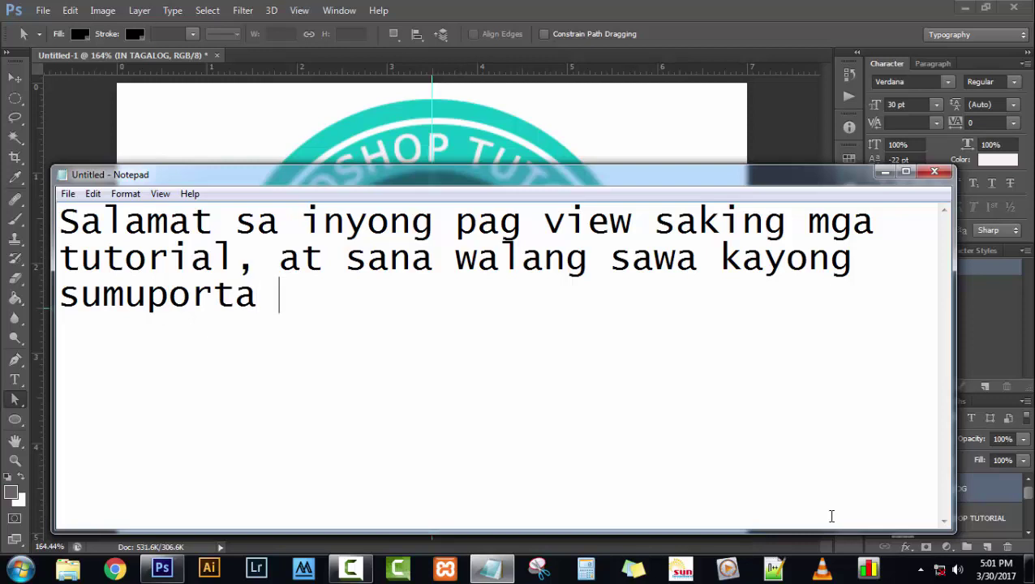
type("at")
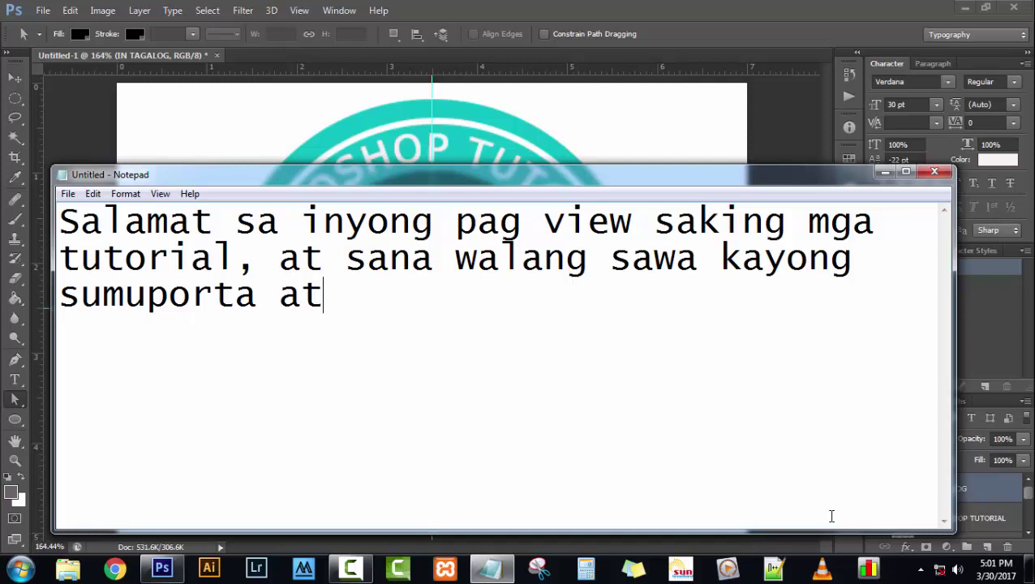
key("BackSpace")
key("BackSpace")
type("sa aki")
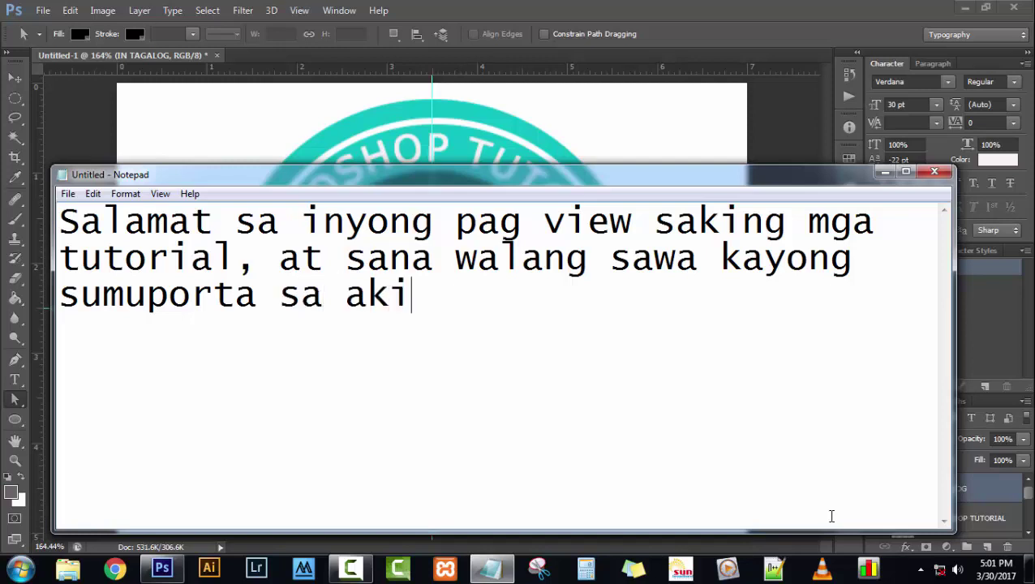
type("ng yout")
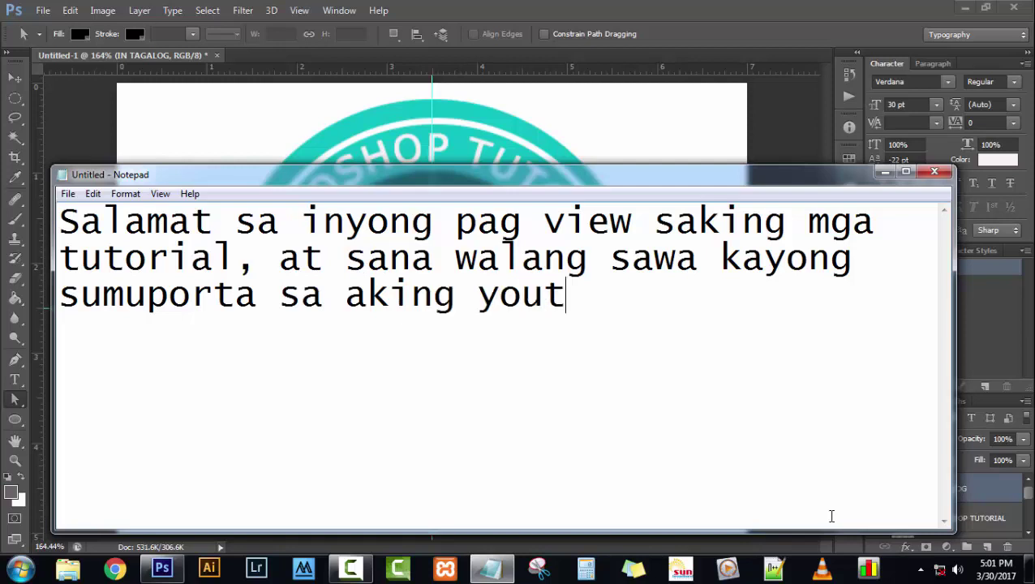
type("ube chan")
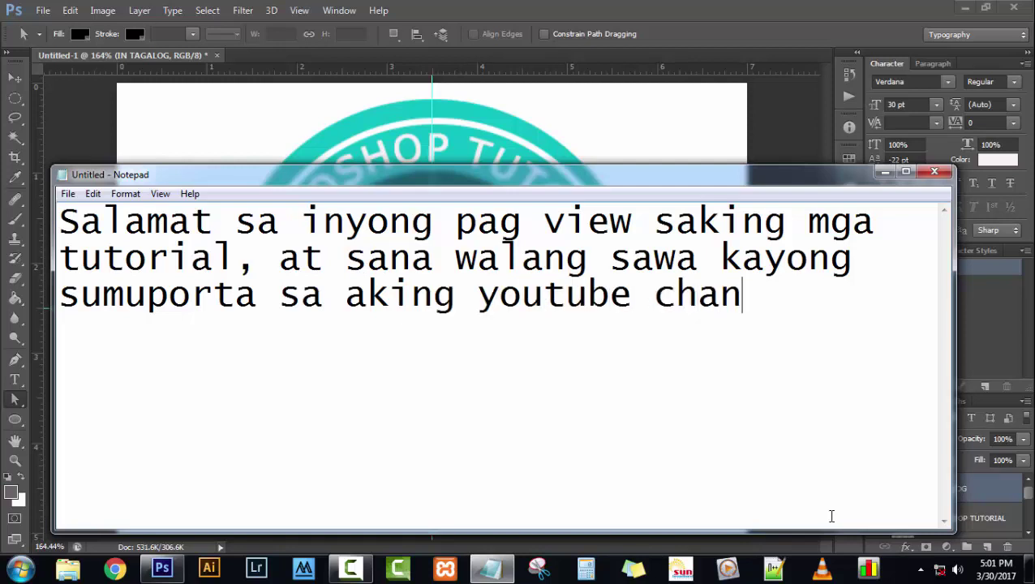
type("nel.. ")
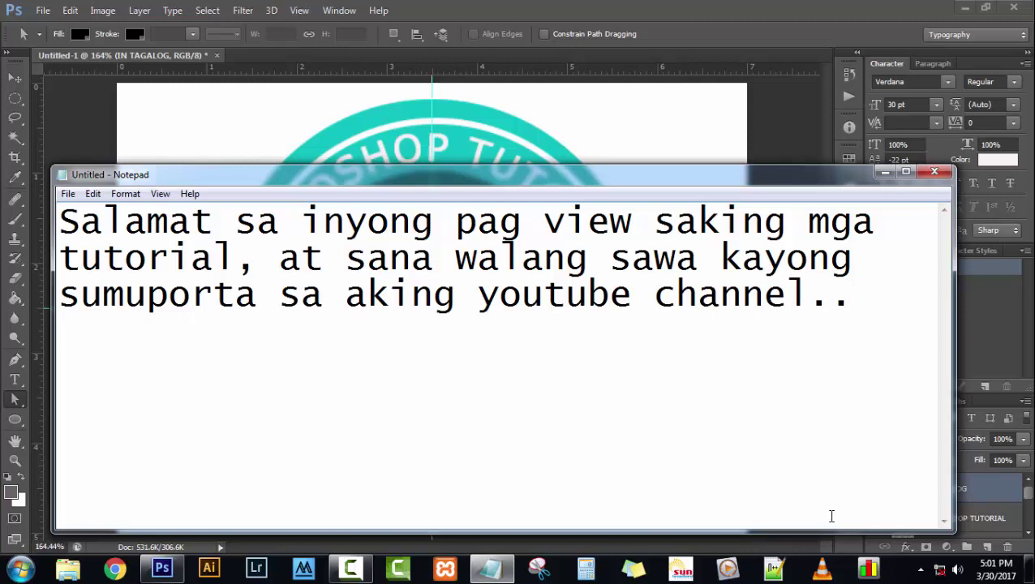
type("M")
type("araming s")
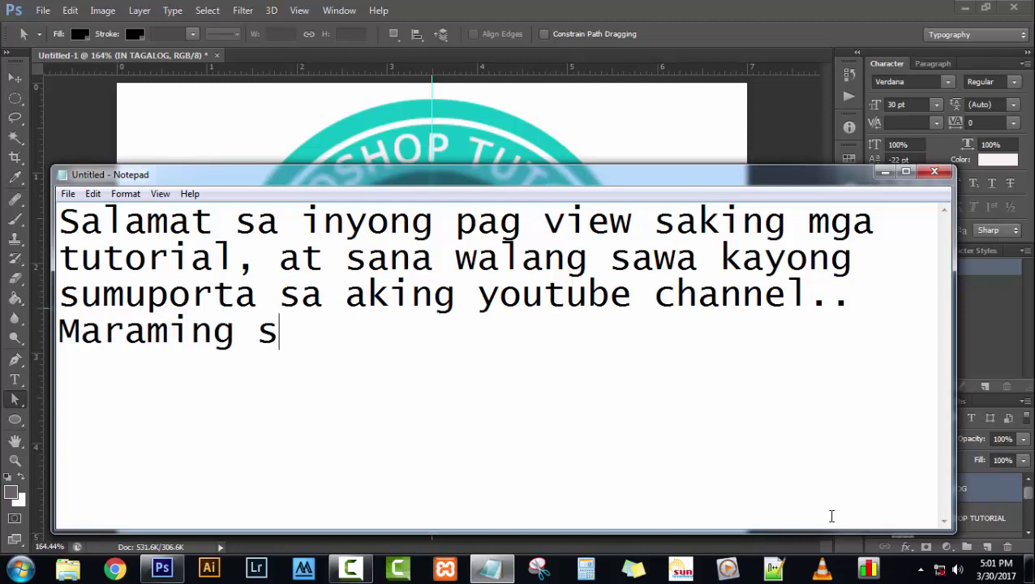
type("alamat")
type("po ")
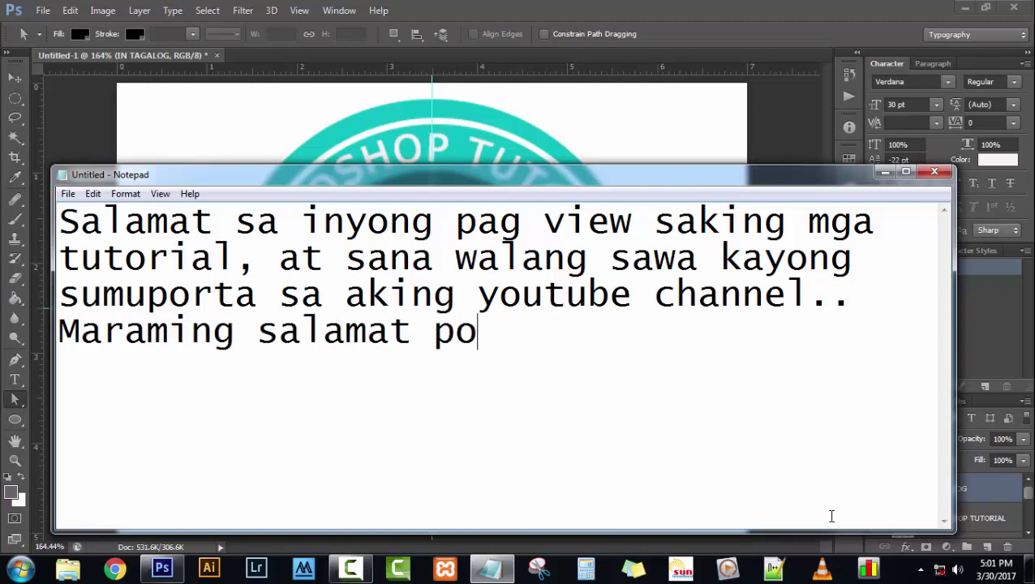
type("sa inyo")
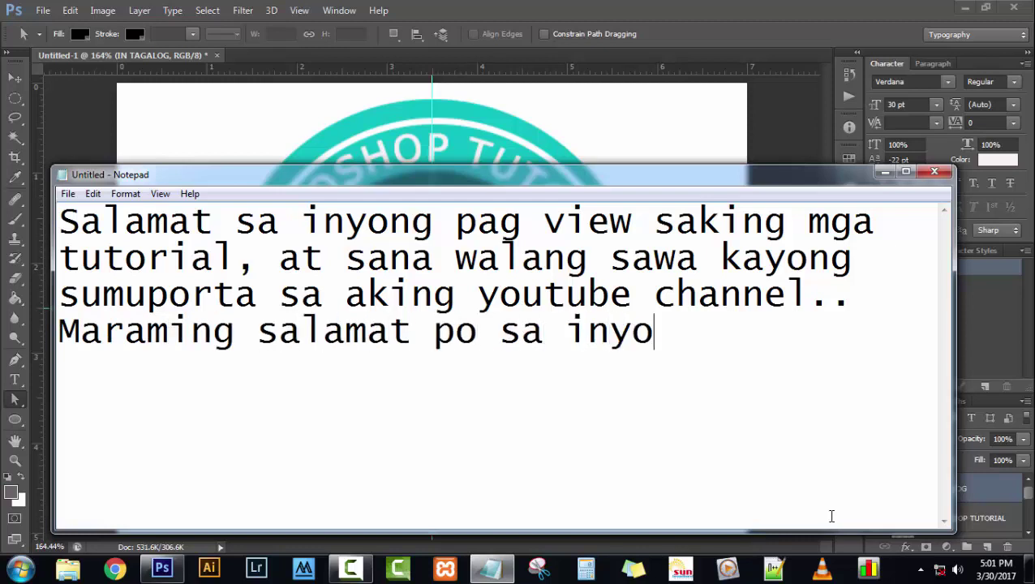
type(",.")
Raise IN TAGALOG's tracking in steps from 50 to 100 to 200.
left_click(885, 173)
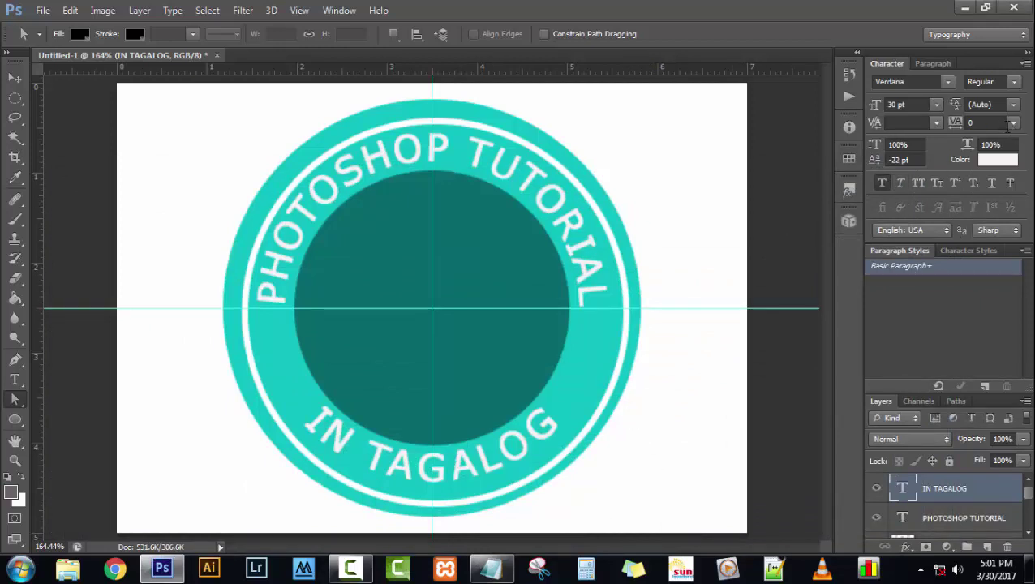
left_click(1012, 123)
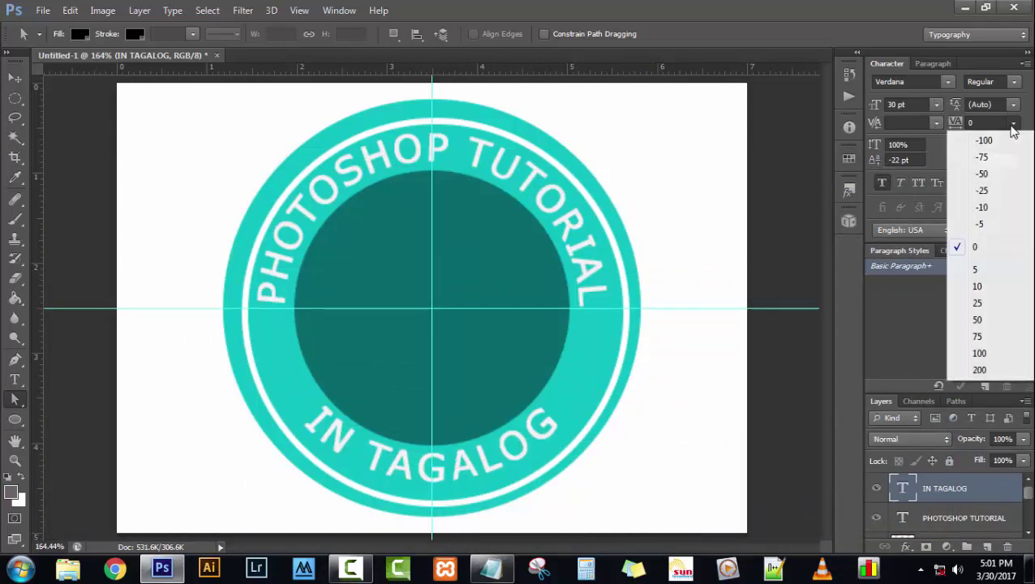
left_click(991, 319)
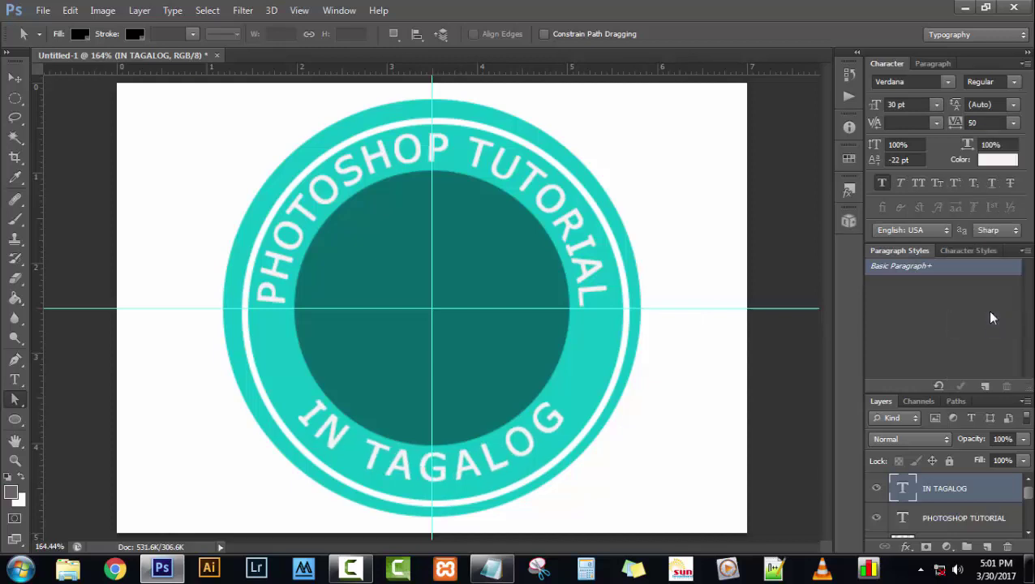
left_click(1014, 123)
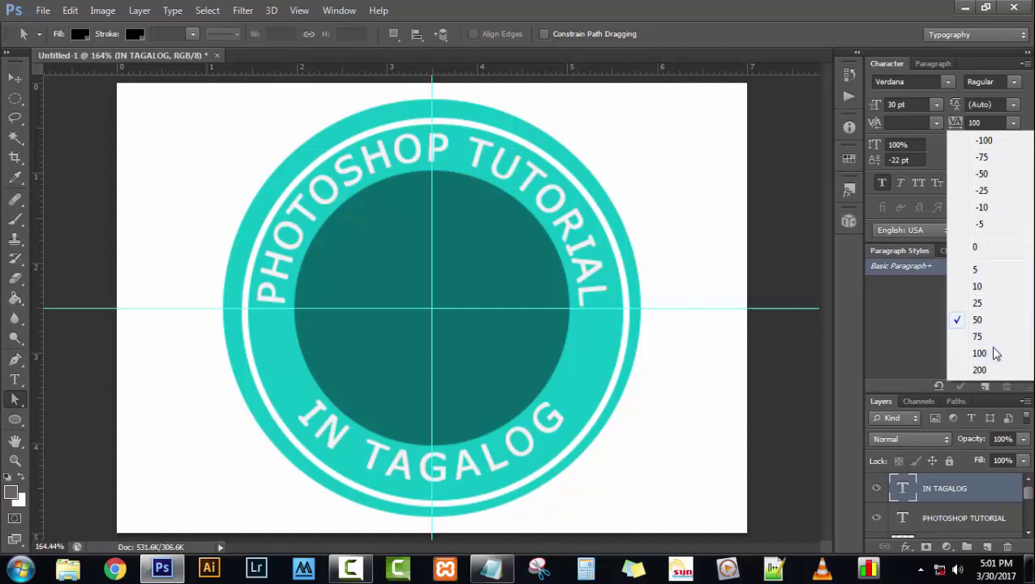
left_click(995, 353)
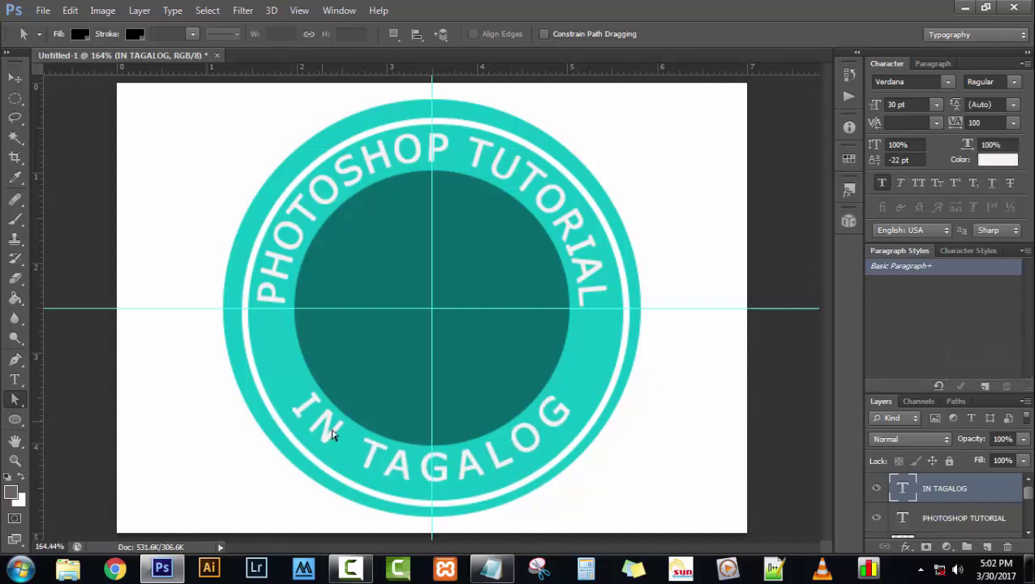
left_click(1014, 123)
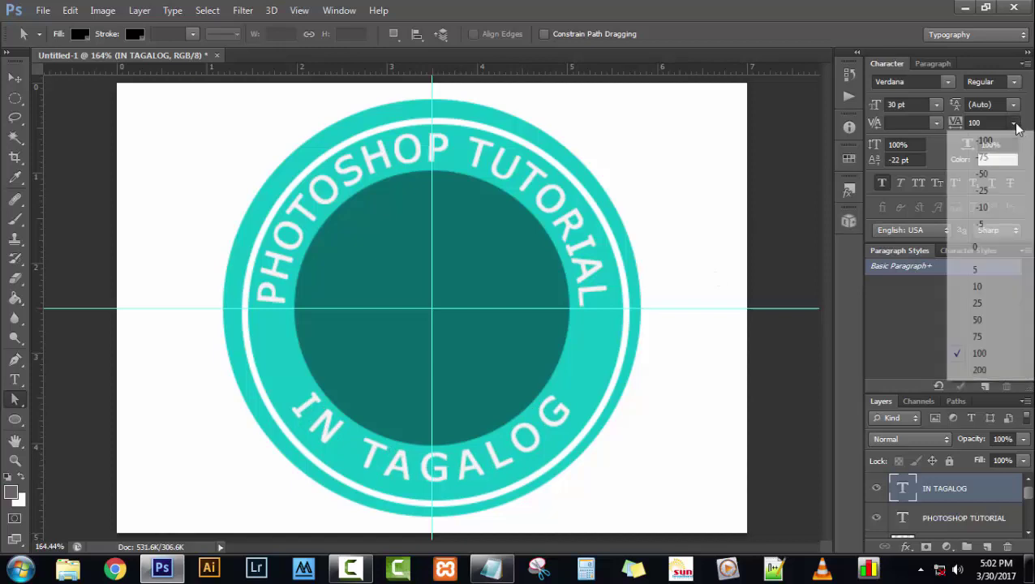
left_click(985, 371)
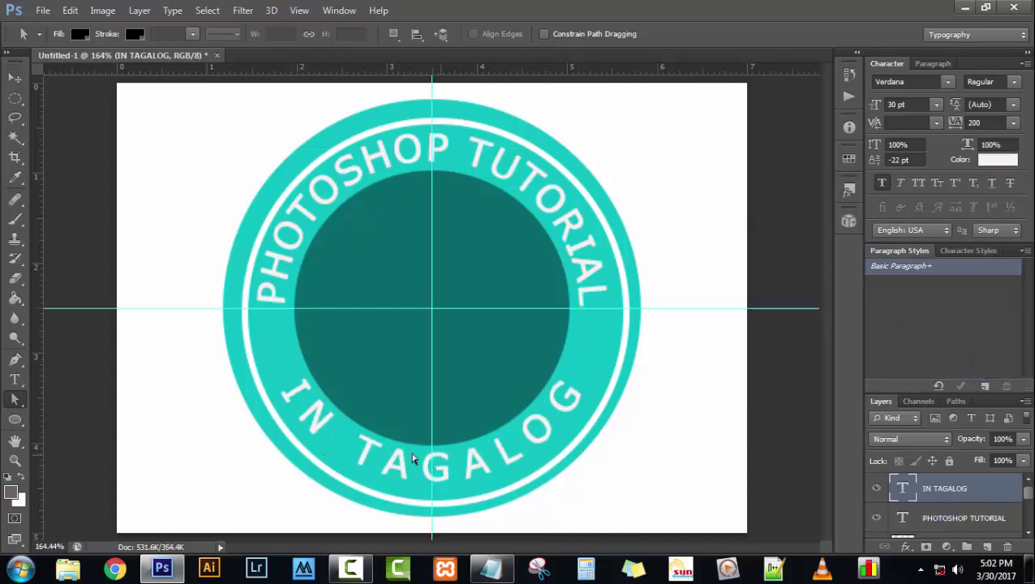
Select the badge's white ring outline and pick a tracking preset.
left_click(597, 270)
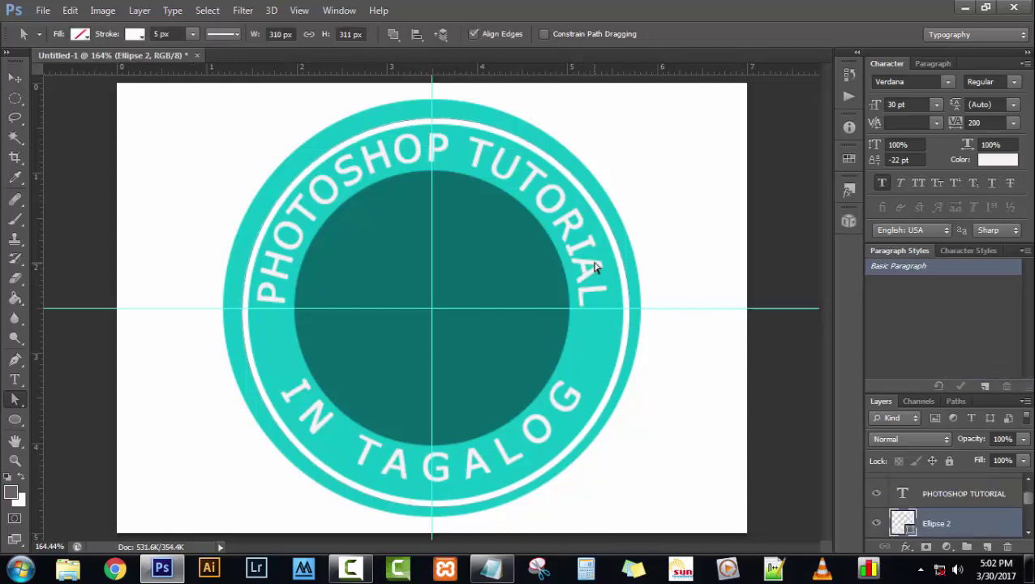
left_click(1013, 124)
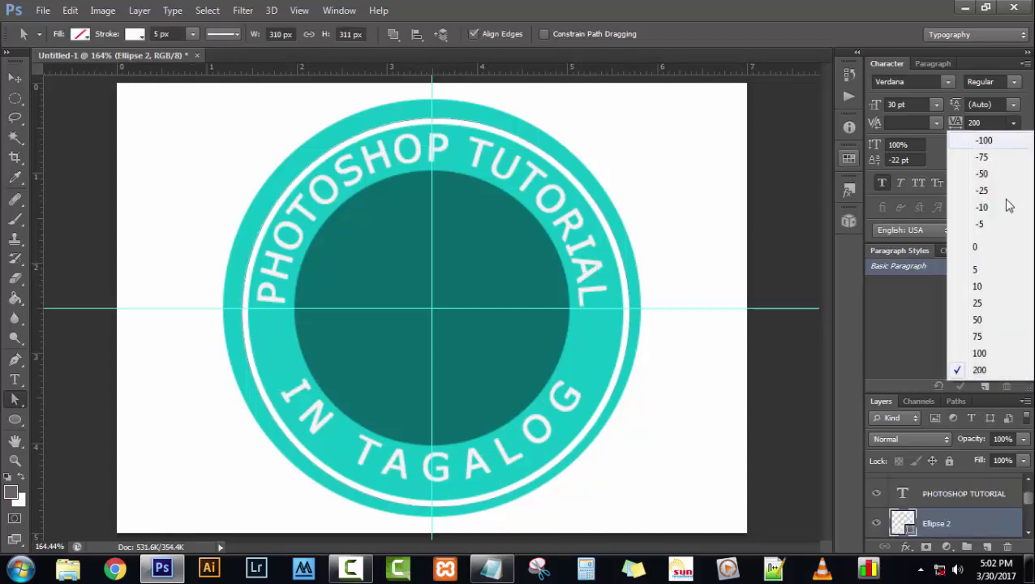
left_click(980, 370)
Set the PHOTOSHOP TUTORIAL layer's tracking to 50, then 100.
left_click(954, 494)
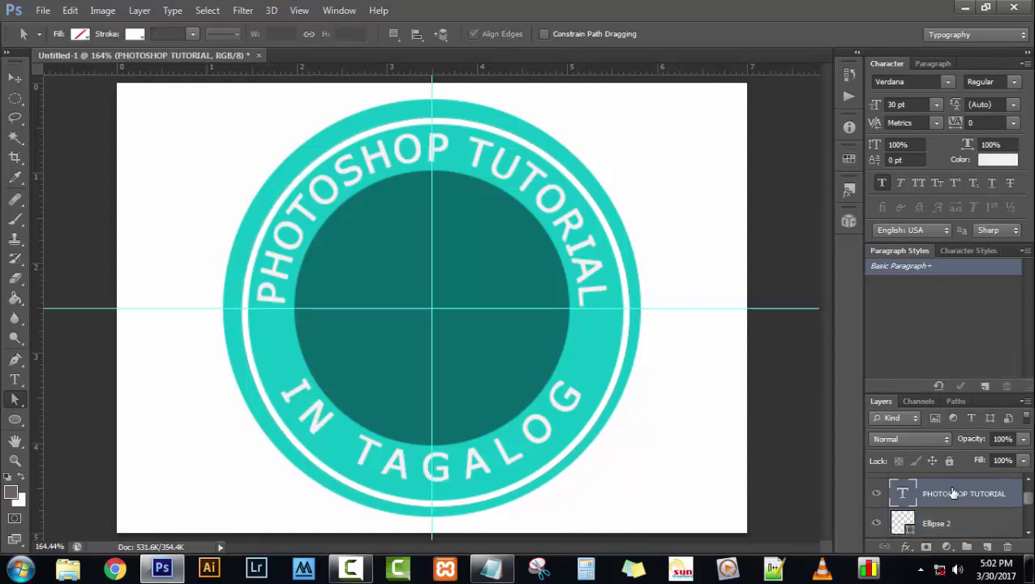
left_click(1012, 124)
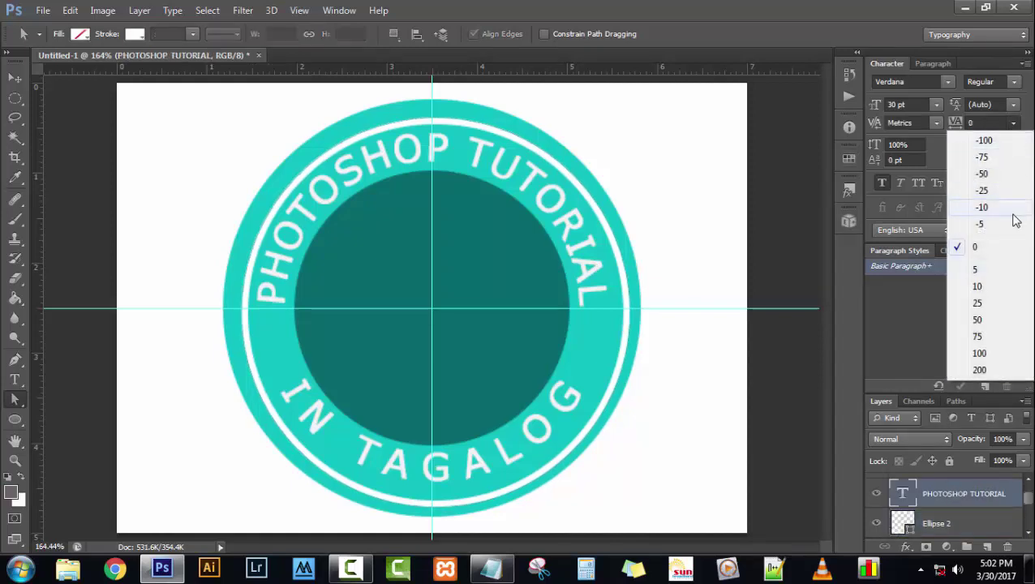
left_click(1000, 321)
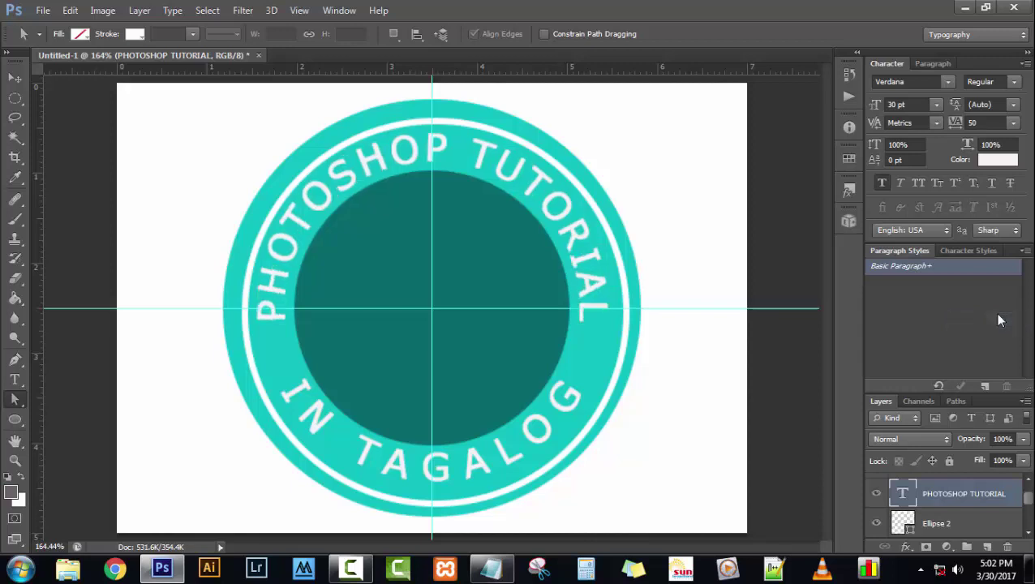
left_click(1013, 122)
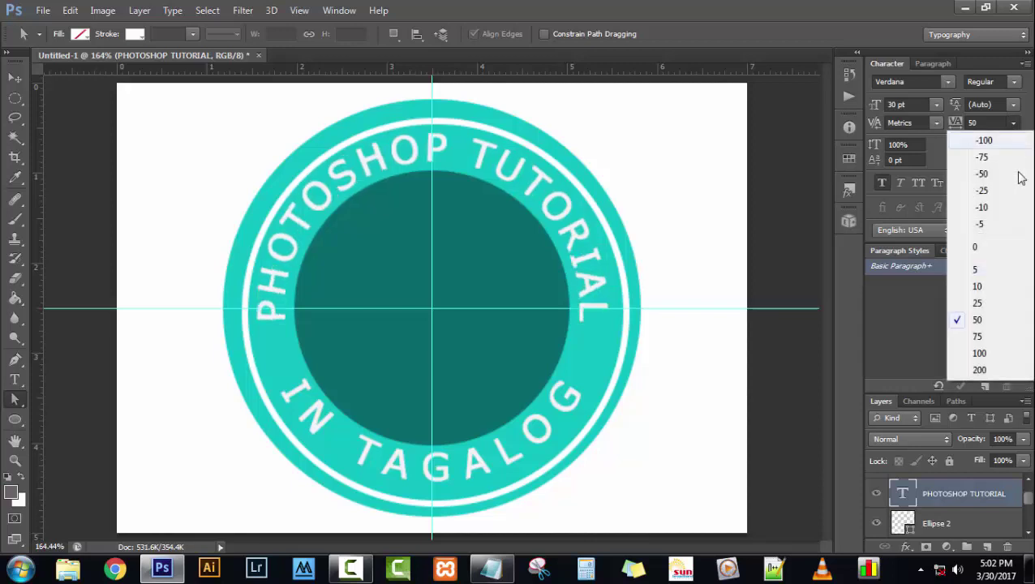
left_click(998, 353)
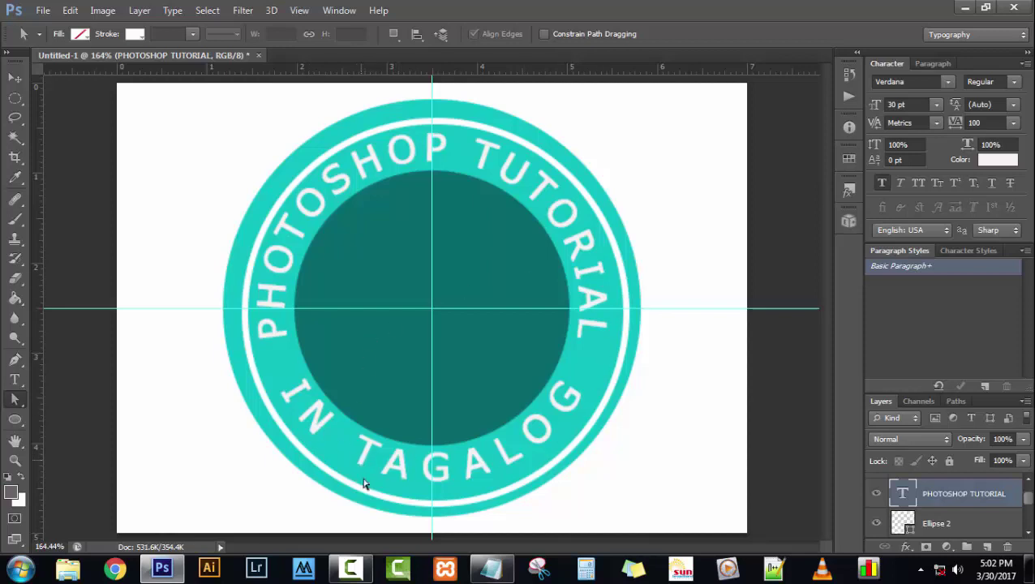
left_click(491, 567)
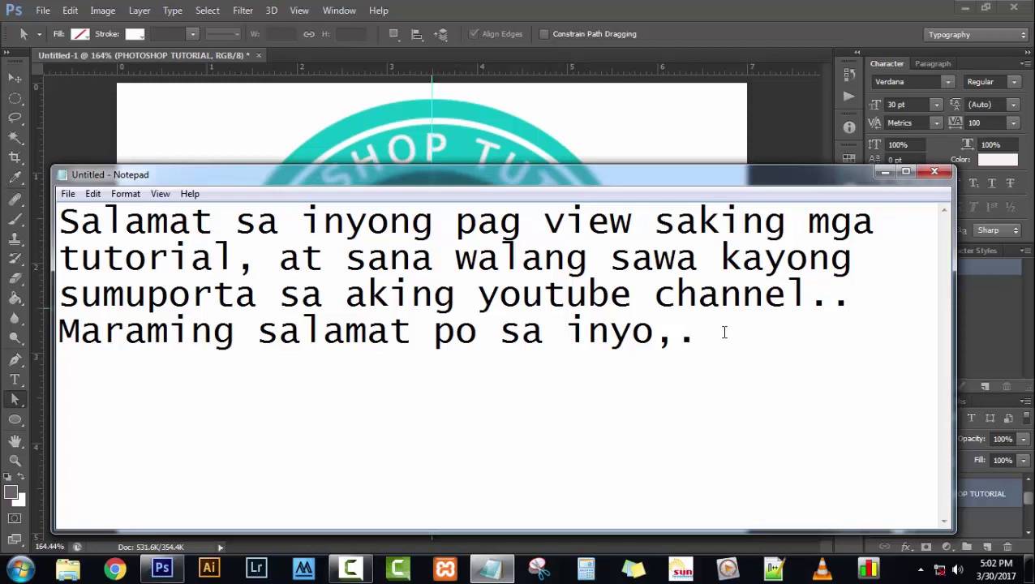
Replace the note with 'hanggang sa muli po :-)' and minimize Notepad.
key("ctrl+a")
key("Delete")
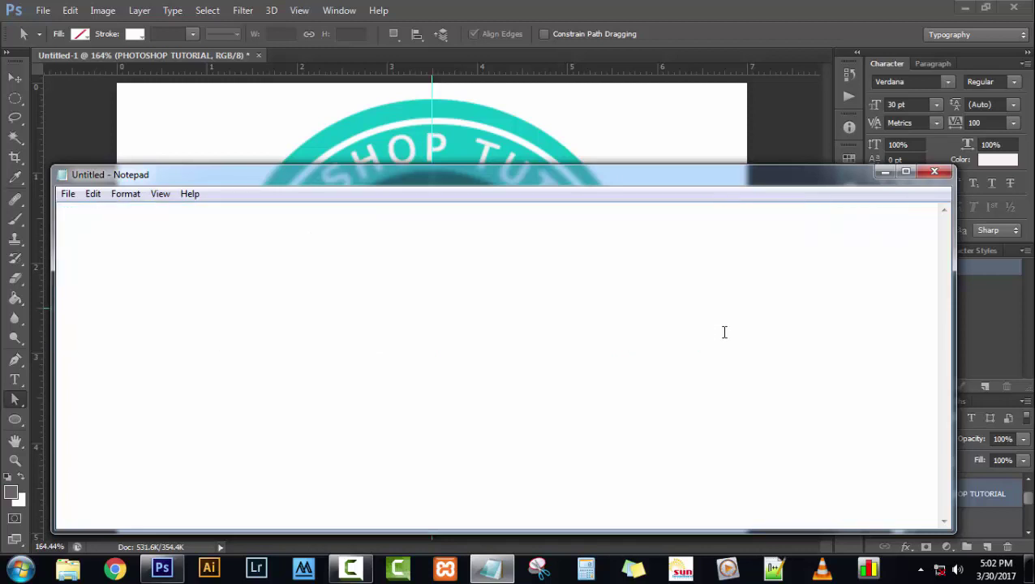
type("hanggan")
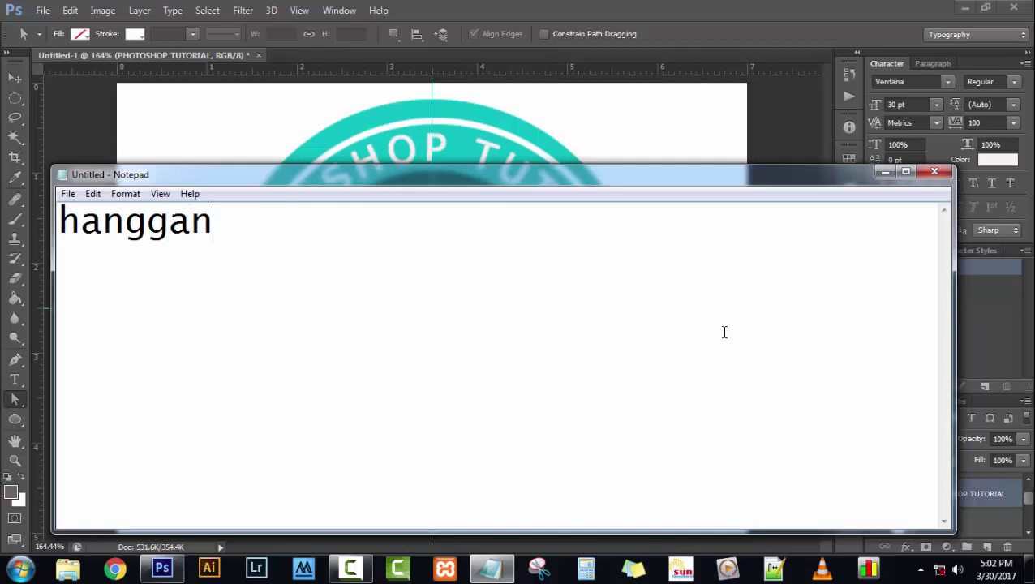
type("g sa mu")
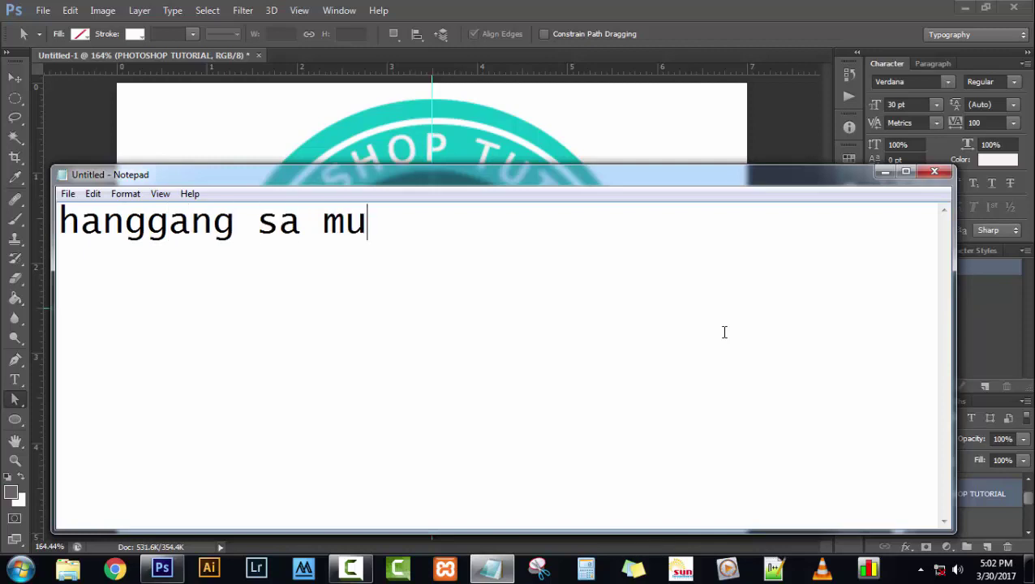
type("li po ")
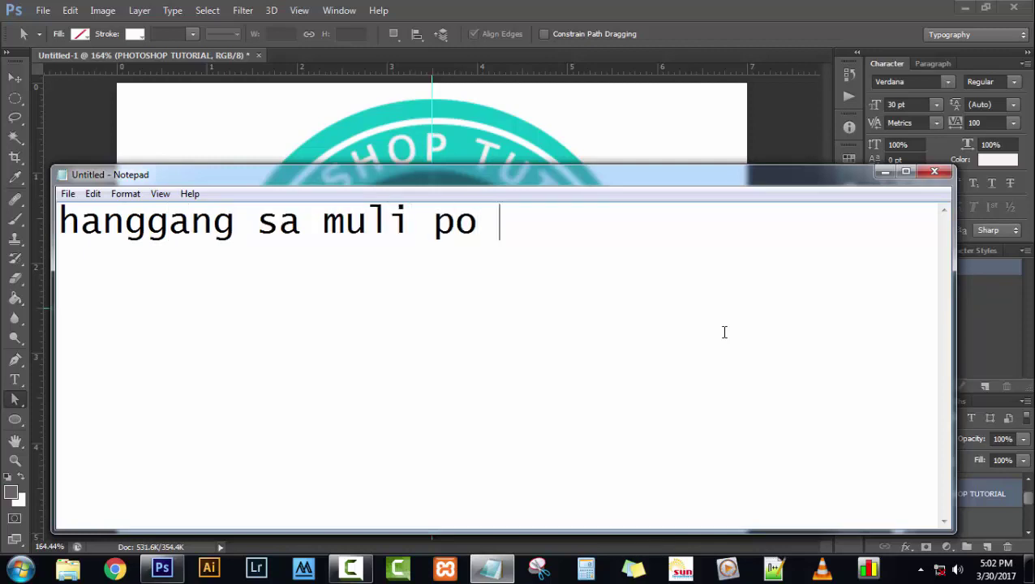
type(":-)")
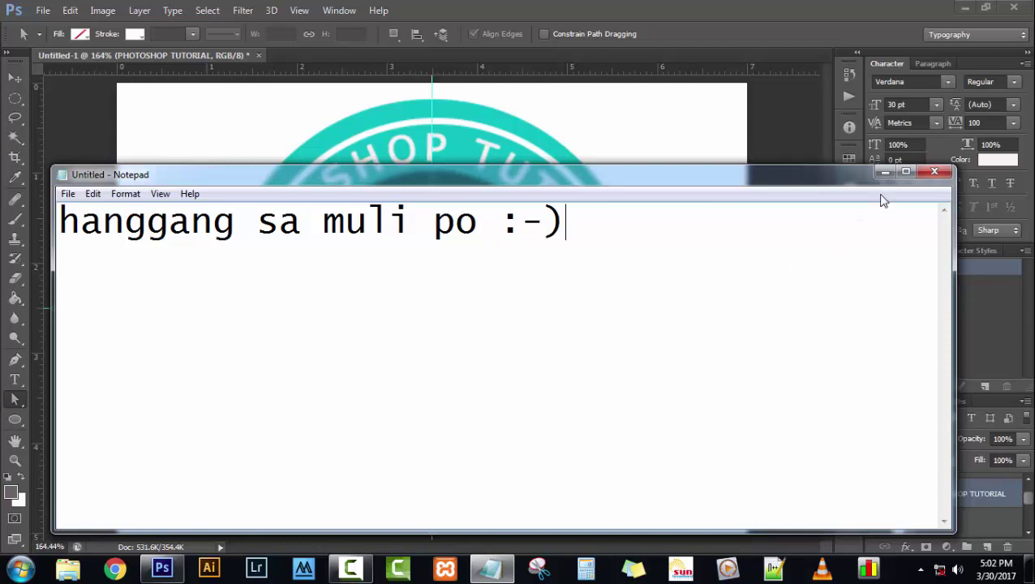
left_click(885, 172)
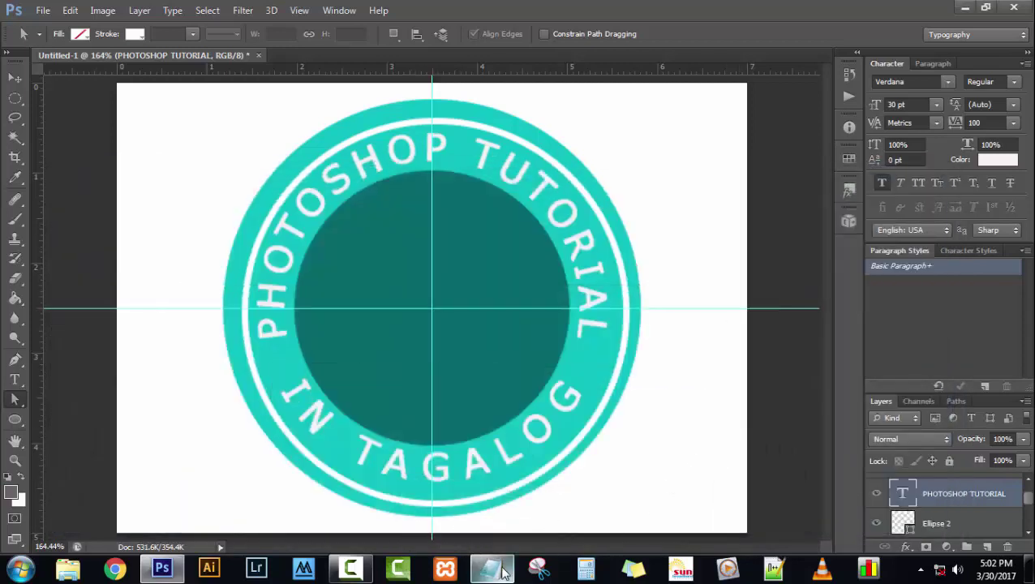
left_click(357, 569)
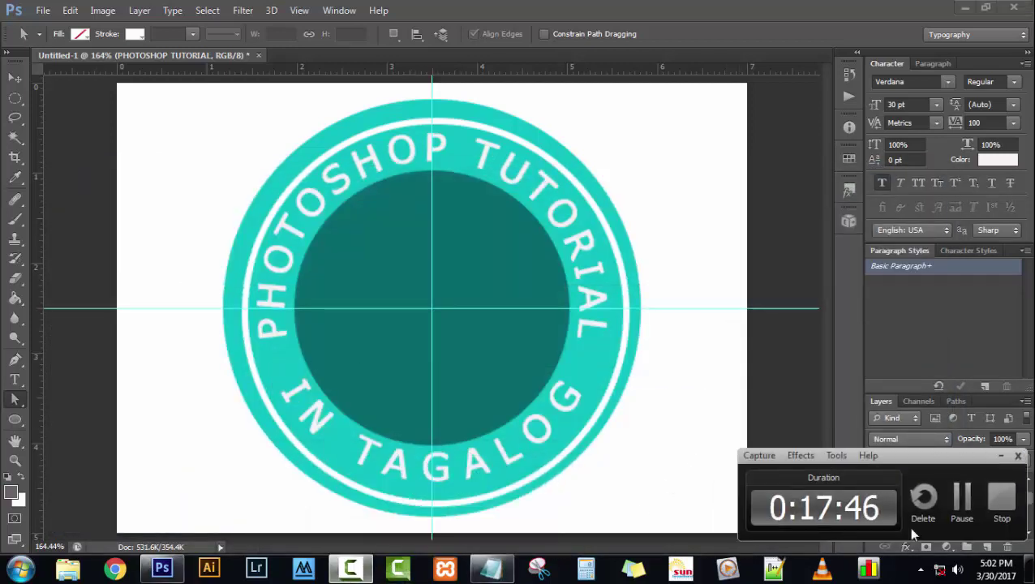